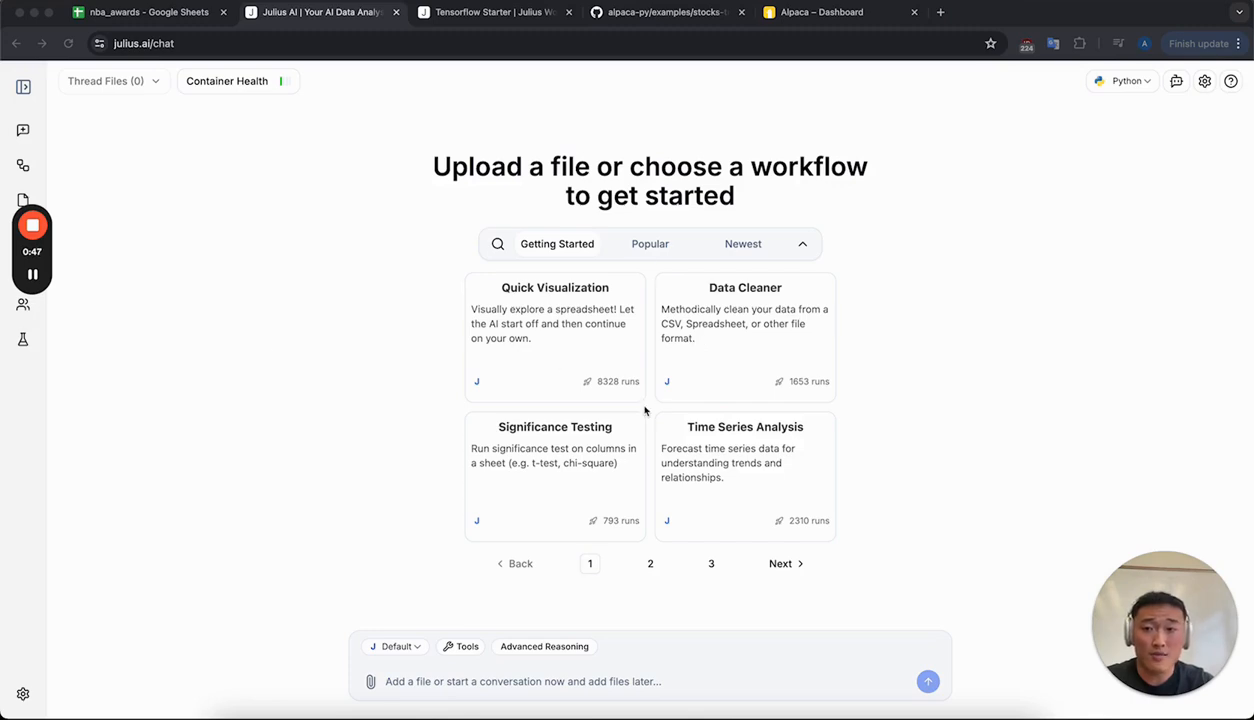
# Open the files page and upload nba_awards.csv from the data folder
pyautogui.moveTo(30, 250)
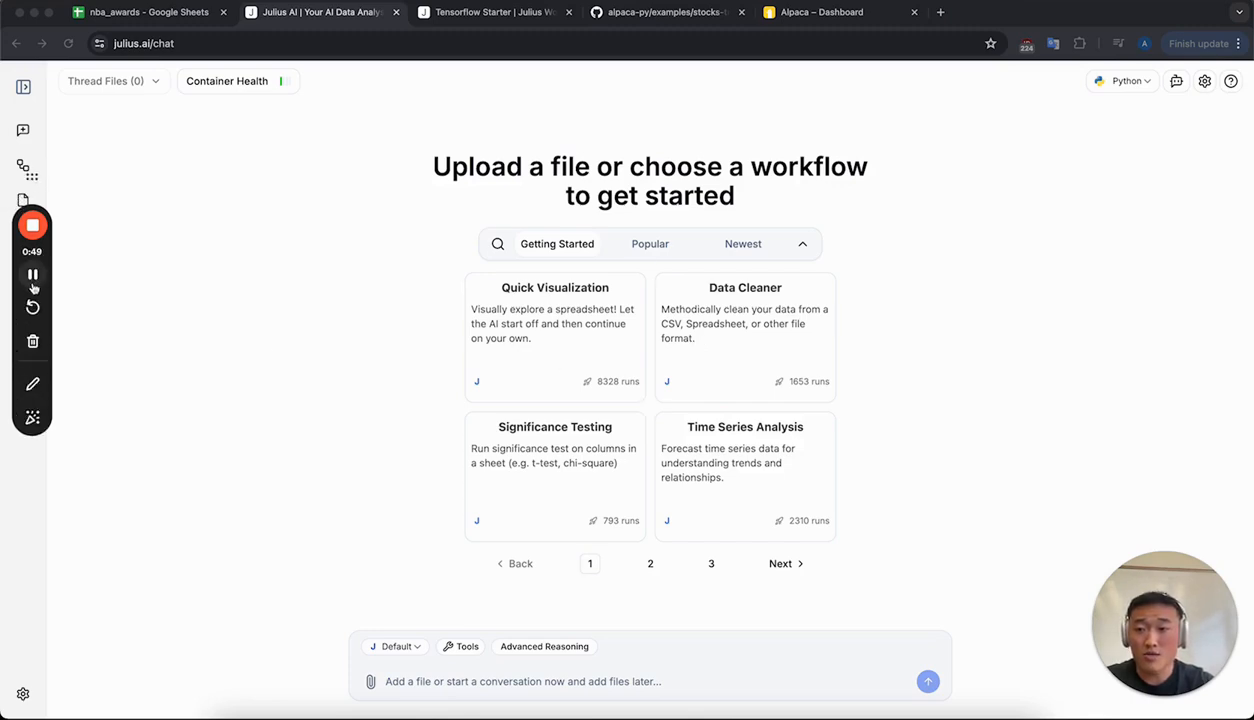
pyautogui.click(22, 200)
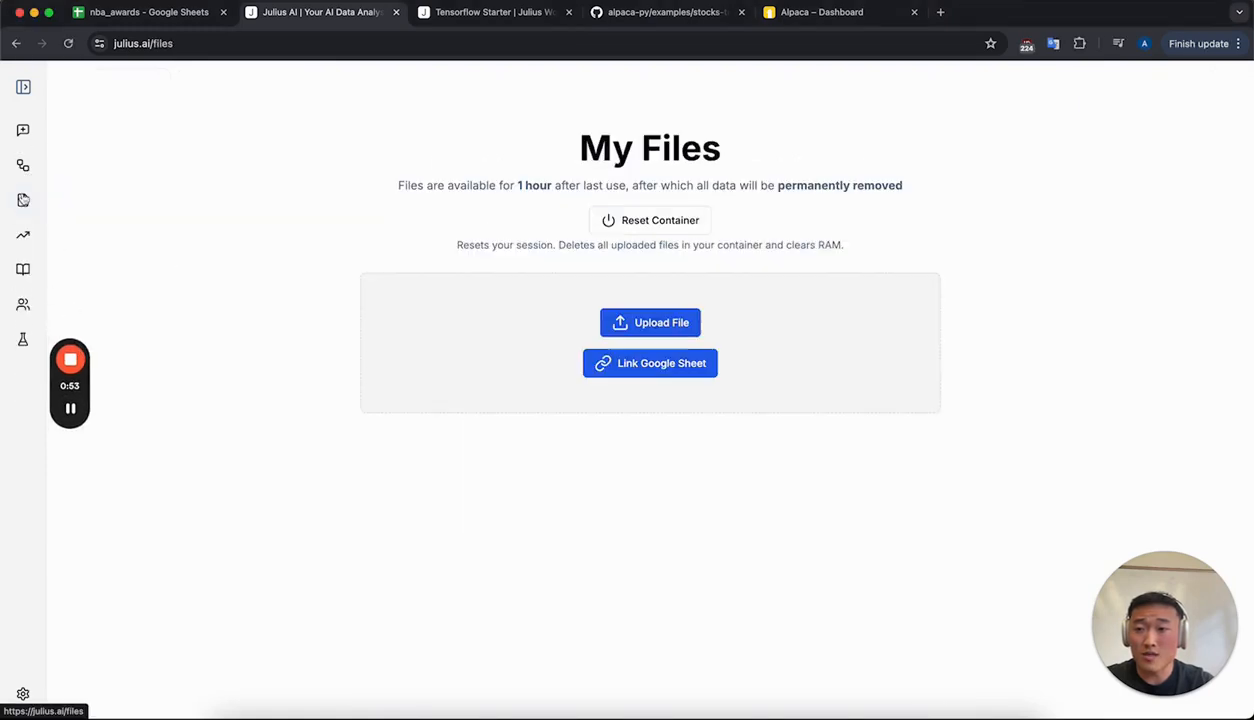
pyautogui.click(233, 712)
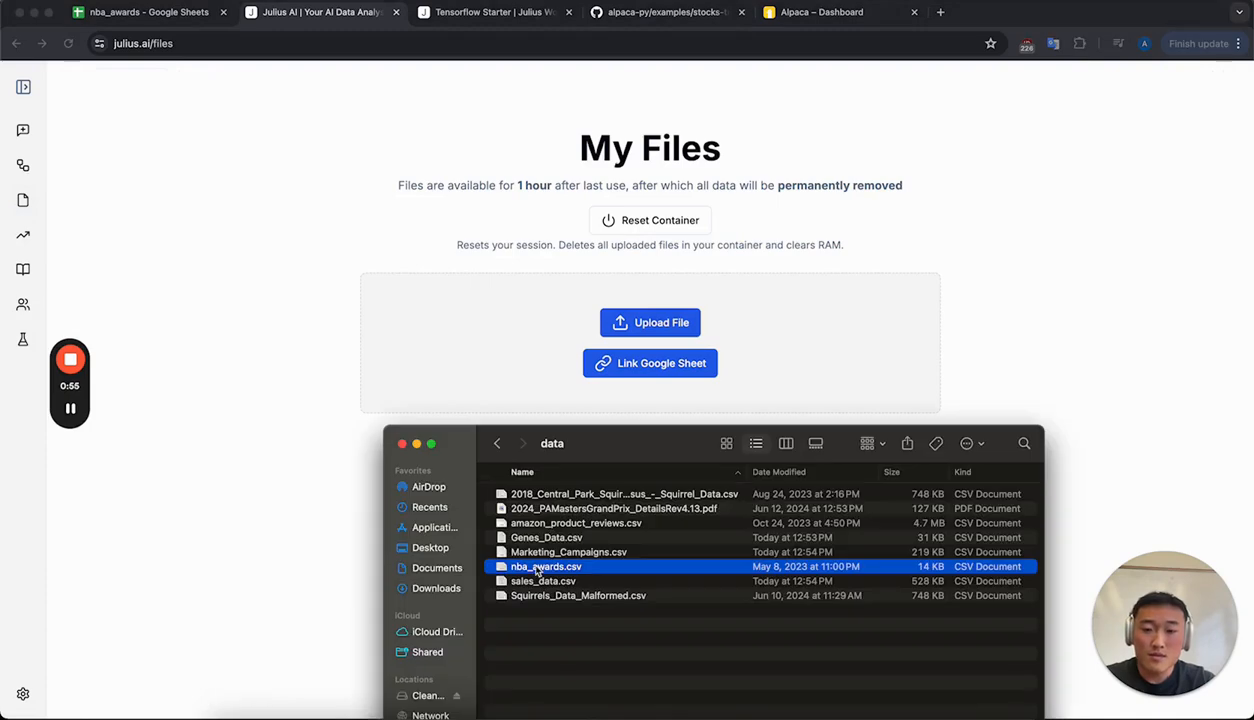
pyautogui.moveTo(530, 566); pyautogui.dragTo(506, 341)
pyautogui.click(506, 341)
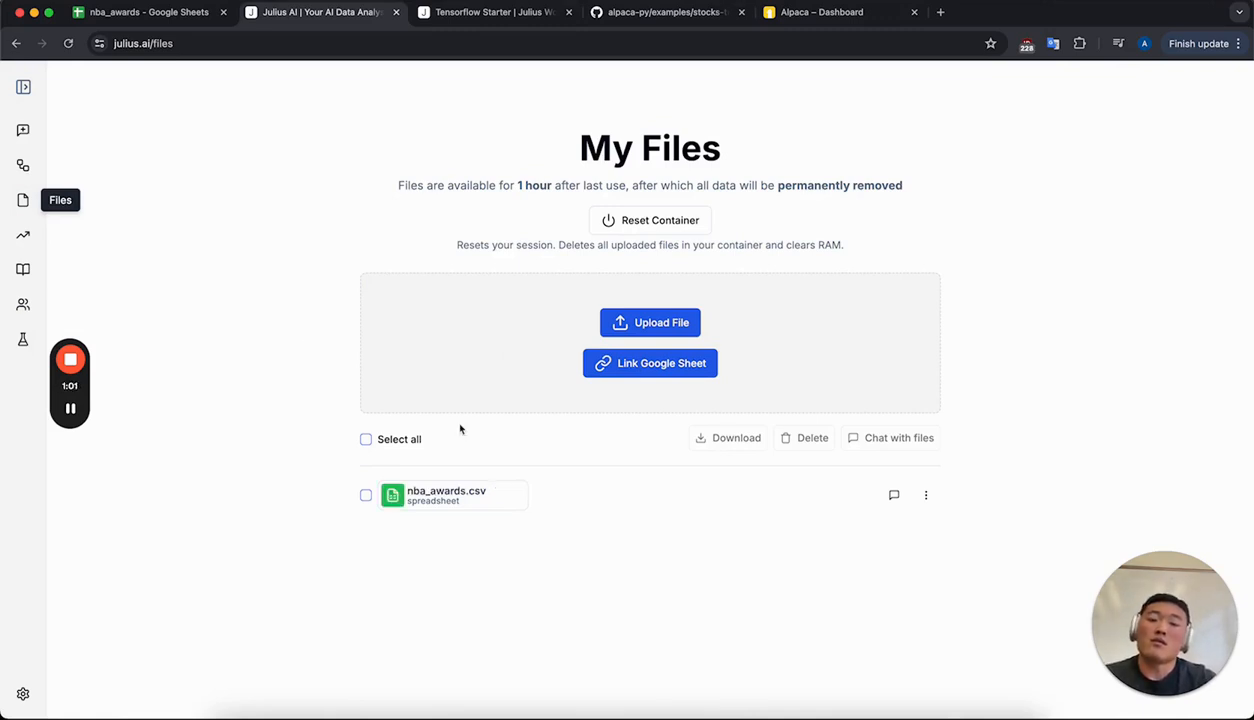
# Start a chat with the uploaded nba_awards.csv file and show the Sidekick pane
pyautogui.click(462, 503)
pyautogui.click(905, 438)
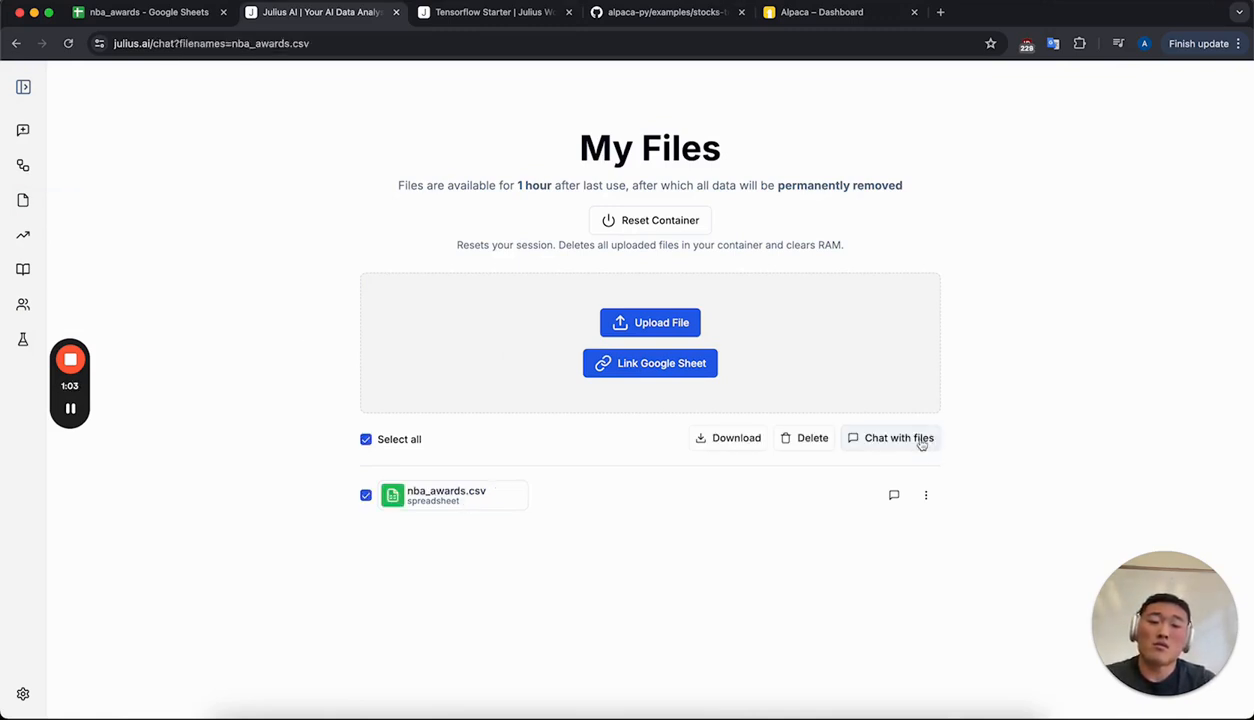
pyautogui.click(1176, 81)
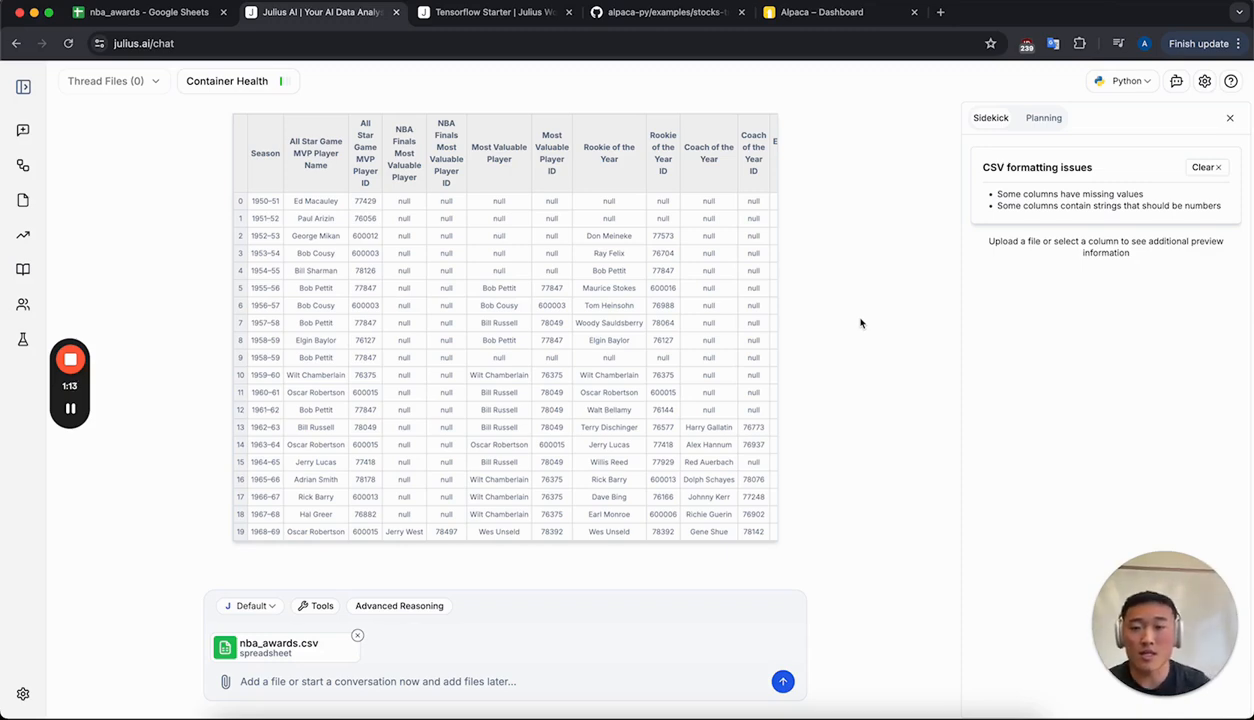
# Look over the table preview and ask how many unique players are in the All Star Game MVP Player Name column
pyautogui.hscroll(5, 480, 176)
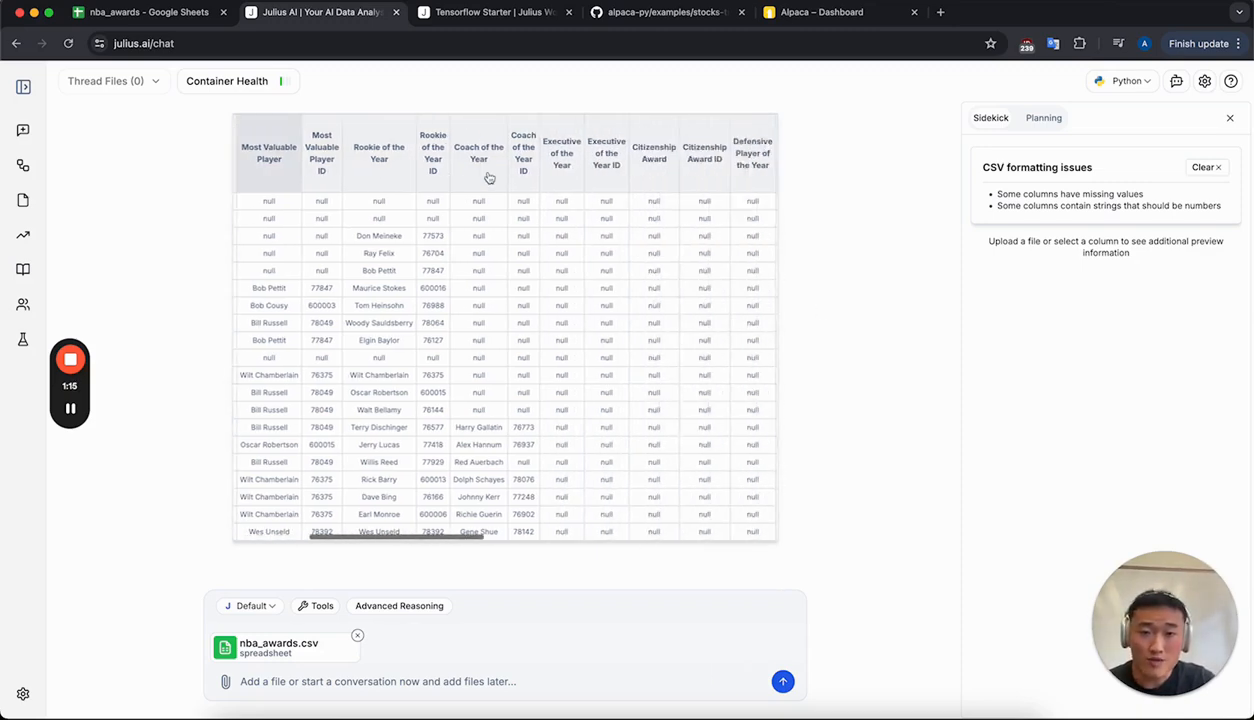
pyautogui.hscroll(5, 489, 176)
pyautogui.hscroll(-15, 455, 237)
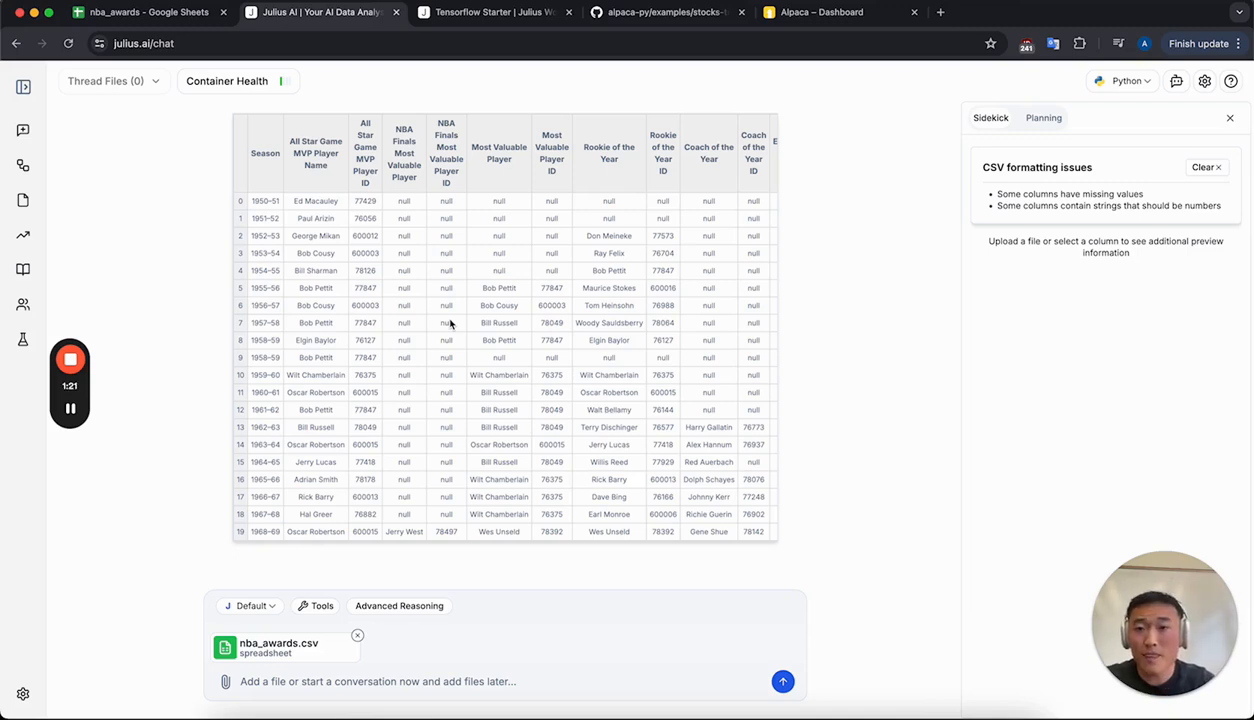
pyautogui.click(323, 160)
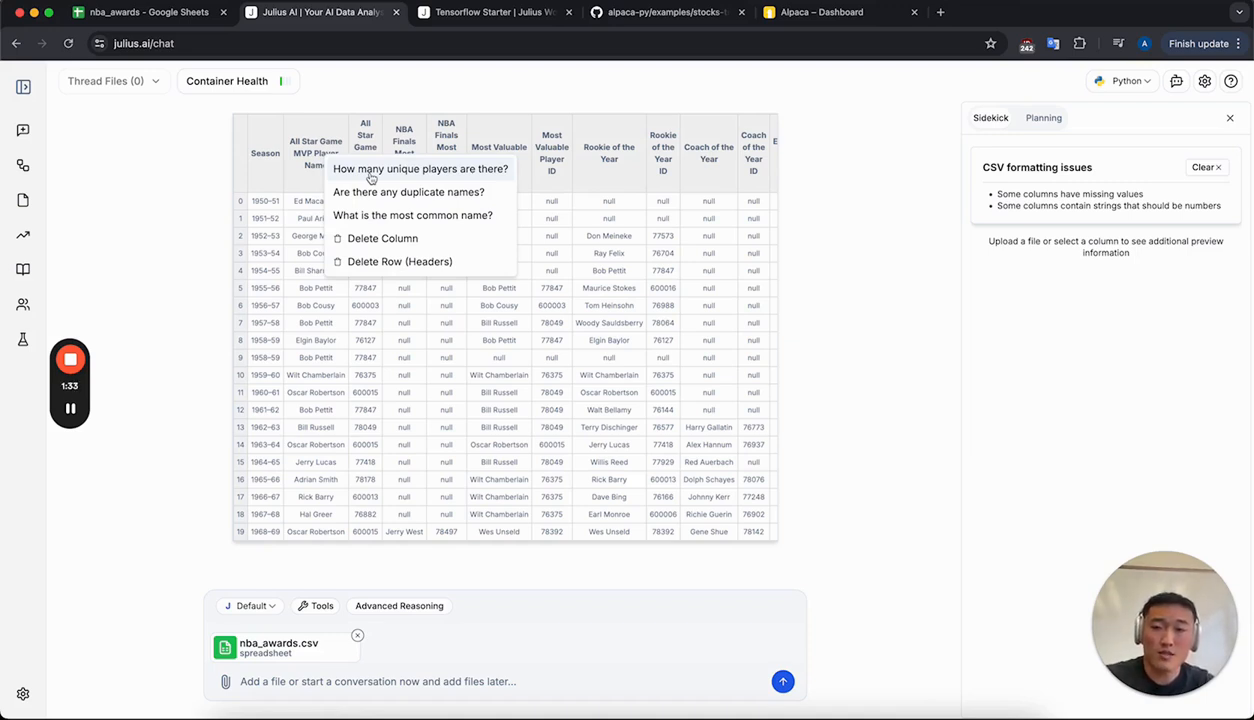
pyautogui.click(370, 172)
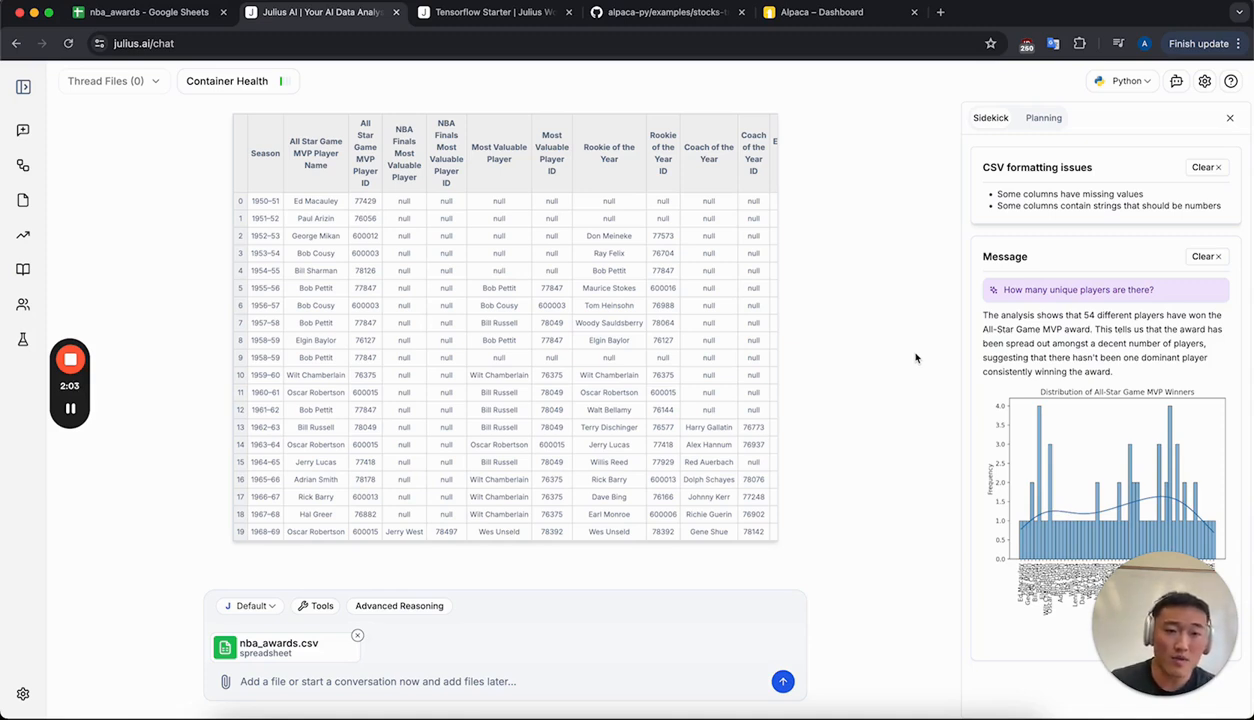
pyautogui.scroll(-2, 1060, 410)
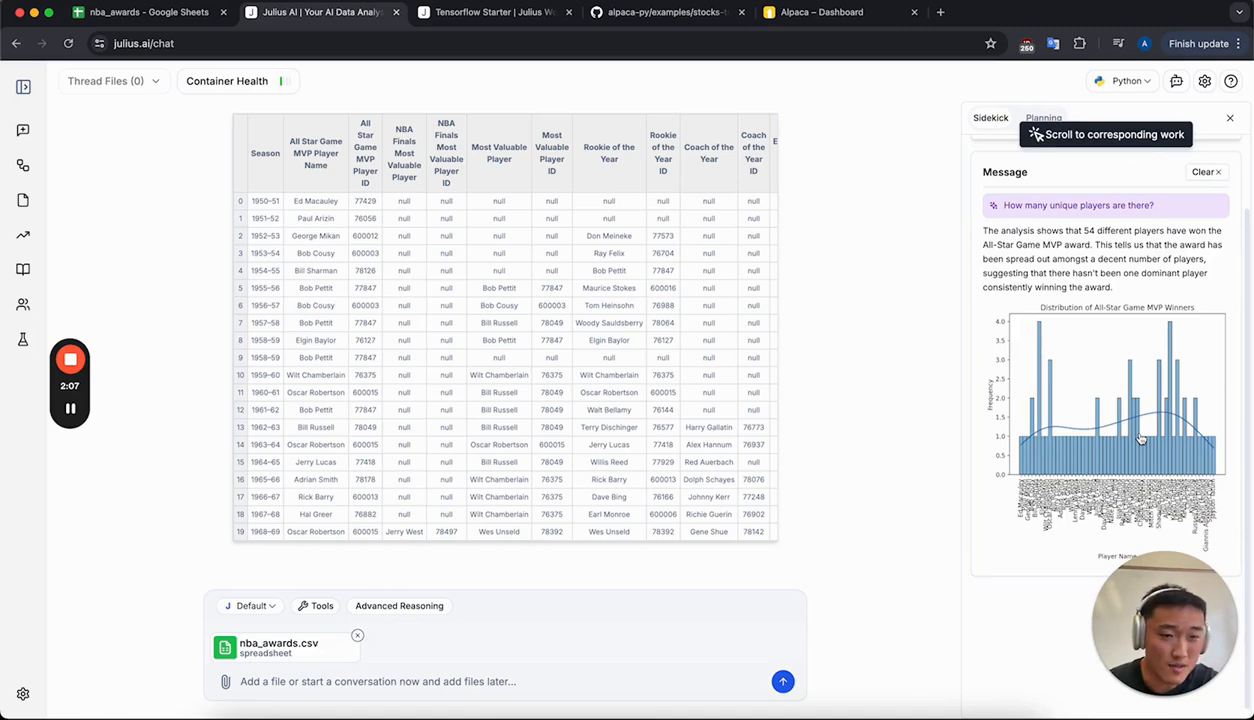
pyautogui.scroll(2, 1140, 440)
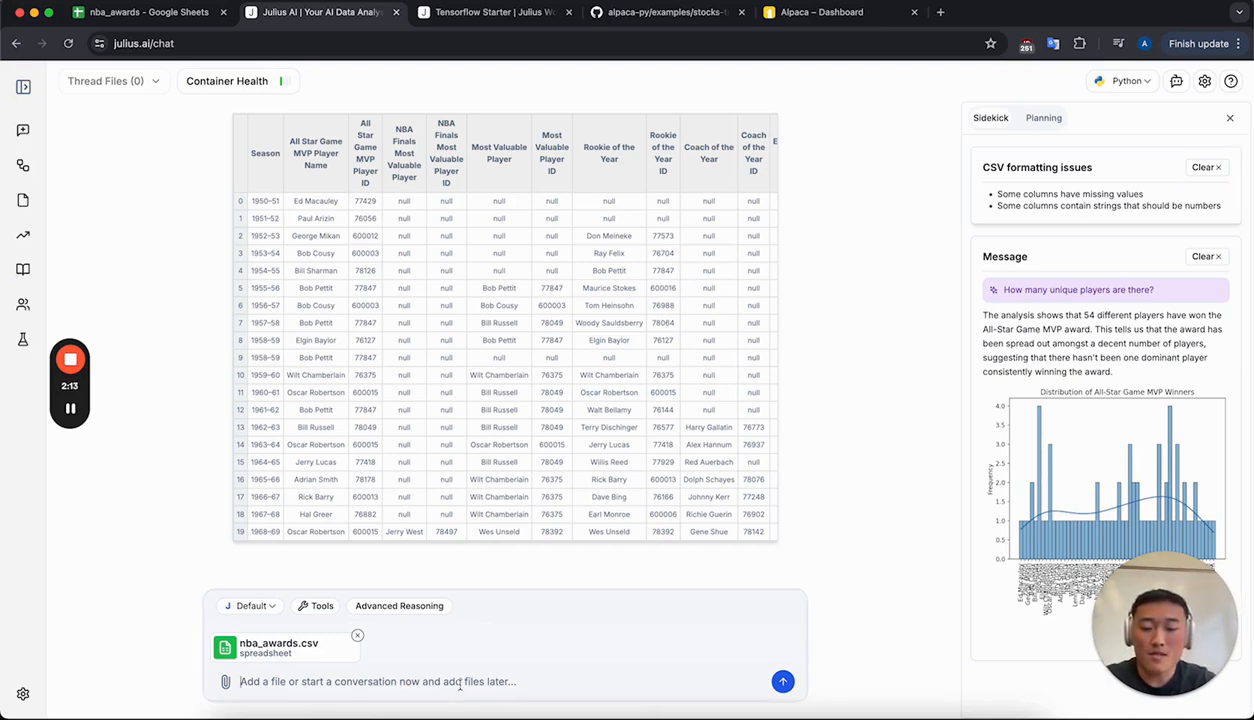
# Write the chat prompt "give a detailed summary of this spreadsheet. provide some rich visualizations"
pyautogui.write('give a ')
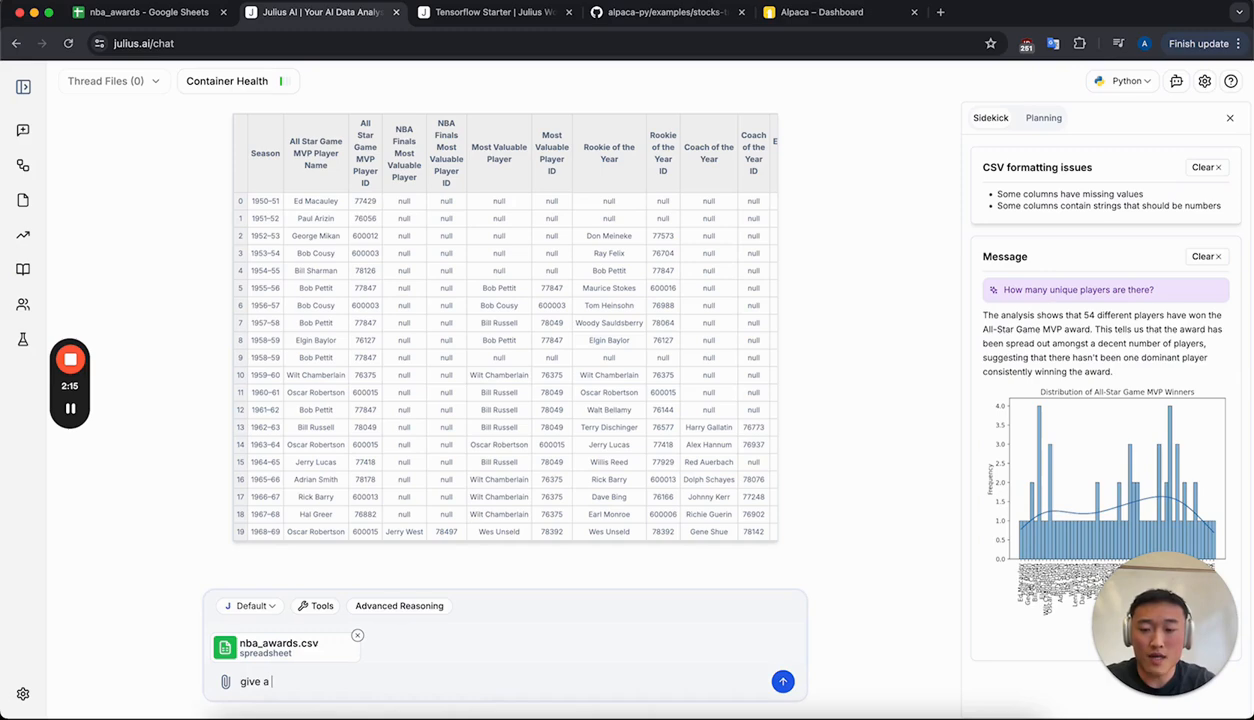
pyautogui.write('detailed summary of this spread')
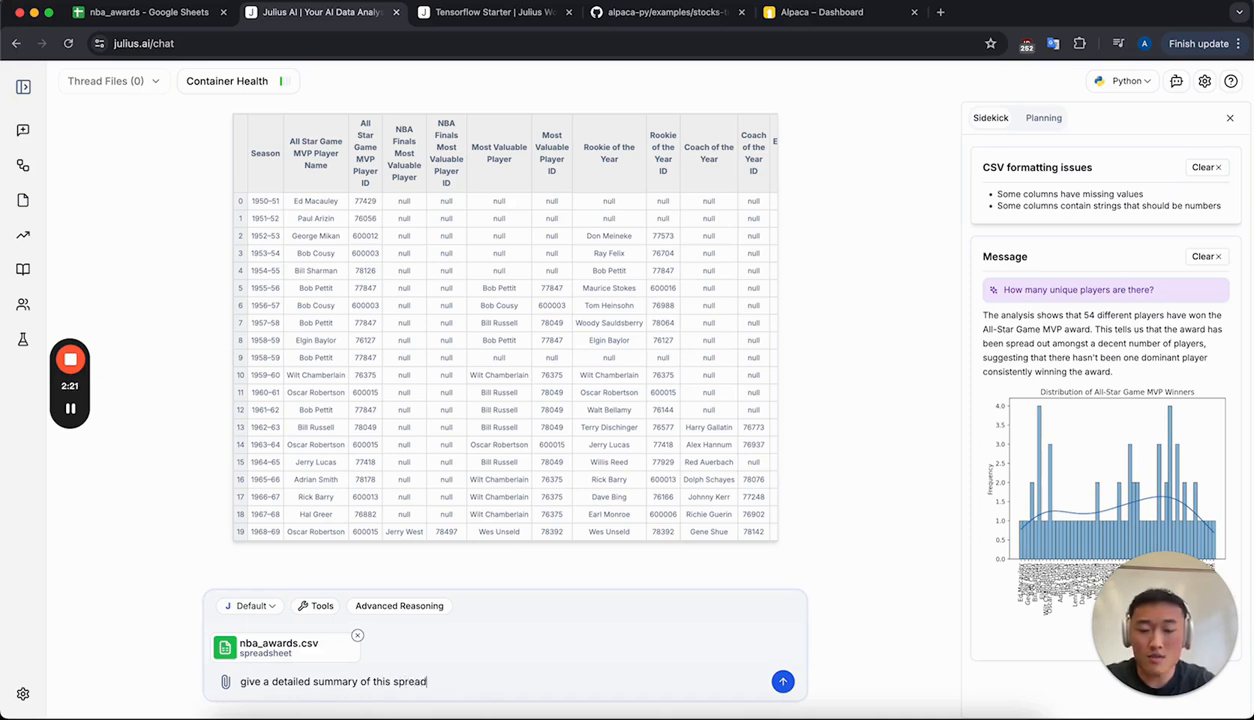
pyautogui.write('sheet. p')
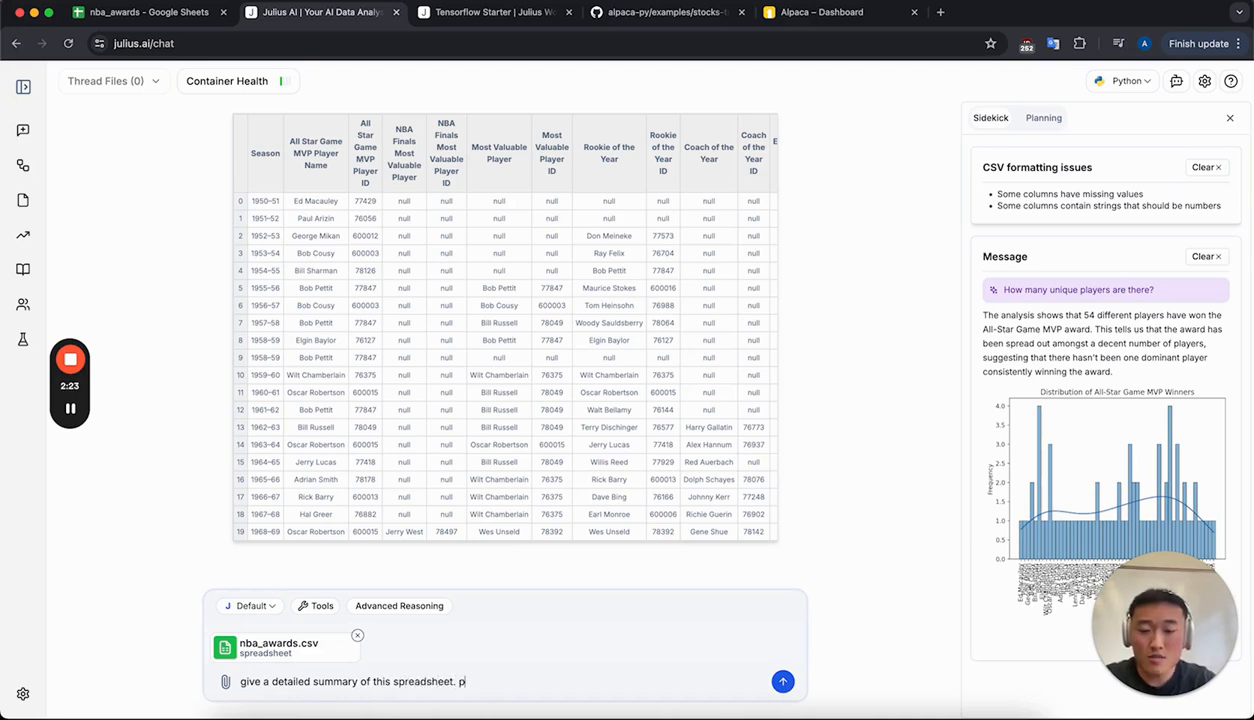
pyautogui.write('rovide some rich visualizatio')
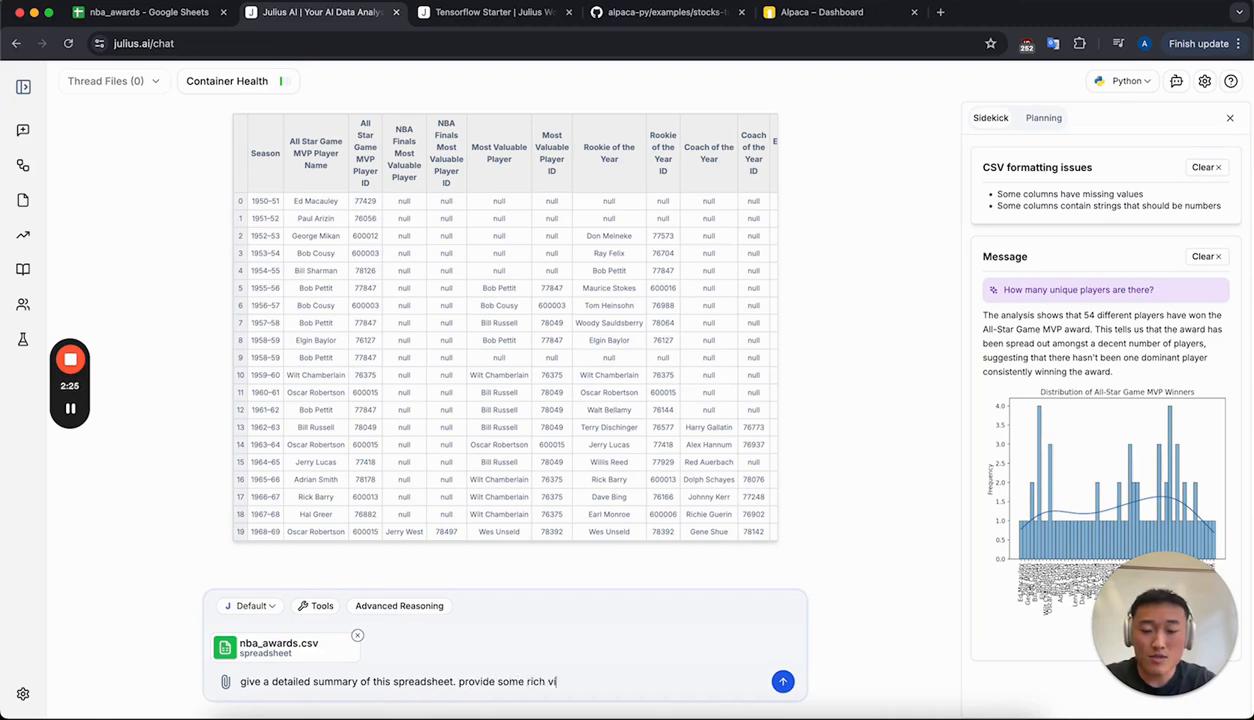
pyautogui.press('BackSpace')
pyautogui.press('BackSpace')
pyautogui.press('BackSpace')
pyautogui.press('BackSpace')
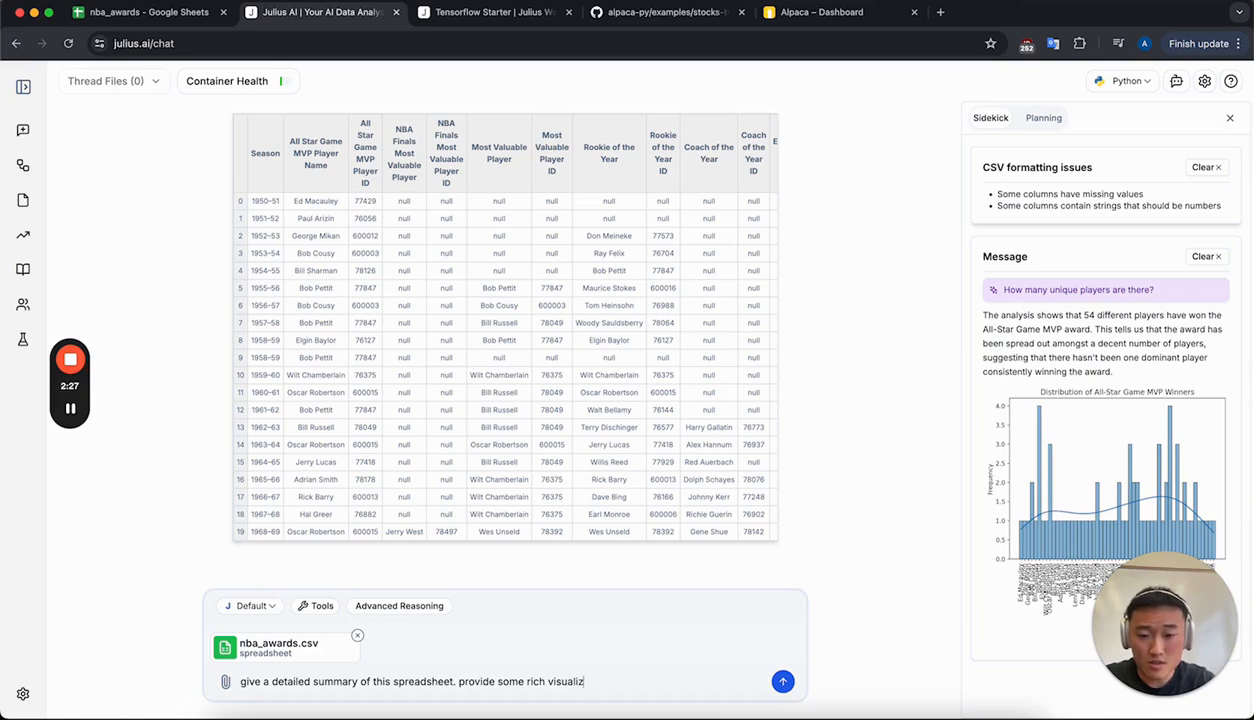
pyautogui.write('zations')
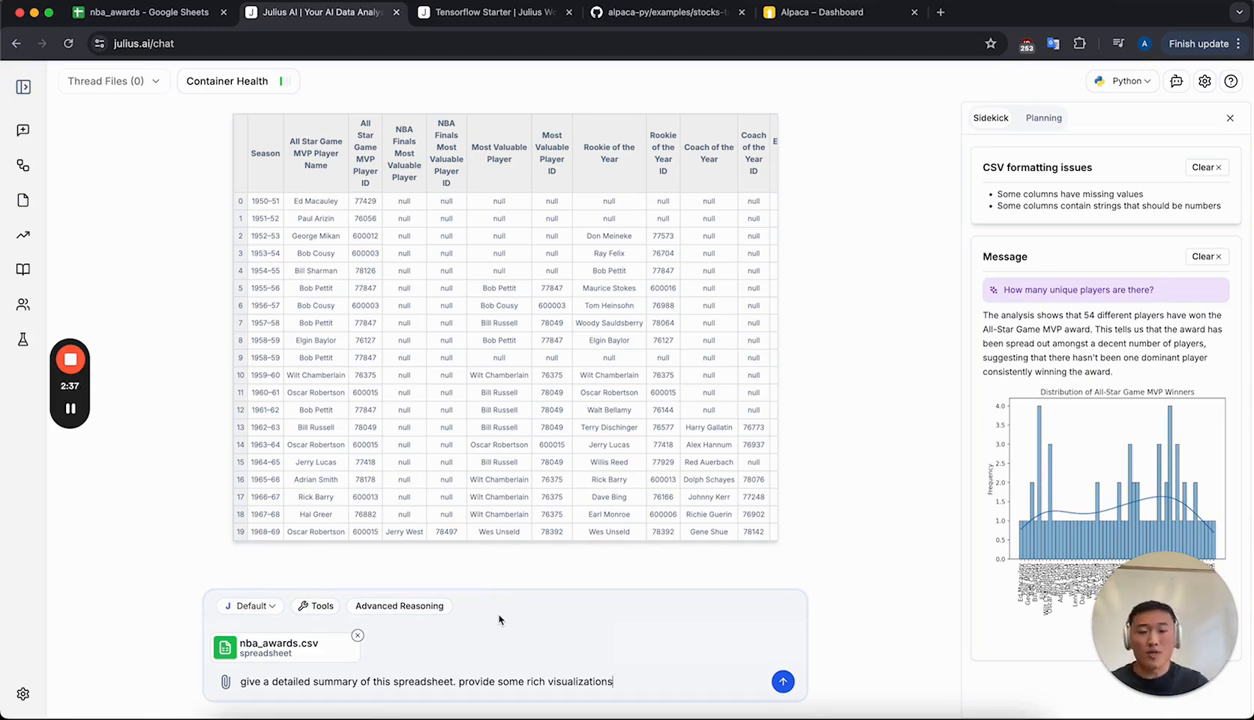
# Set the model to Claude 3.5 Sonnet and submit the prompt
pyautogui.click(250, 606)
pyautogui.moveTo(296, 503)
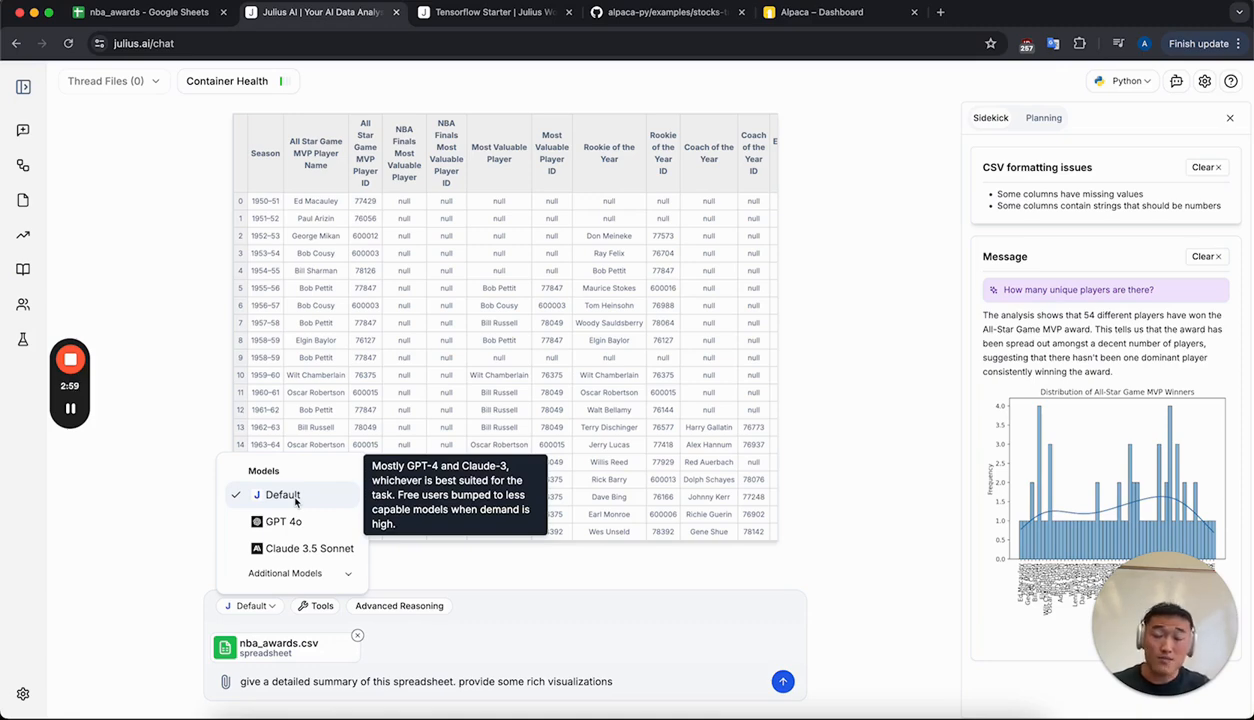
pyautogui.click(296, 569)
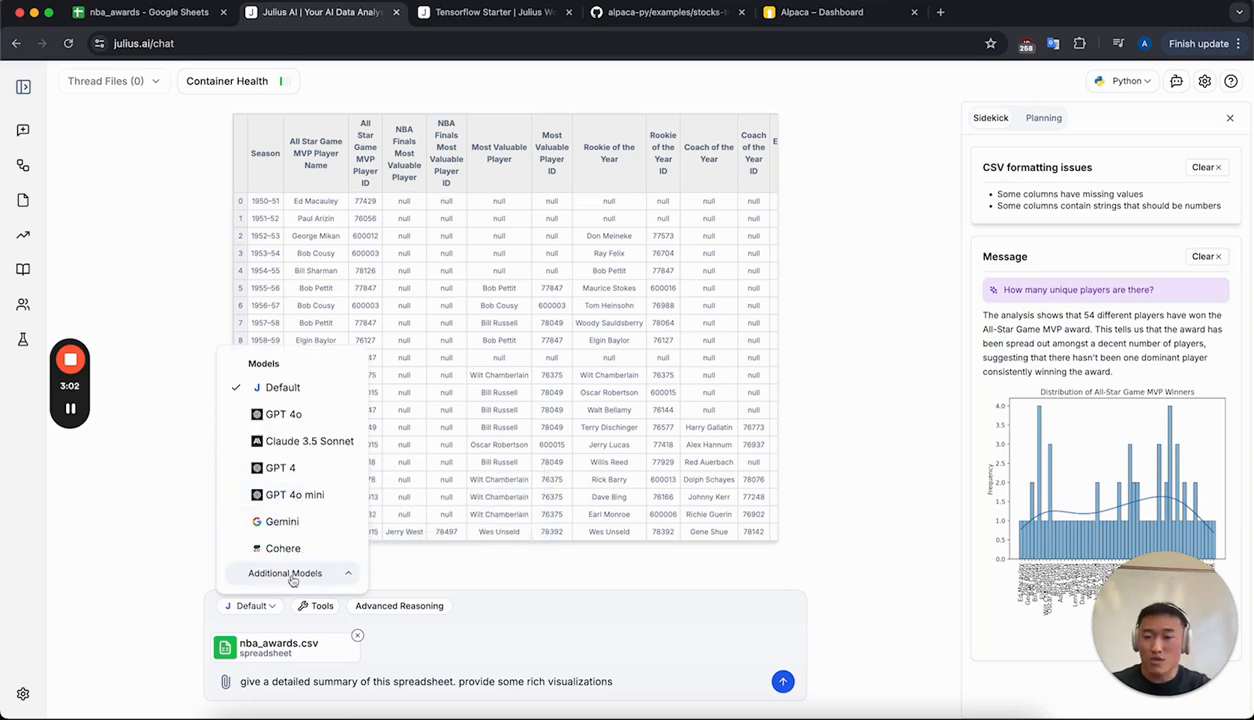
pyautogui.click(280, 446)
pyautogui.click(620, 676)
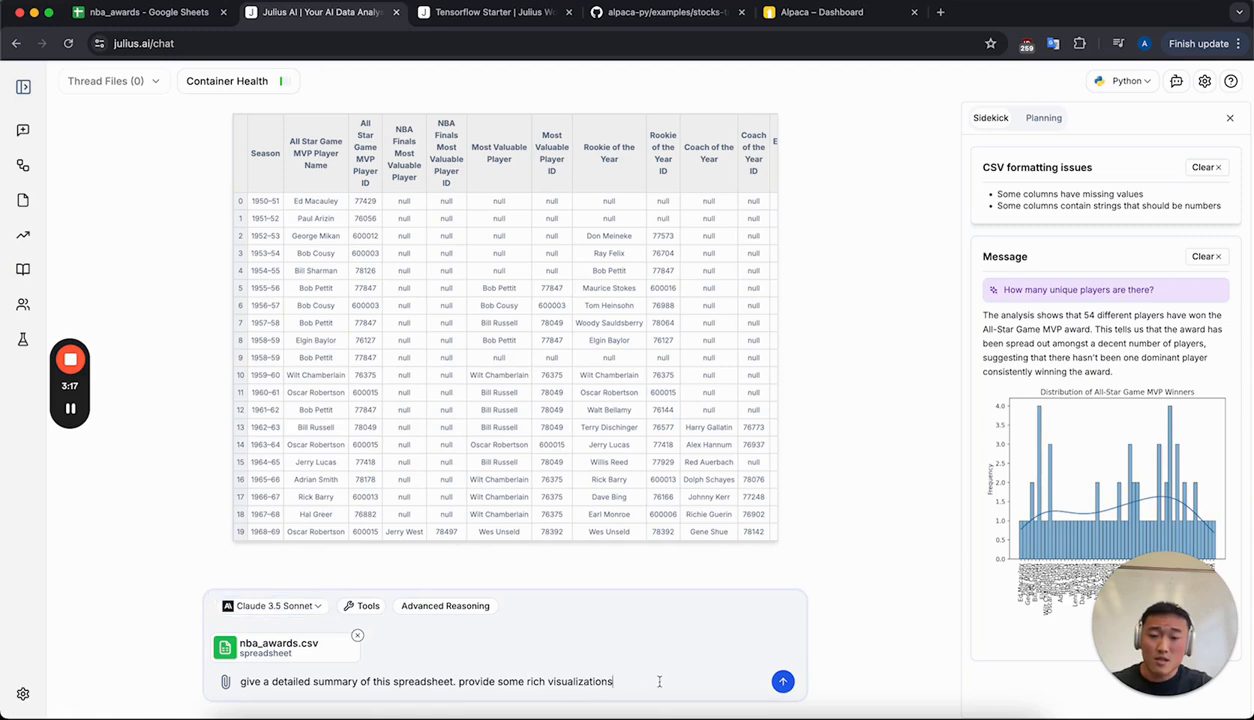
pyautogui.click(784, 682)
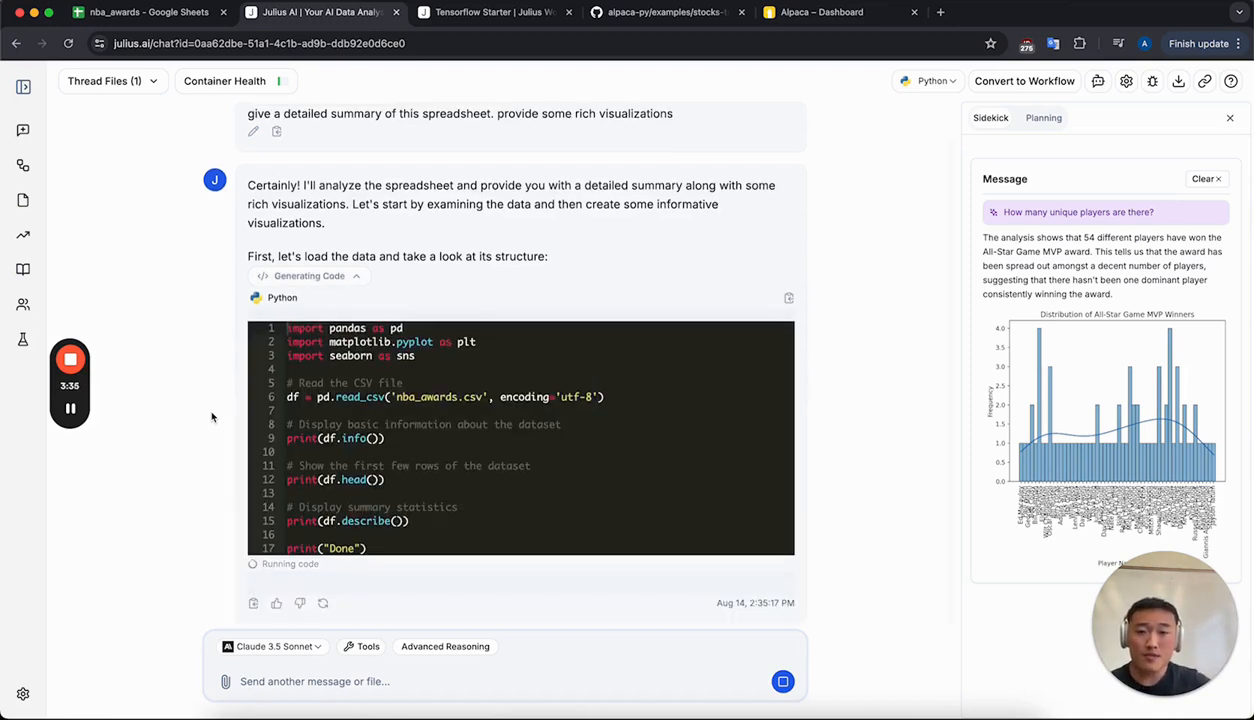
# Look at the available runtimes and the full description of the code that loads the NBA awards dataset
pyautogui.click(932, 81)
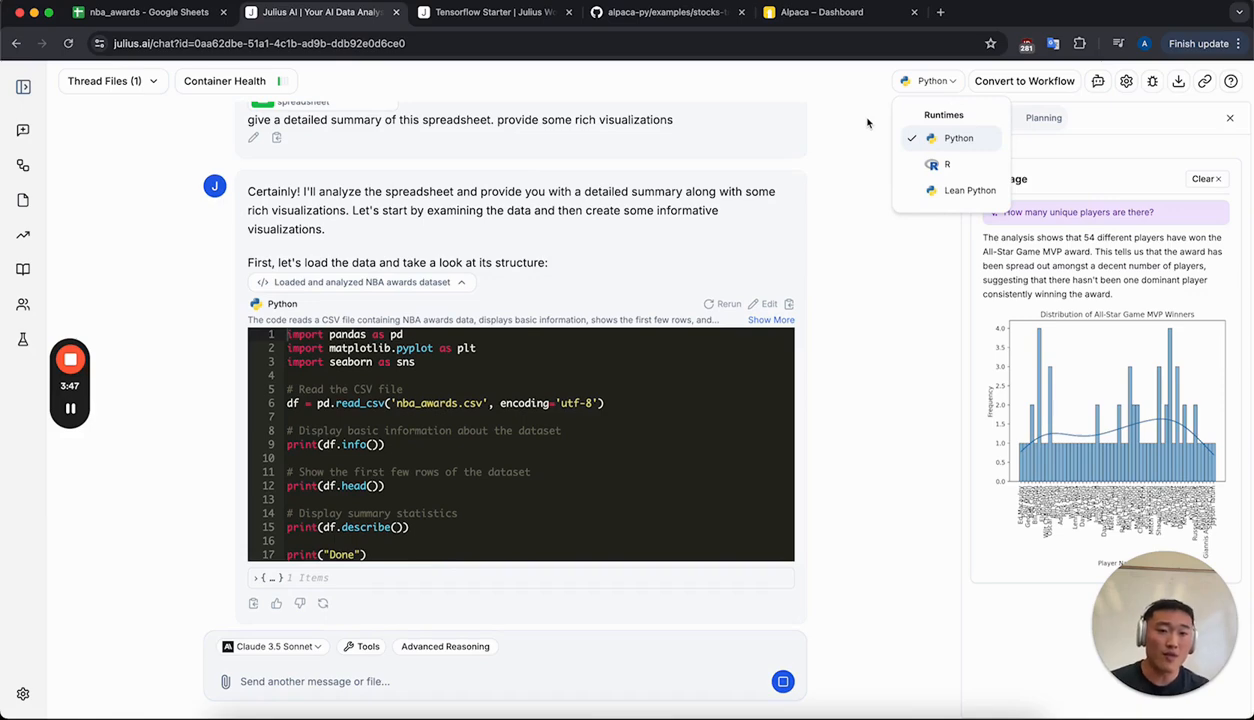
pyautogui.press('Escape')
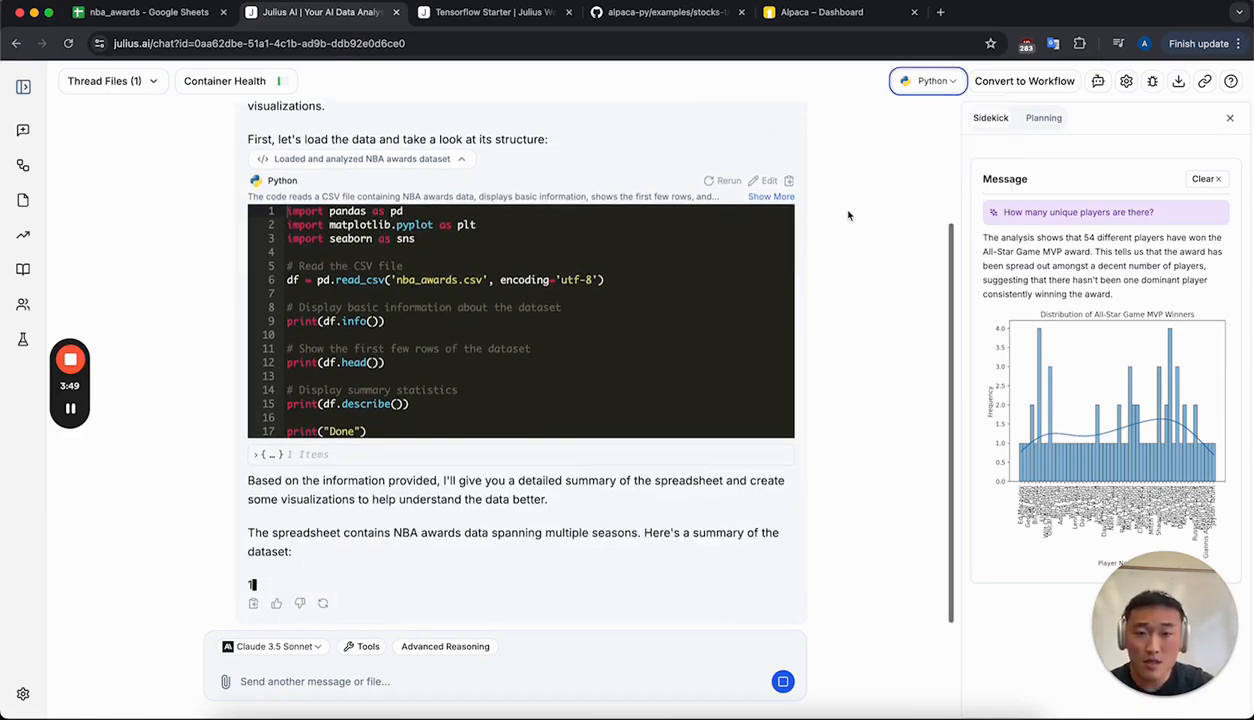
pyautogui.scroll(2, 541, 280)
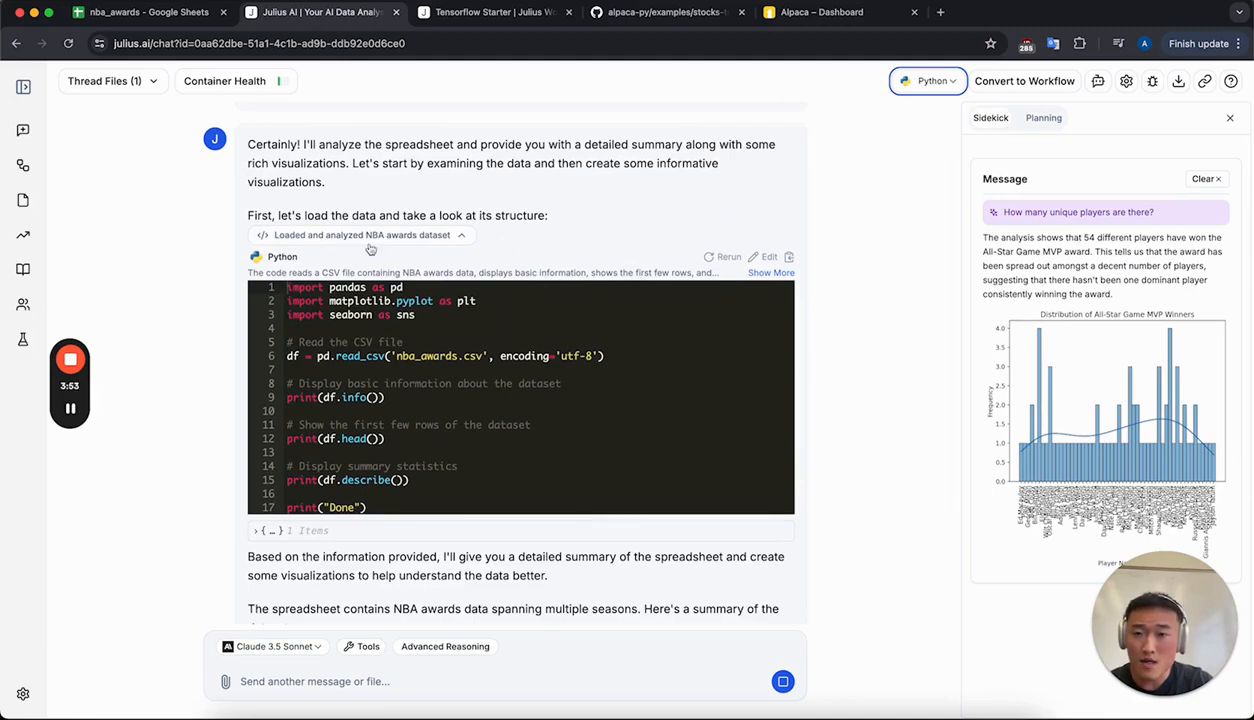
pyautogui.click(448, 234)
pyautogui.click(441, 243)
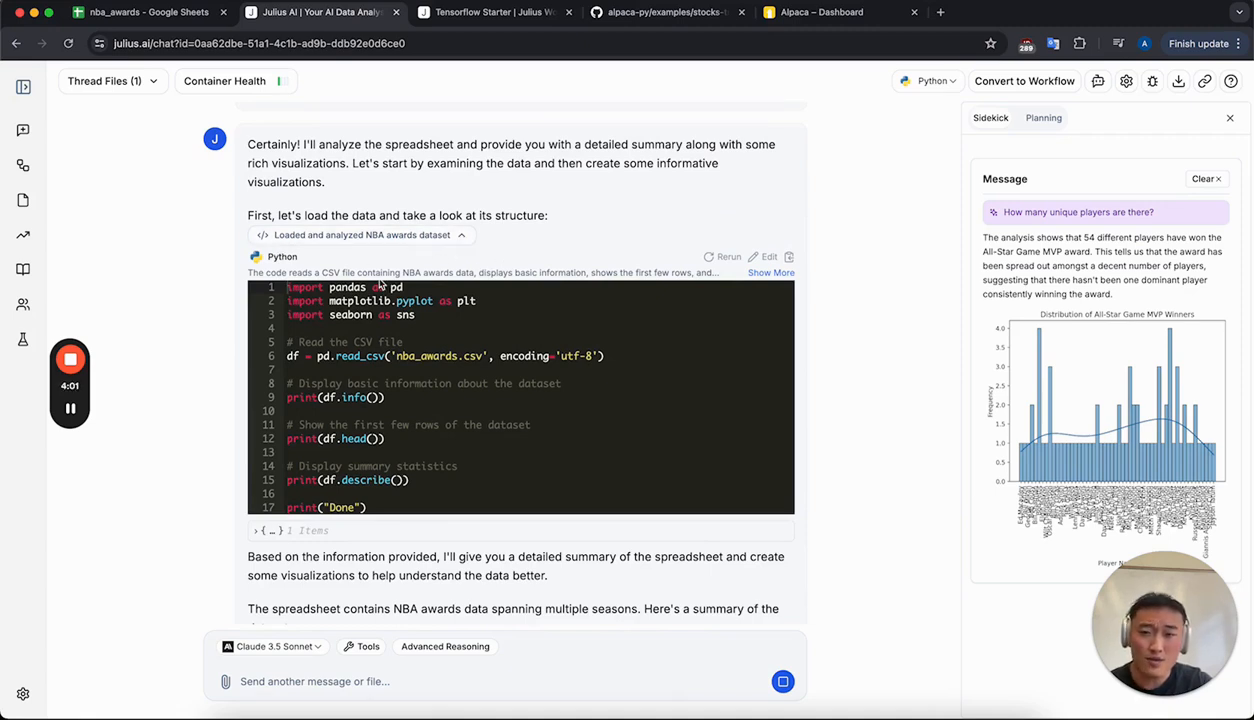
pyautogui.click(771, 273)
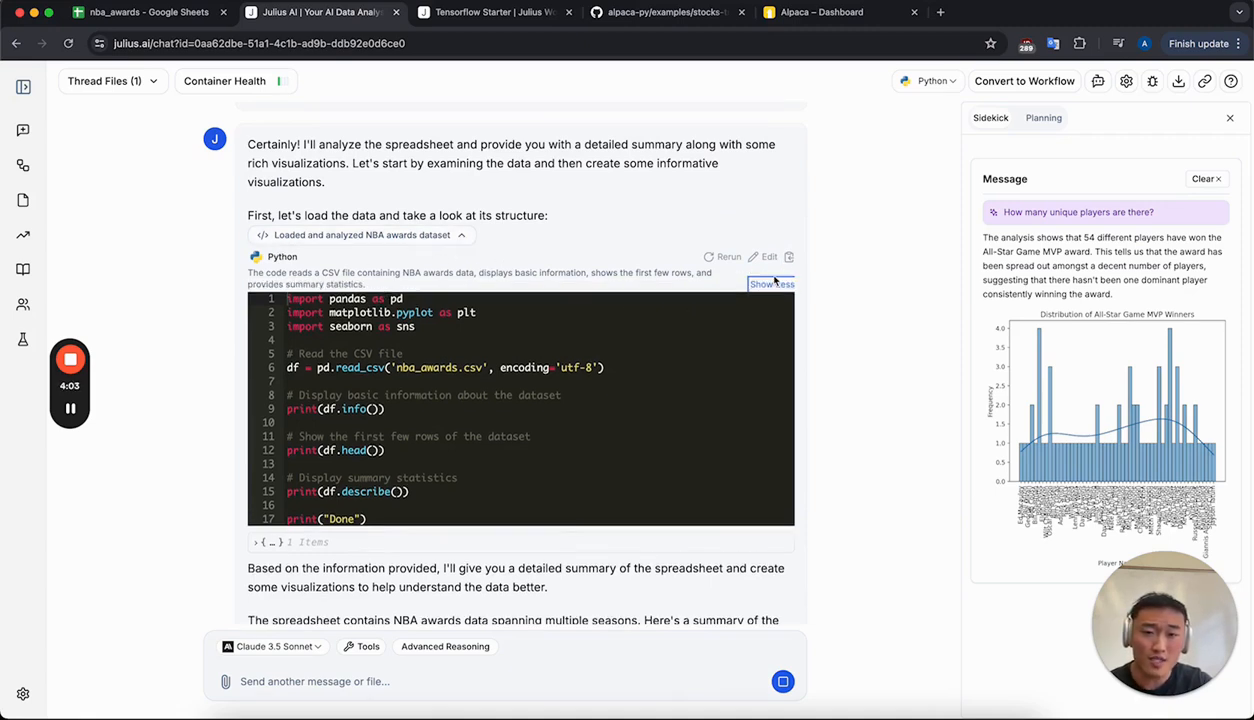
pyautogui.click(772, 285)
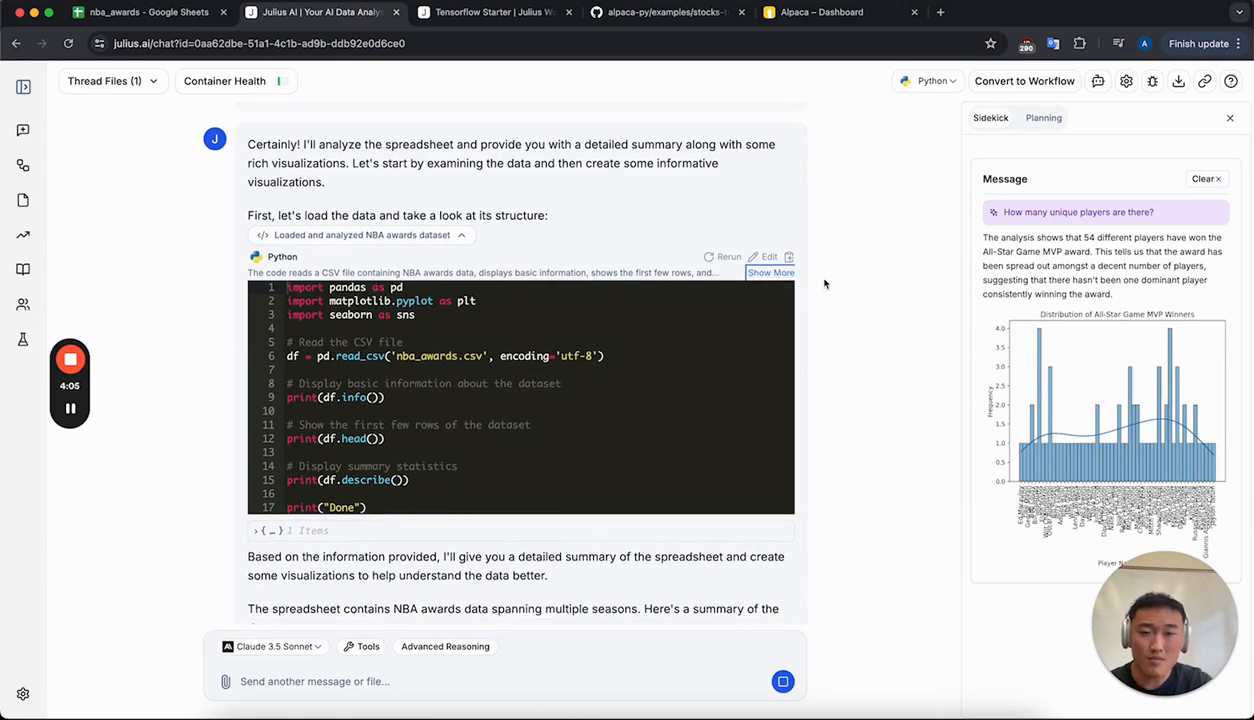
# Read through the dataset summary, the list of awards, the visualization code and the Award Evolution Over Time section
pyautogui.scroll(-5, 824, 284)
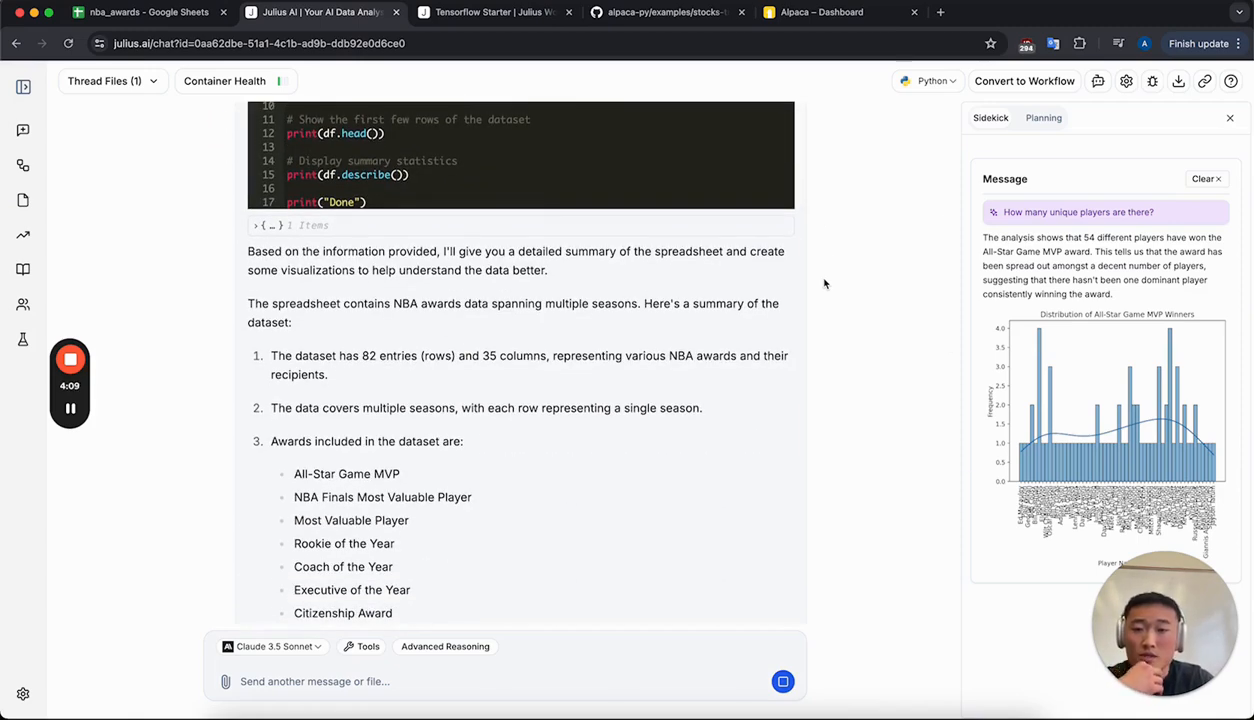
pyautogui.scroll(-2, 824, 284)
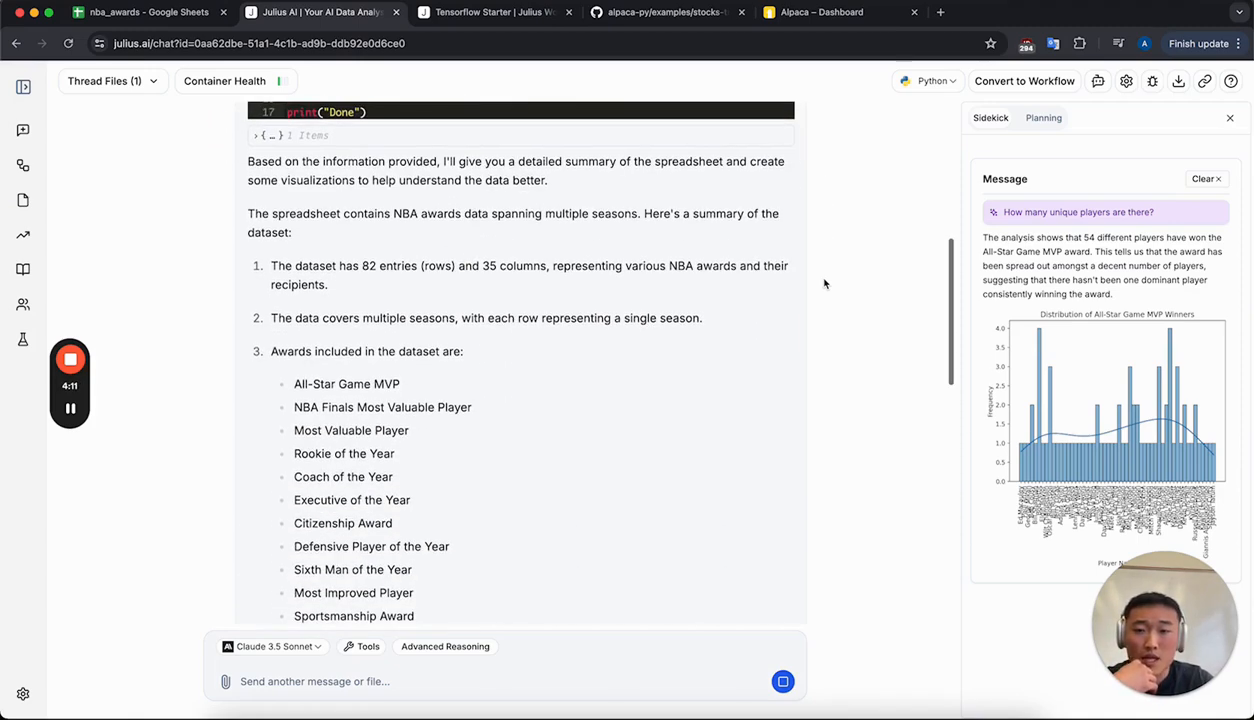
pyautogui.scroll(-2, 824, 284)
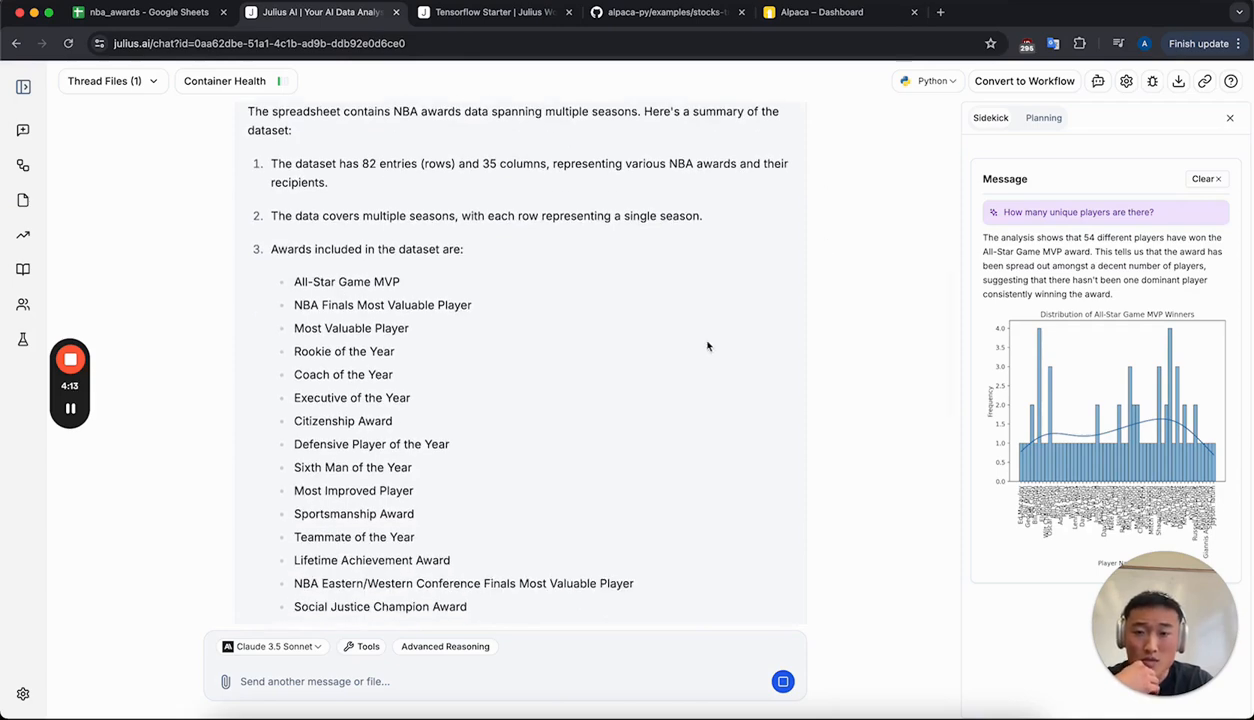
pyautogui.scroll(-2, 707, 346)
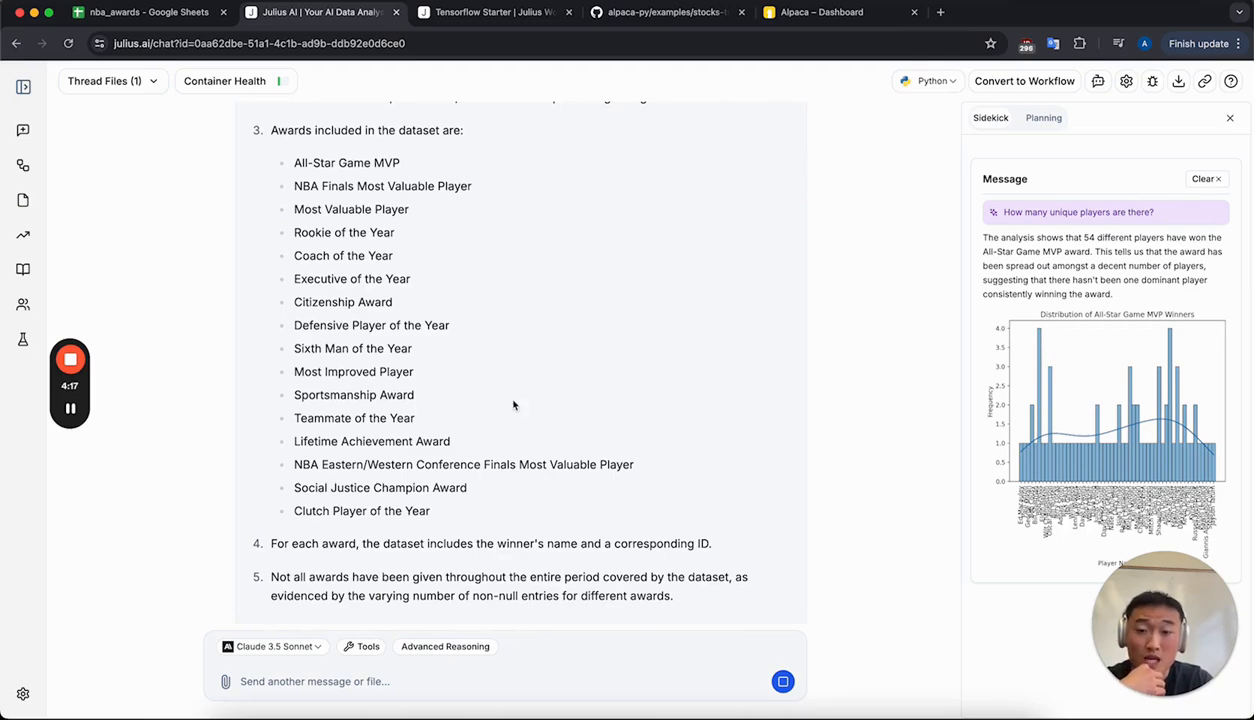
pyautogui.scroll(-5, 512, 405)
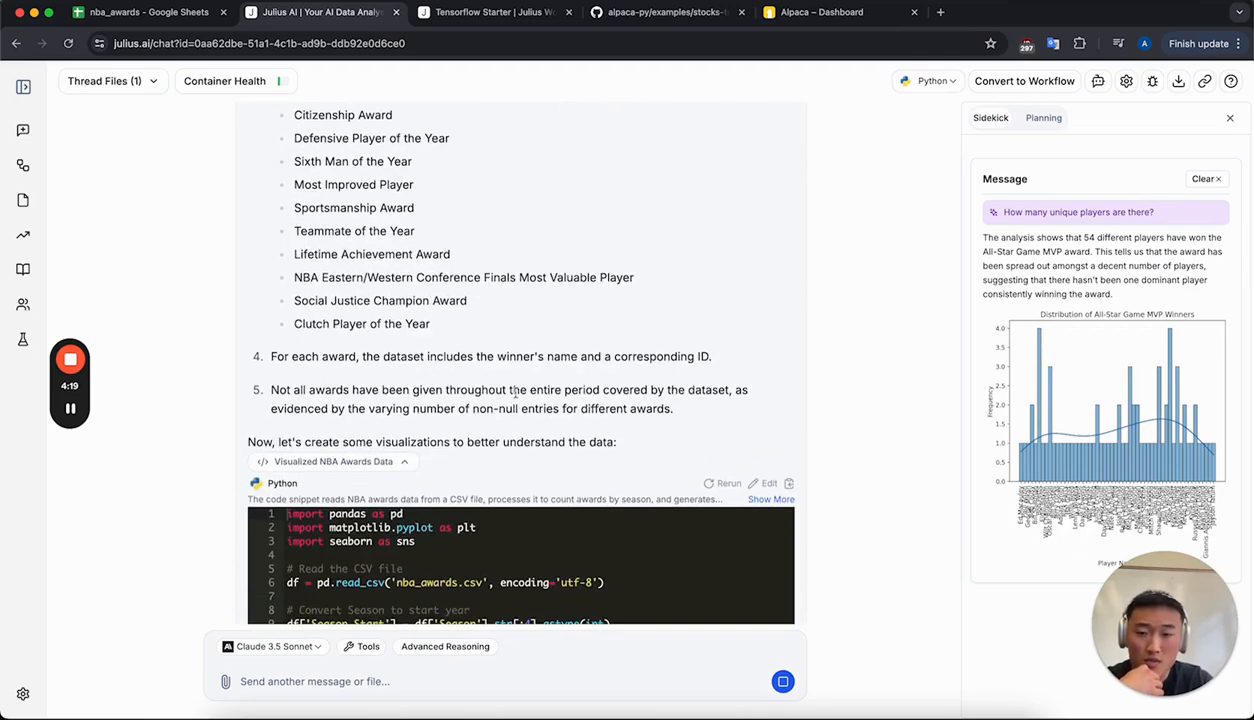
pyautogui.scroll(-8, 545, 353)
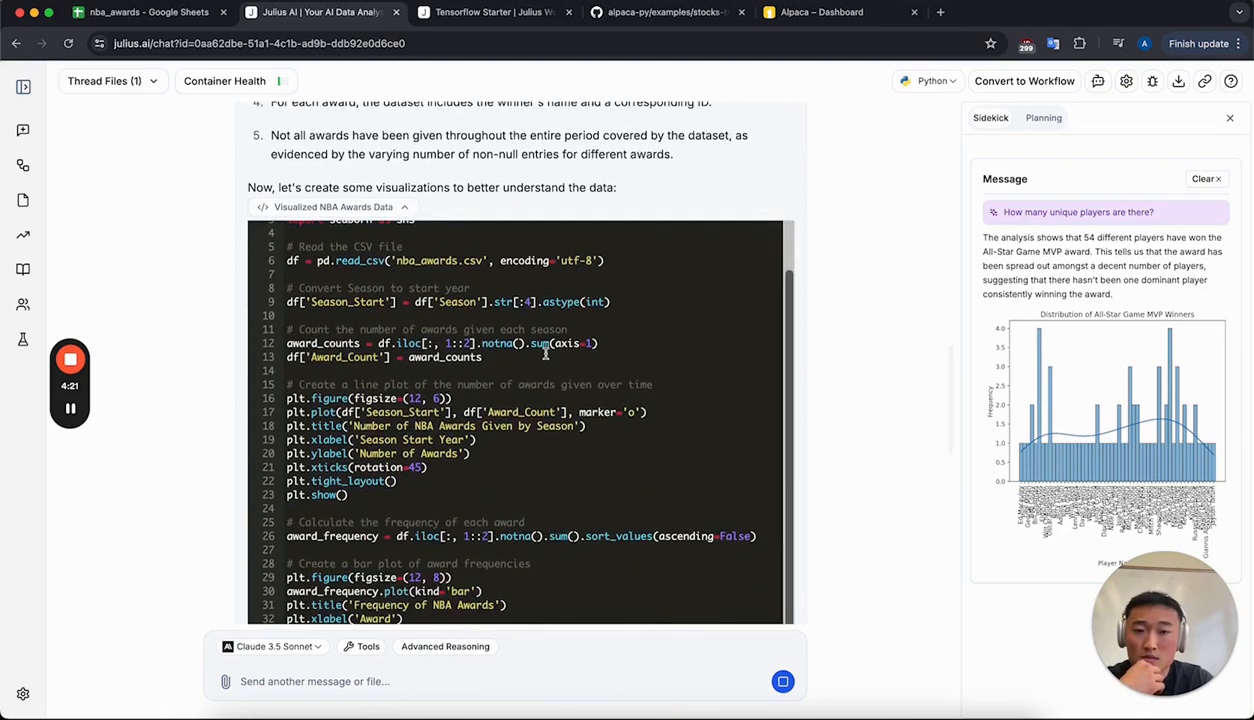
pyautogui.scroll(-10, 545, 353)
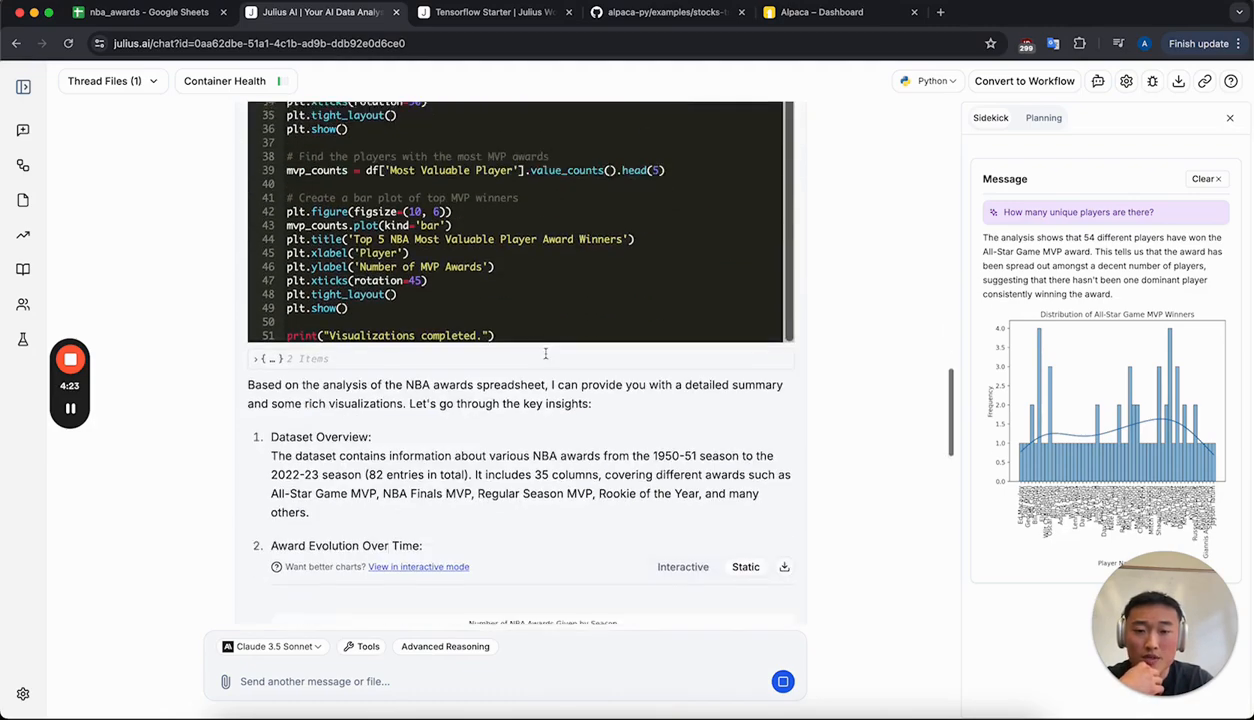
pyautogui.scroll(-6, 546, 358)
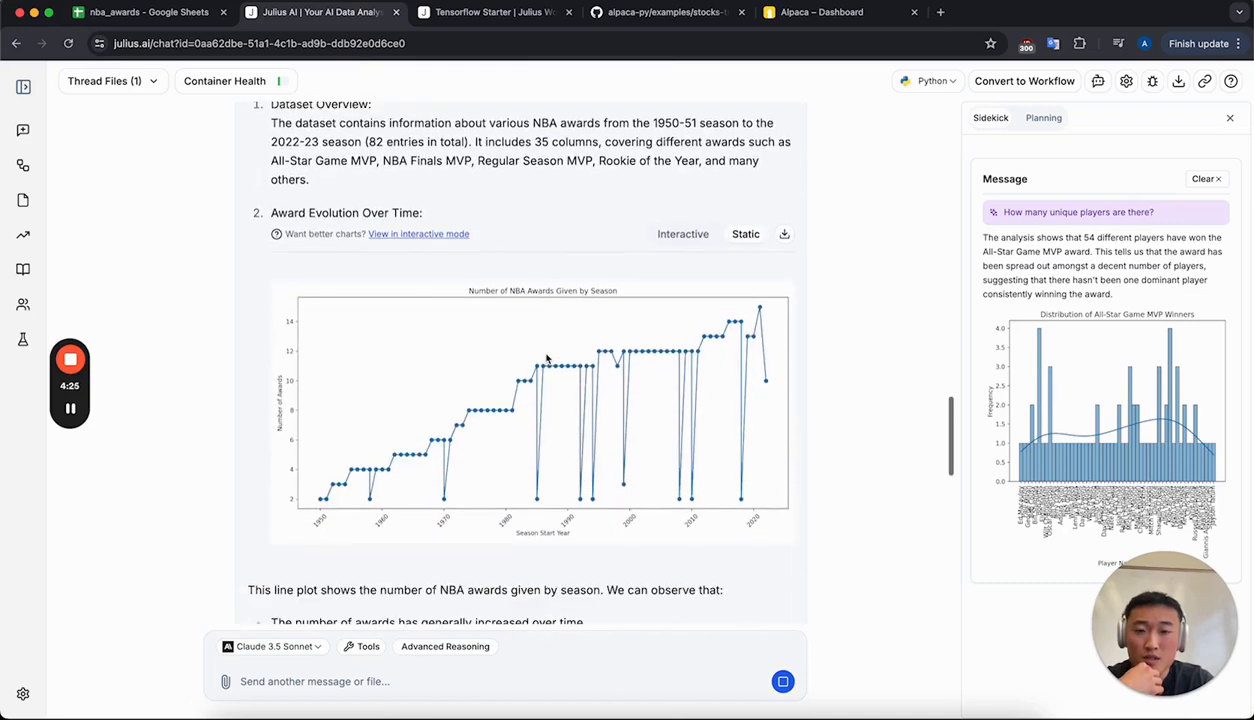
# Switch the Award Evolution Over Time line chart to interactive mode
pyautogui.scroll(1, 840, 344)
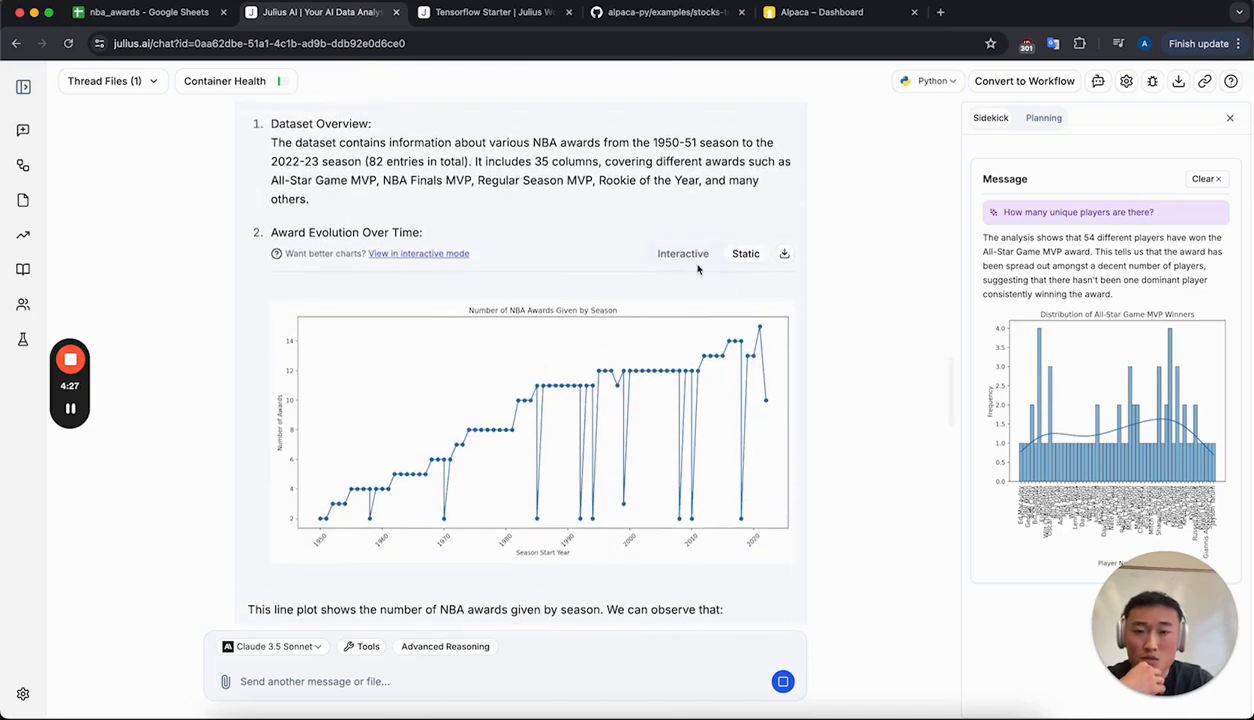
pyautogui.scroll(3, 652, 270)
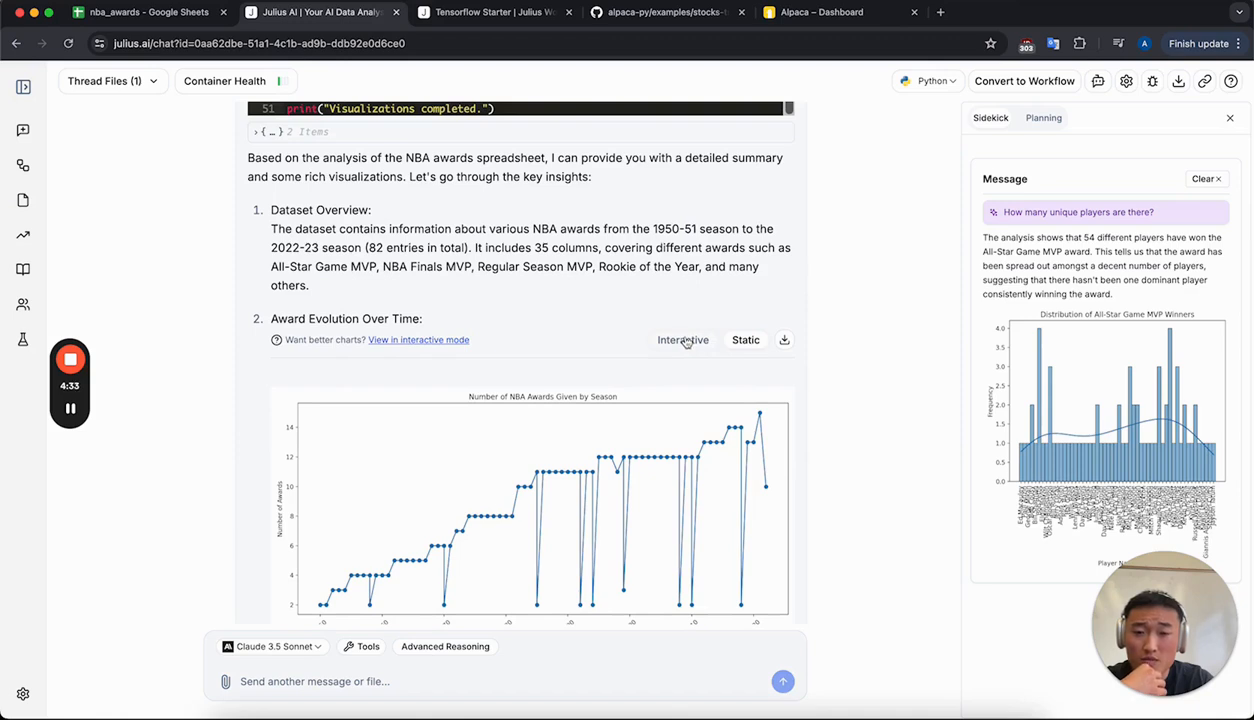
pyautogui.click(684, 340)
pyautogui.scroll(-5, 637, 306)
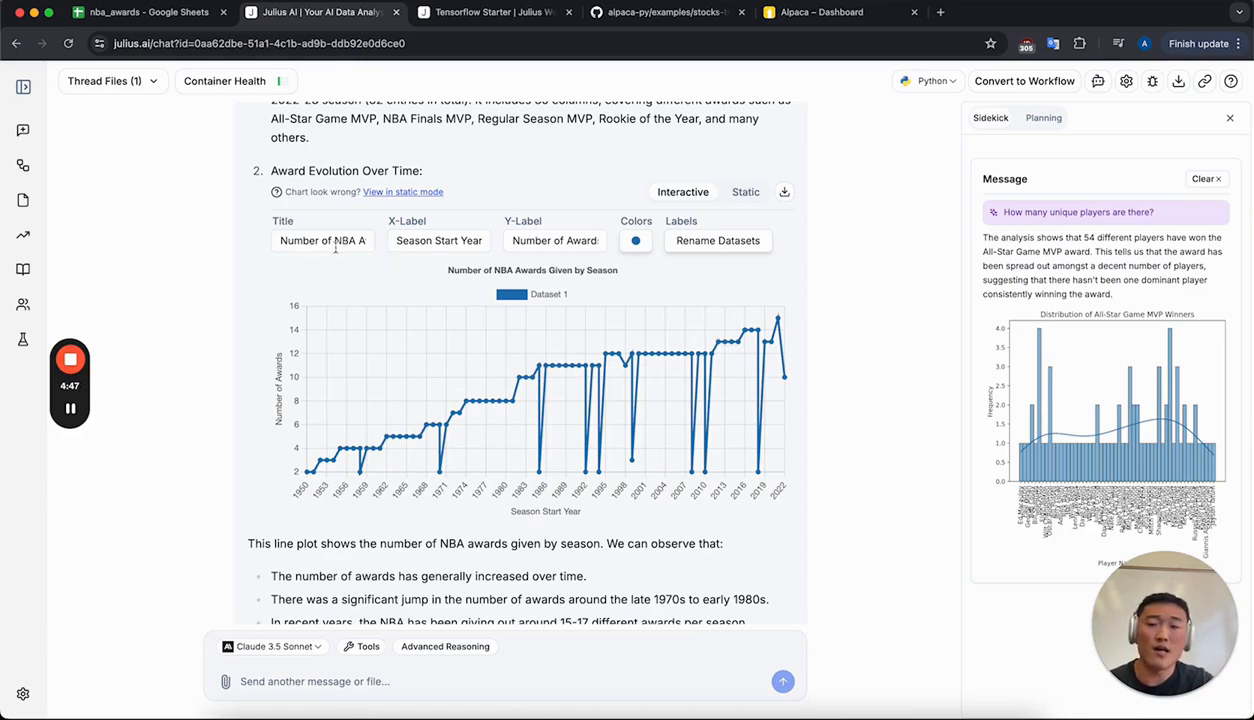
# Change the interactive line chart's title to "# of NBA Awards Given by Season"
pyautogui.moveTo(321, 243); pyautogui.dragTo(233, 240)
pyautogui.click(233, 240)
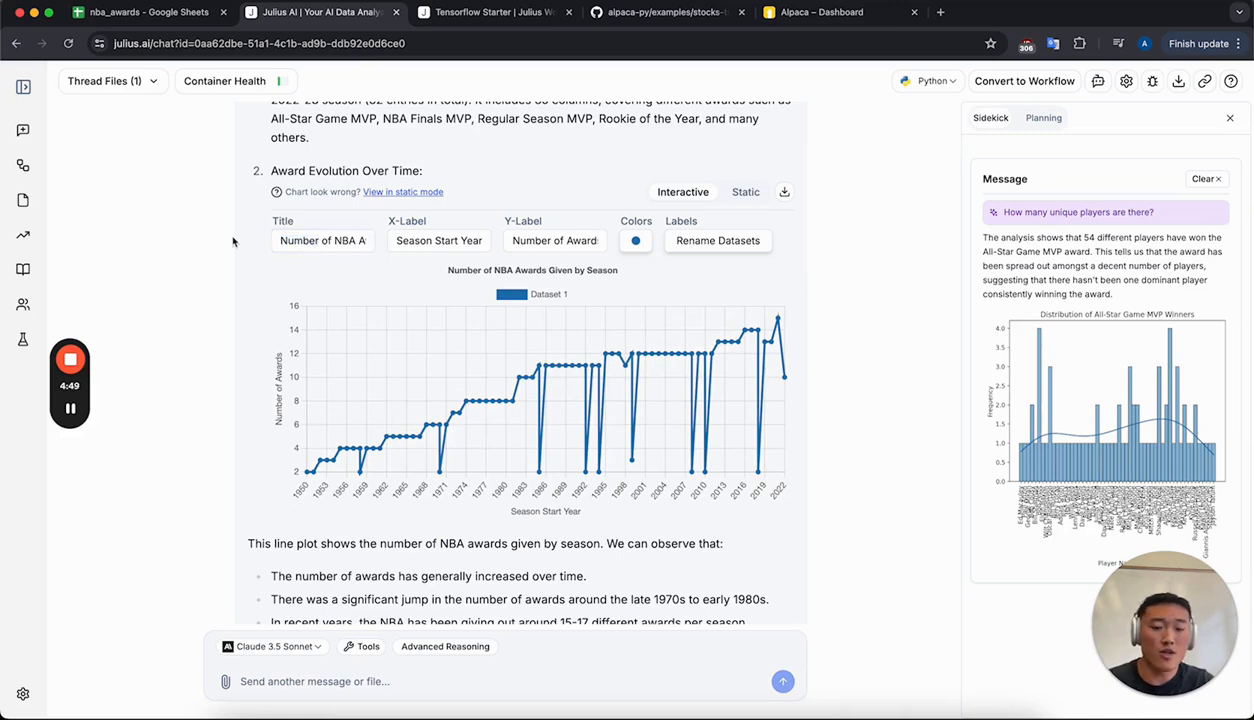
pyautogui.click(320, 241)
pyautogui.press('BackSpace')
pyautogui.press('BackSpace')
pyautogui.press('BackSpace')
pyautogui.press('BackSpace')
pyautogui.press('BackSpace')
pyautogui.press('BackSpace')
pyautogui.press('BackSpace')
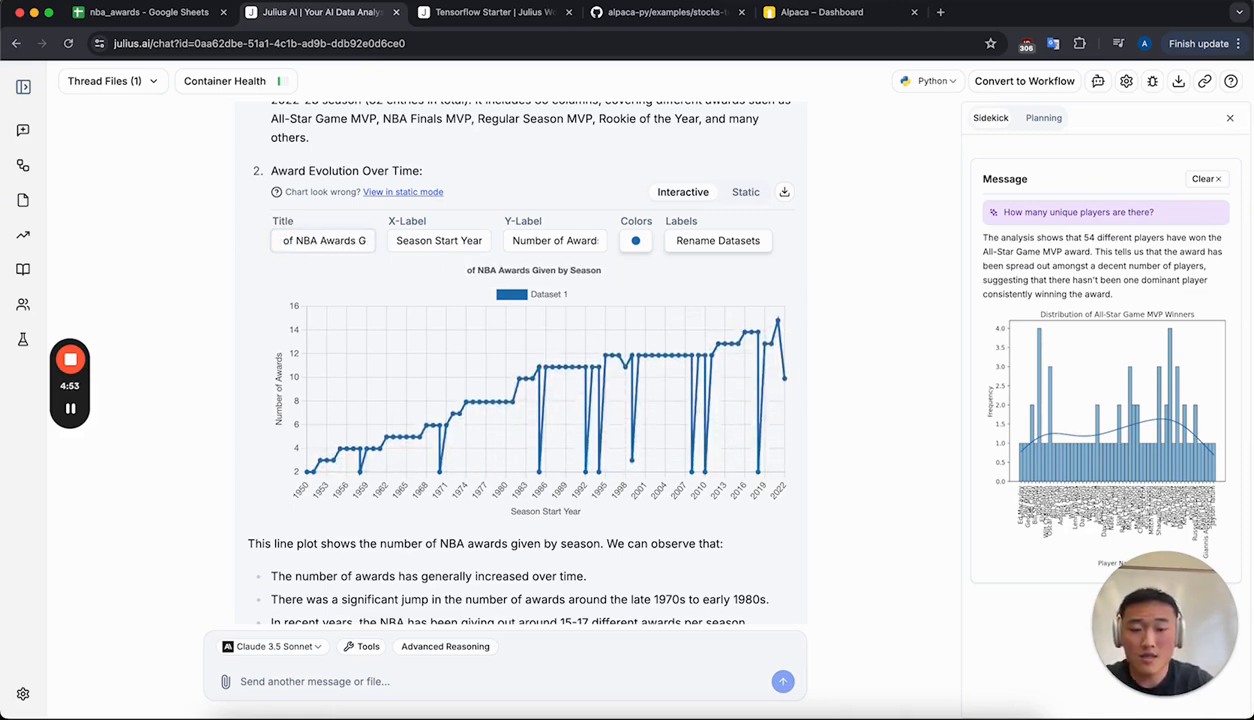
pyautogui.write('#')
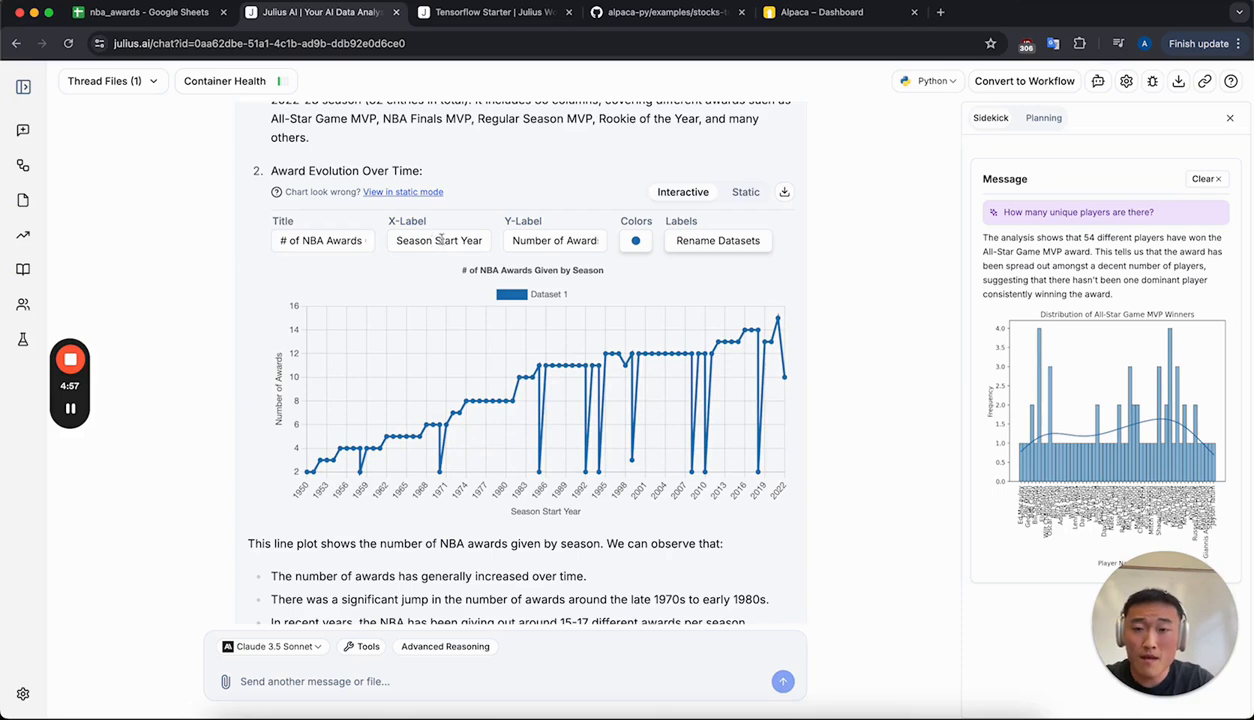
# Set the line chart's Y-axis label to "# of Awards"
pyautogui.doubleClick(541, 241)
pyautogui.click(541, 241)
pyautogui.moveTo(553, 241); pyautogui.dragTo(492, 246)
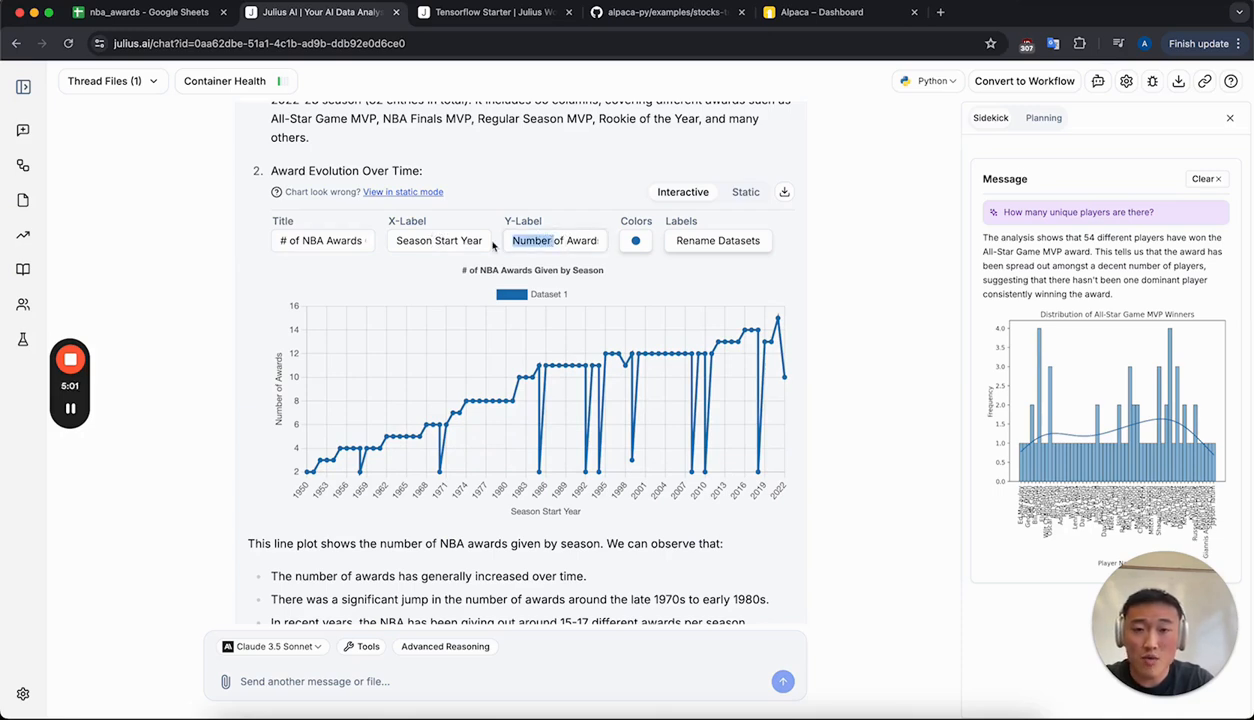
pyautogui.press('BackSpace')
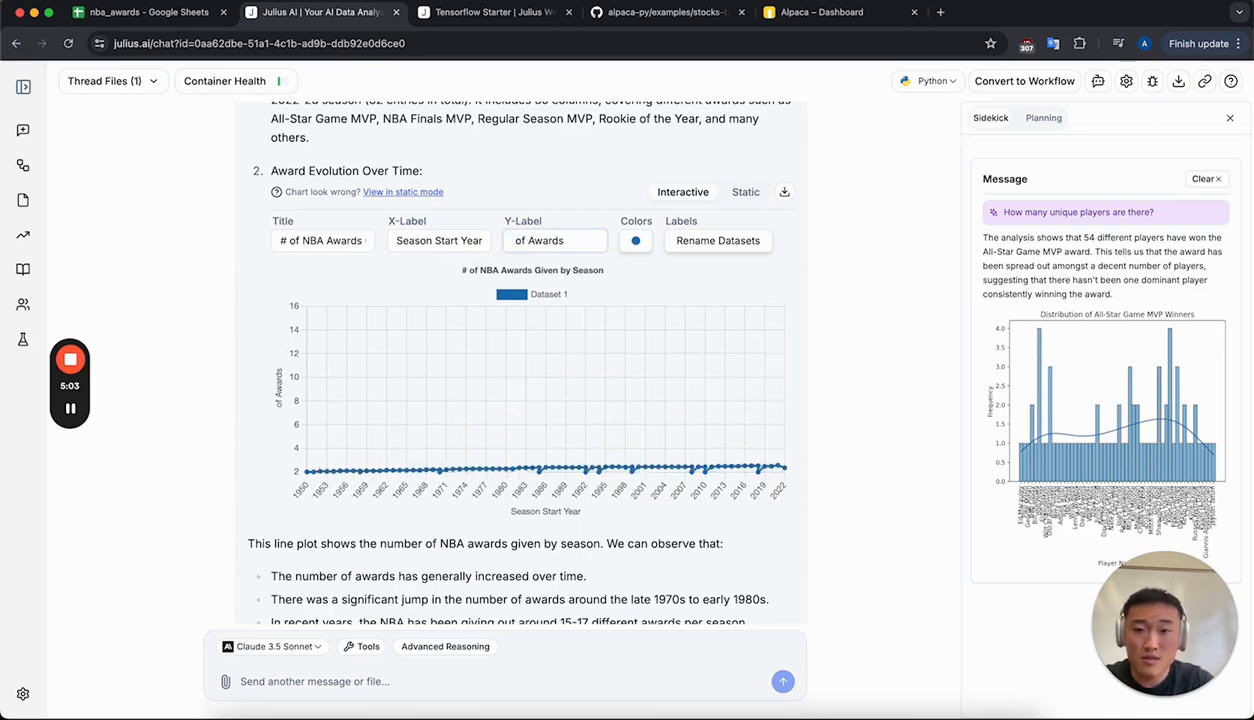
pyautogui.write('#')
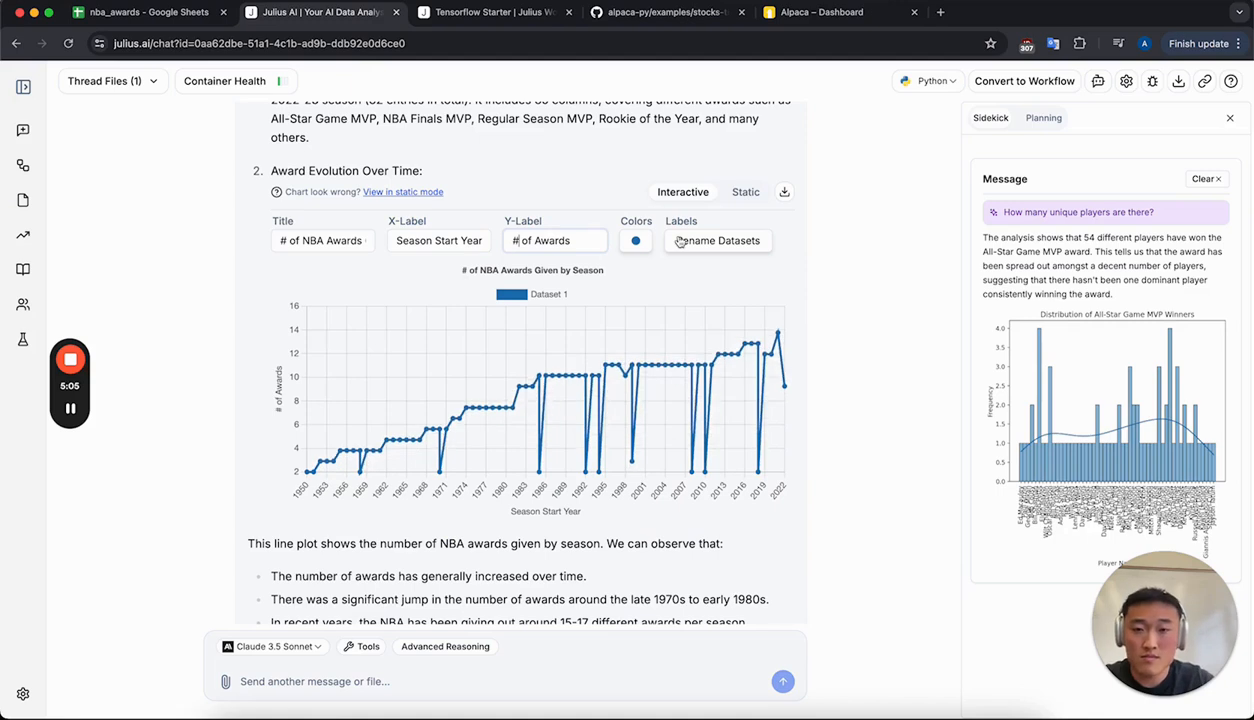
# Change the color of Dataset 1 in the line chart to orange (#ffa647)
pyautogui.click(635, 240)
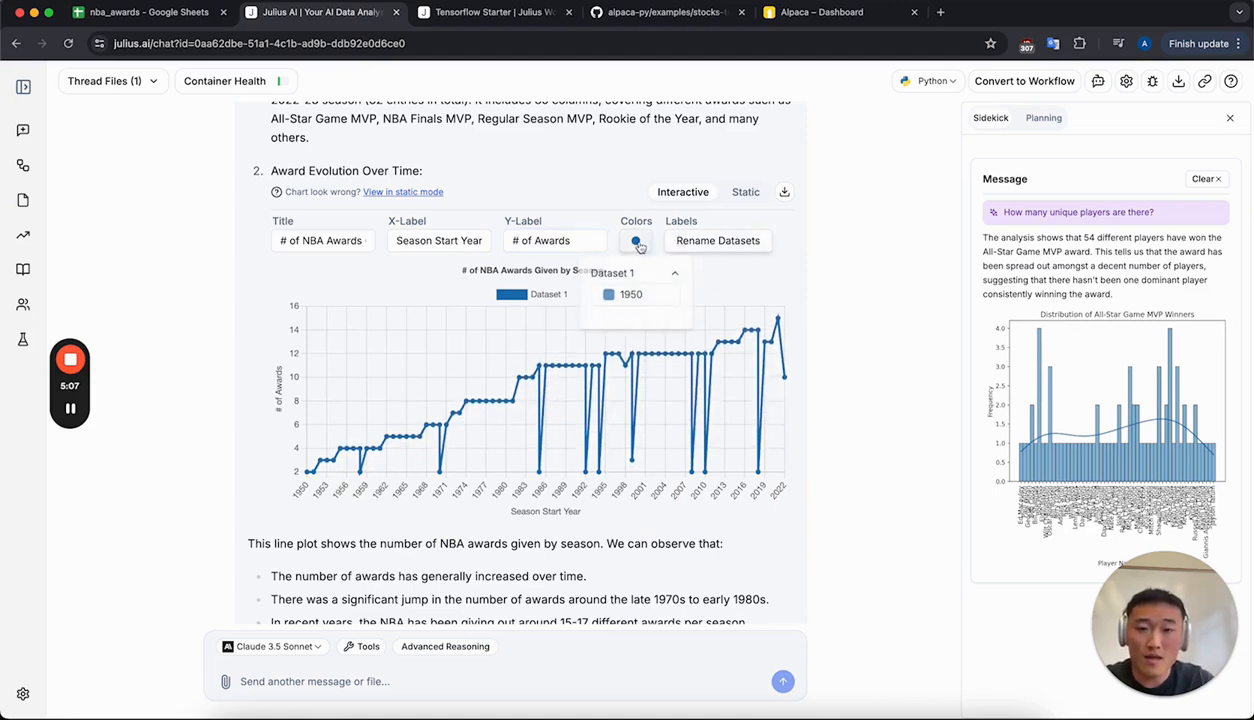
pyautogui.click(608, 296)
pyautogui.click(746, 307)
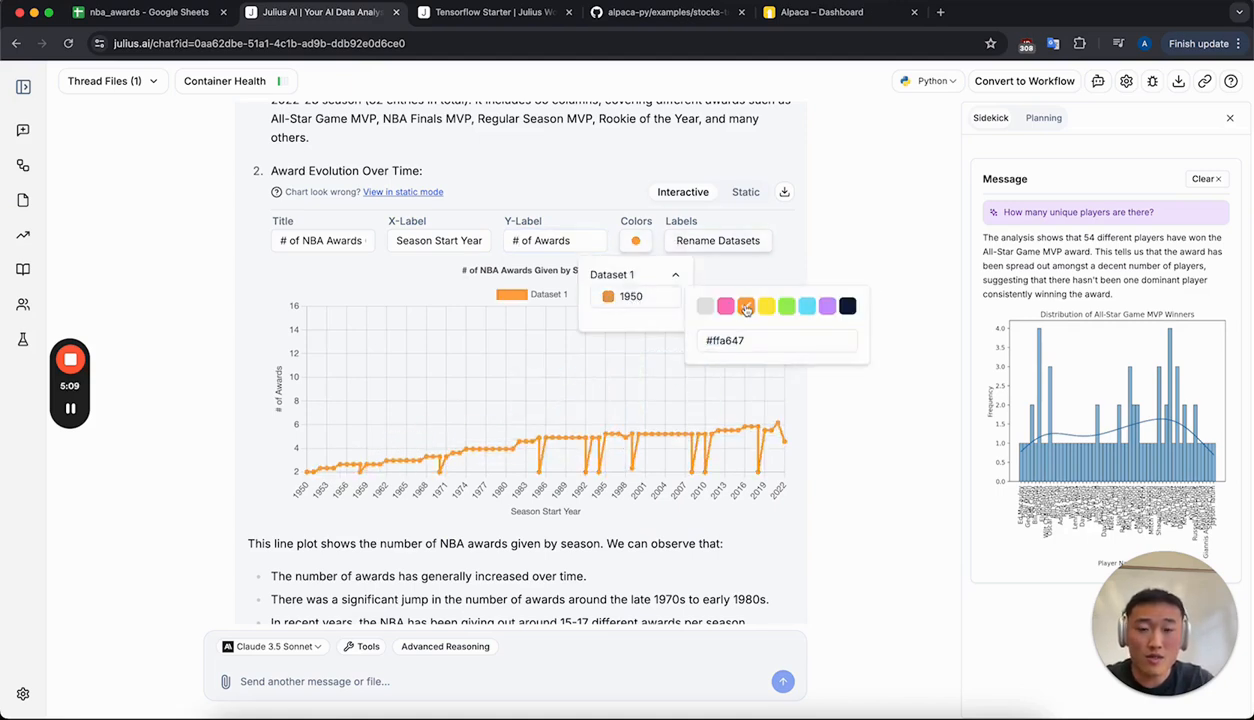
pyautogui.click(812, 251)
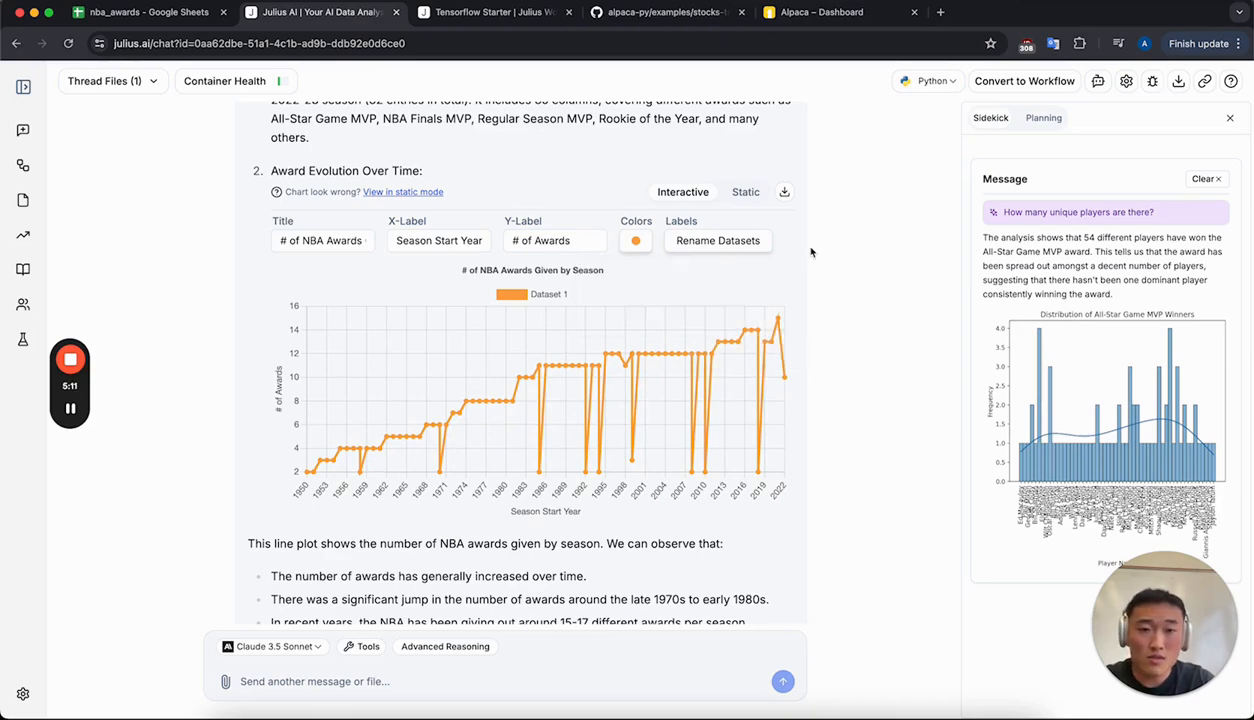
# Download the customized line chart as an image, view the downloaded chart.png and close it
pyautogui.click(785, 192)
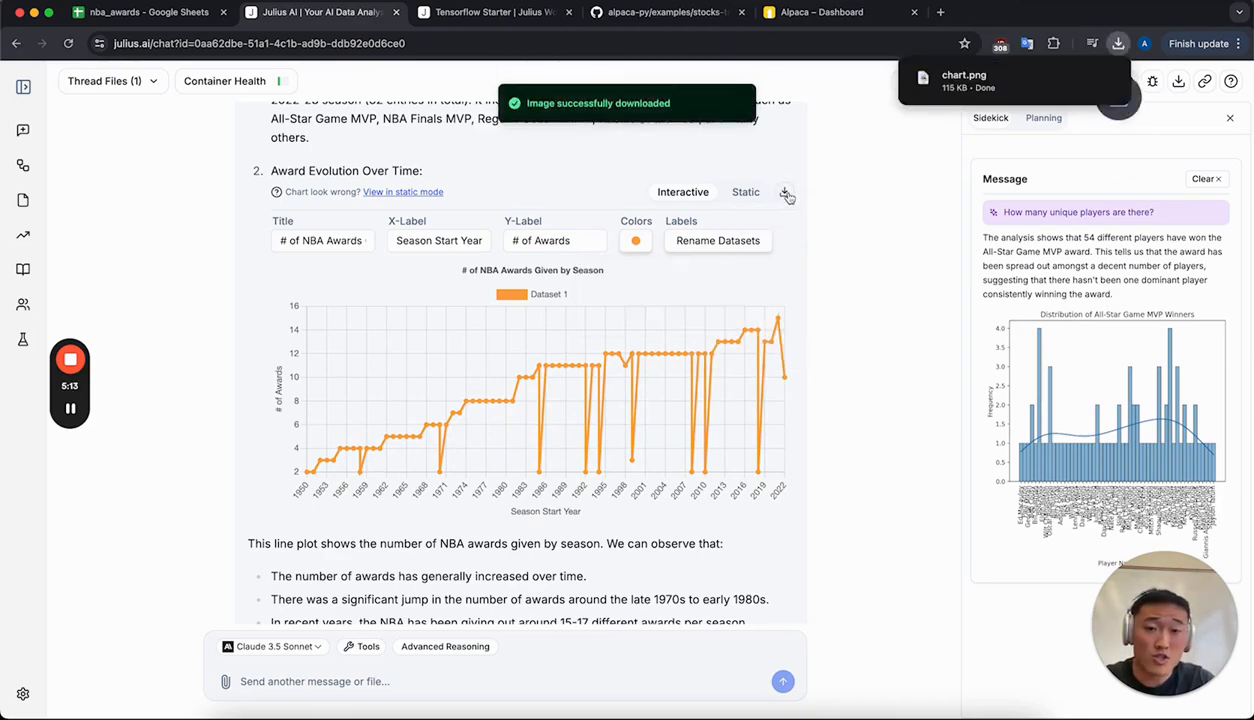
pyautogui.click(1028, 87)
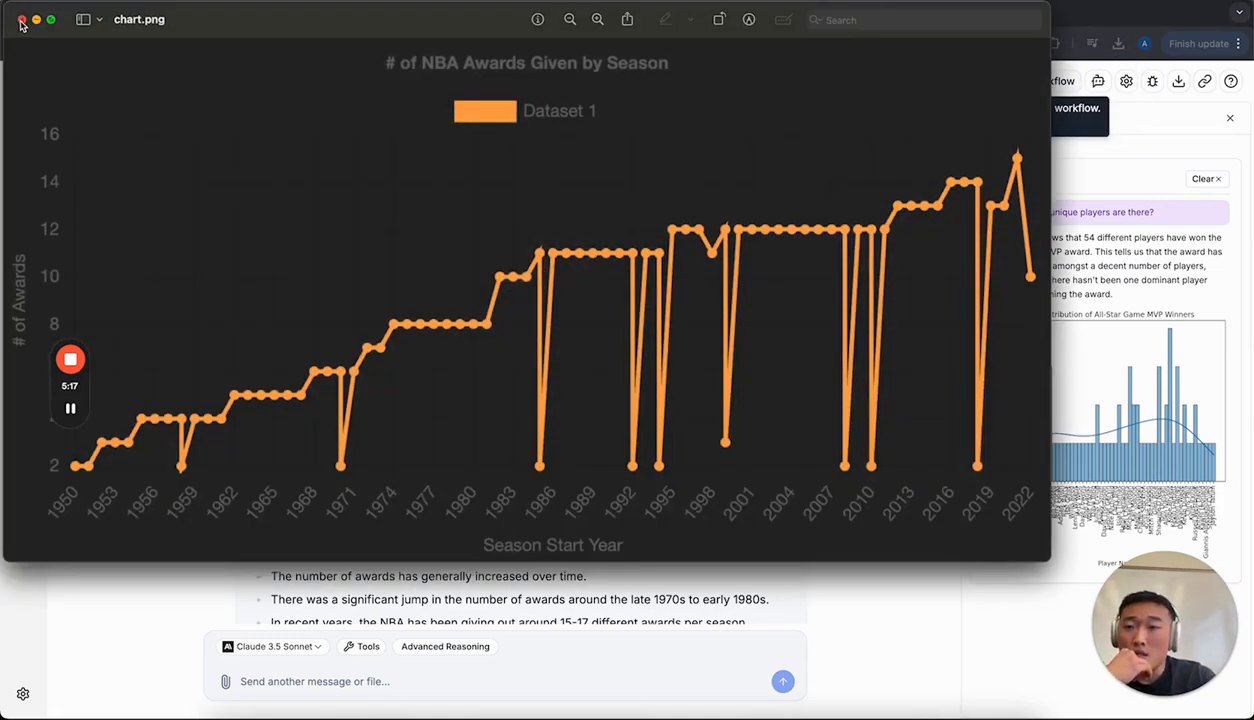
pyautogui.click(21, 21)
# Review the Award Frequency and Top MVP Winners bar charts, their explanations and the Additional Insights at the end of the response
pyautogui.scroll(-5, 215, 420)
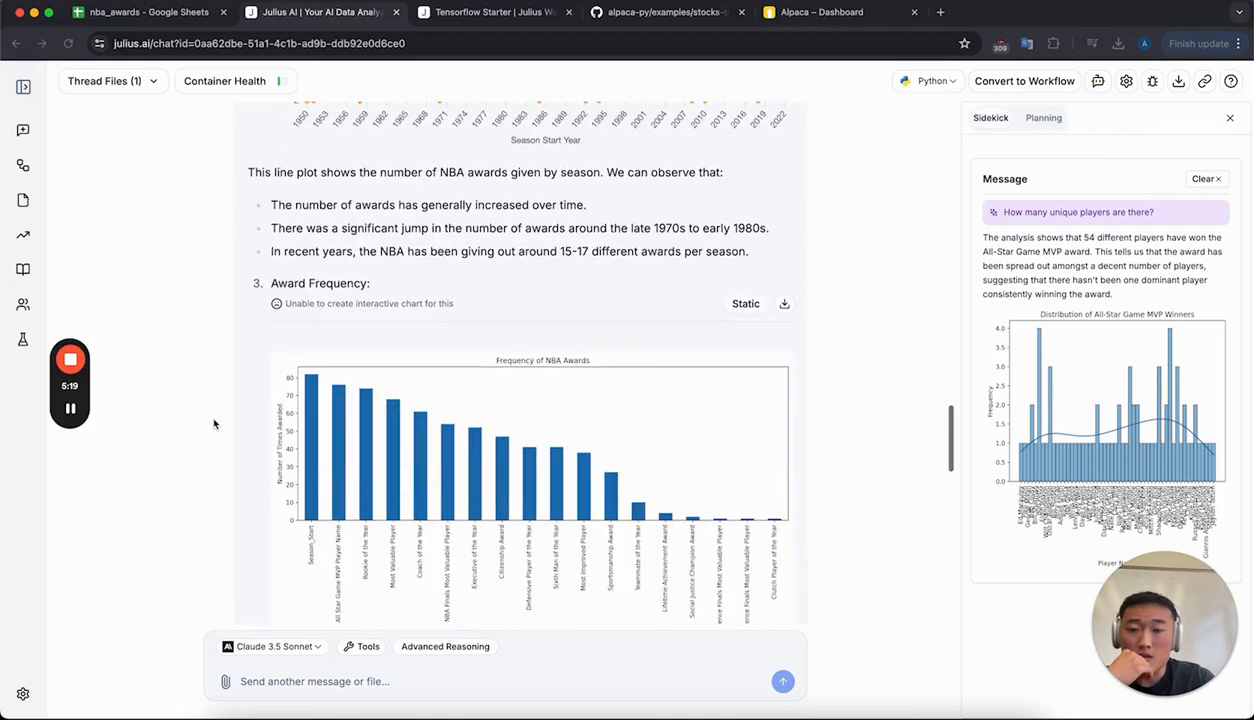
pyautogui.scroll(-2, 213, 424)
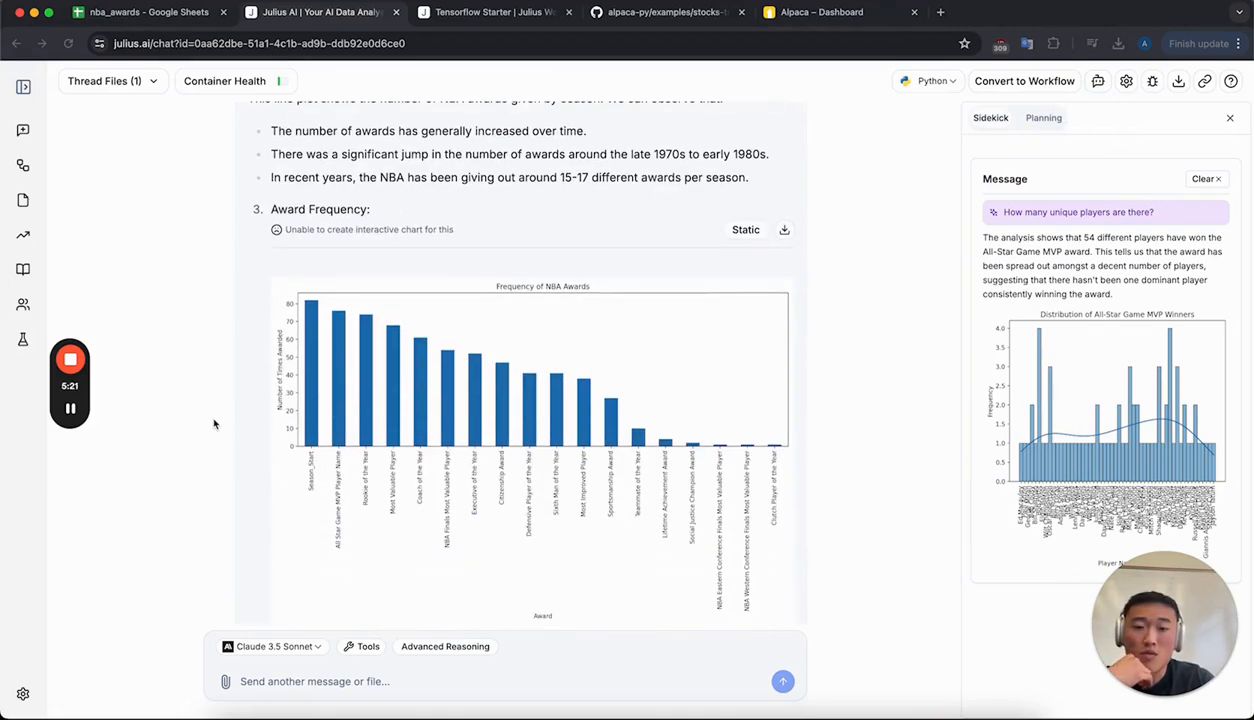
pyautogui.scroll(-1, 213, 424)
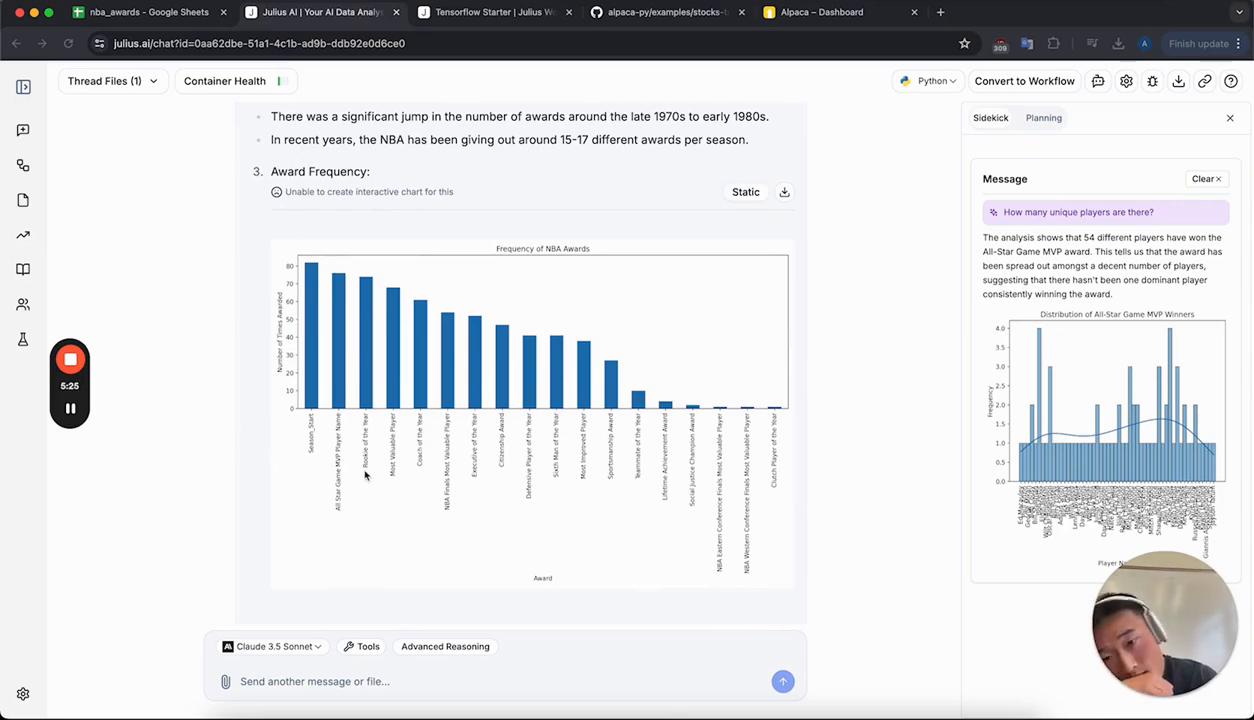
pyautogui.scroll(-10, 524, 481)
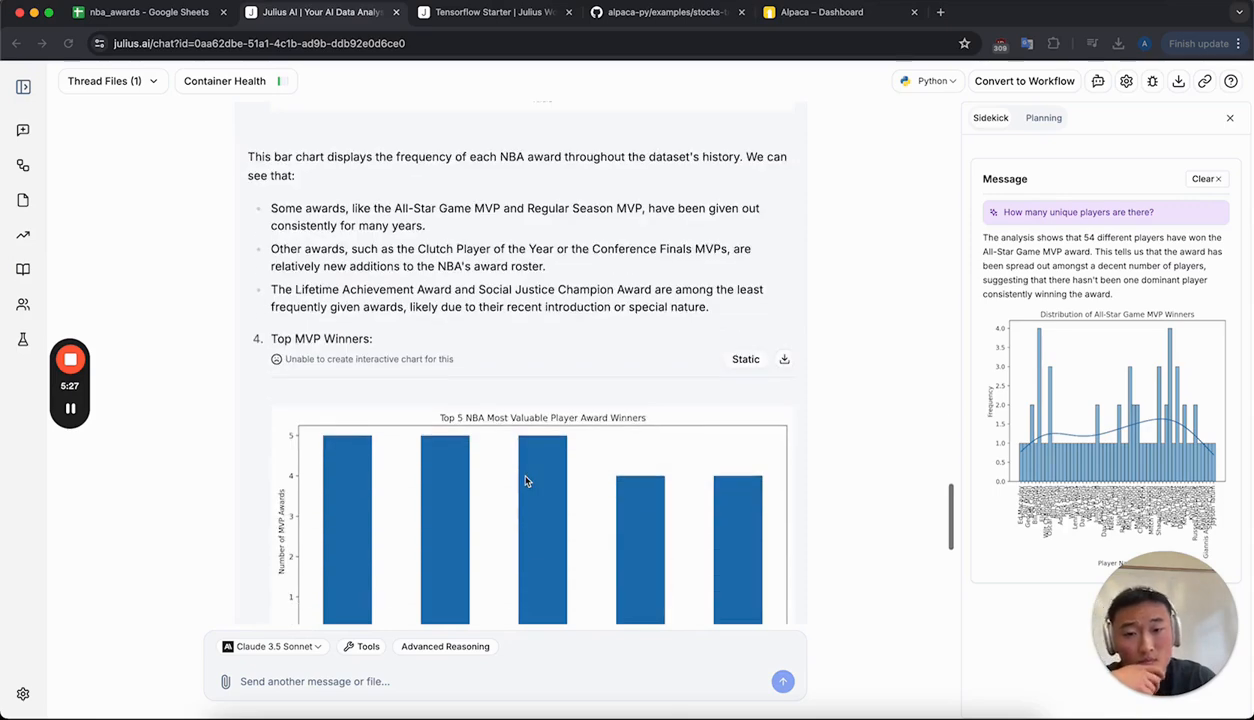
pyautogui.scroll(-10, 525, 481)
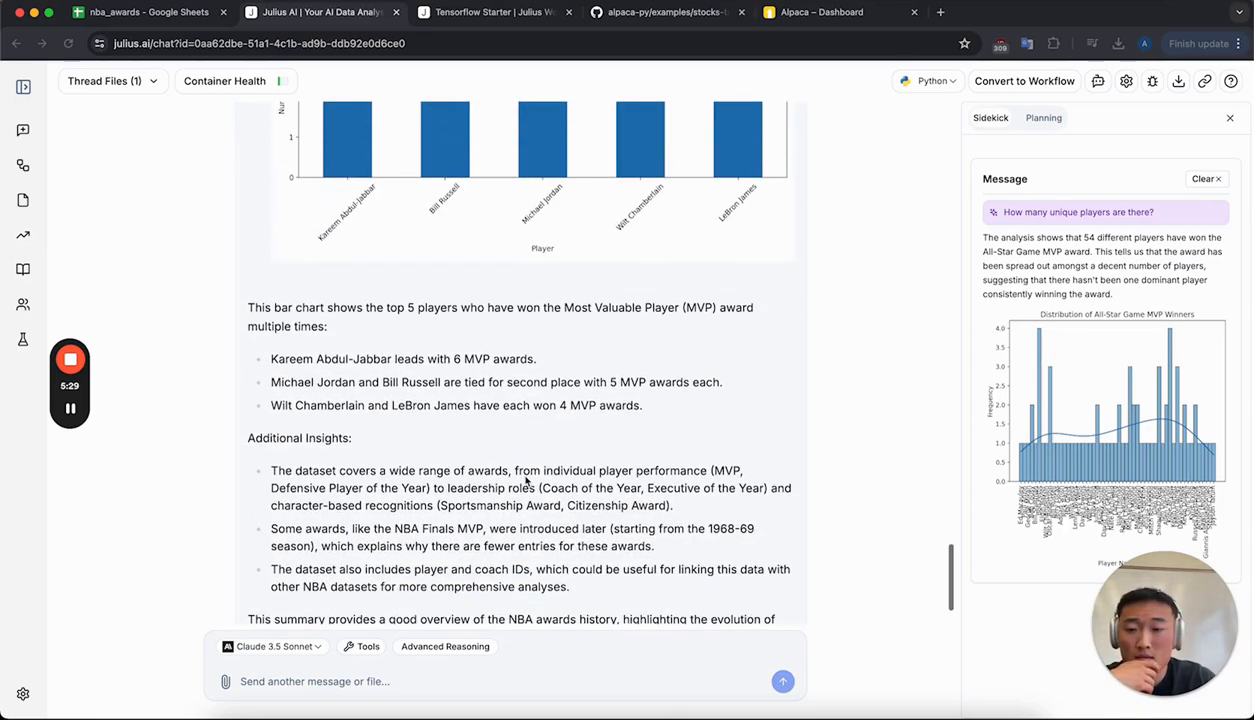
pyautogui.scroll(4, 416, 335)
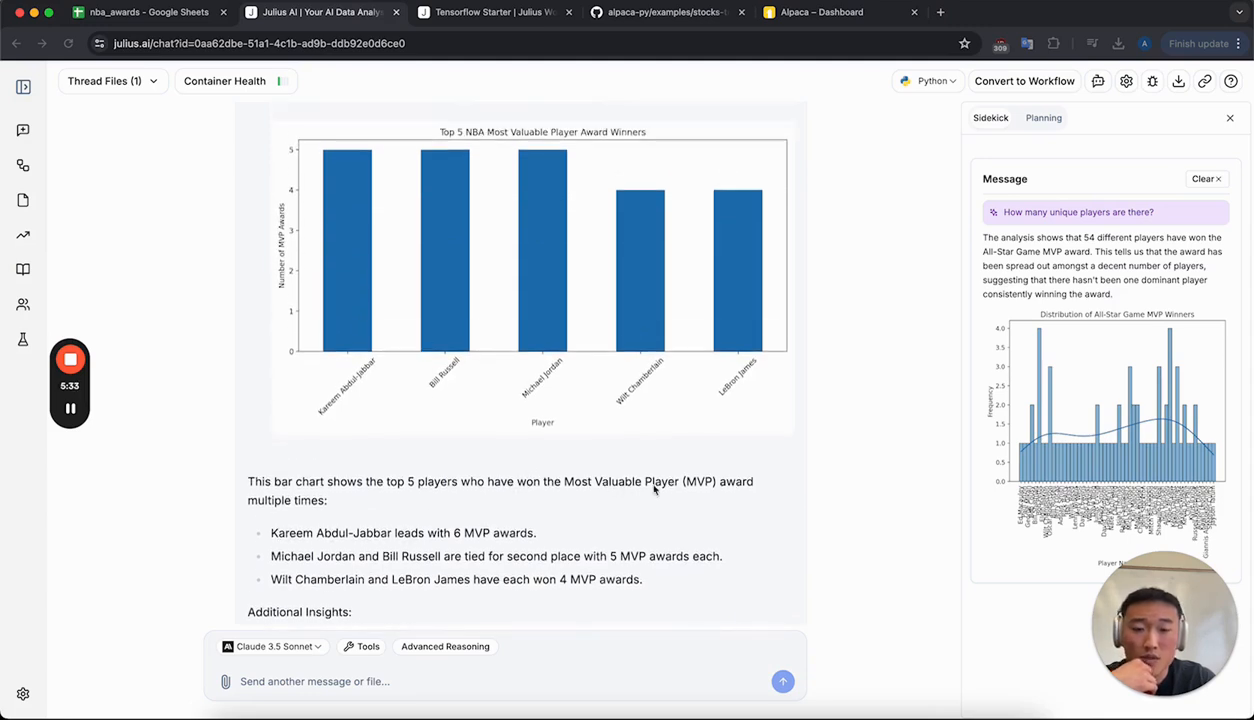
pyautogui.scroll(-1, 565, 535)
pyautogui.scroll(-1, 570, 541)
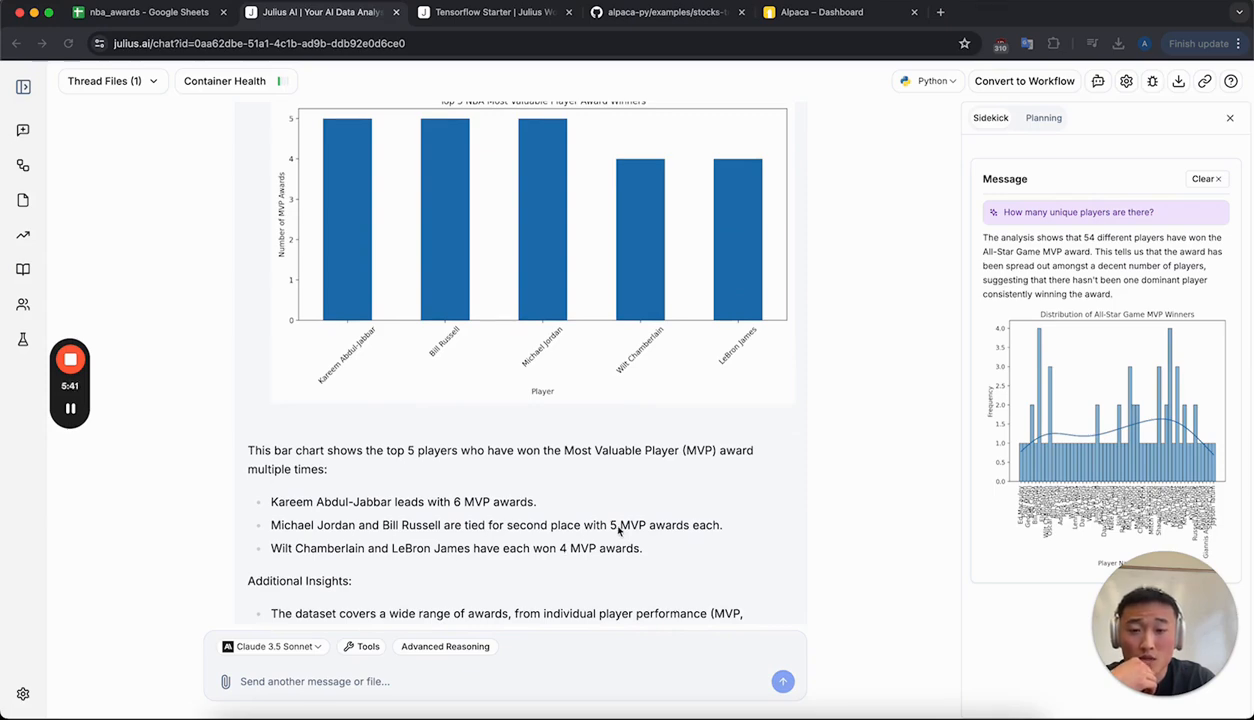
pyautogui.scroll(-10, 610, 522)
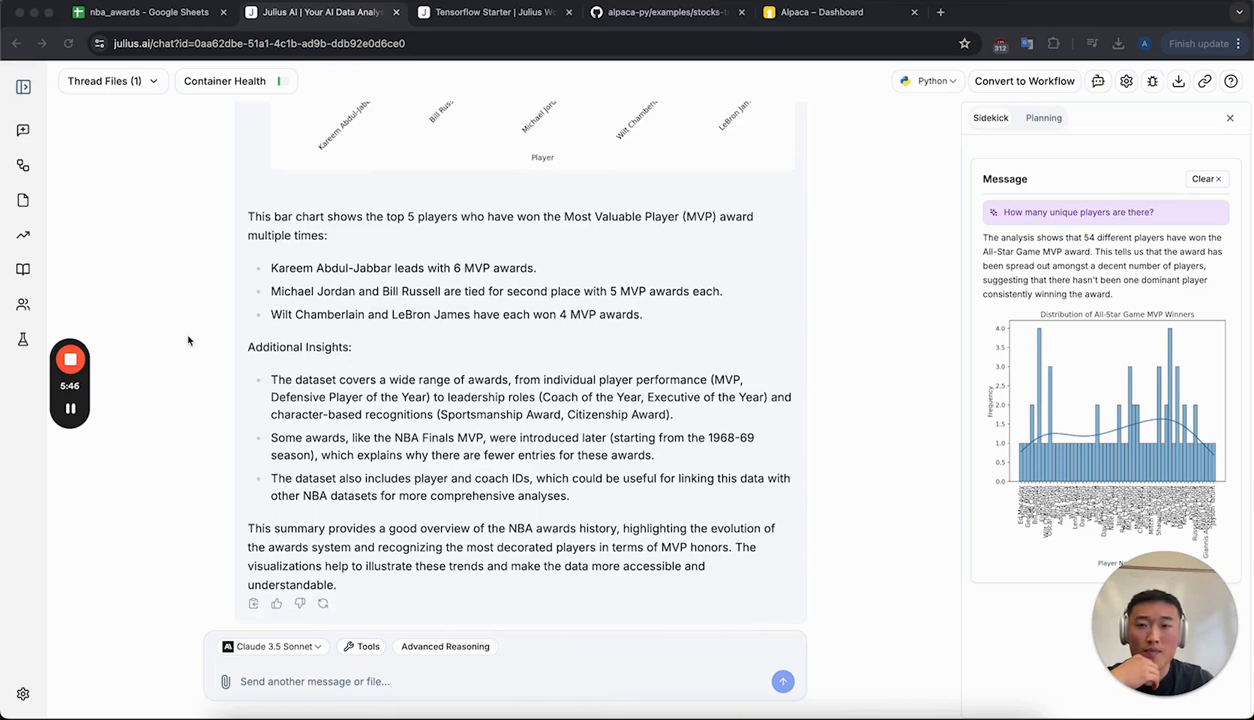
# Switch the chat's runtime from Python to R
pyautogui.click(938, 85)
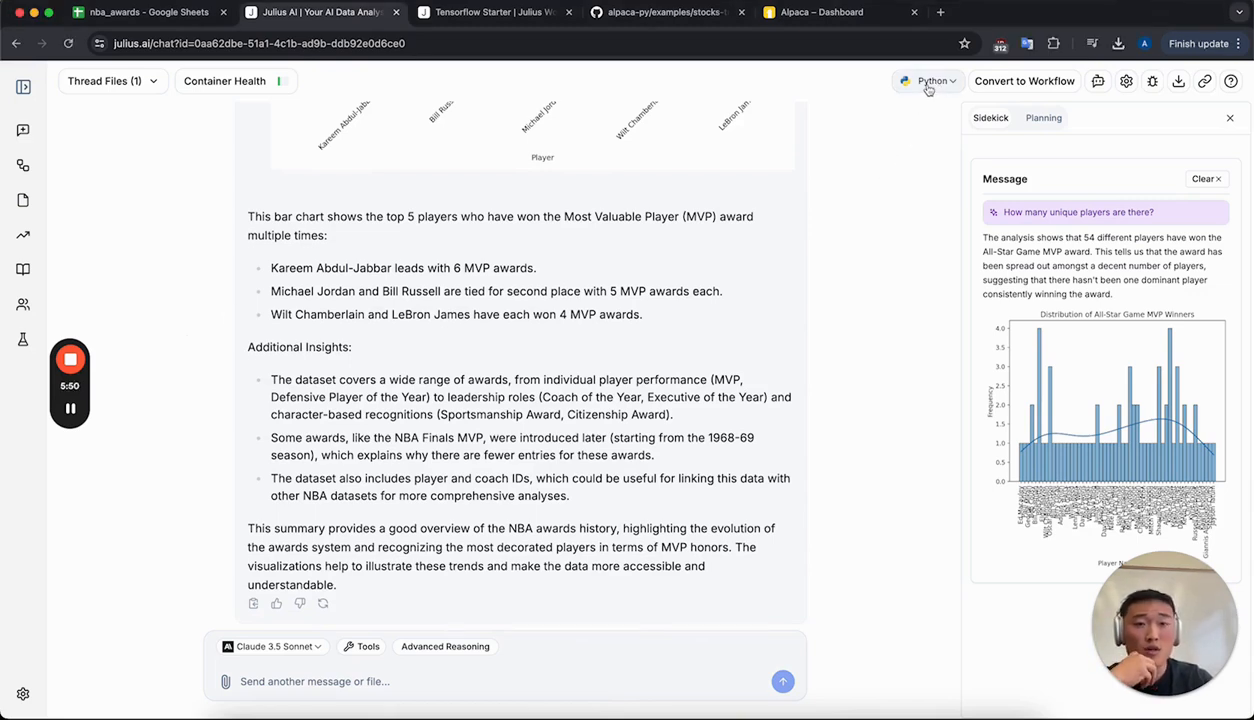
pyautogui.click(928, 84)
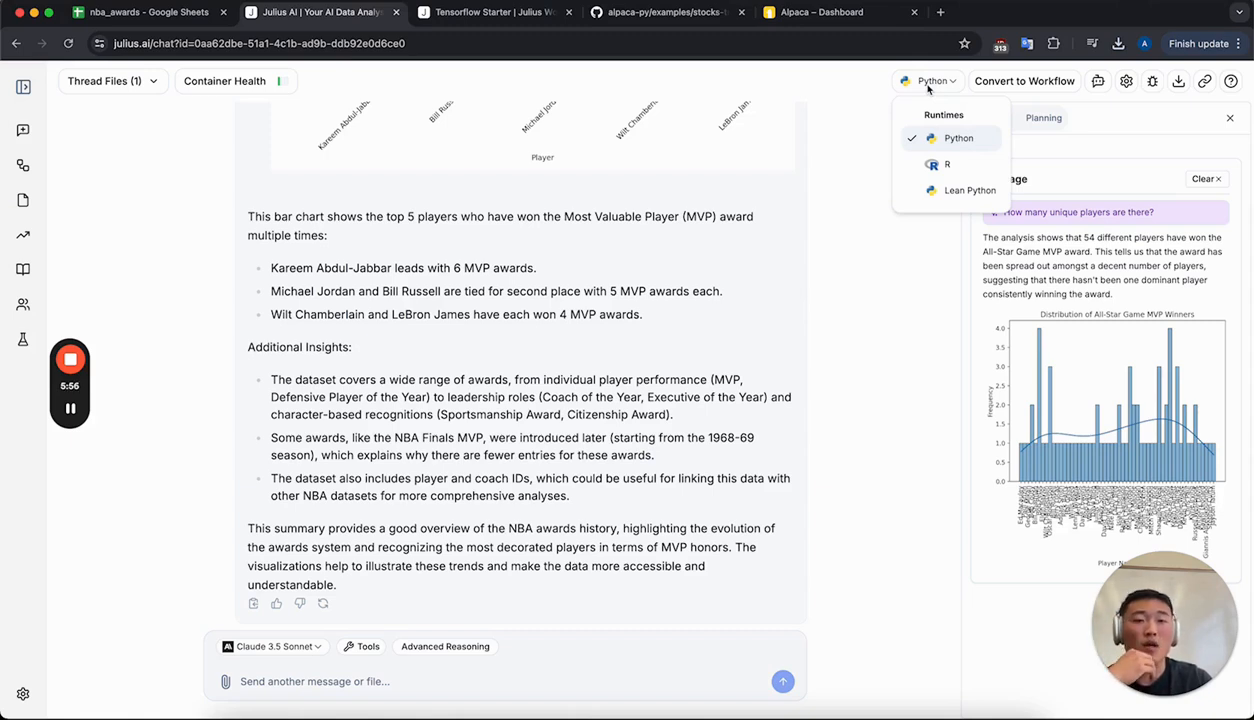
pyautogui.click(966, 168)
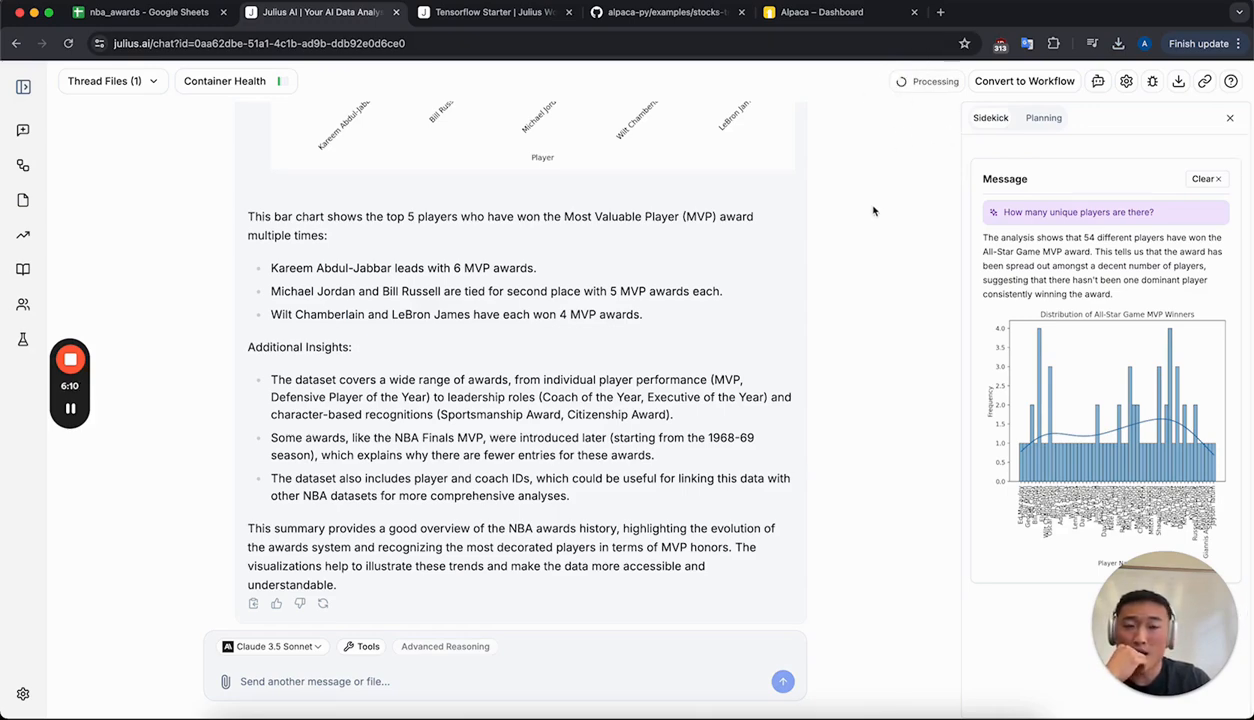
# Regenerate the NBA awards summary in the R runtime, close the Sidekick and look over the new charts
pyautogui.scroll(20, 873, 211)
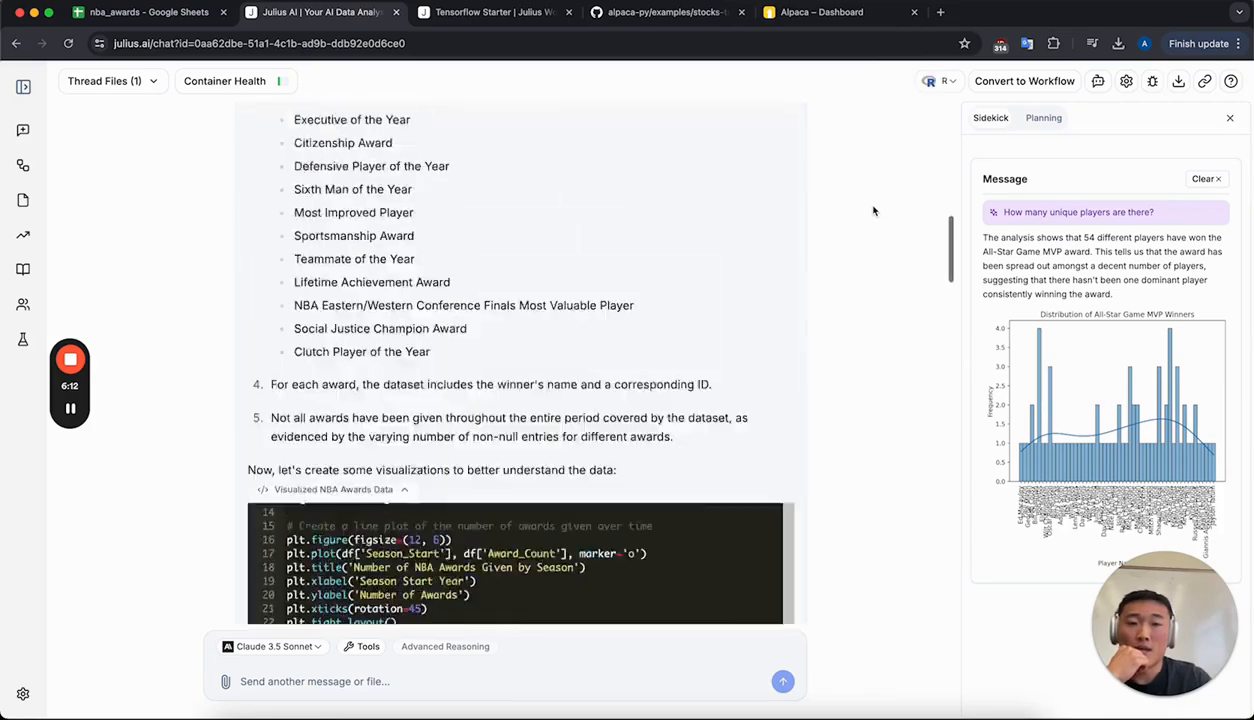
pyautogui.scroll(10, 873, 211)
pyautogui.scroll(-9, 873, 211)
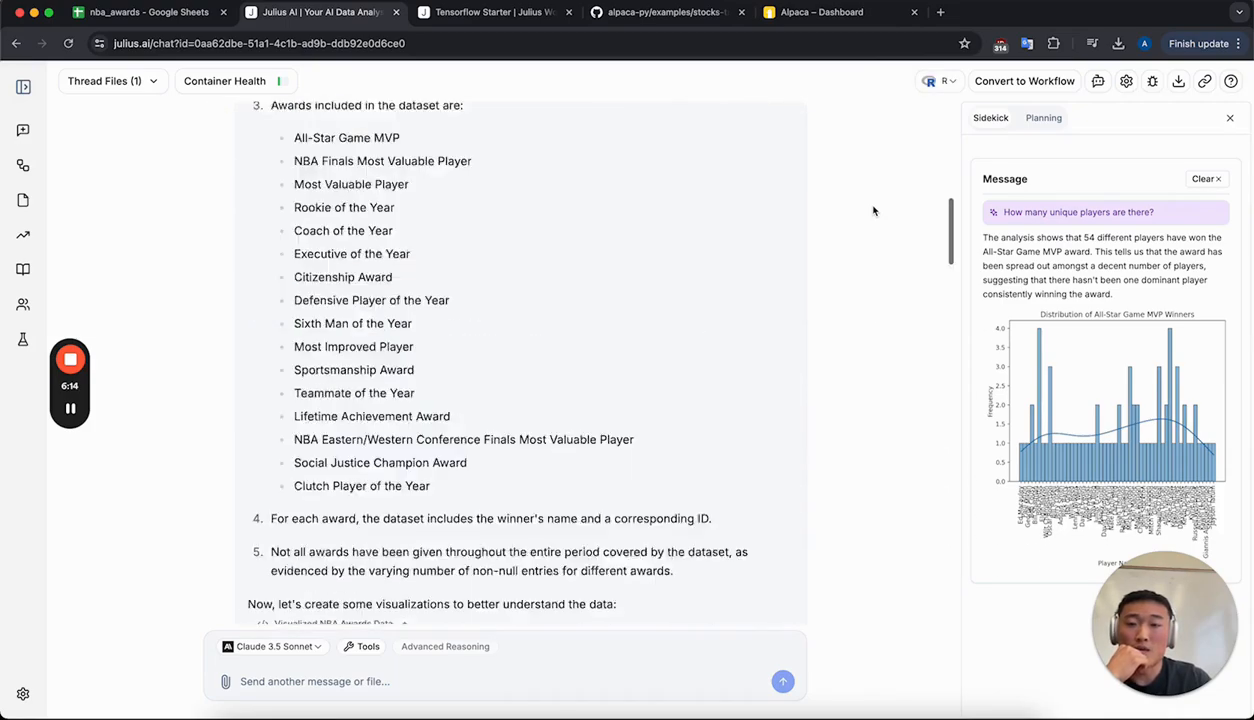
pyautogui.scroll(-10, 873, 211)
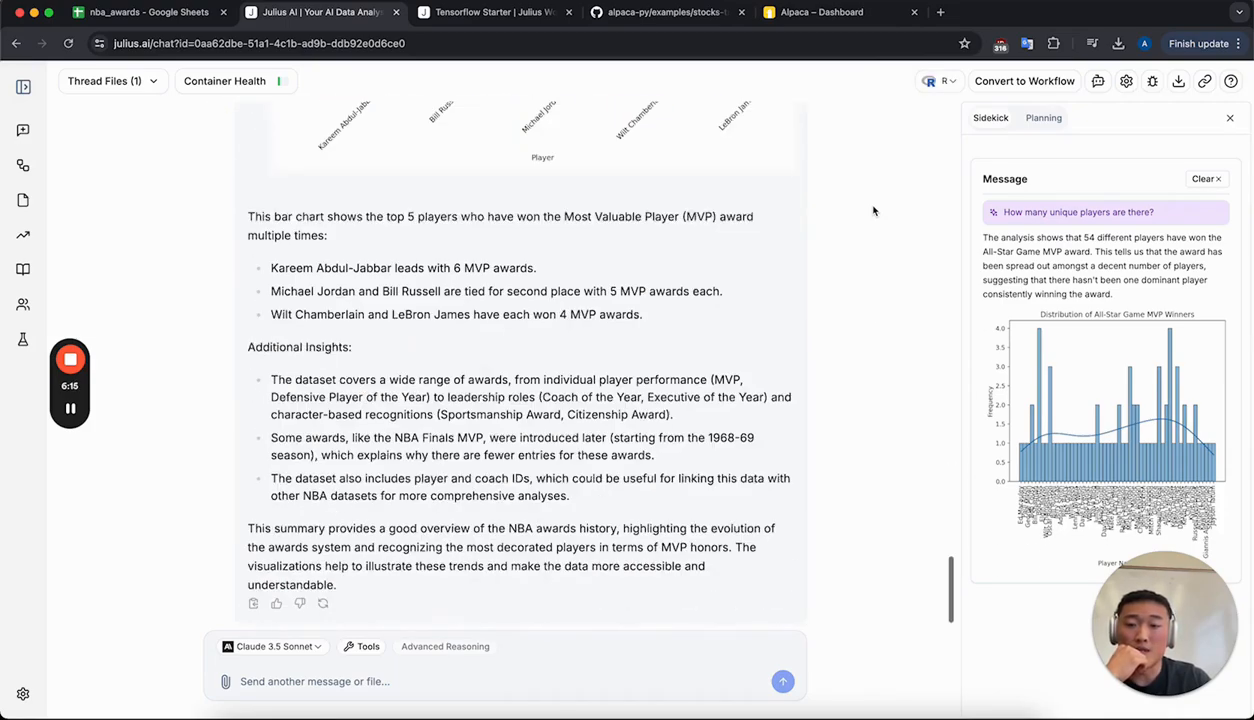
pyautogui.click(323, 604)
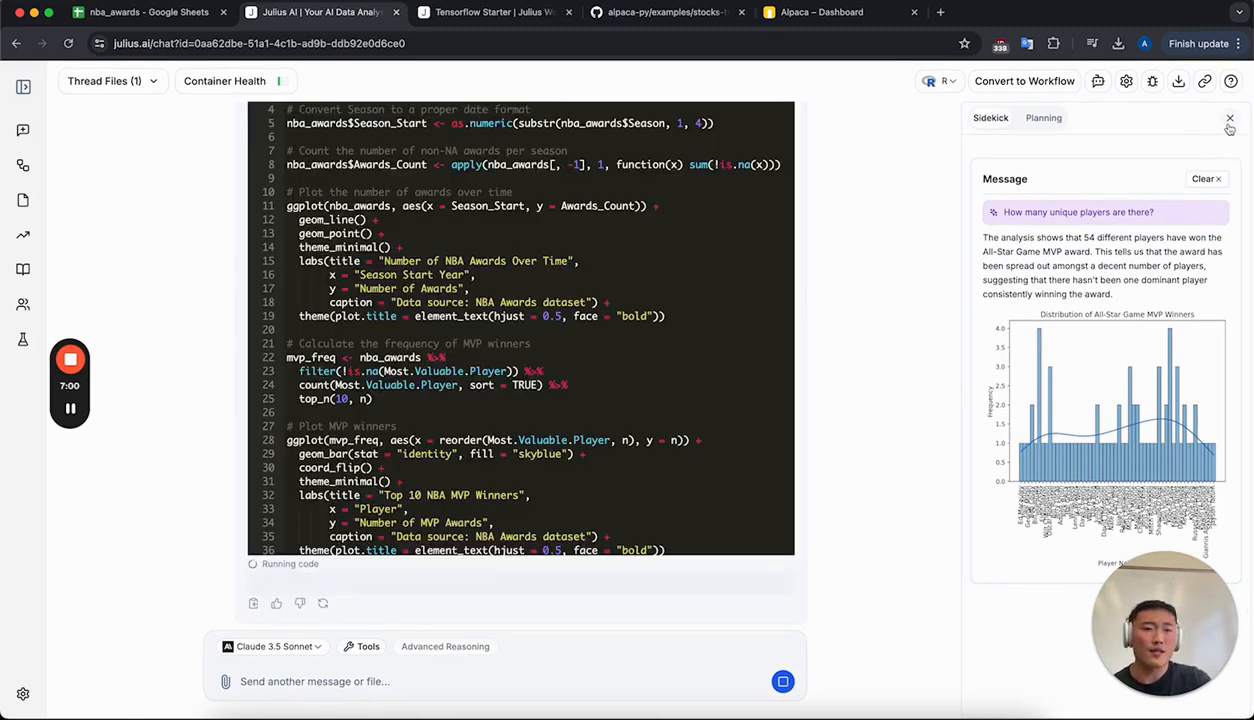
pyautogui.click(1230, 119)
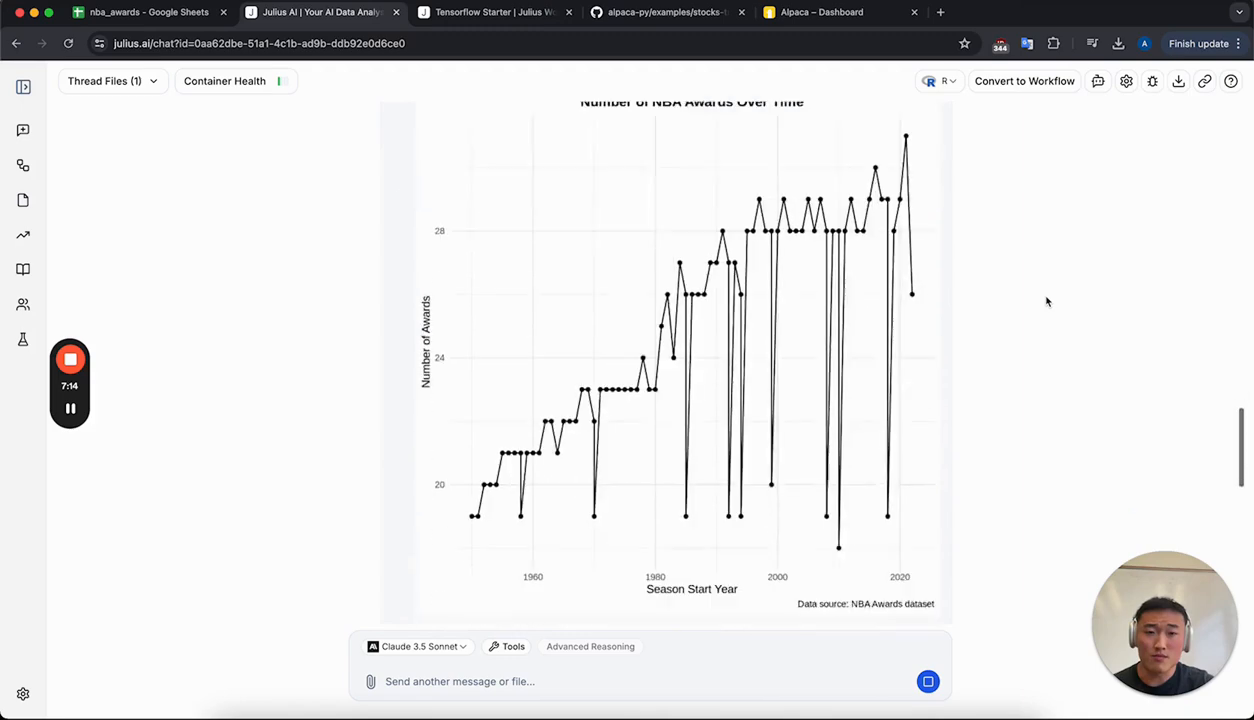
pyautogui.scroll(3, 1047, 301)
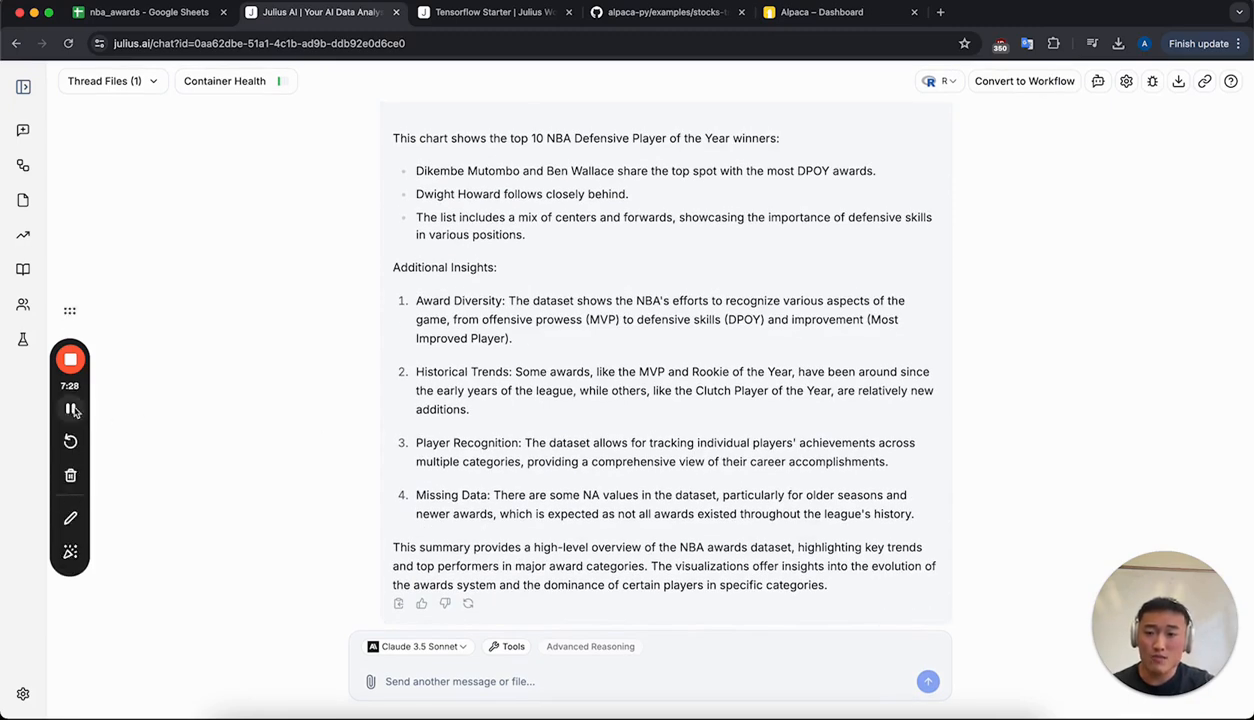
# Start a new chat and set its runtime to Python
pyautogui.click(107, 126)
pyautogui.click(22, 133)
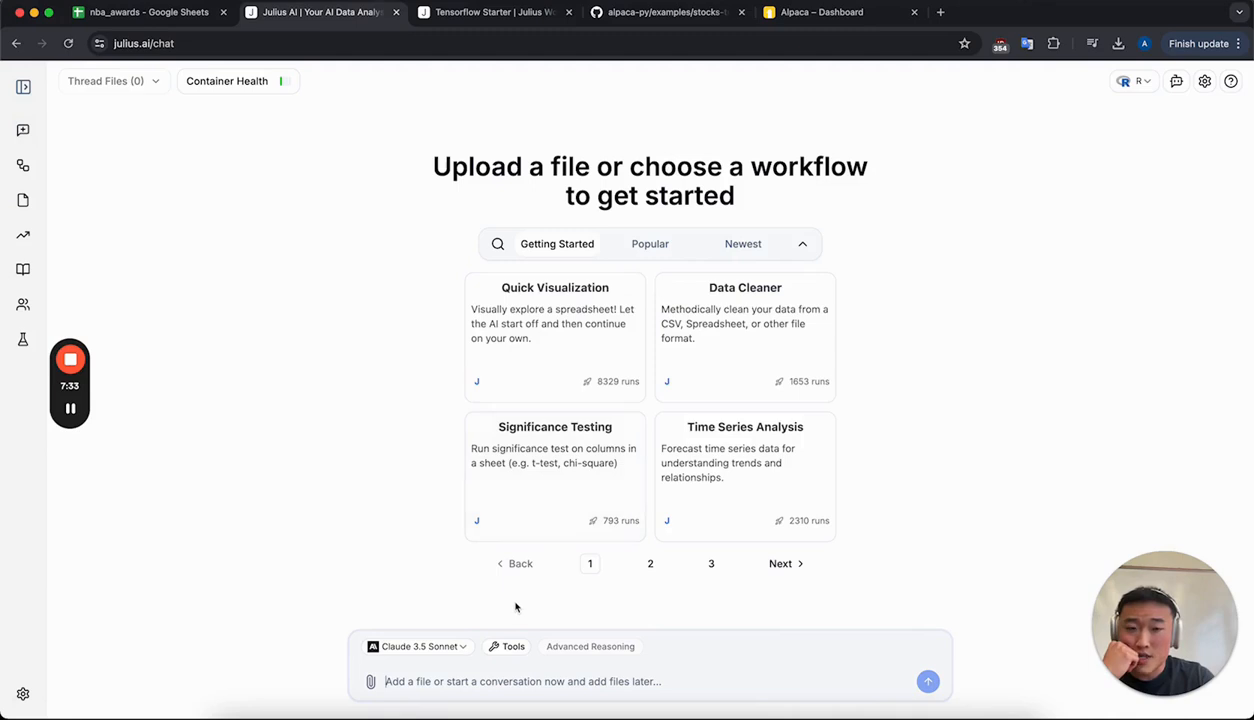
pyautogui.click(1127, 82)
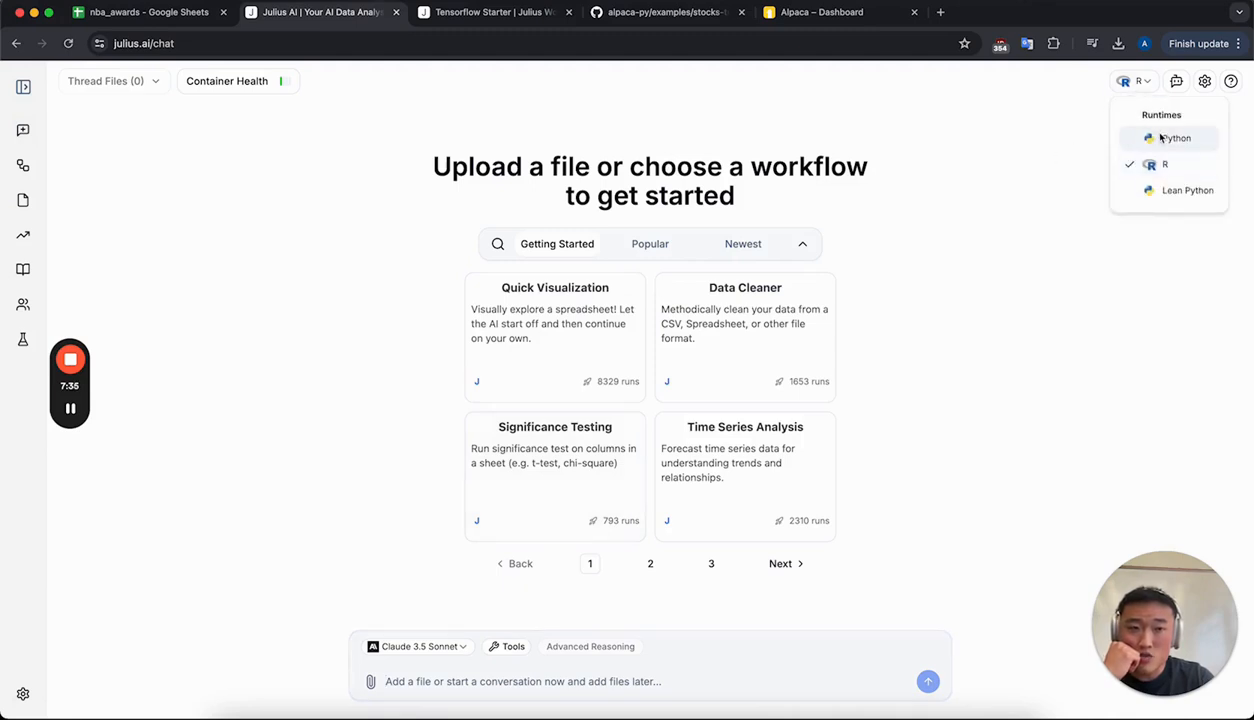
pyautogui.click(1152, 136)
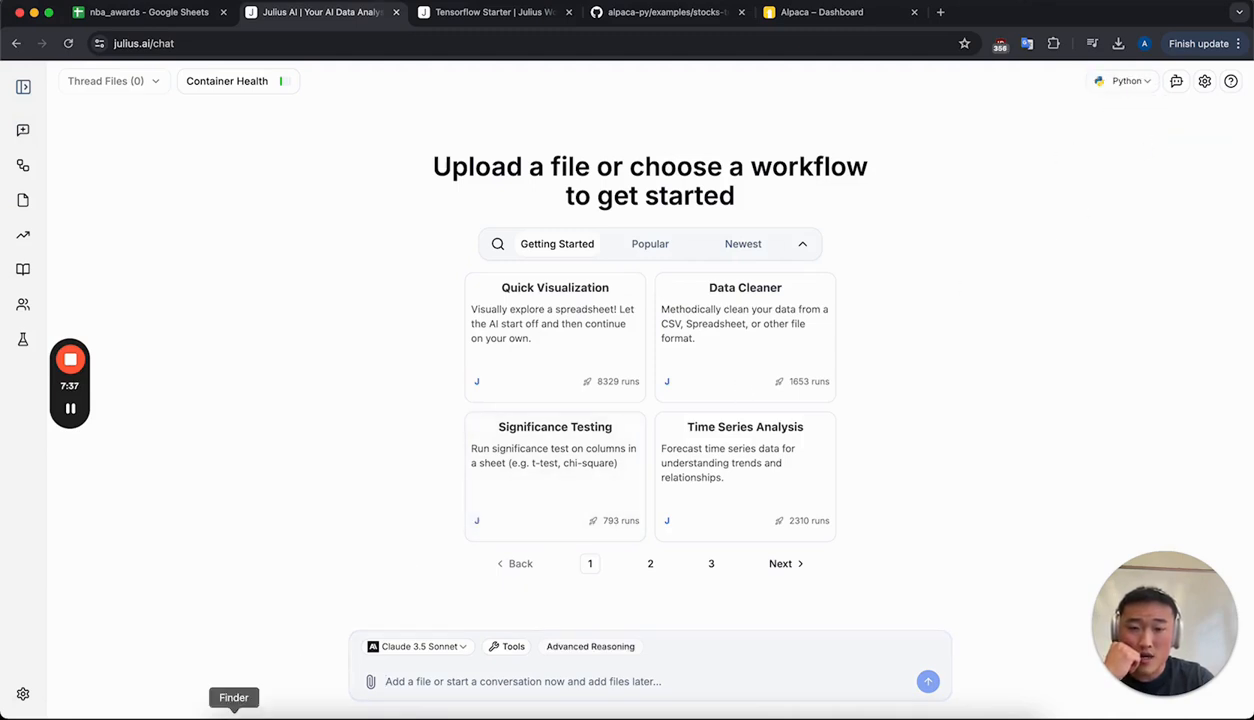
# Upload Squirrels_Data_Malformed.csv from the data folder to the new chat
pyautogui.click(234, 714)
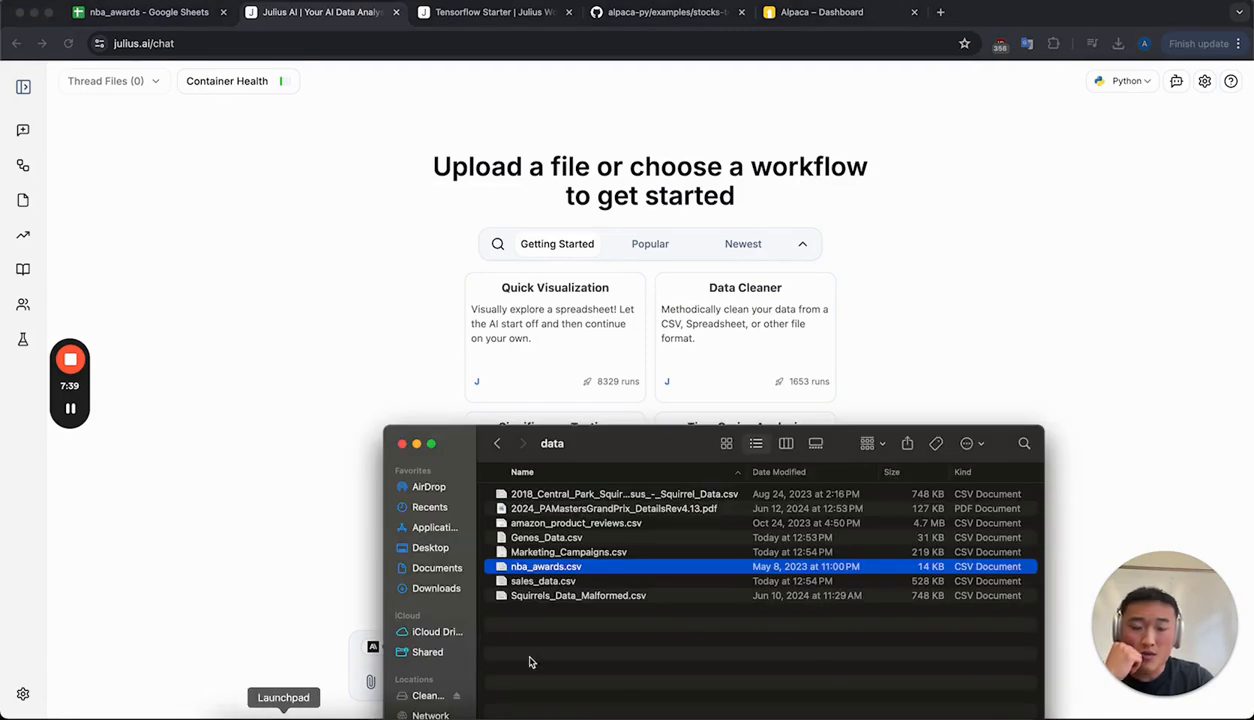
pyautogui.click(620, 597)
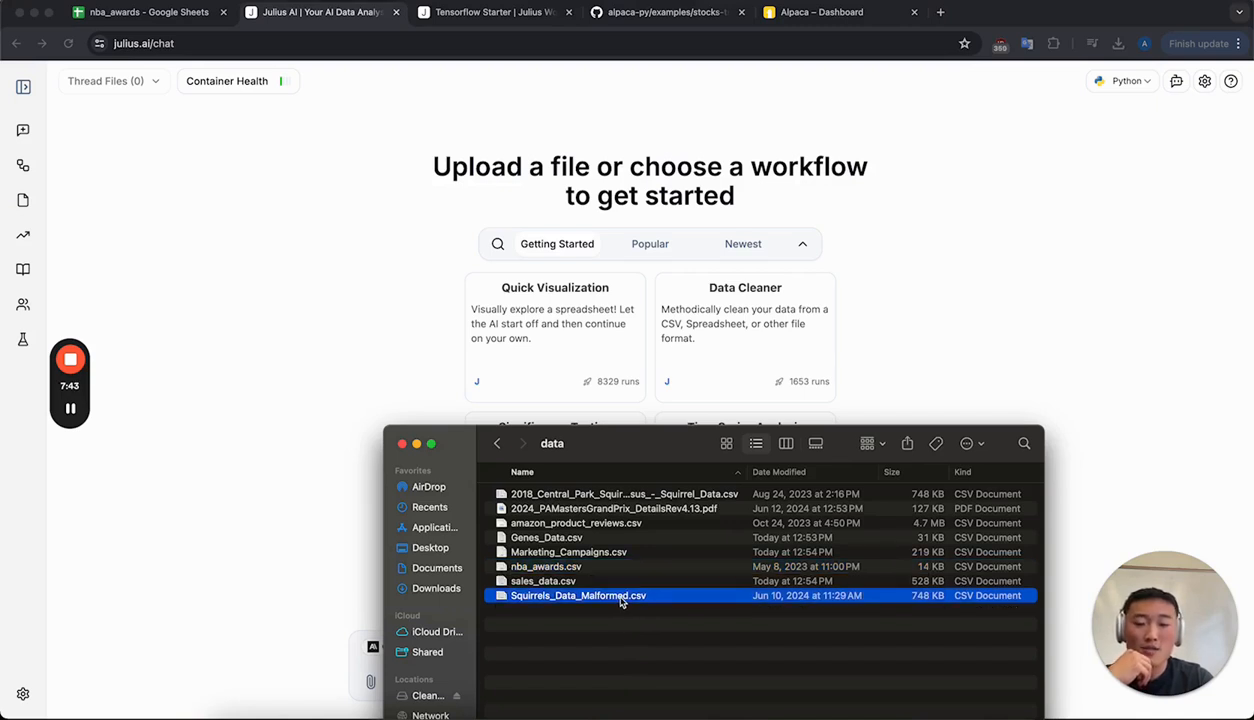
pyautogui.moveTo(620, 597); pyautogui.dragTo(380, 315)
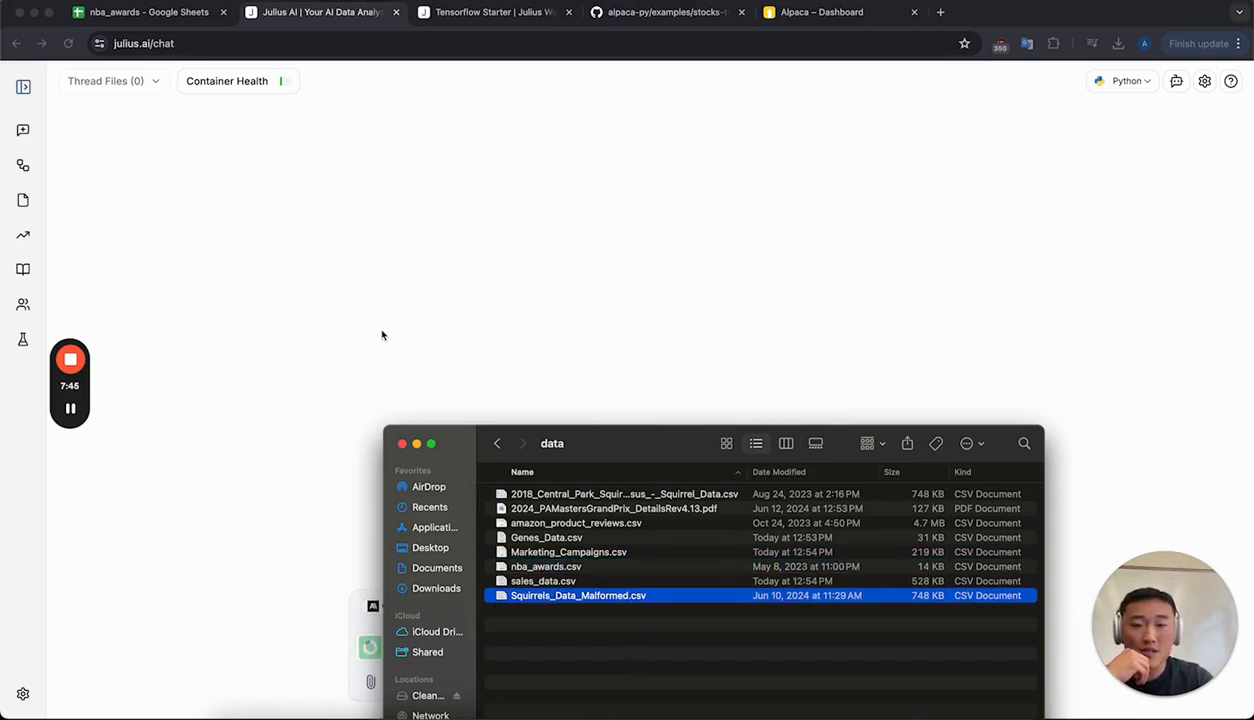
pyautogui.click(382, 335)
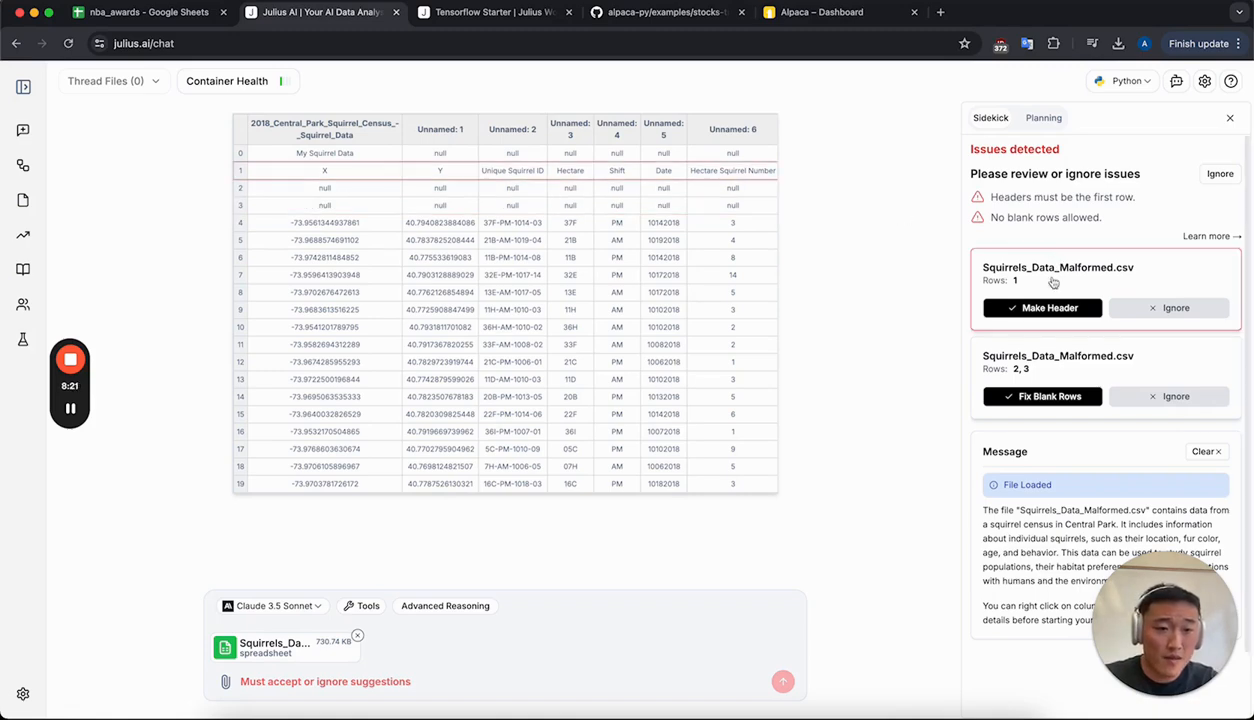
# Try to make row 1 the header of the squirrel data, and remove the attached file from the message
pyautogui.click(1046, 311)
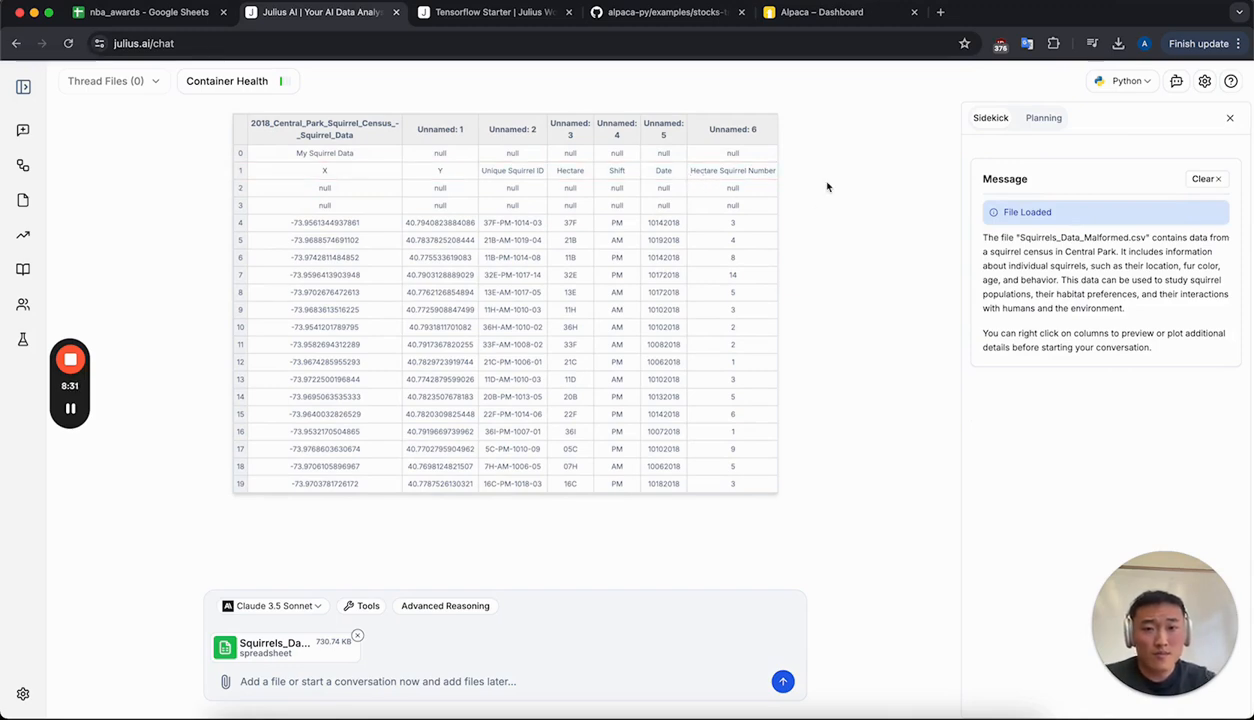
pyautogui.click(1045, 120)
pyautogui.click(1000, 120)
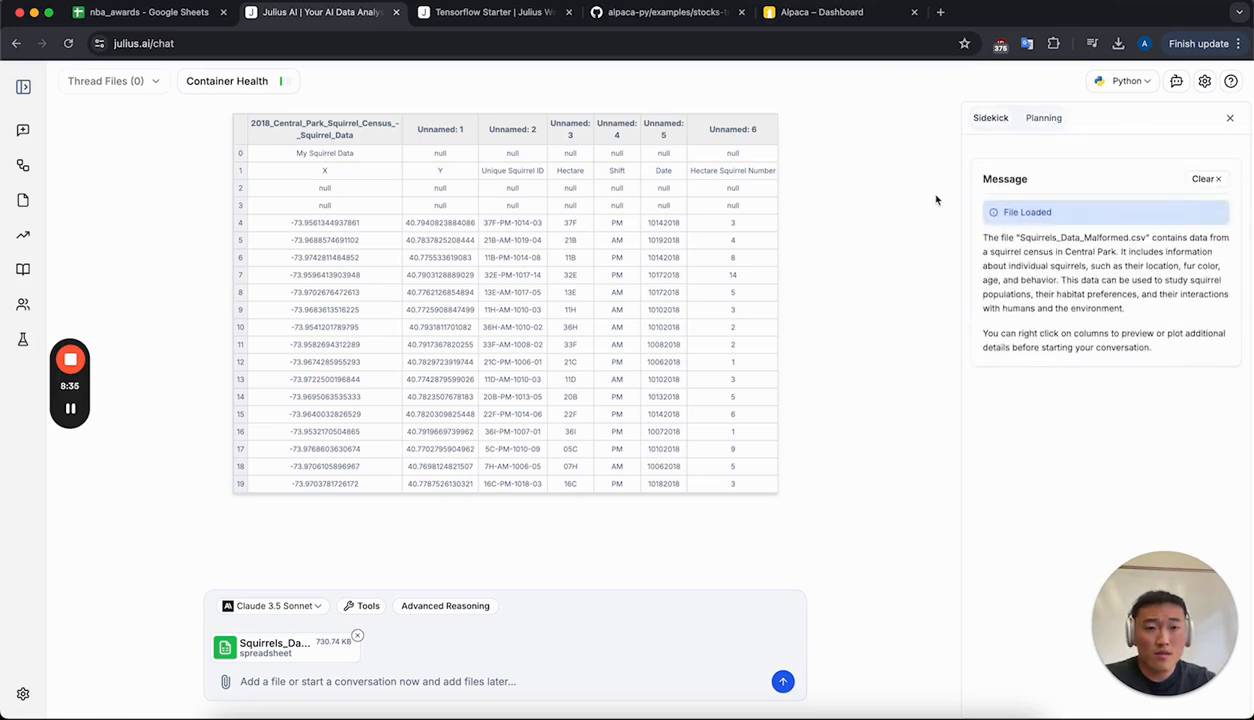
pyautogui.click(358, 157)
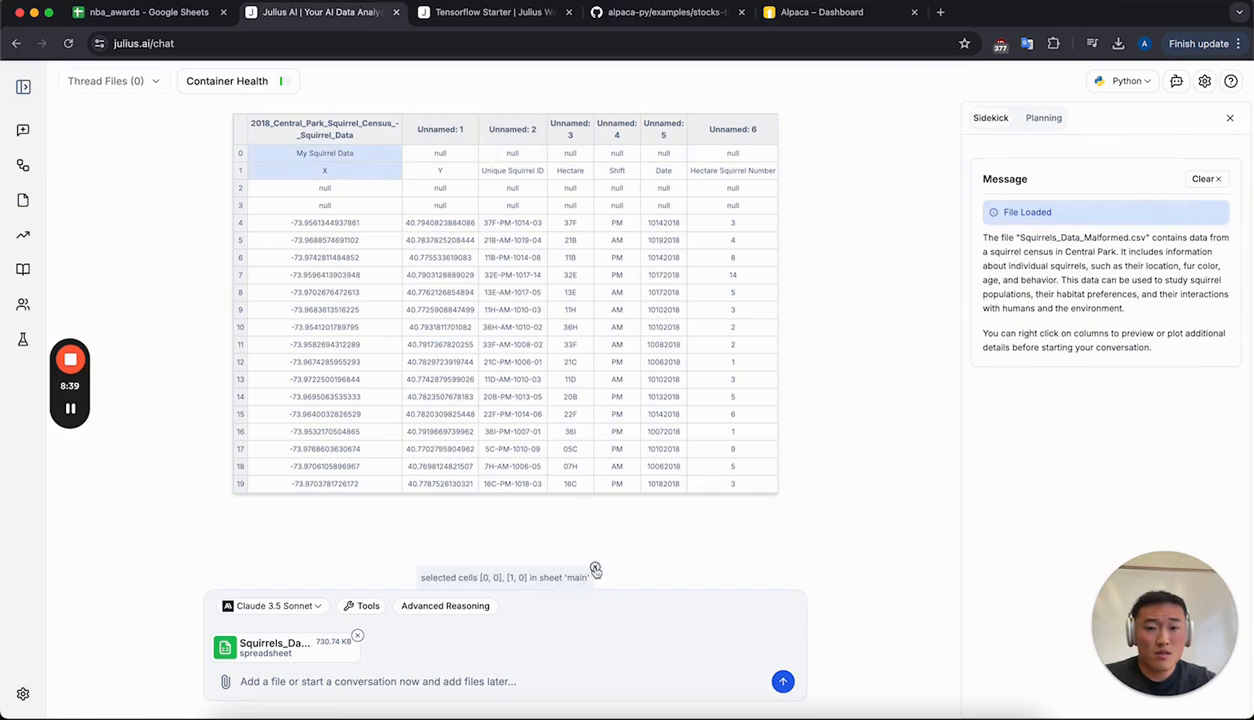
pyautogui.click(581, 567)
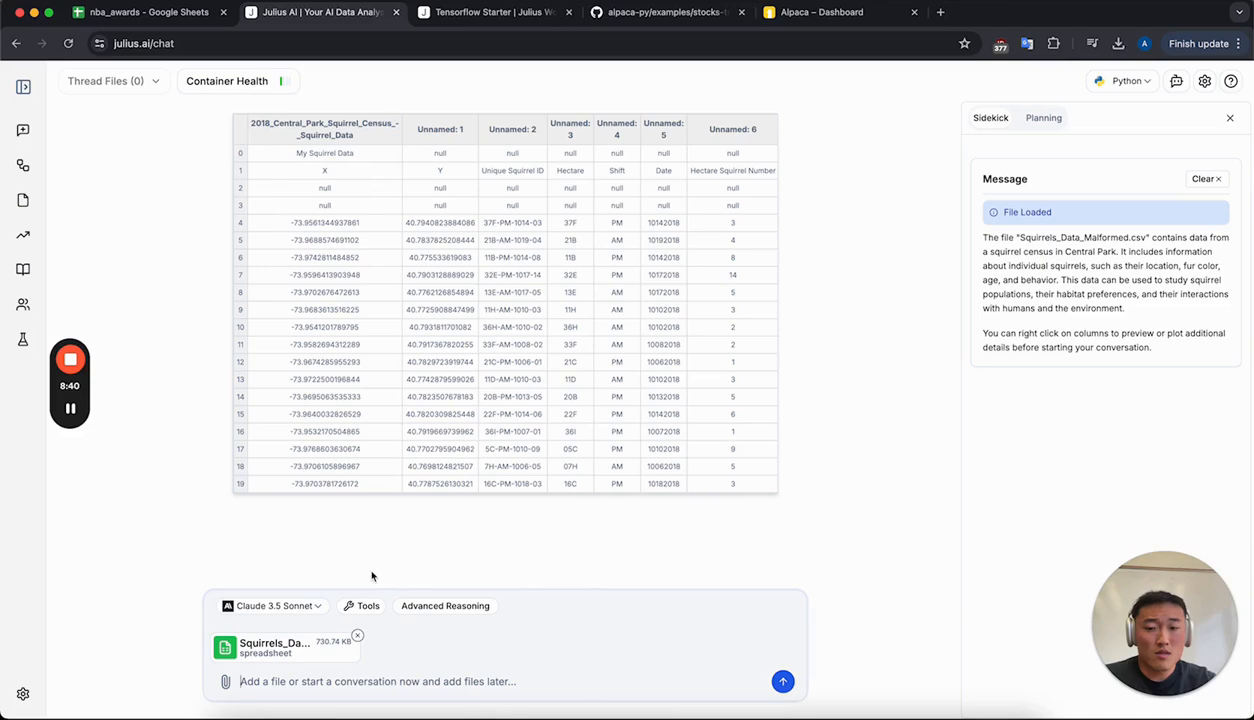
pyautogui.click(358, 640)
# Attach Squirrels_Data_Malformed.csv from the data folder to the chat again
pyautogui.click(235, 712)
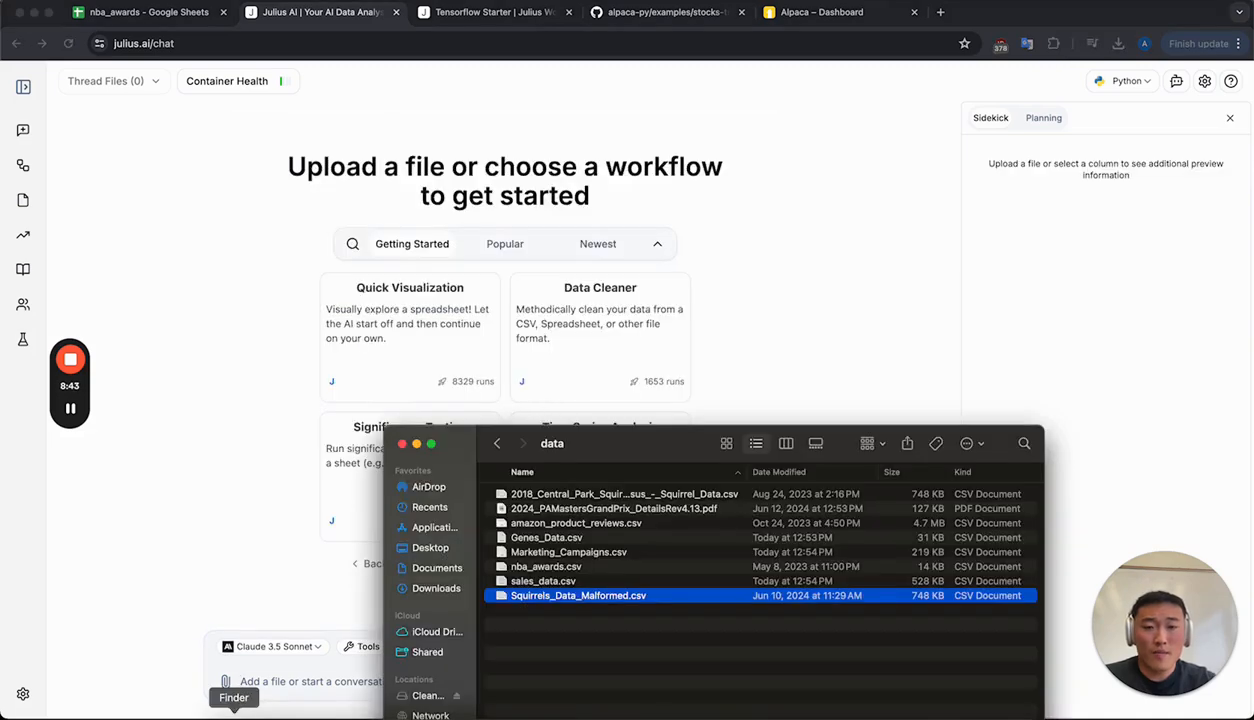
pyautogui.moveTo(540, 595); pyautogui.dragTo(259, 494)
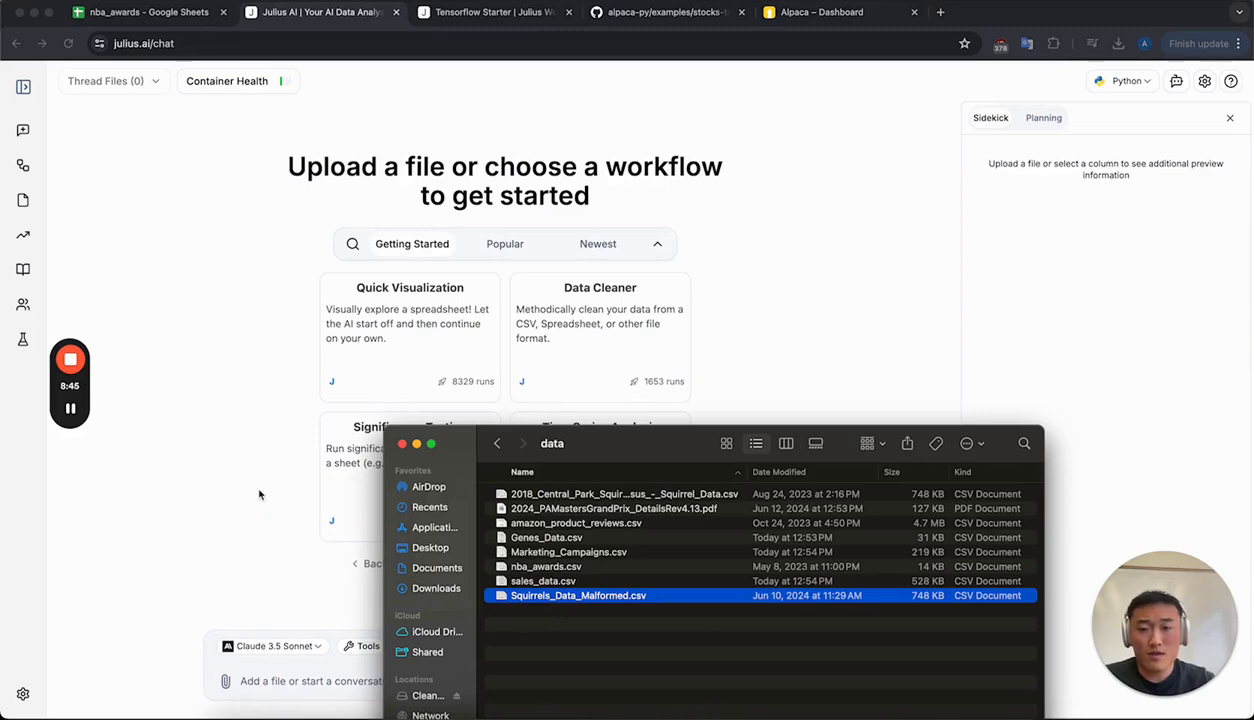
pyautogui.click(287, 467)
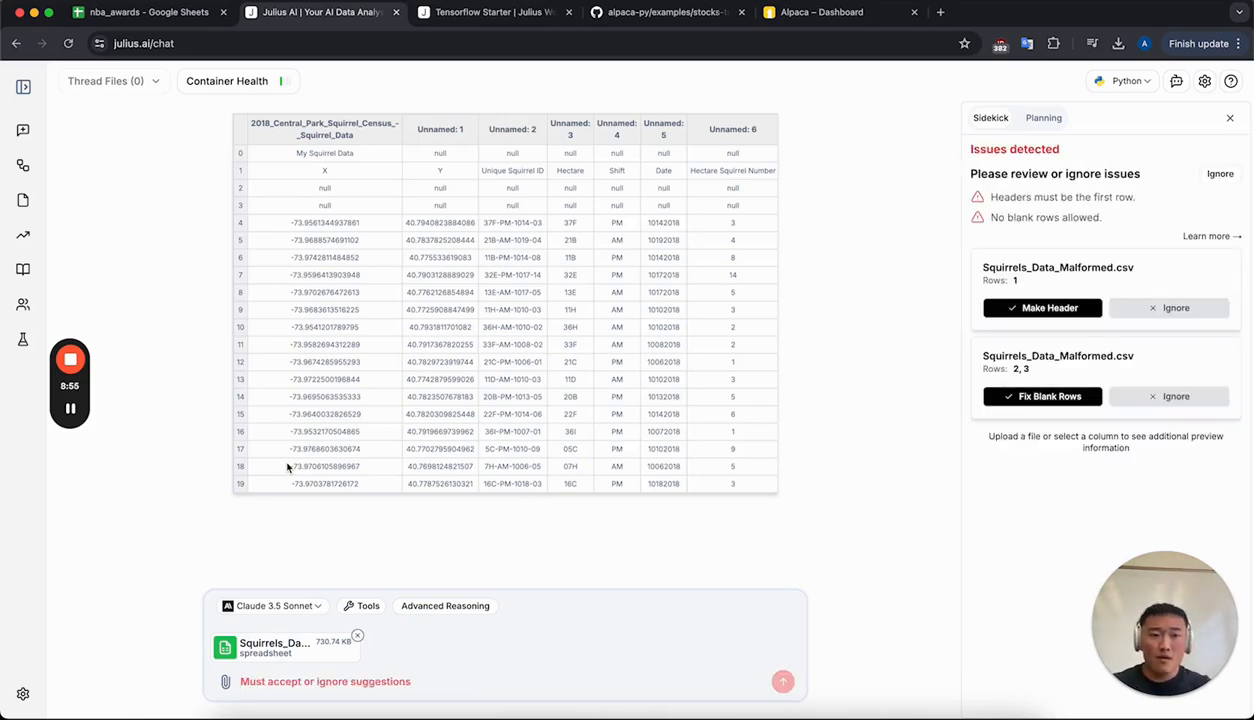
# Apply the suggested Make Header fix twice and fix the blank rows 0 and 1 in Squirrels_Data_Malformed.csv
pyautogui.click(1040, 310)
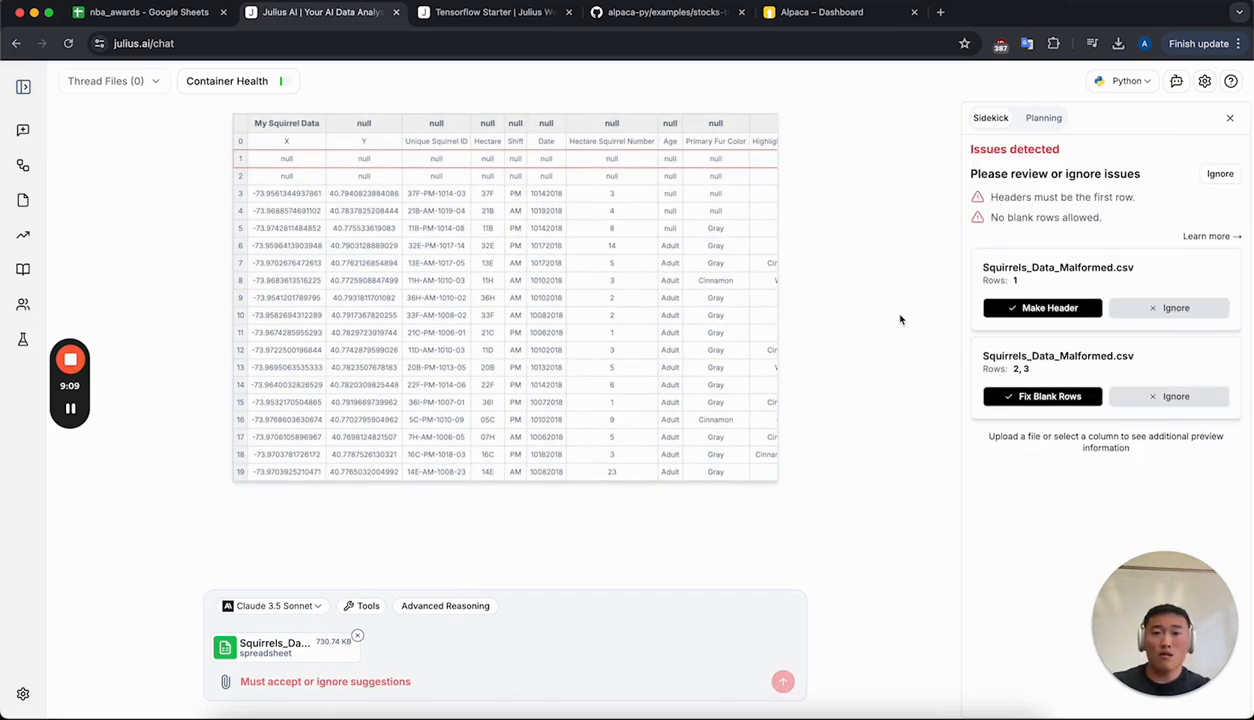
pyautogui.click(1056, 311)
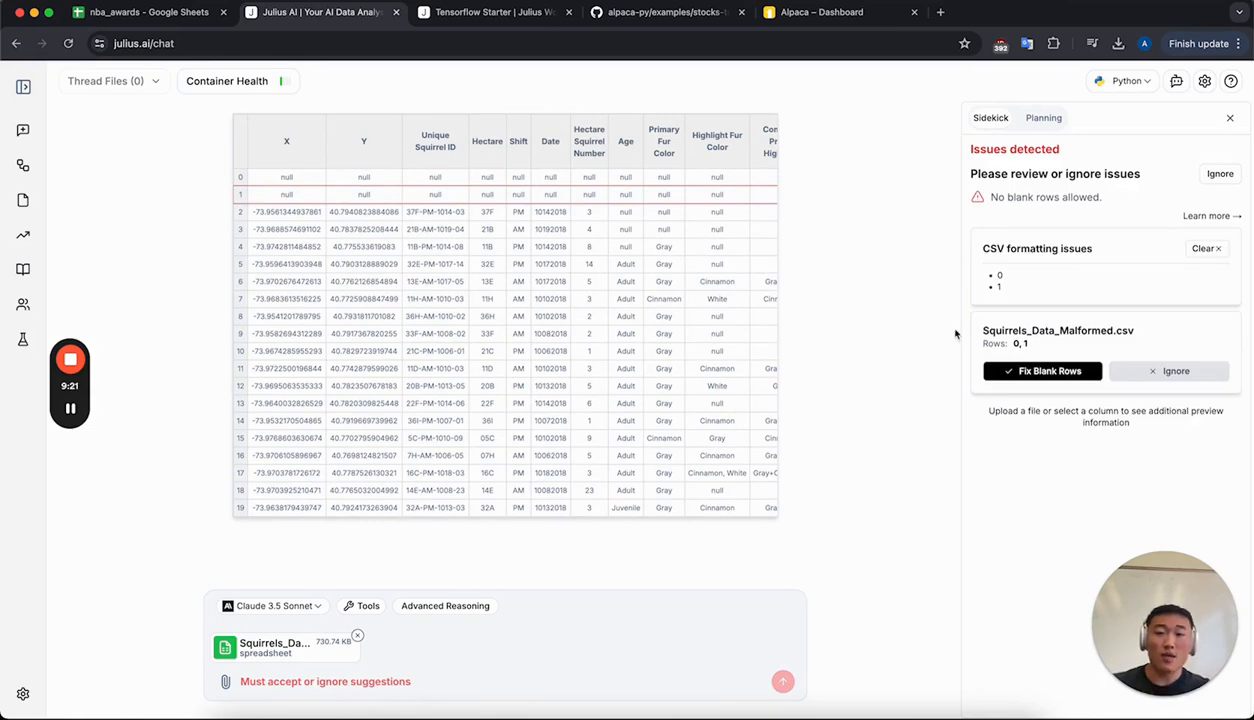
pyautogui.click(1009, 373)
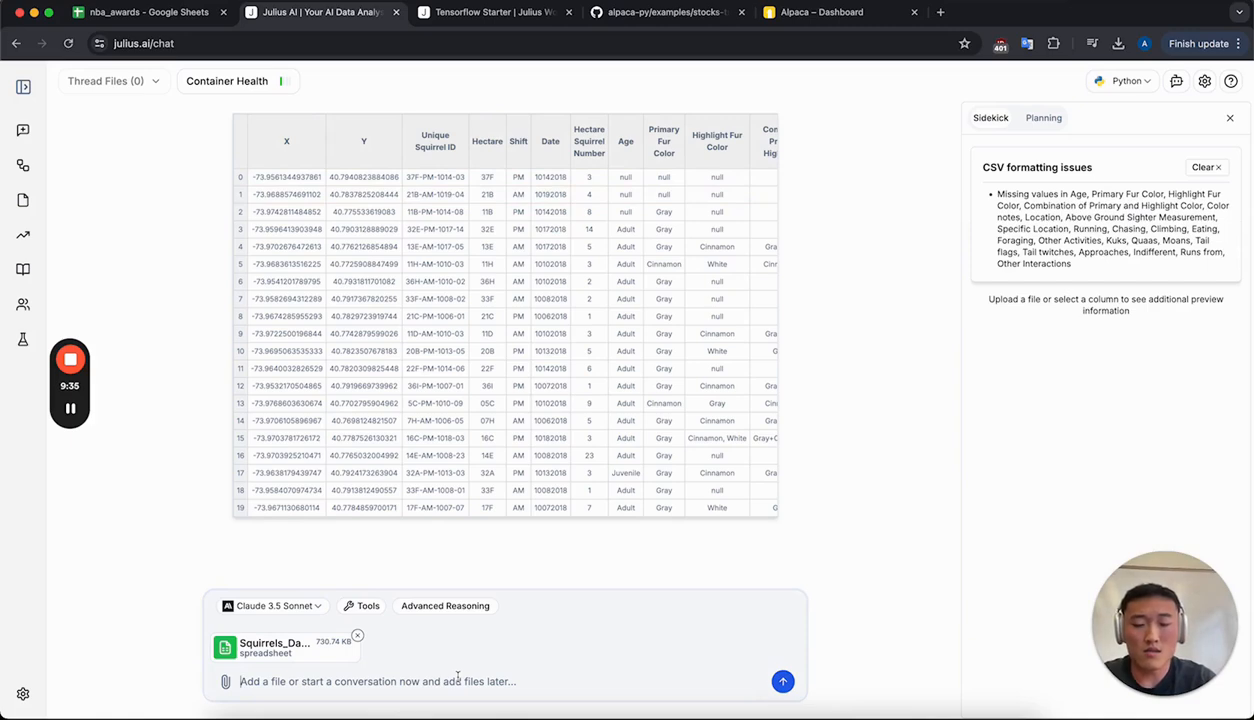
# Send the prompt "summarize this data for me and provide a geomap visualization" with the squirrel file
pyautogui.write('su')
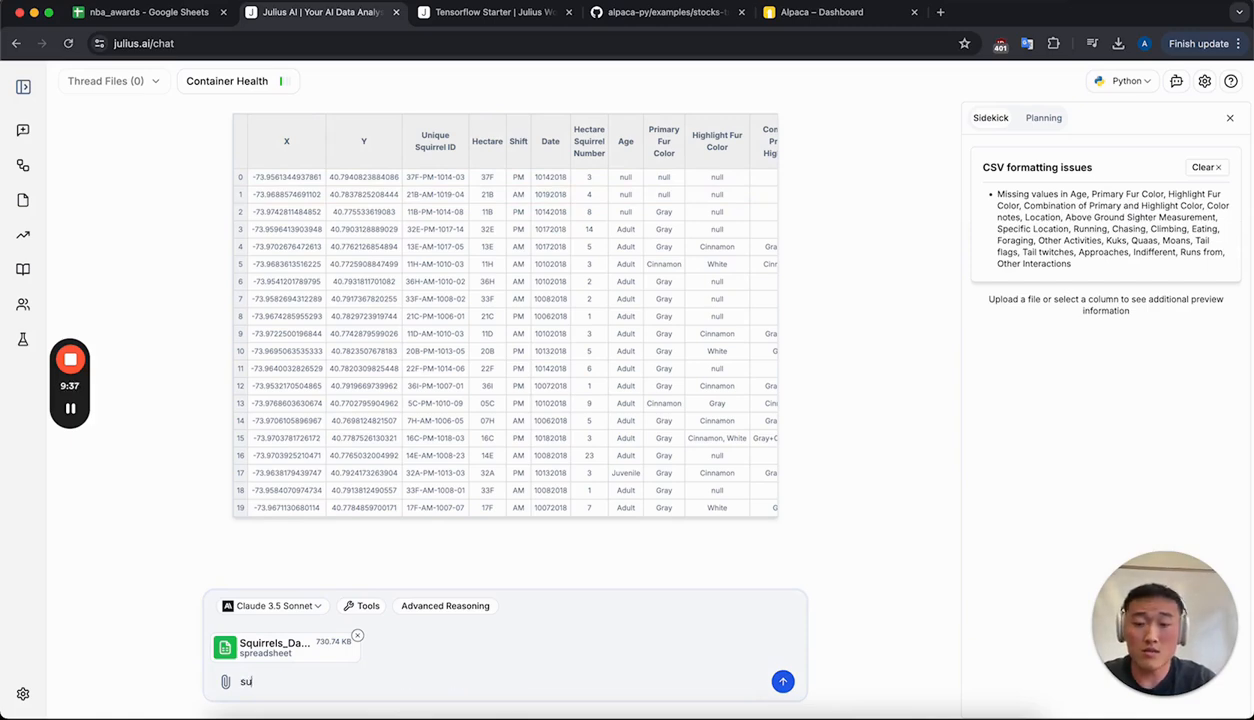
pyautogui.write('mmarize this')
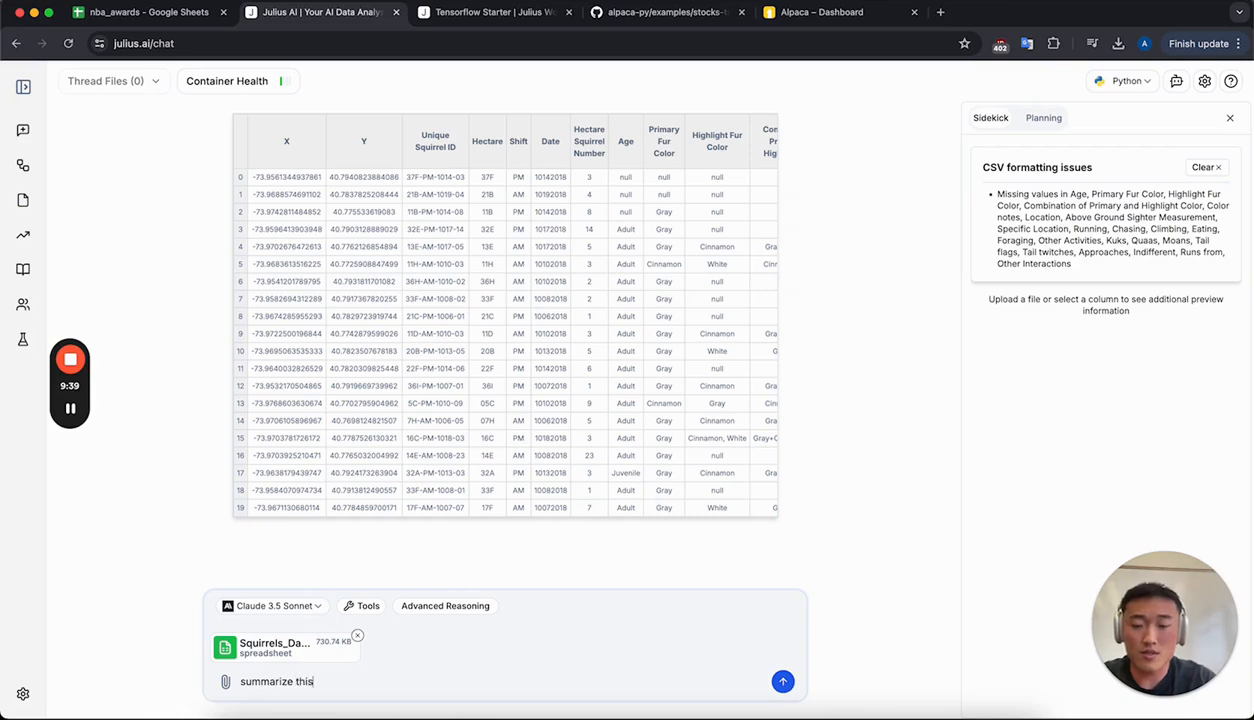
pyautogui.write(' data for me and provi')
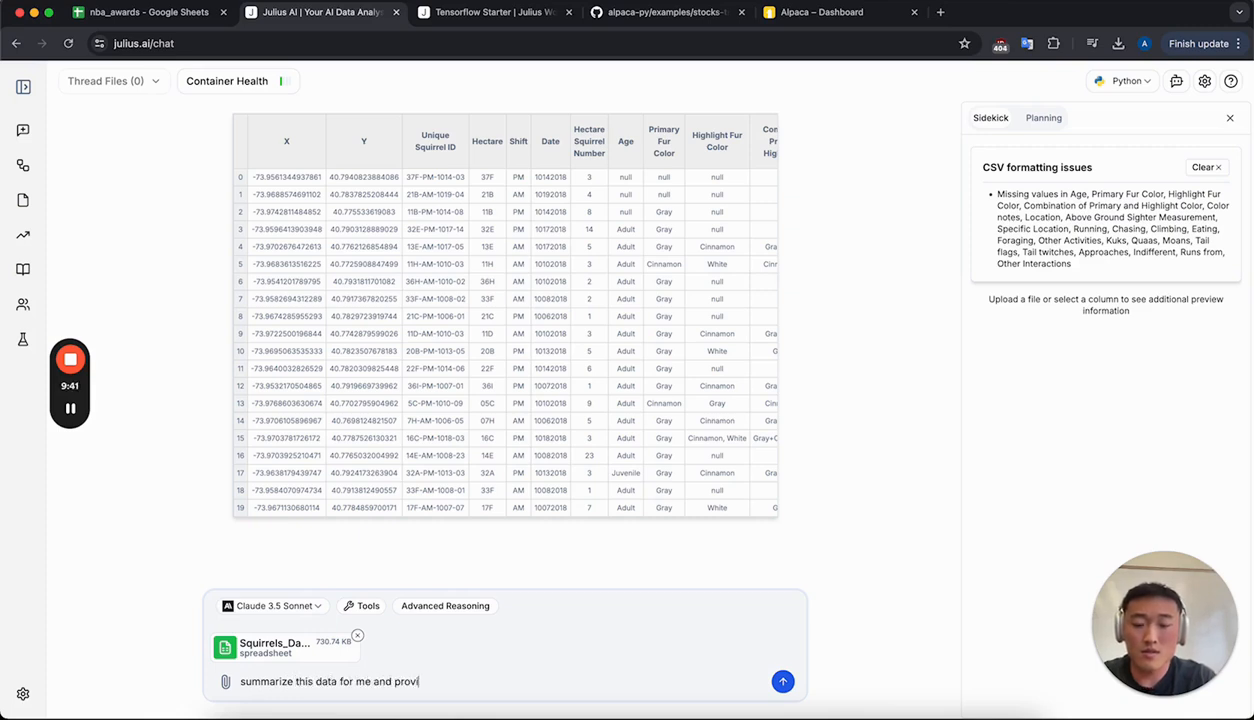
pyautogui.write('de a geomap')
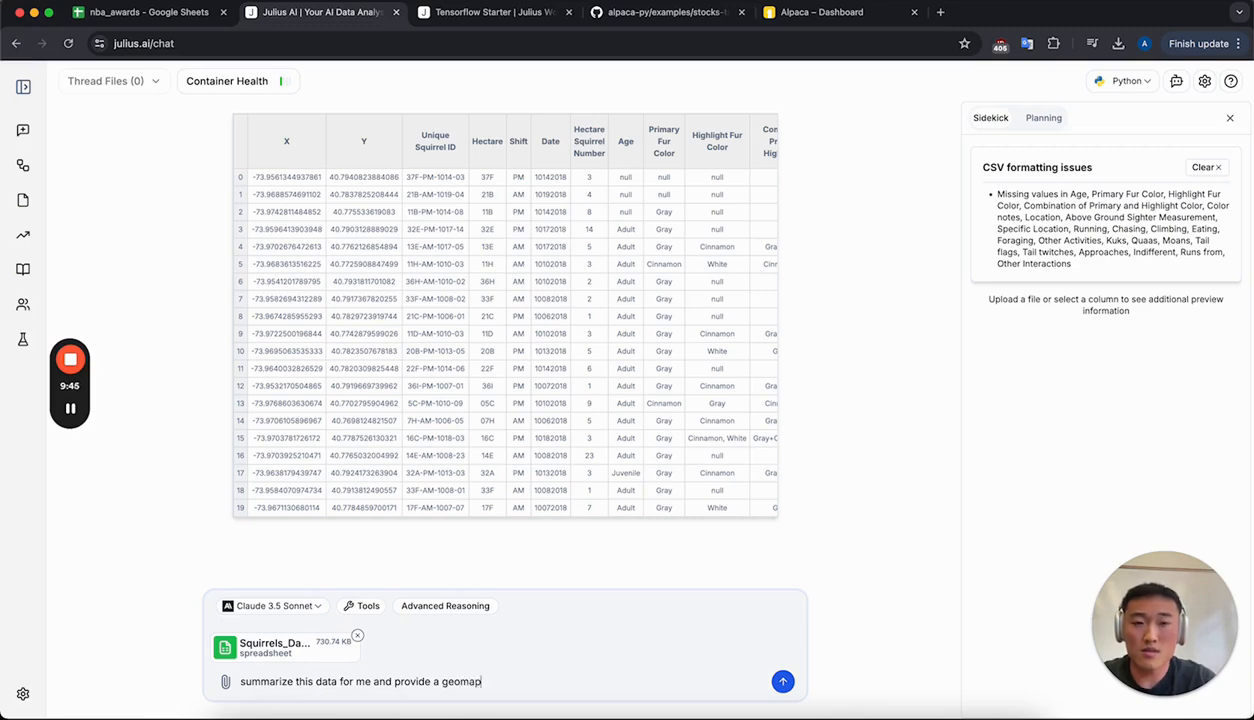
pyautogui.write(' visualization')
pyautogui.press('Return')
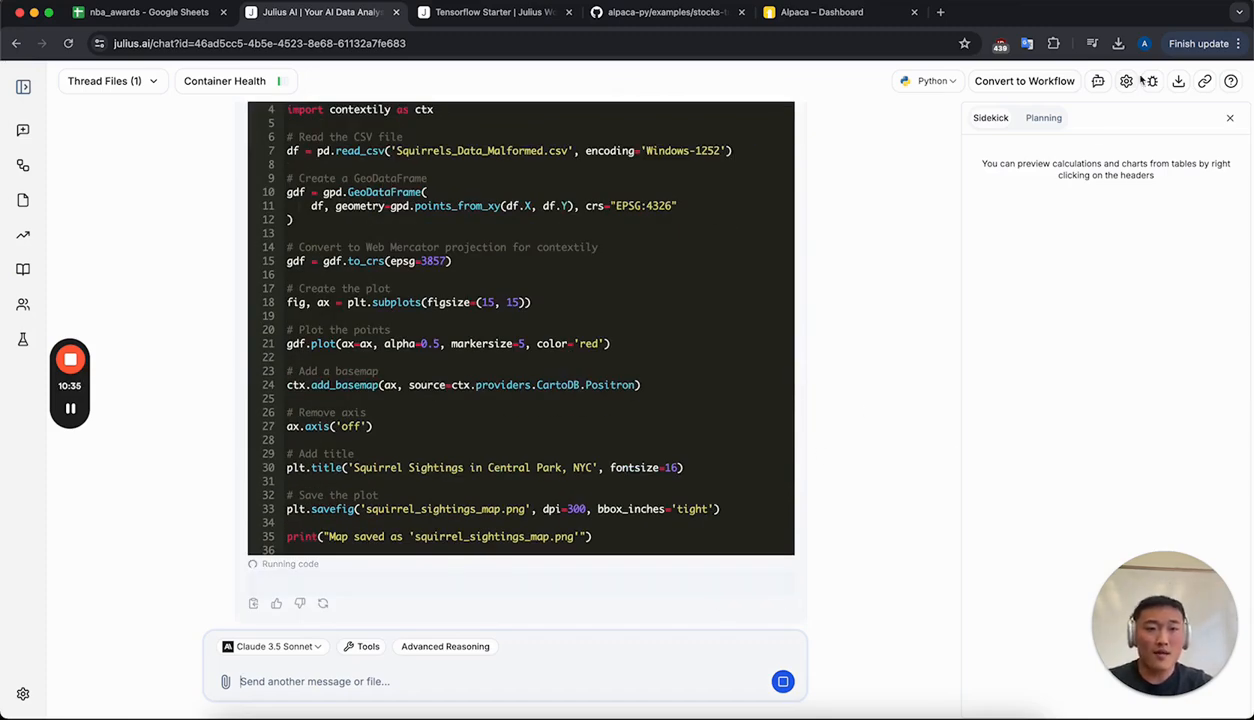
# Save the custom instruction "IMPORTANT: always respond in Spanish" in the Customize Julius settings and close the settings
pyautogui.click(1126, 81)
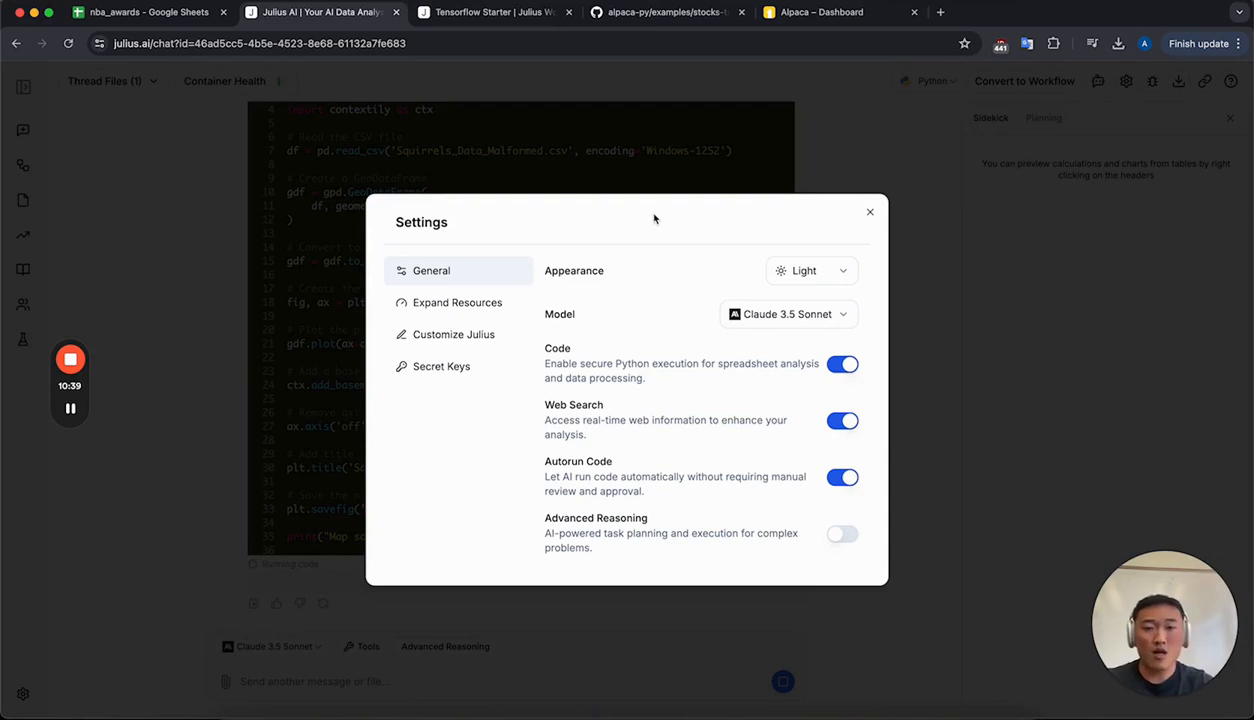
pyautogui.click(464, 342)
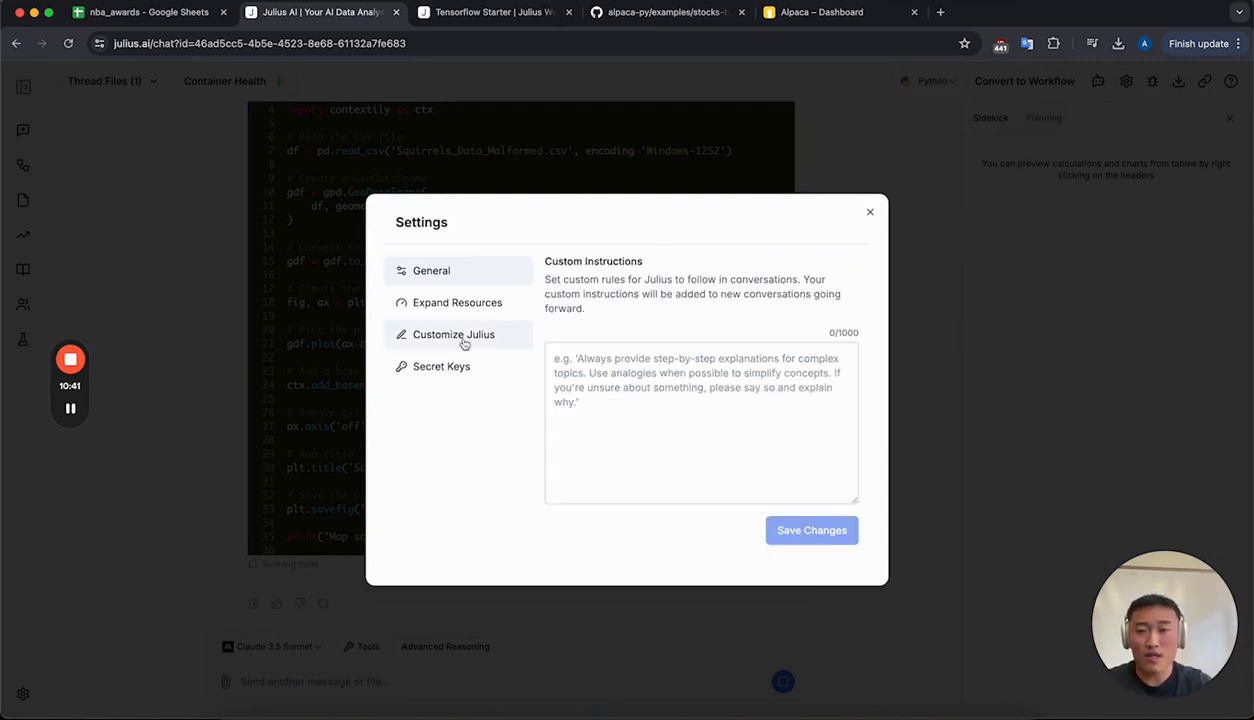
pyautogui.click(654, 397)
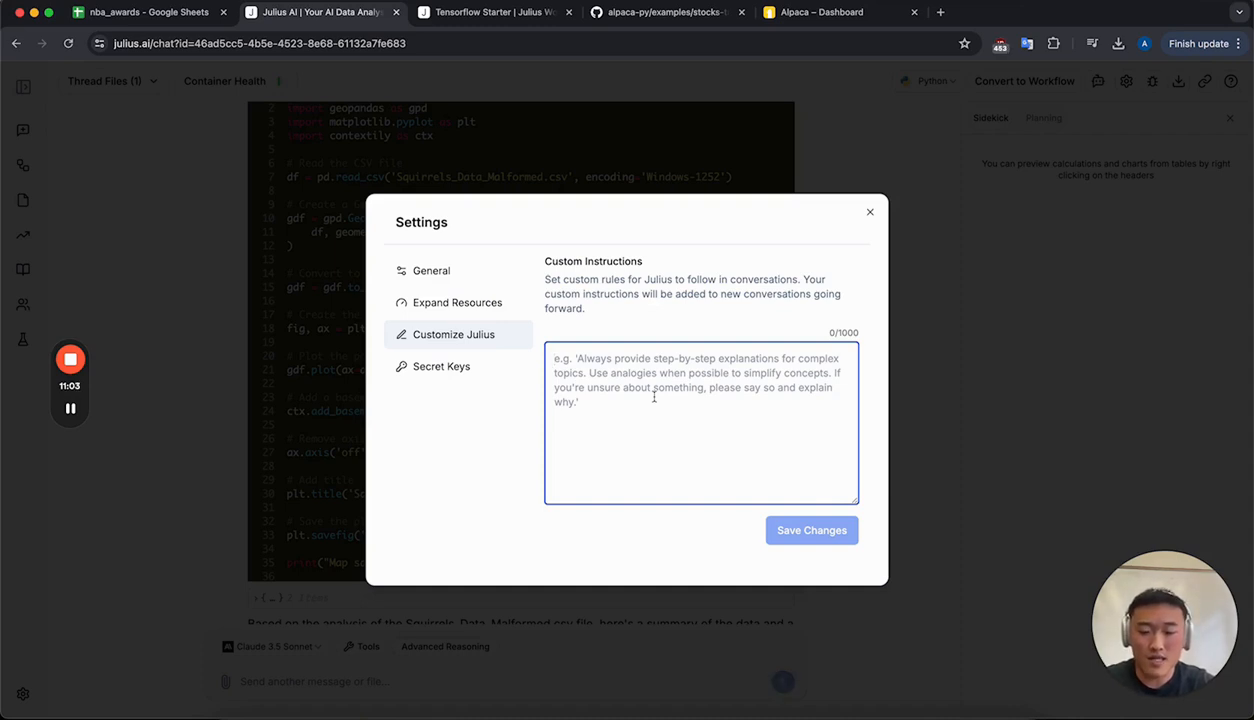
pyautogui.write('IMPORT')
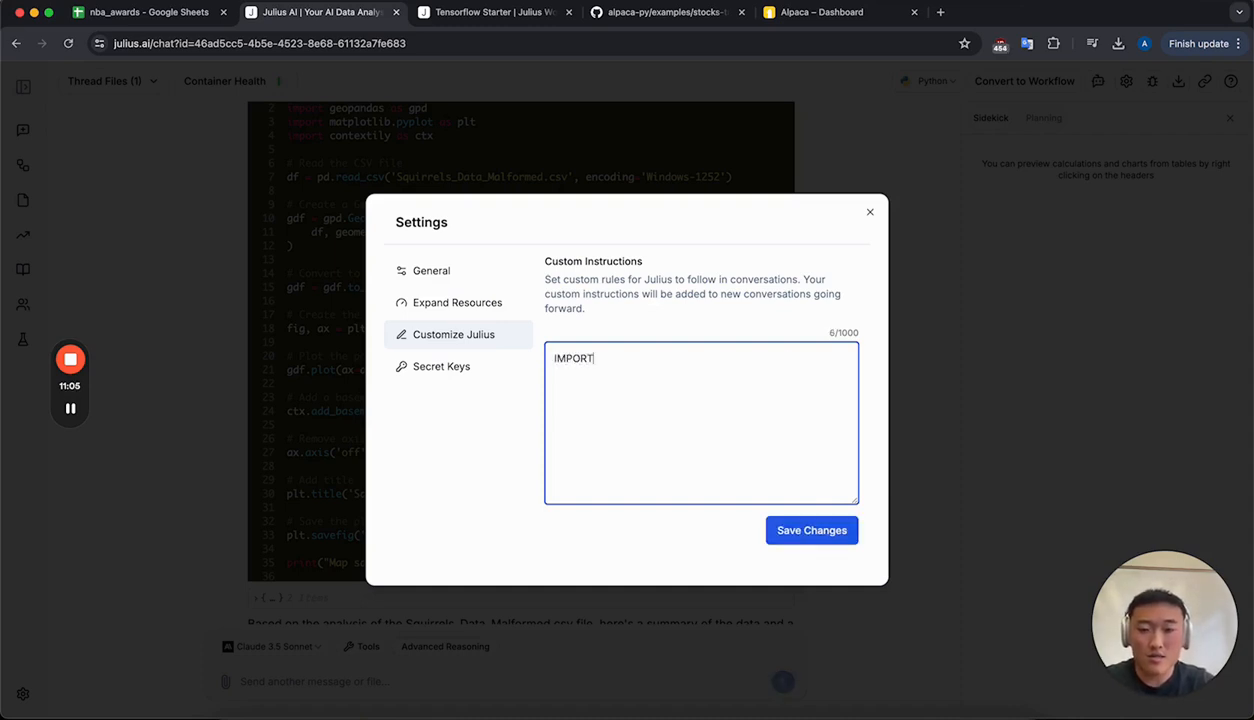
pyautogui.write('ANT: ')
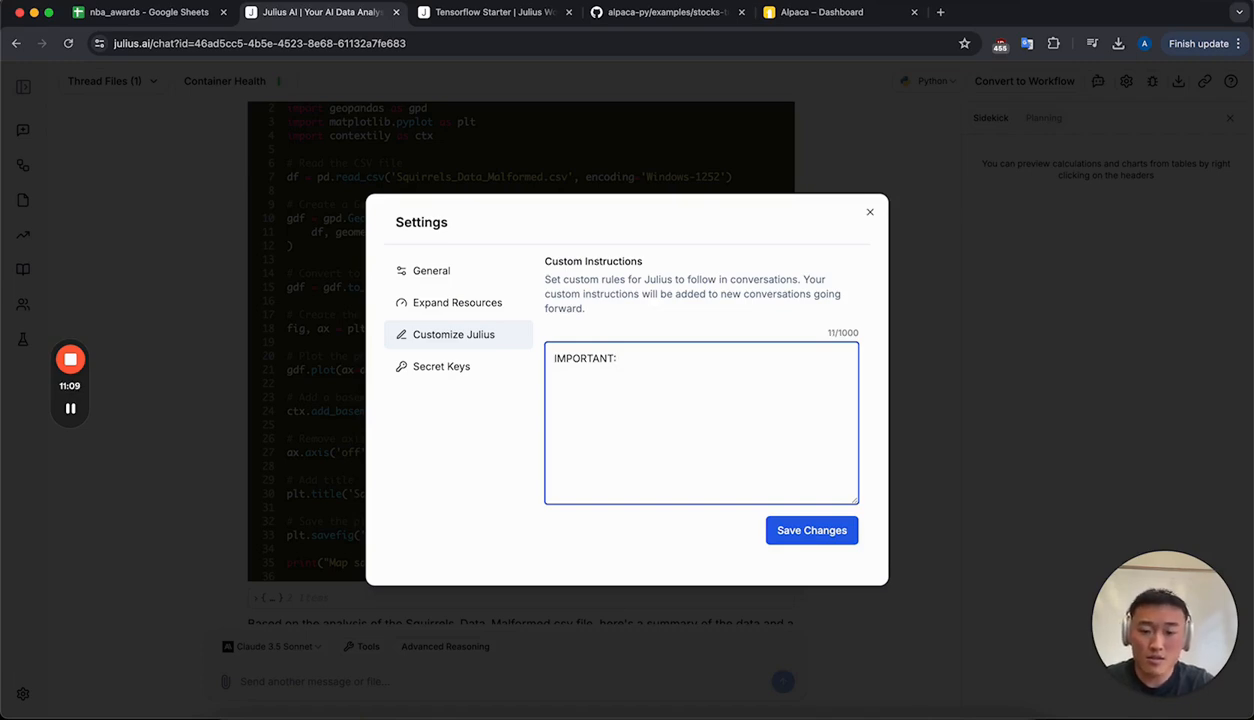
pyautogui.write('always respon')
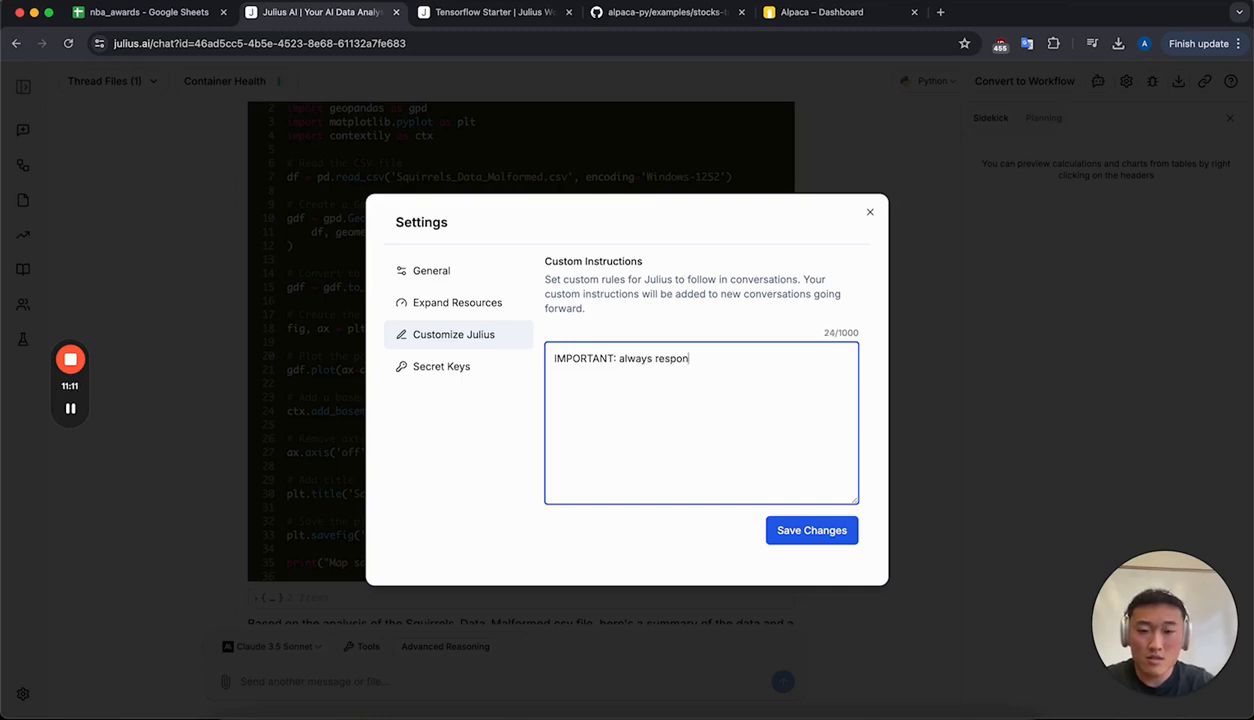
pyautogui.write('d in Spanish')
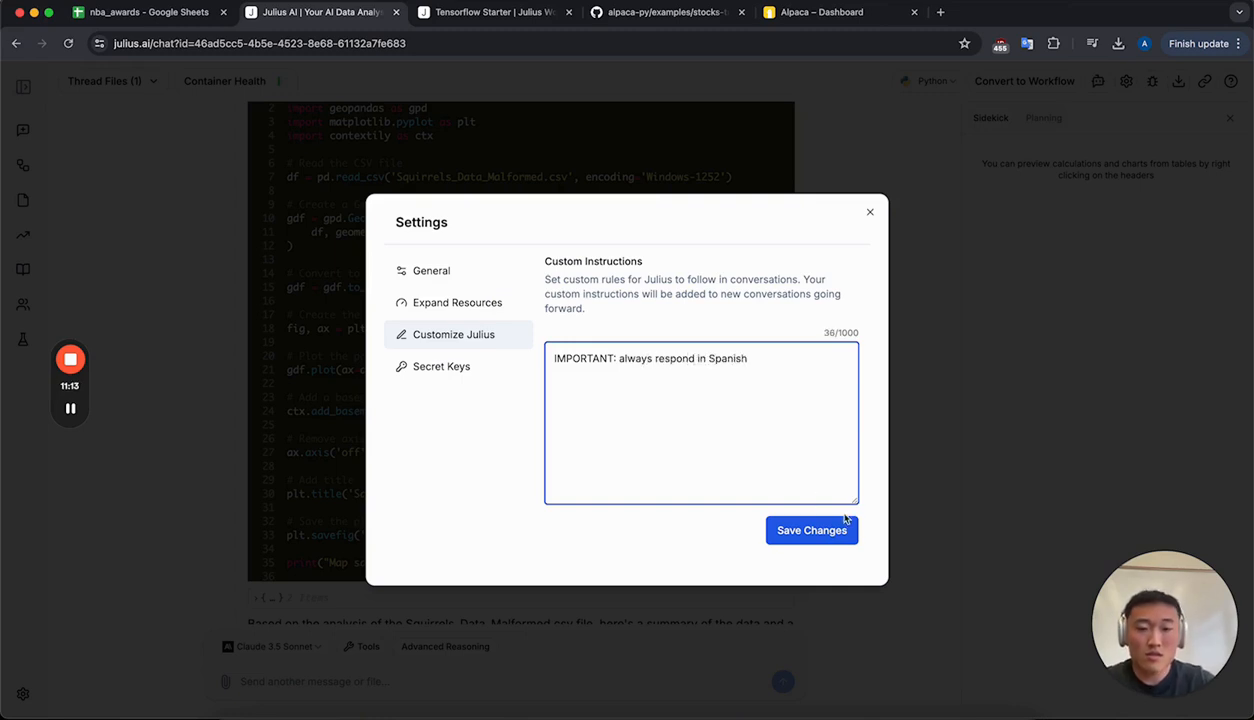
pyautogui.click(827, 540)
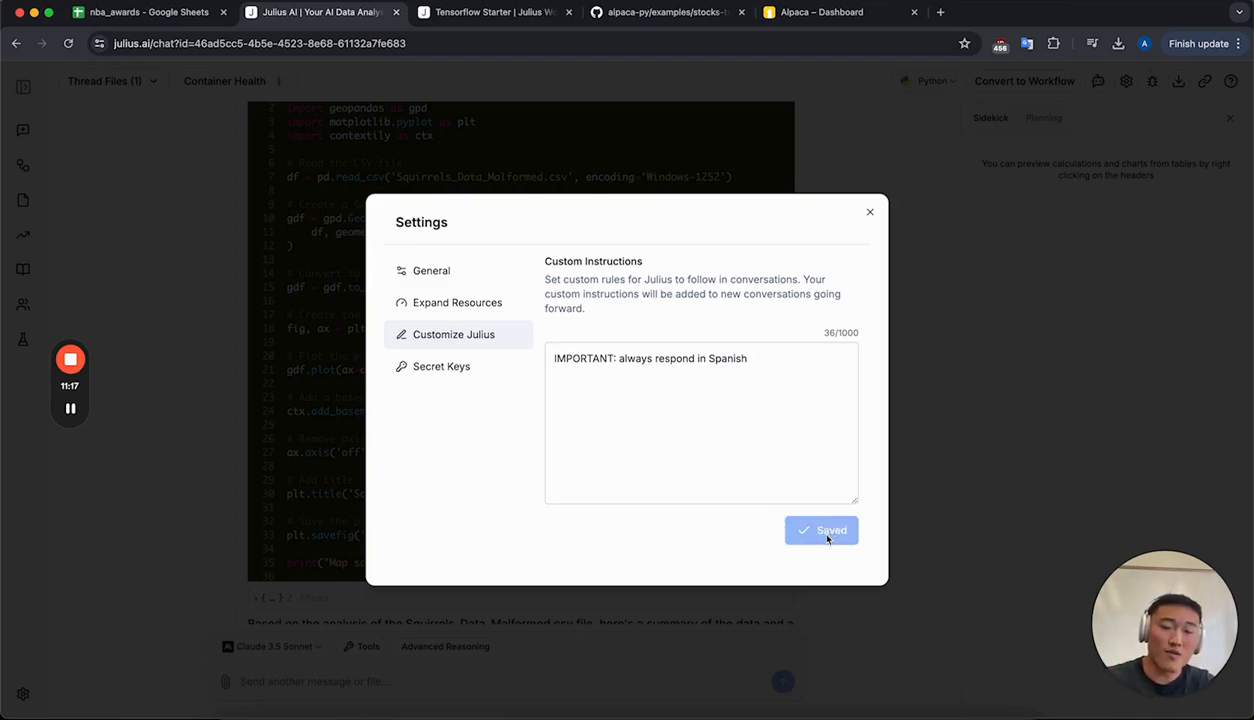
pyautogui.click(870, 216)
# Look over the squirrel data summary and geomap, and send the message "thanks!" in the same chat
pyautogui.scroll(-1, 600, 370)
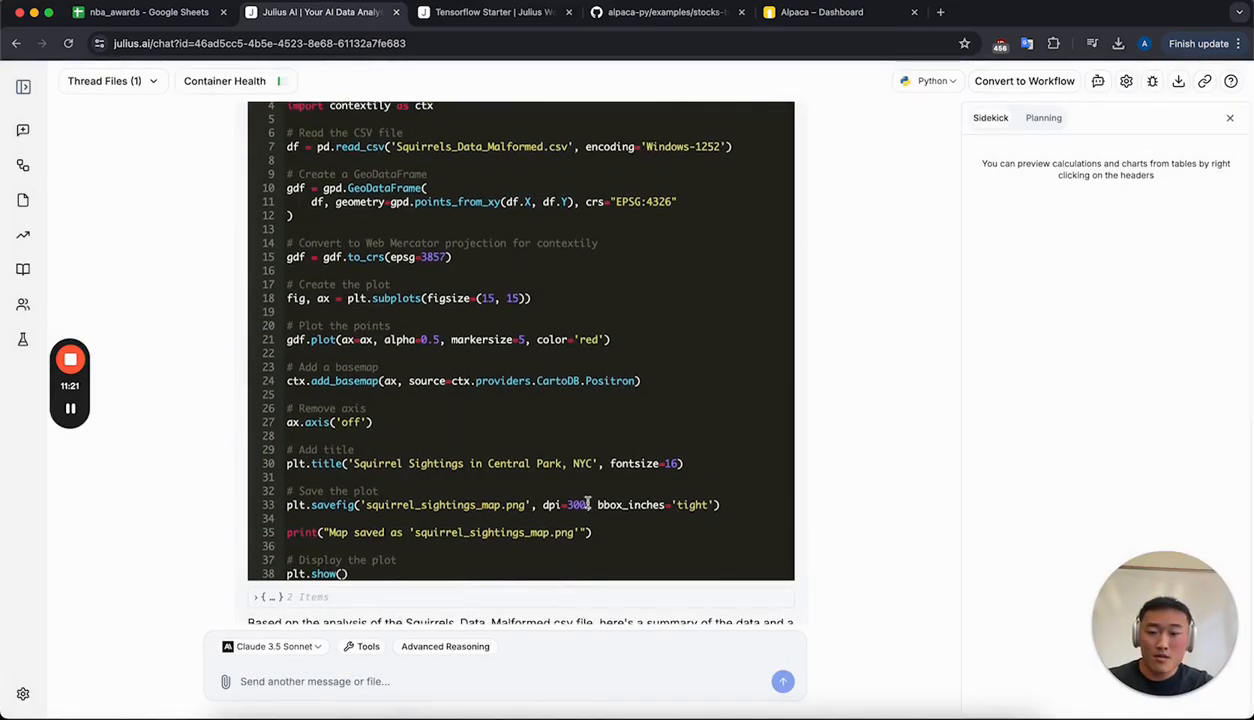
pyautogui.scroll(-15, 590, 503)
pyautogui.scroll(6, 610, 500)
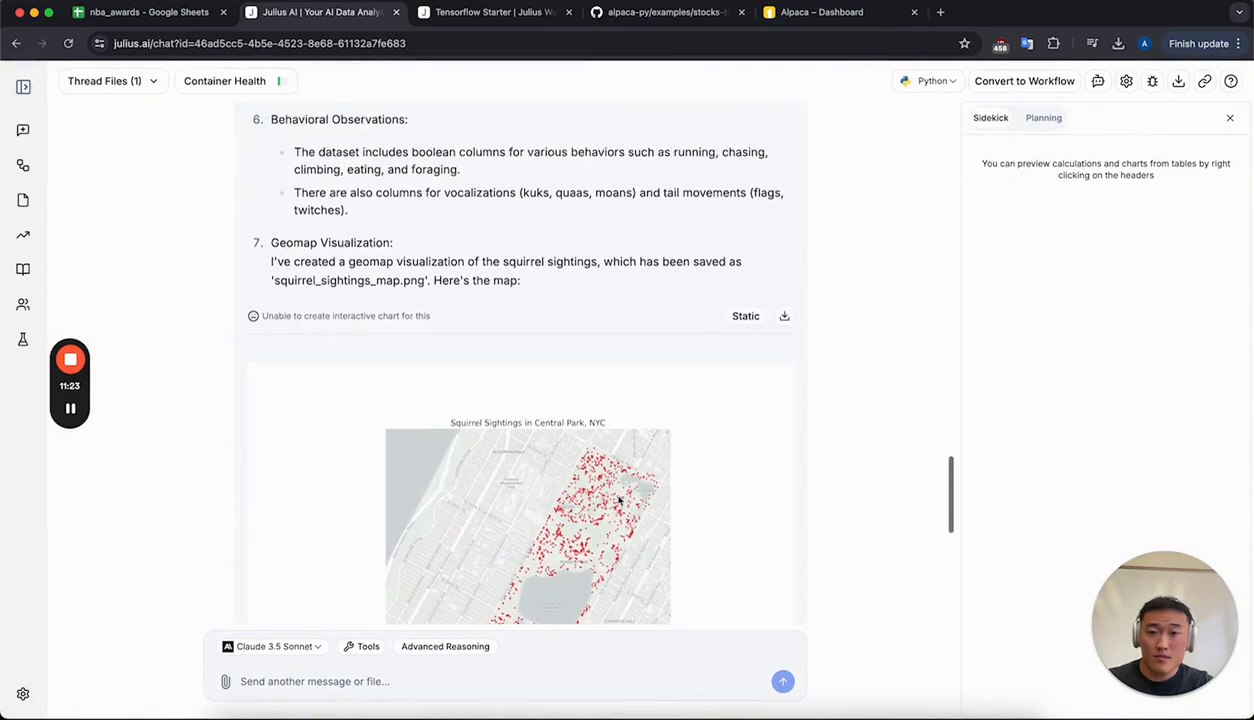
pyautogui.scroll(-5, 610, 380)
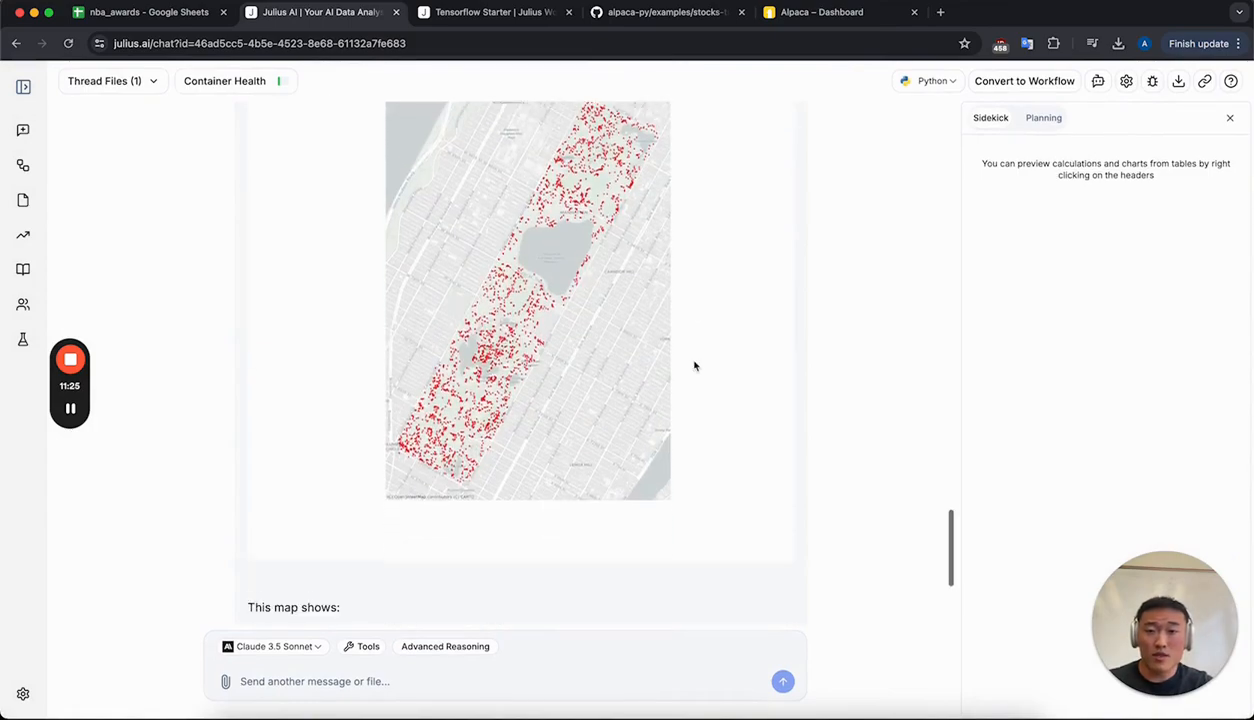
pyautogui.scroll(-4, 694, 366)
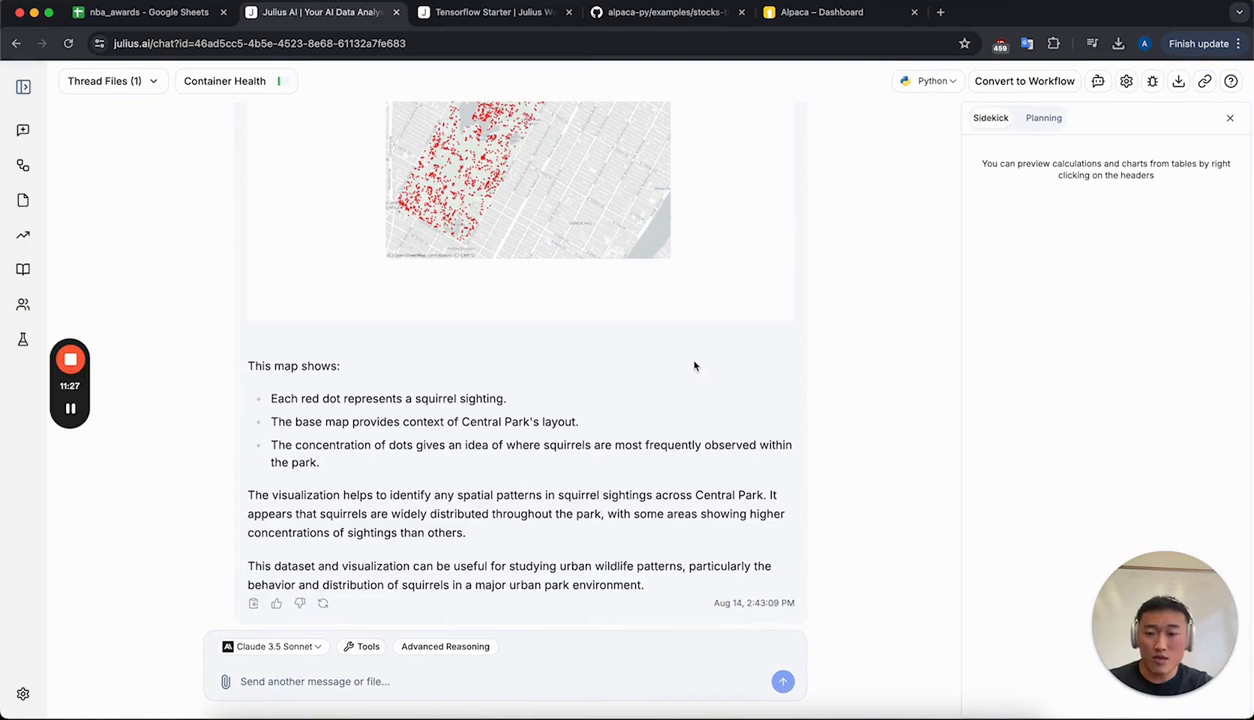
pyautogui.click(506, 675)
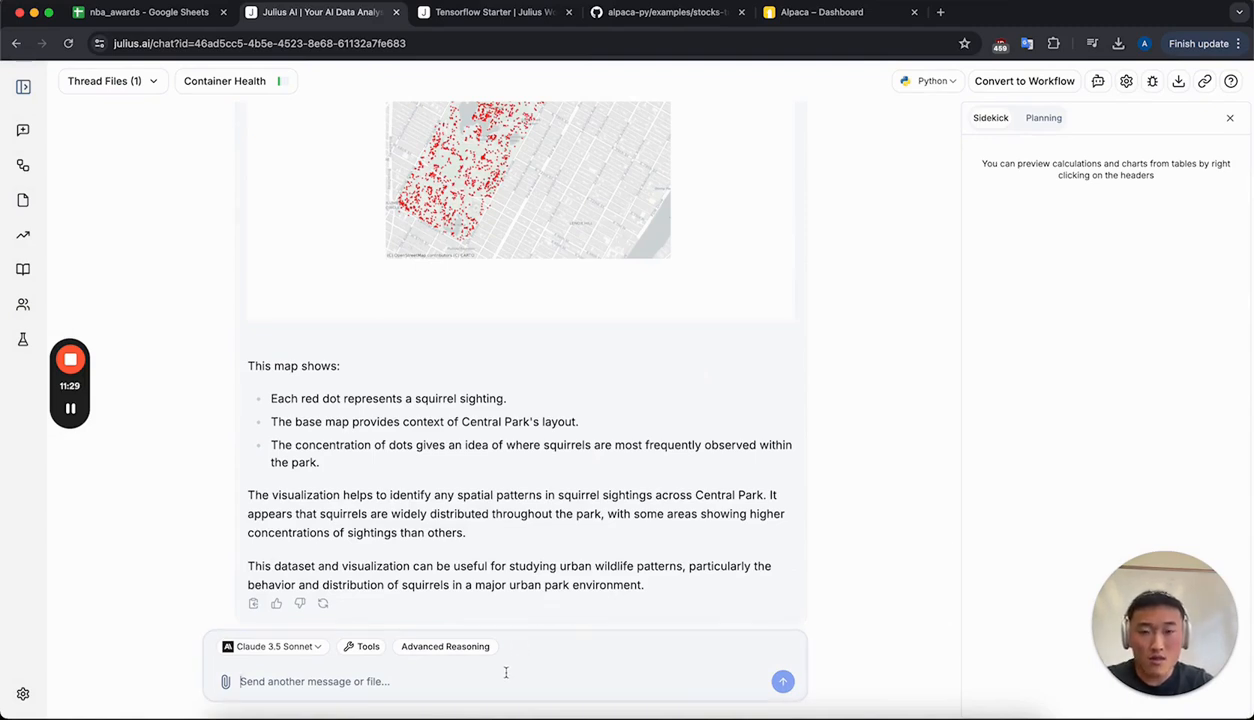
pyautogui.write('thanks')
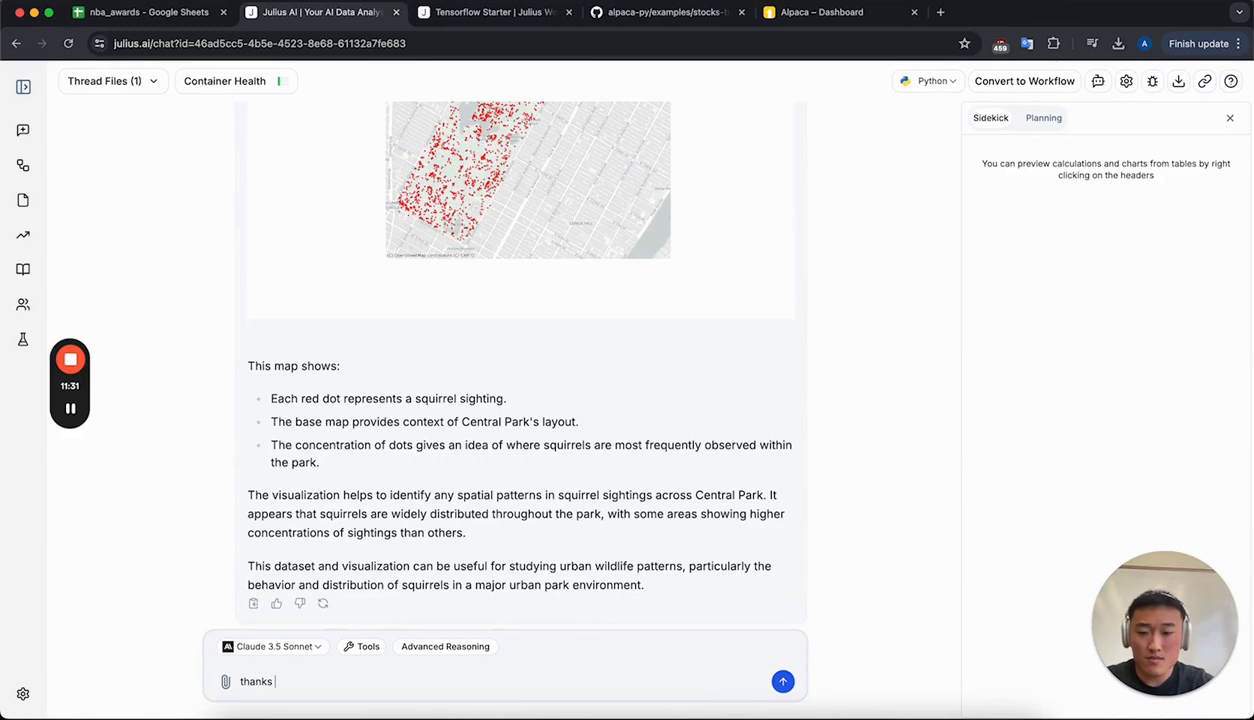
pyautogui.write('!')
pyautogui.press('Return')
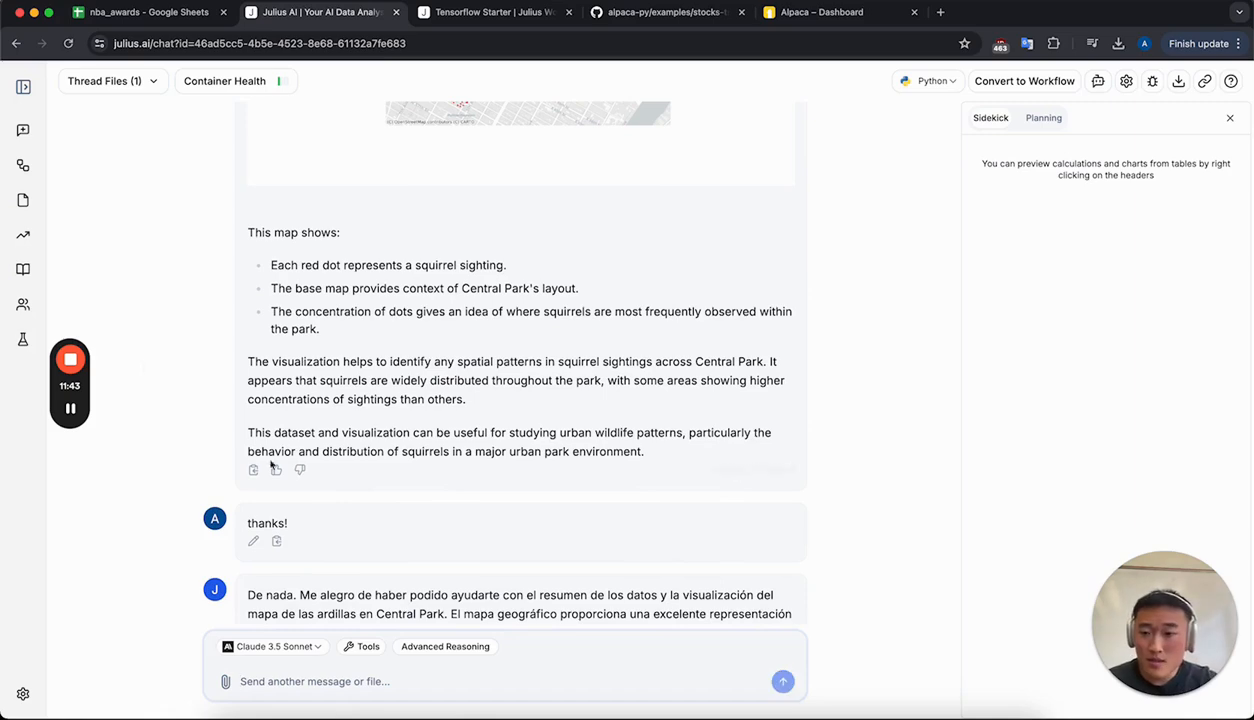
# Delete the custom instruction about responding in Spanish from the Customize Julius settings and save the change
pyautogui.moveTo(75, 411)
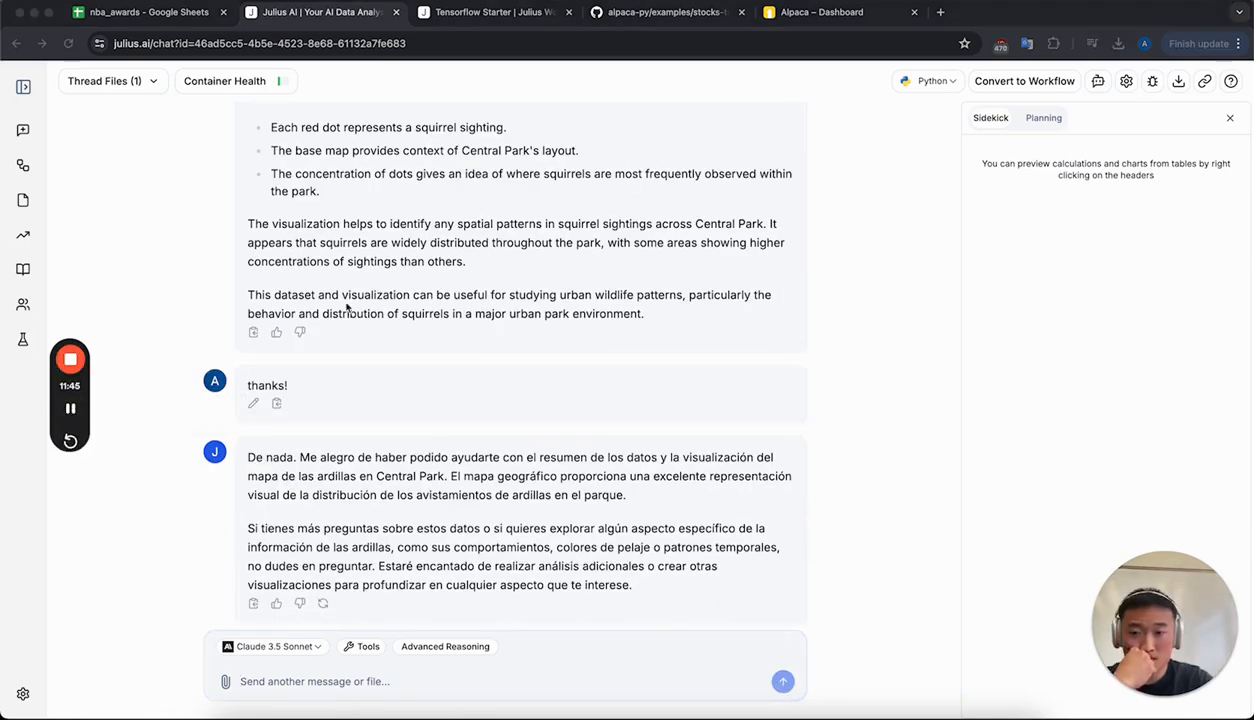
pyautogui.click(1127, 83)
pyautogui.click(469, 340)
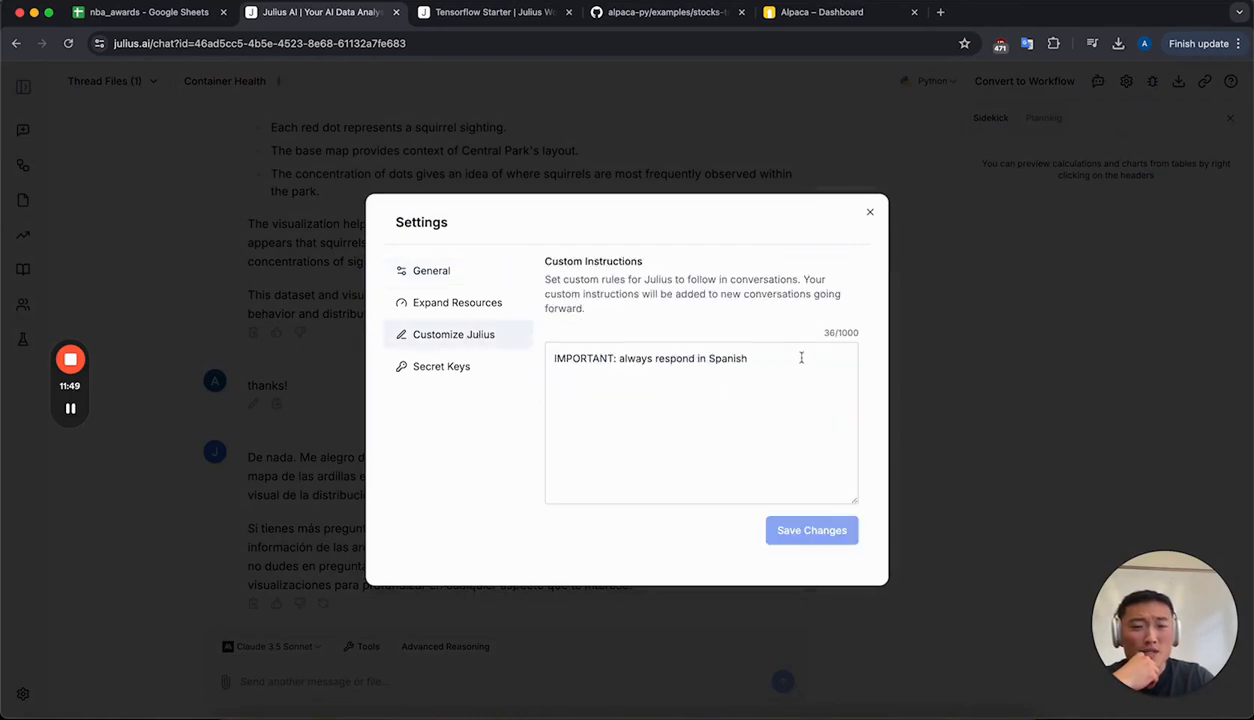
pyautogui.moveTo(786, 352); pyautogui.dragTo(509, 367)
pyautogui.press('BackSpace')
pyautogui.click(813, 535)
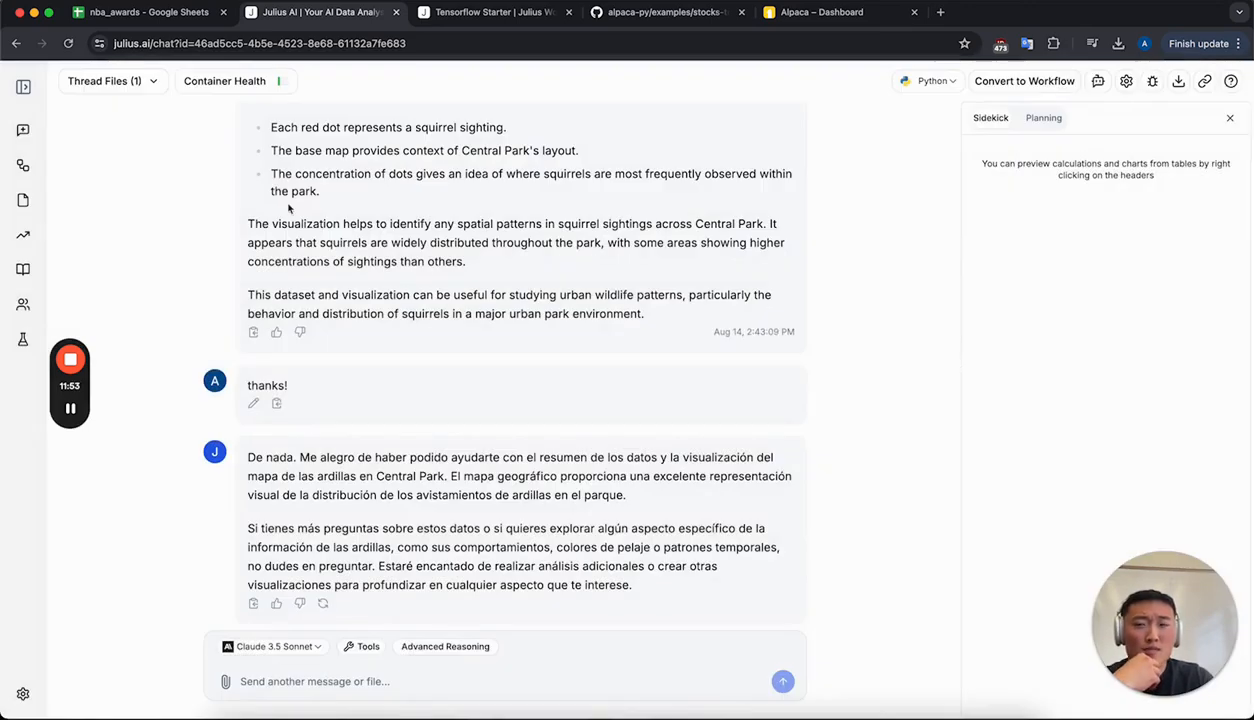
# Start a new chat and set its model to GPT 4o
pyautogui.click(23, 130)
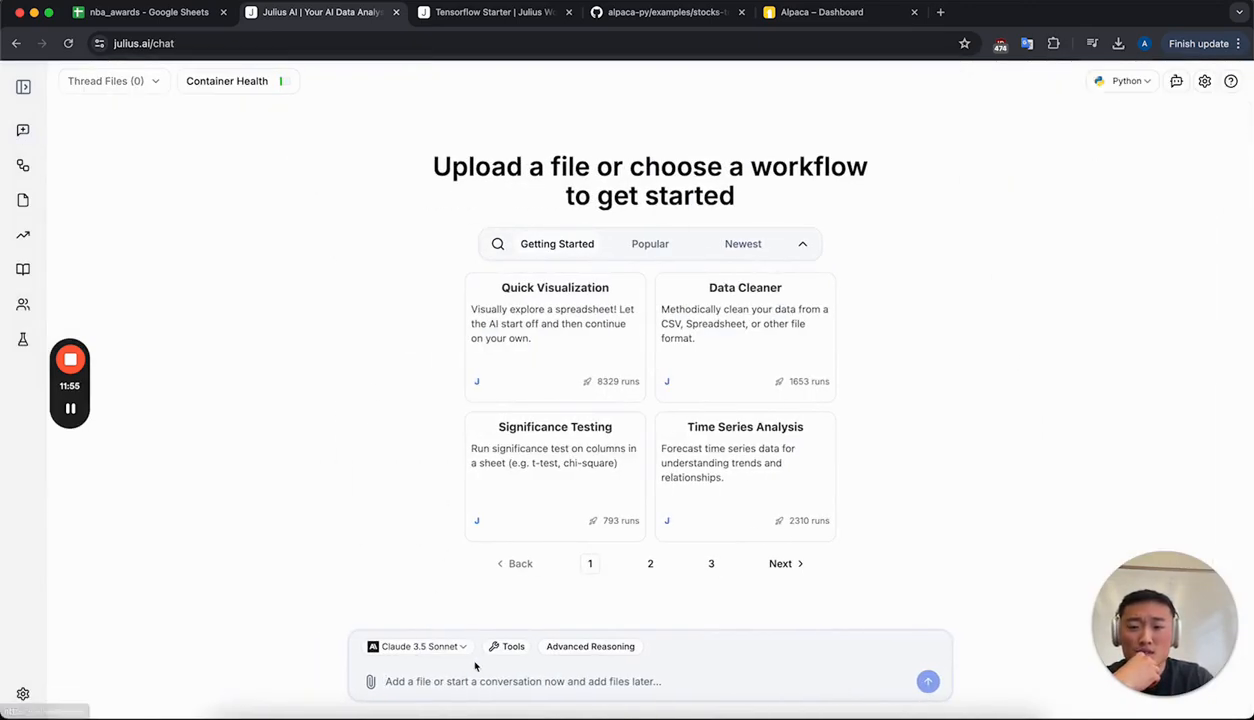
pyautogui.click(416, 646)
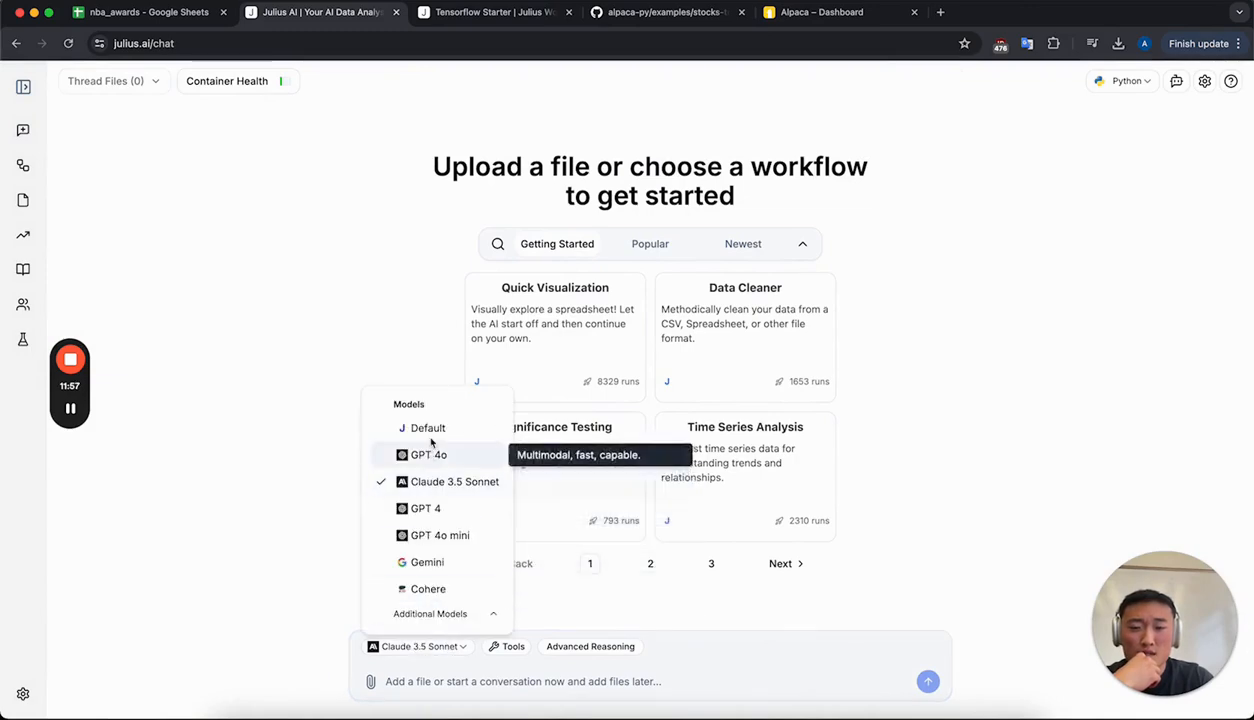
pyautogui.click(428, 454)
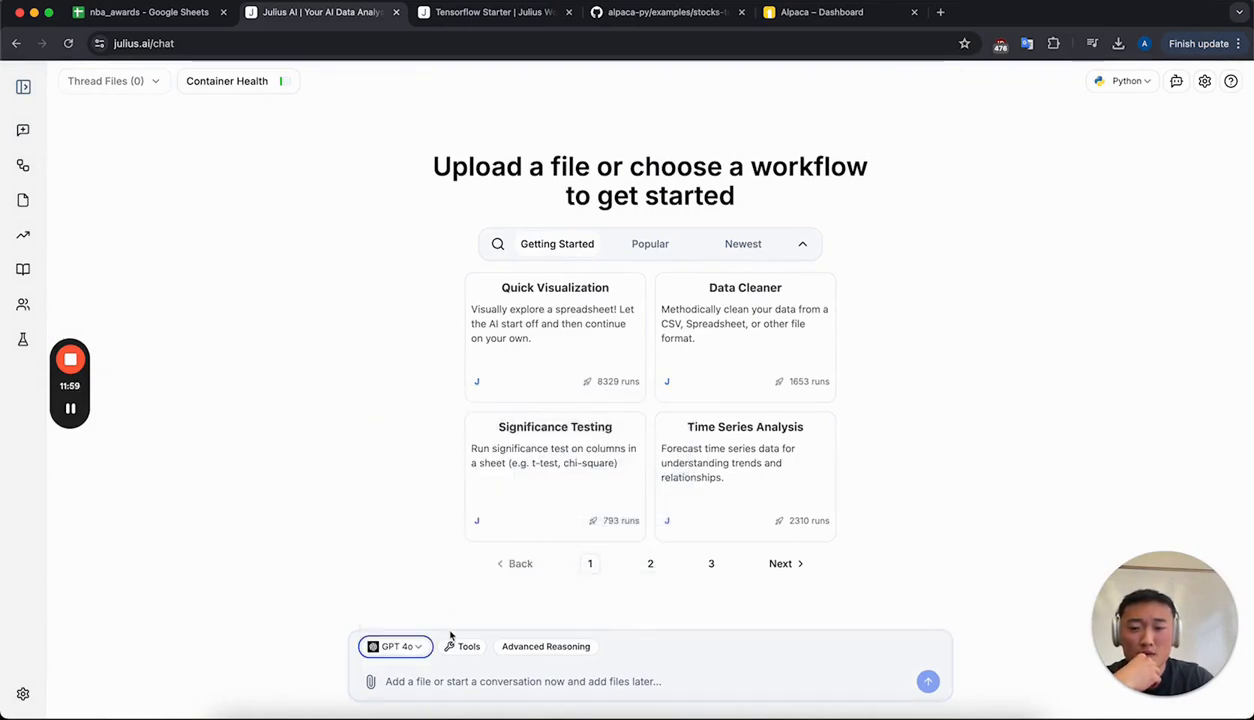
# Send the prompt "what happened to noah lyles in the paris 2024 olympics?" in the new chat
pyautogui.click(496, 677)
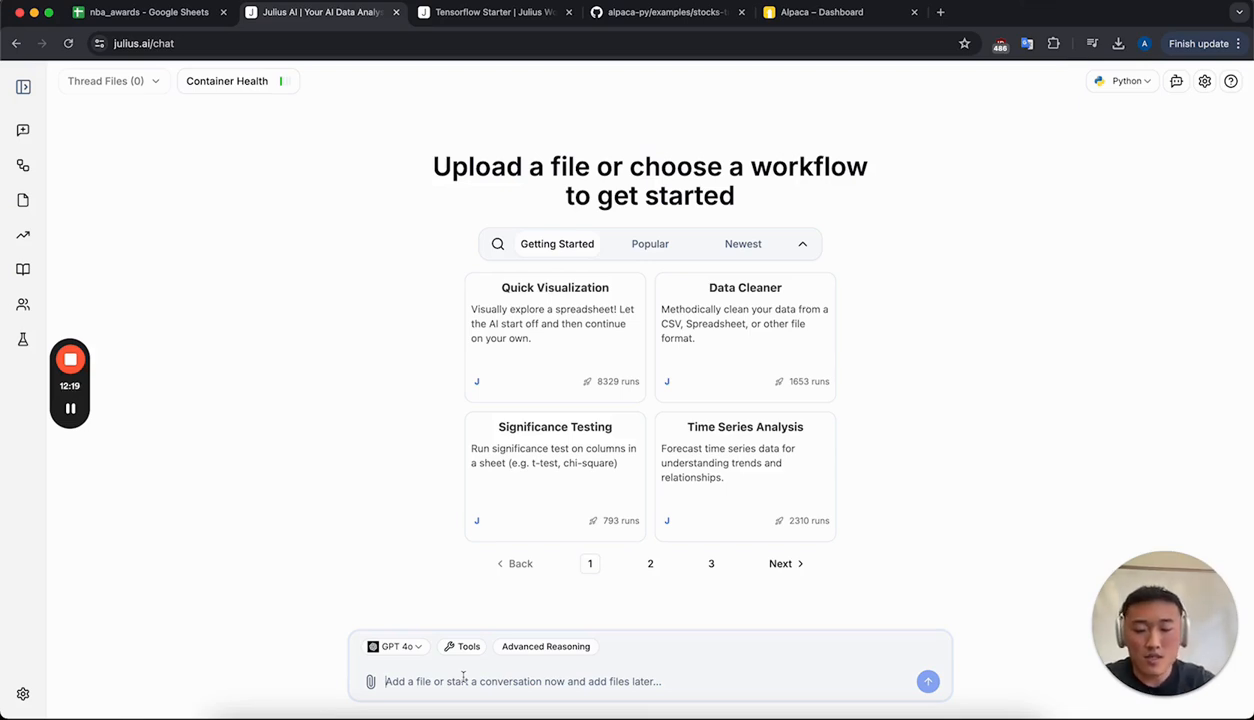
pyautogui.write('what happened ')
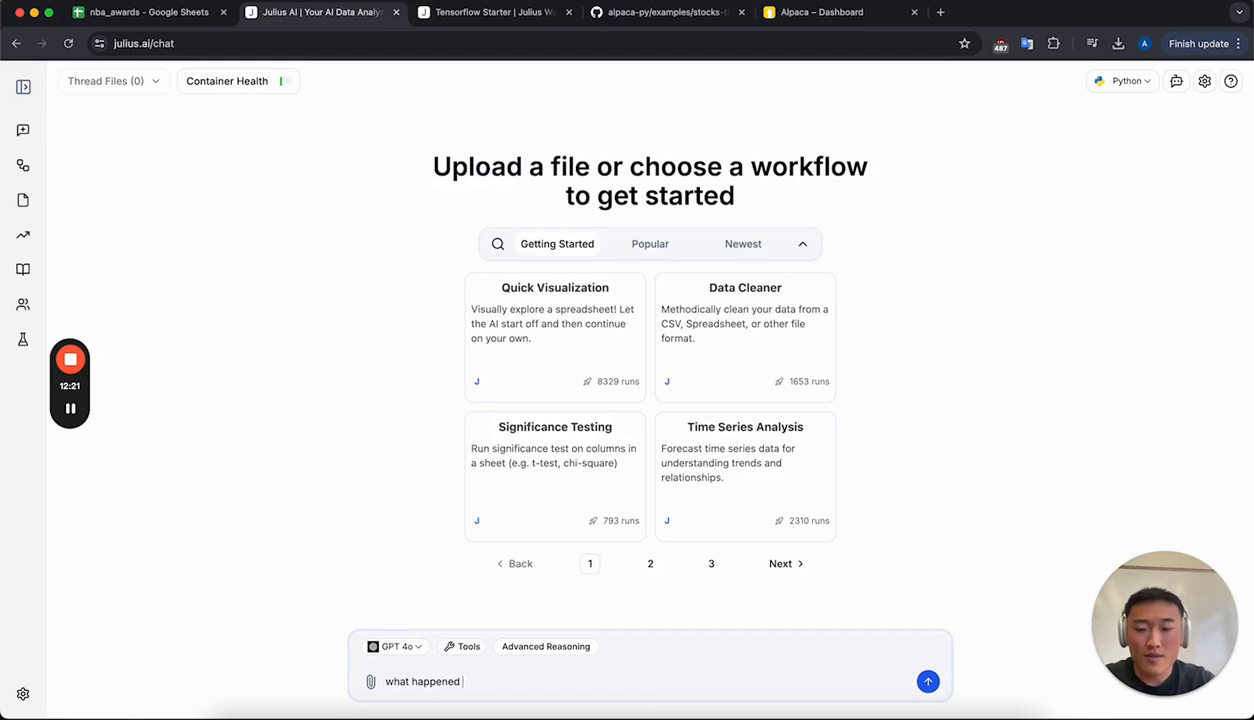
pyautogui.write('to noah lyles in t')
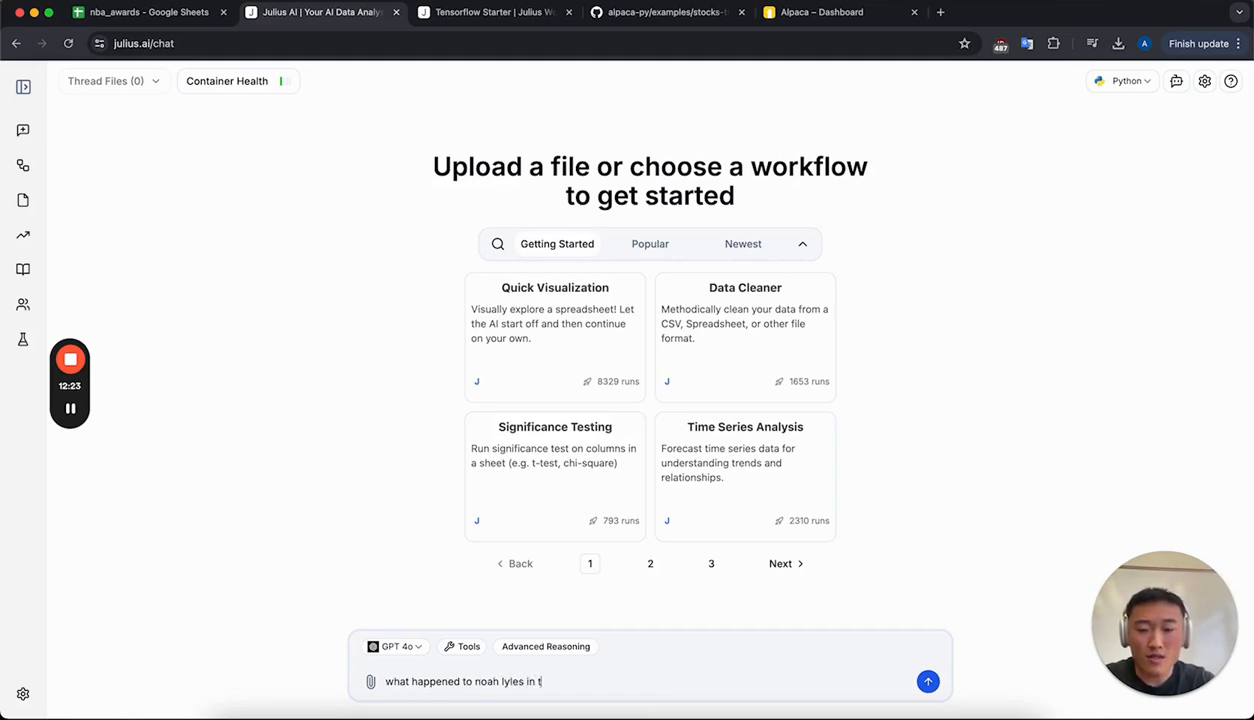
pyautogui.write('he paris 2024 ')
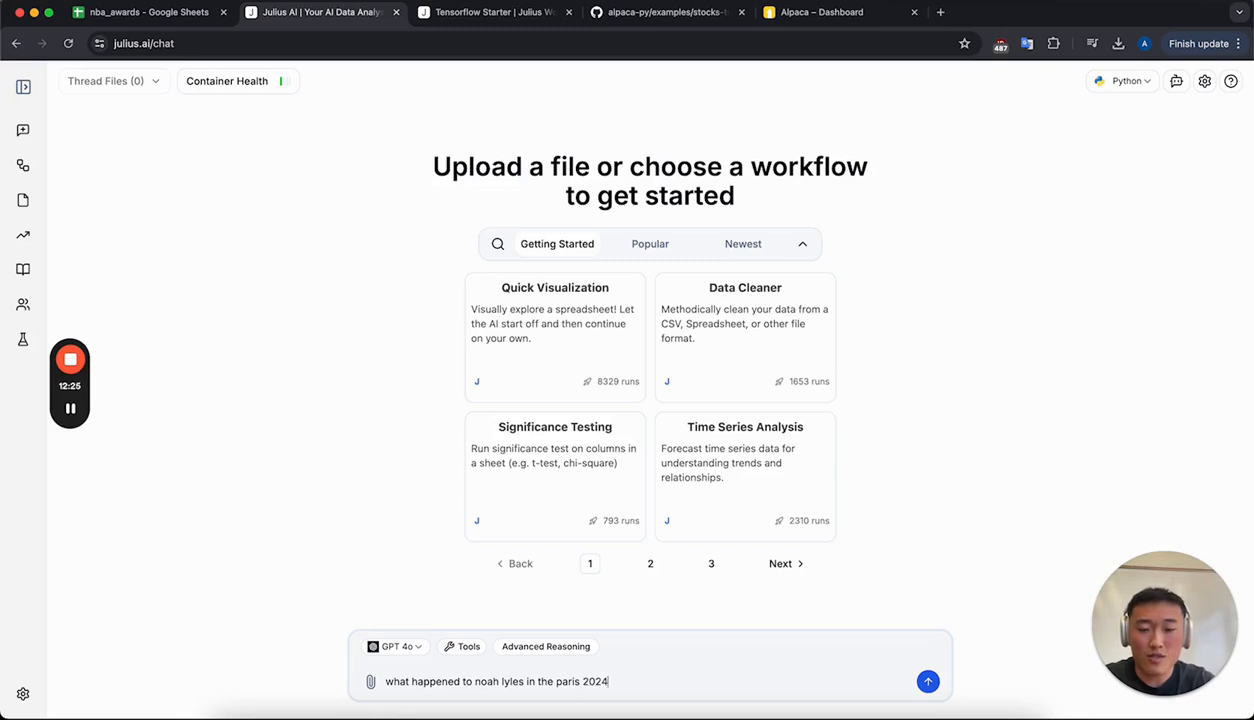
pyautogui.write('olympics?')
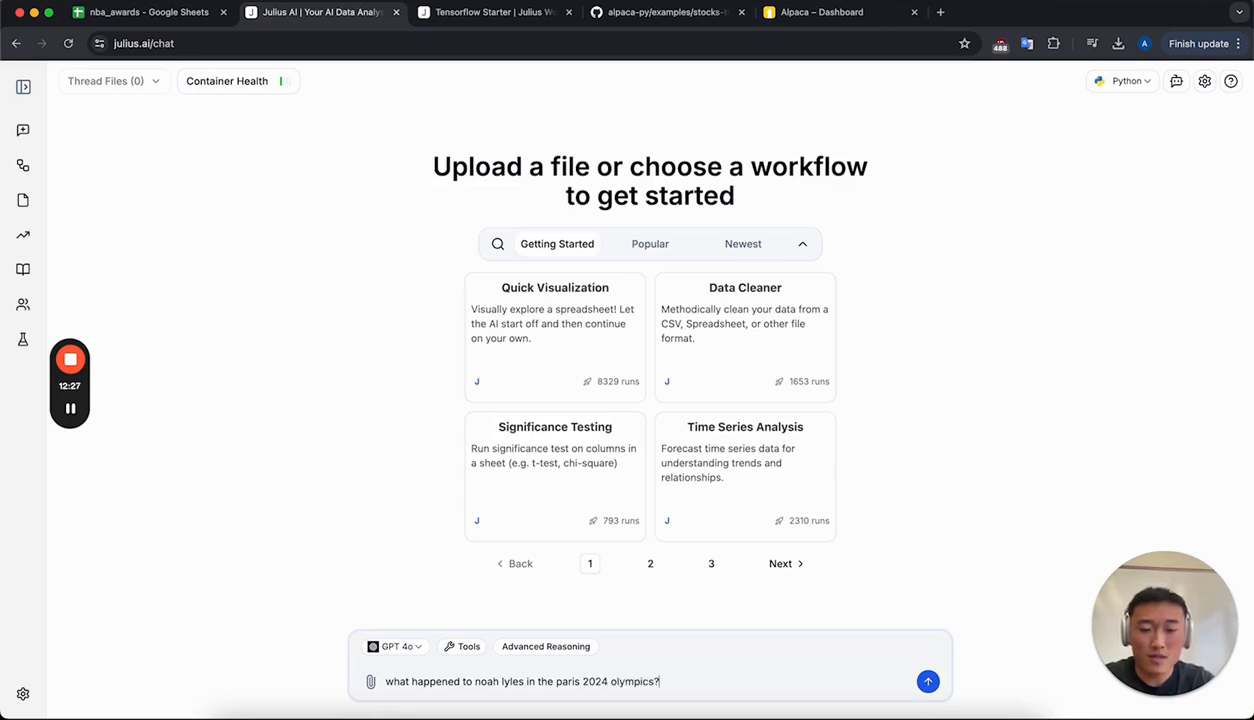
pyautogui.press('Return')
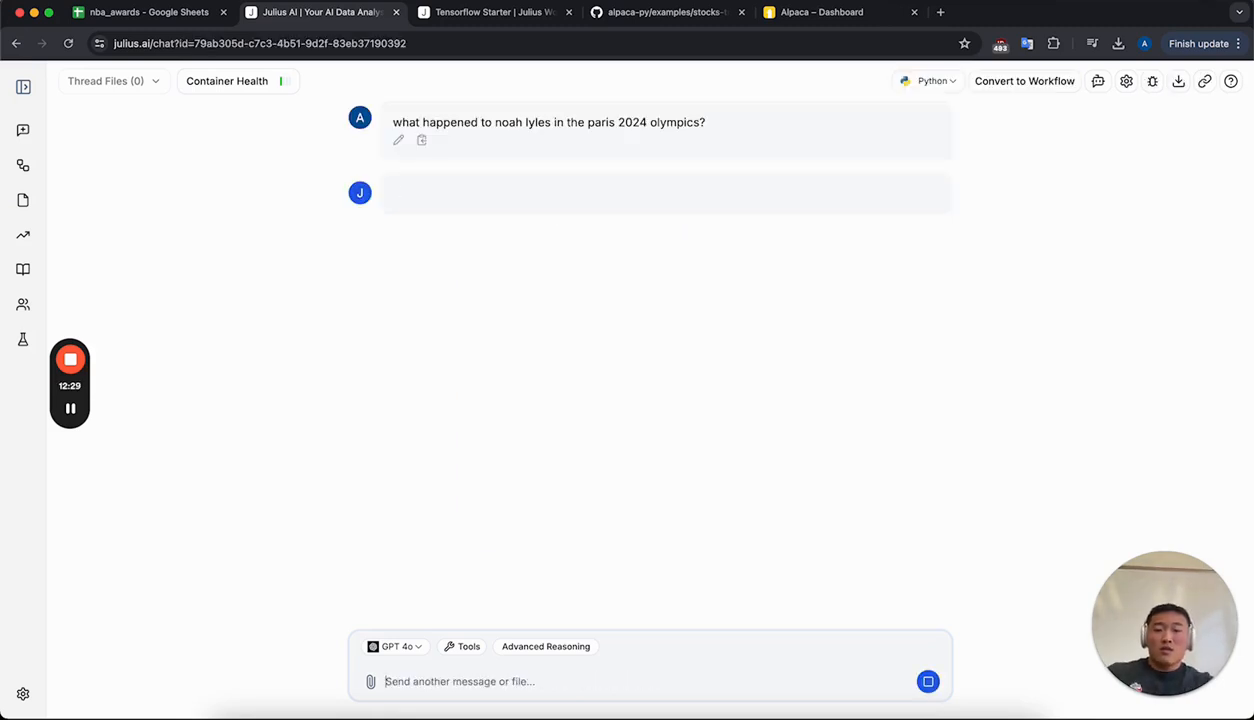
# Check the general settings for the Code, Web Search, Autorun Code and Advanced Reasoning options, leaving them as they are
pyautogui.click(455, 646)
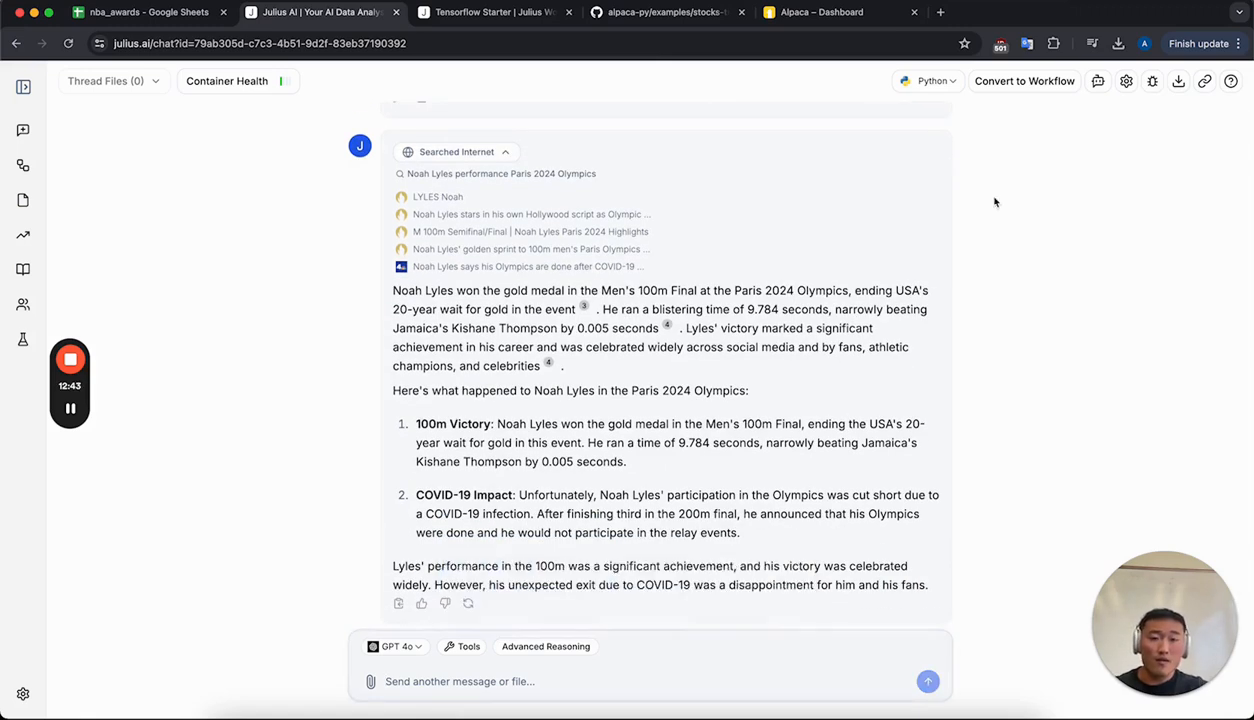
pyautogui.click(469, 646)
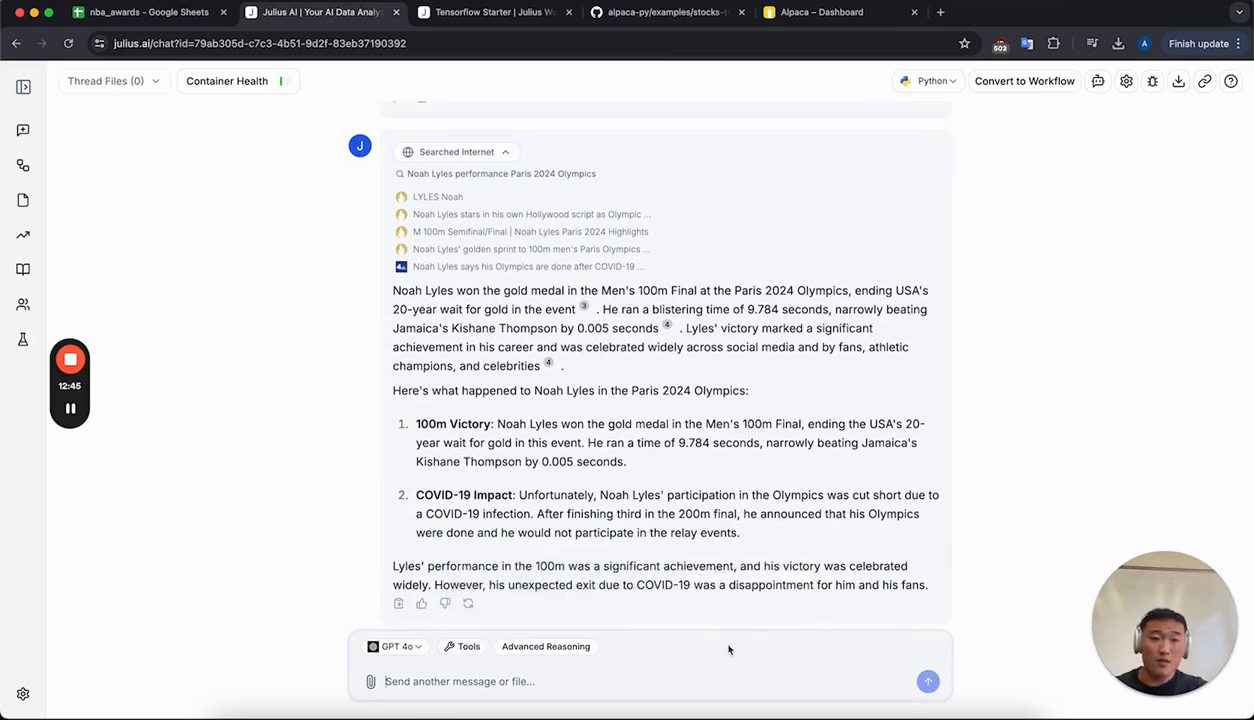
pyautogui.click(1126, 82)
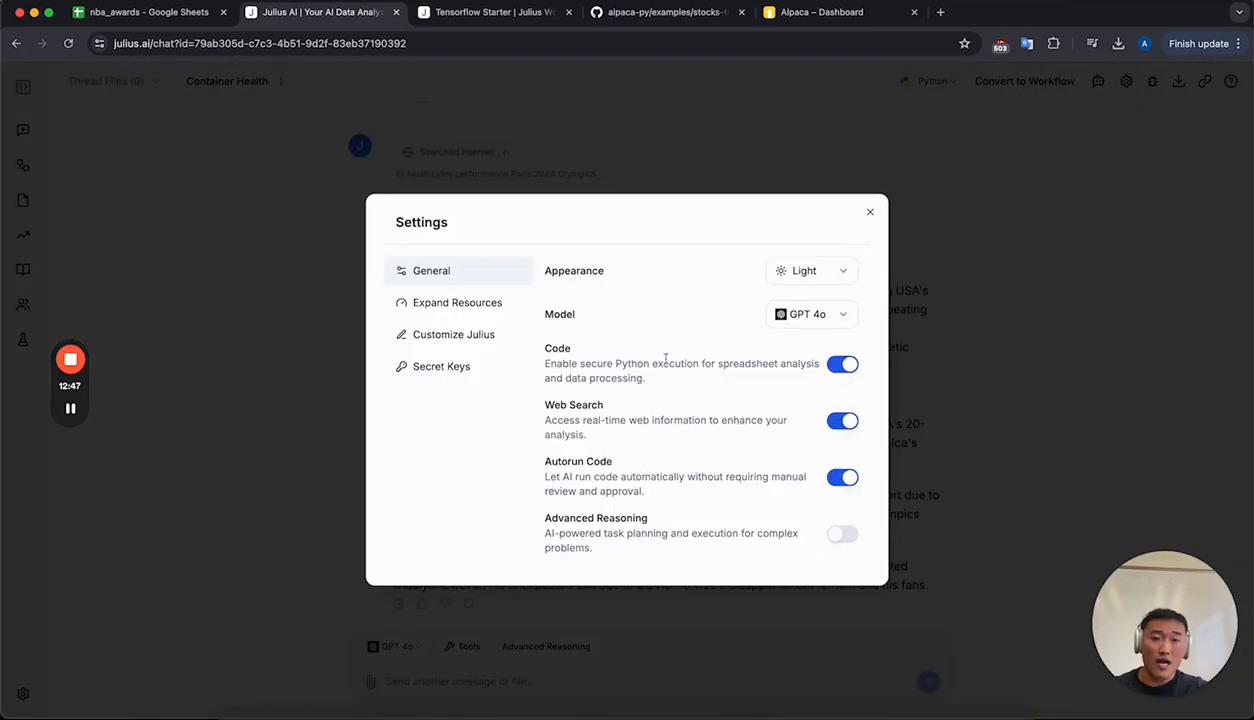
pyautogui.click(993, 234)
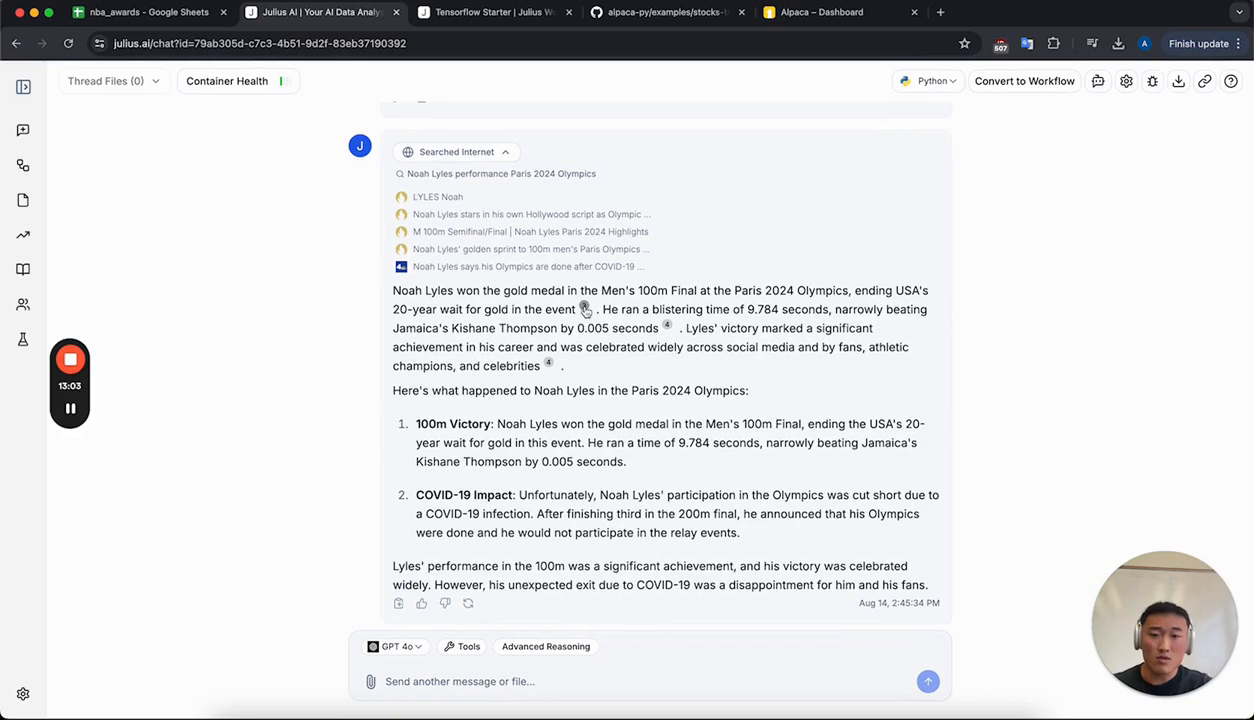
# View the olympics.com page cited as source 3 in the answer about Noah Lyles, and close it
pyautogui.moveTo(585, 310)
pyautogui.click(633, 337)
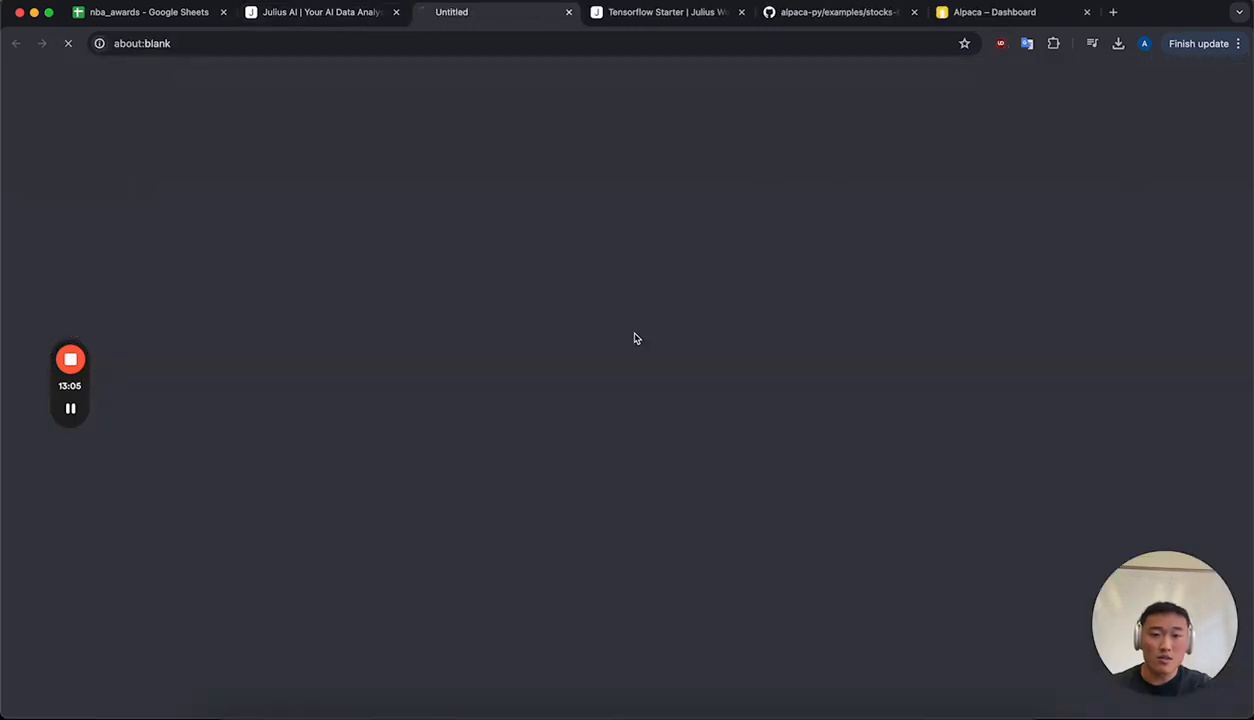
pyautogui.scroll(-15, 820, 428)
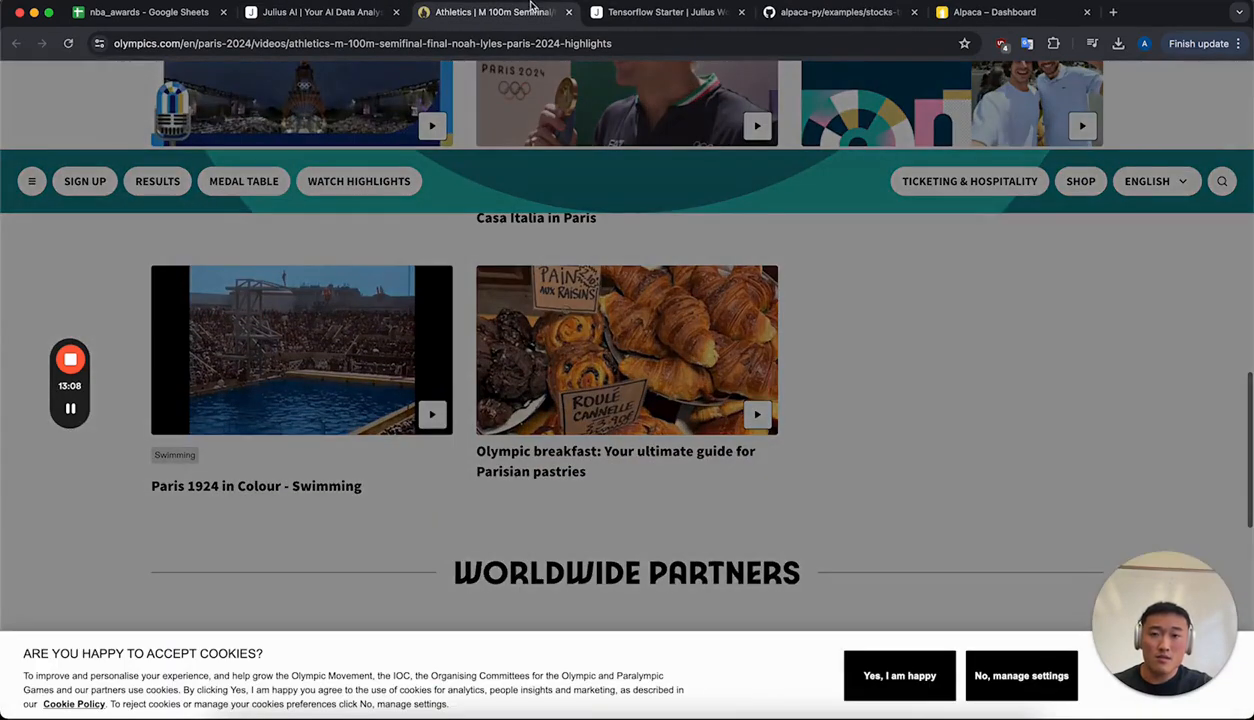
pyautogui.click(568, 12)
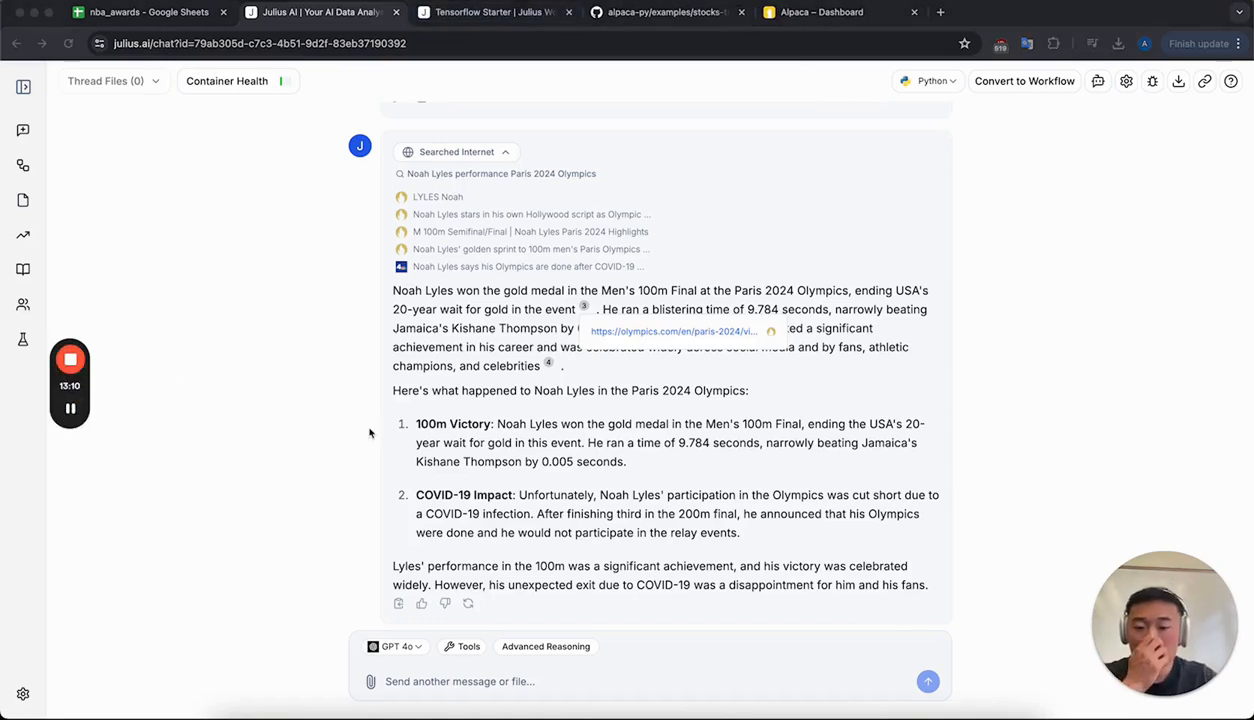
# Switch the chat's tool mode to Model Chat and set its model to Gemini Flash
pyautogui.click(460, 652)
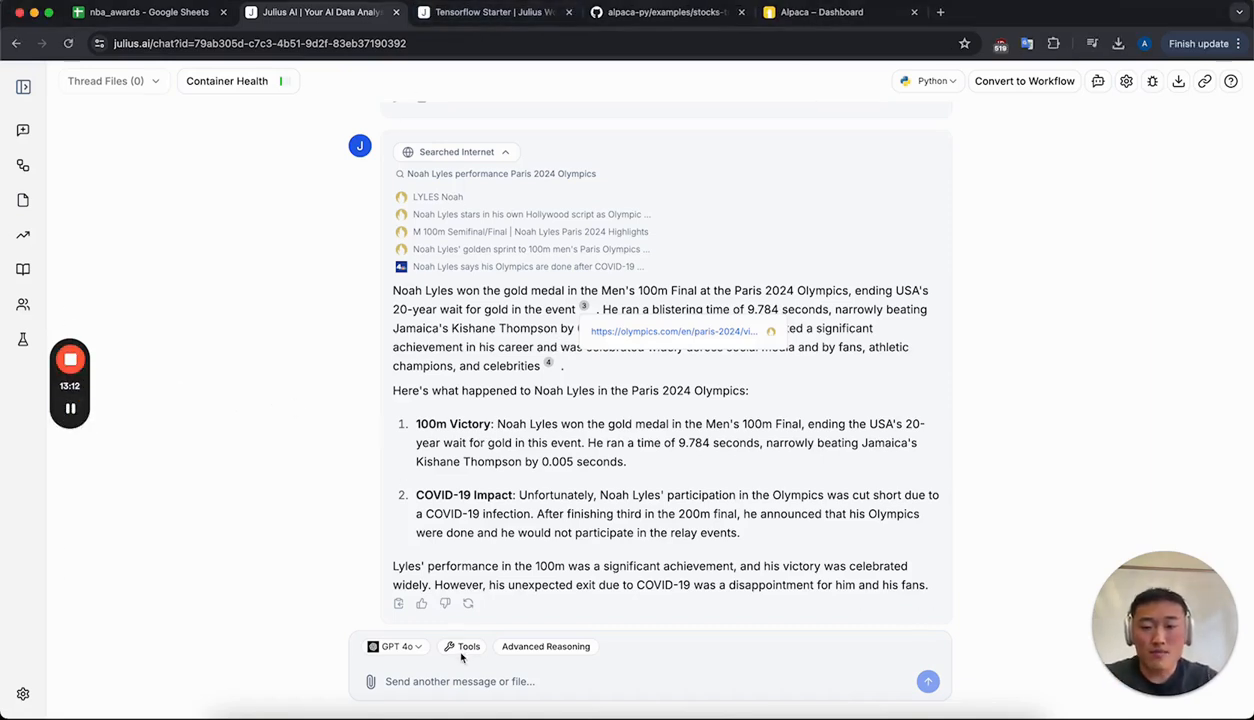
pyautogui.click(462, 646)
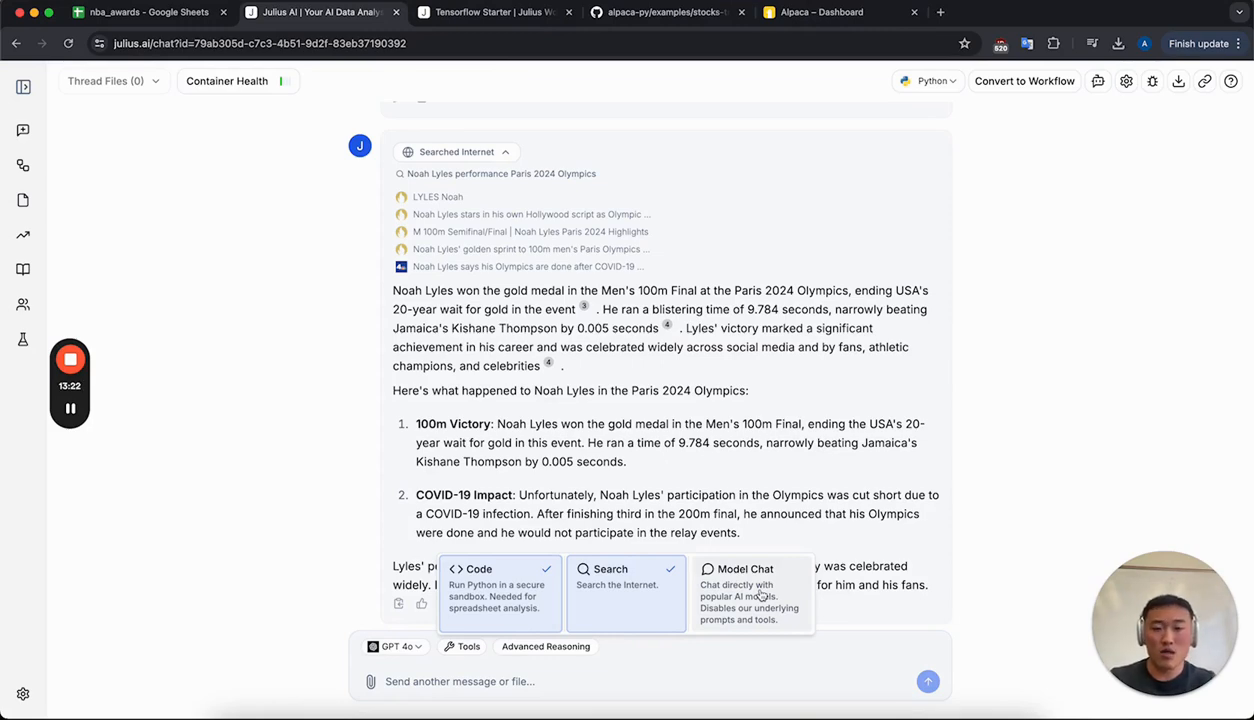
pyautogui.click(398, 647)
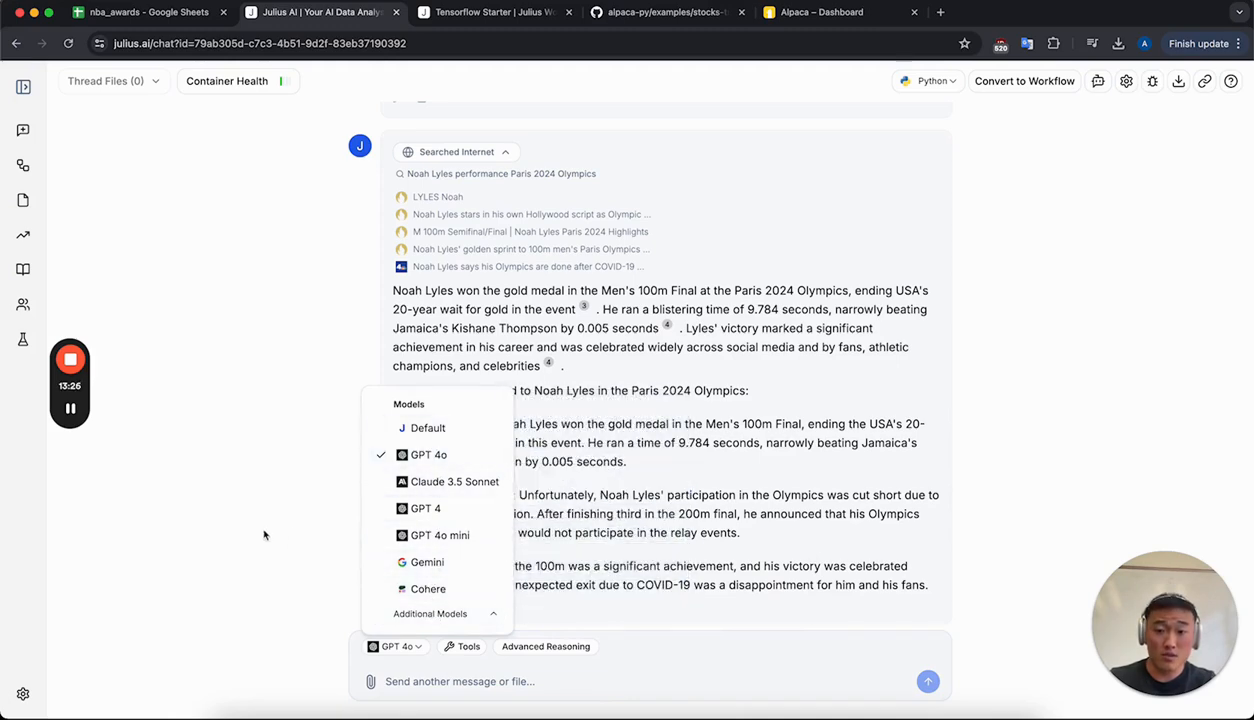
pyautogui.click(305, 541)
pyautogui.click(467, 648)
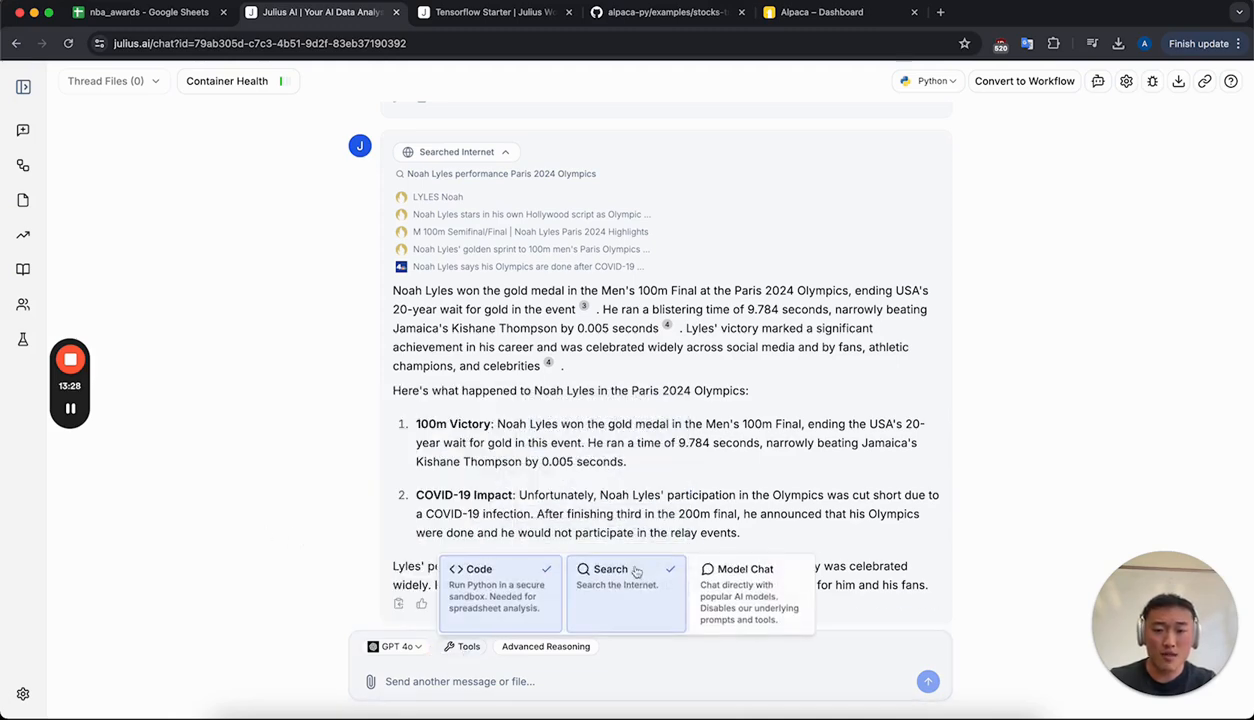
pyautogui.click(762, 597)
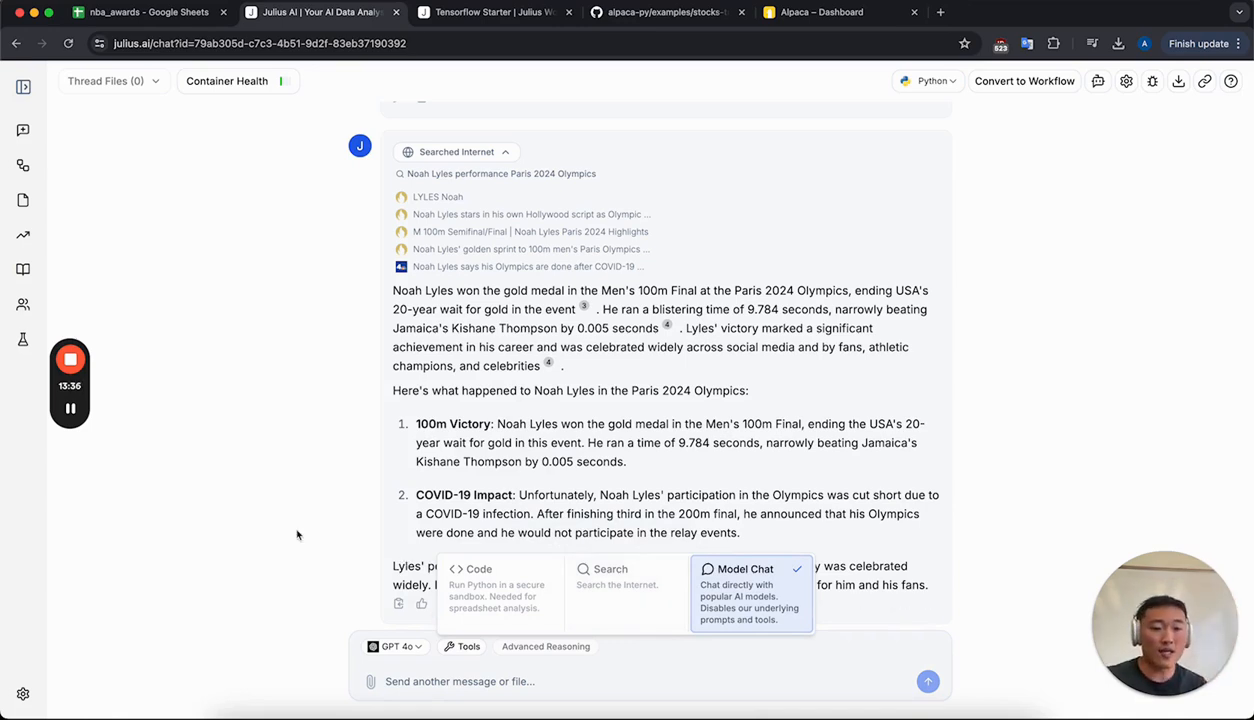
pyautogui.click(390, 647)
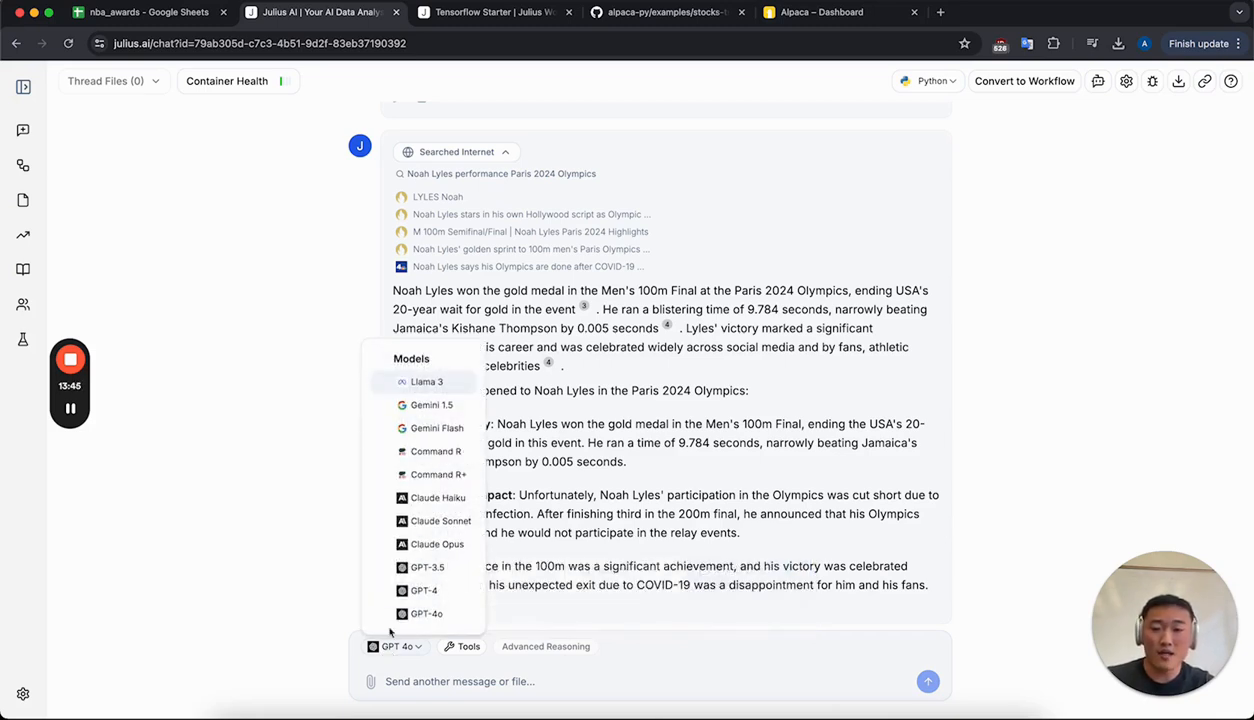
pyautogui.click(437, 428)
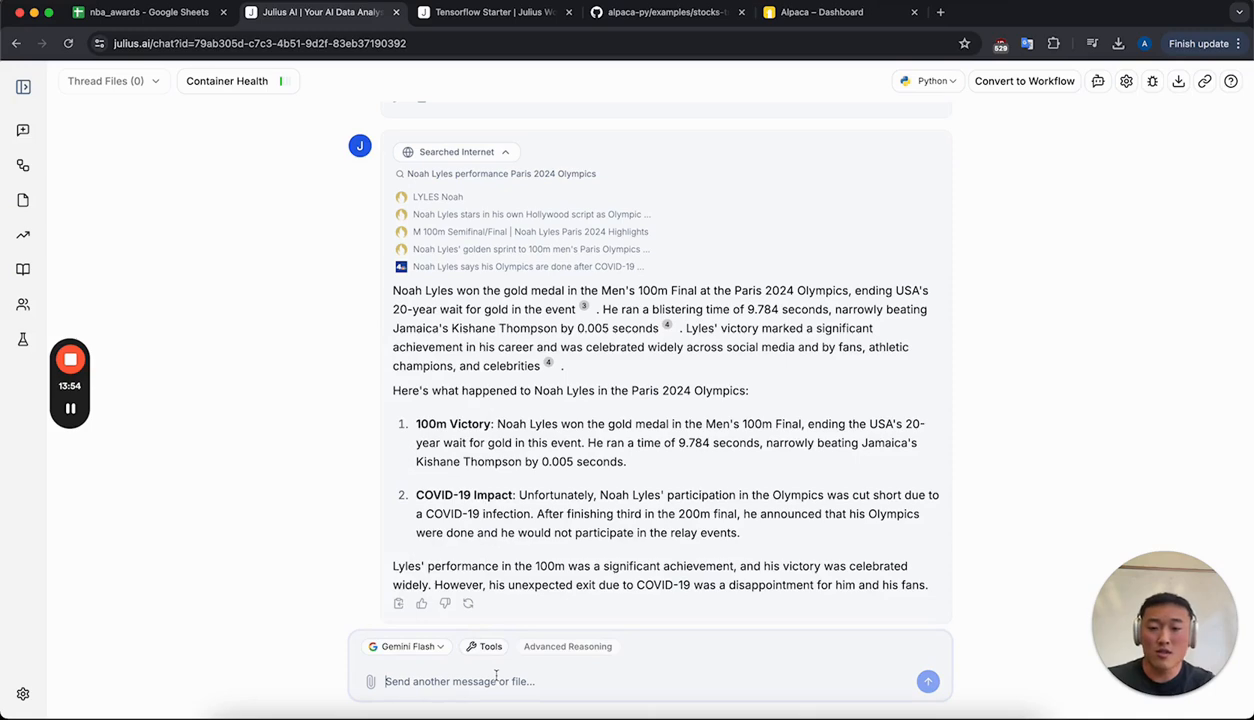
# Send the prompt "what are the advantages and disadvantages of using python vs R for data analysis" in the chat
pyautogui.click(72, 410)
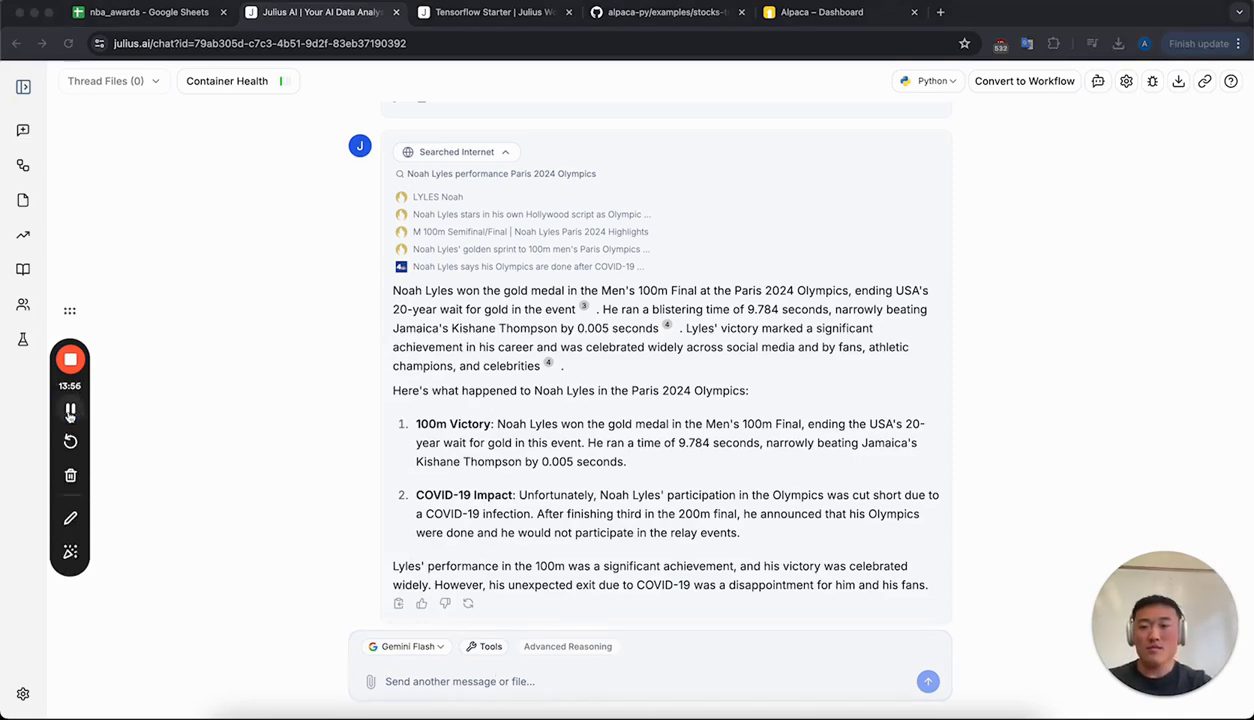
pyautogui.click(512, 681)
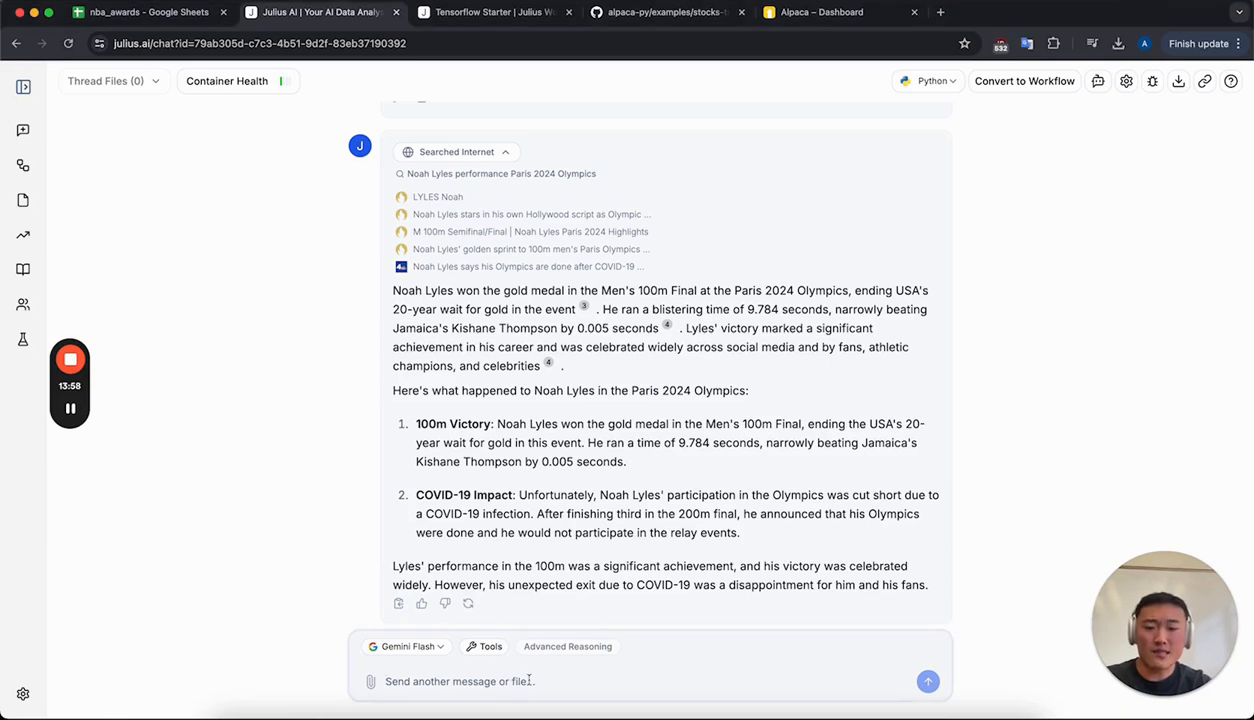
pyautogui.write('wha')
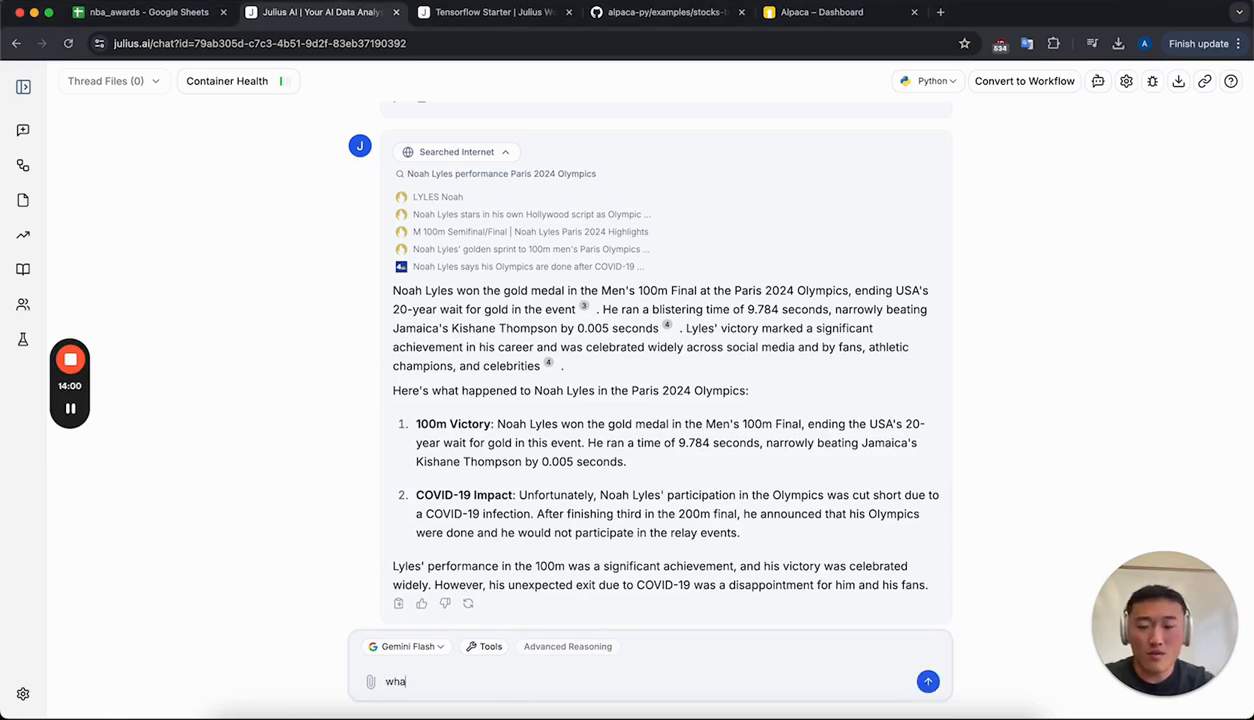
pyautogui.write('t are the advantage')
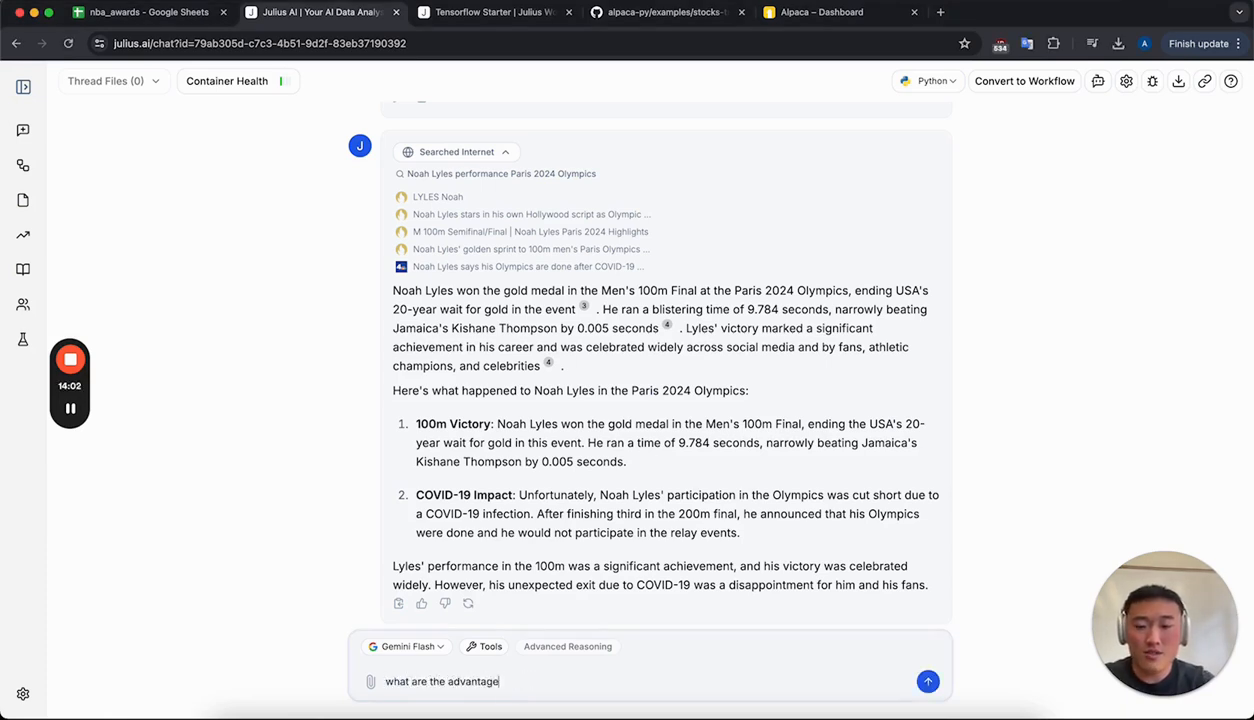
pyautogui.write('s on')
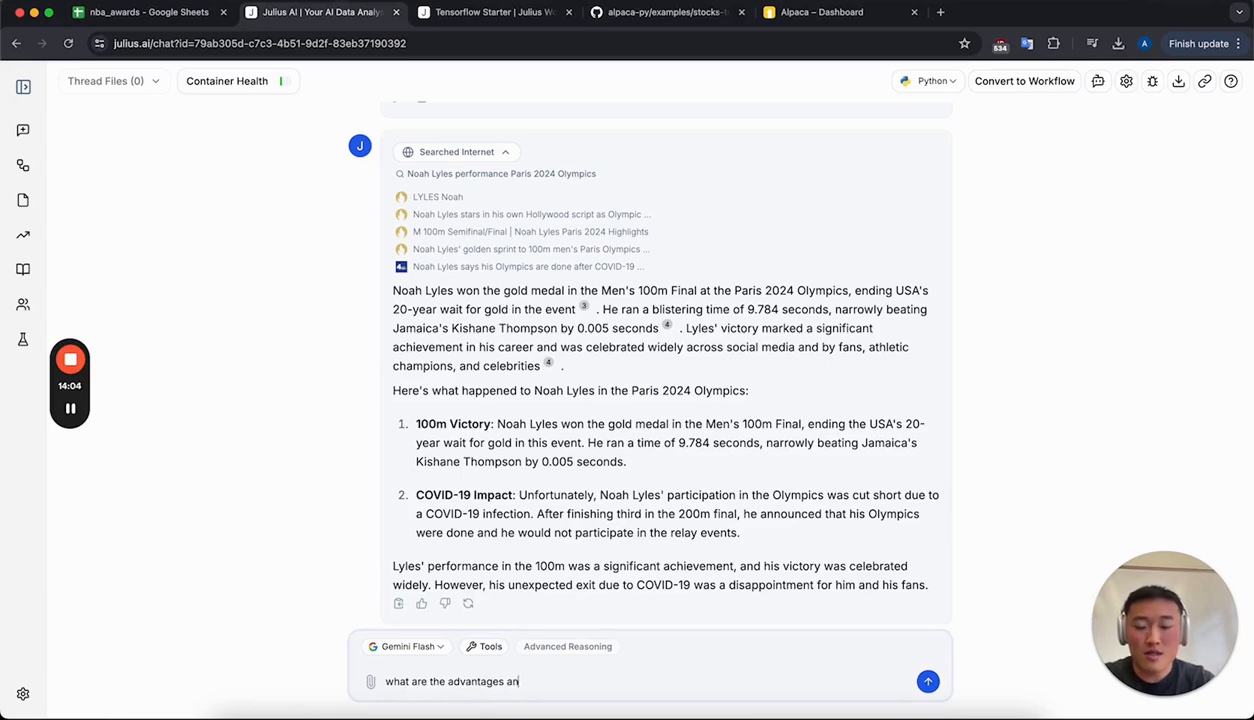
pyautogui.write('d disadv')
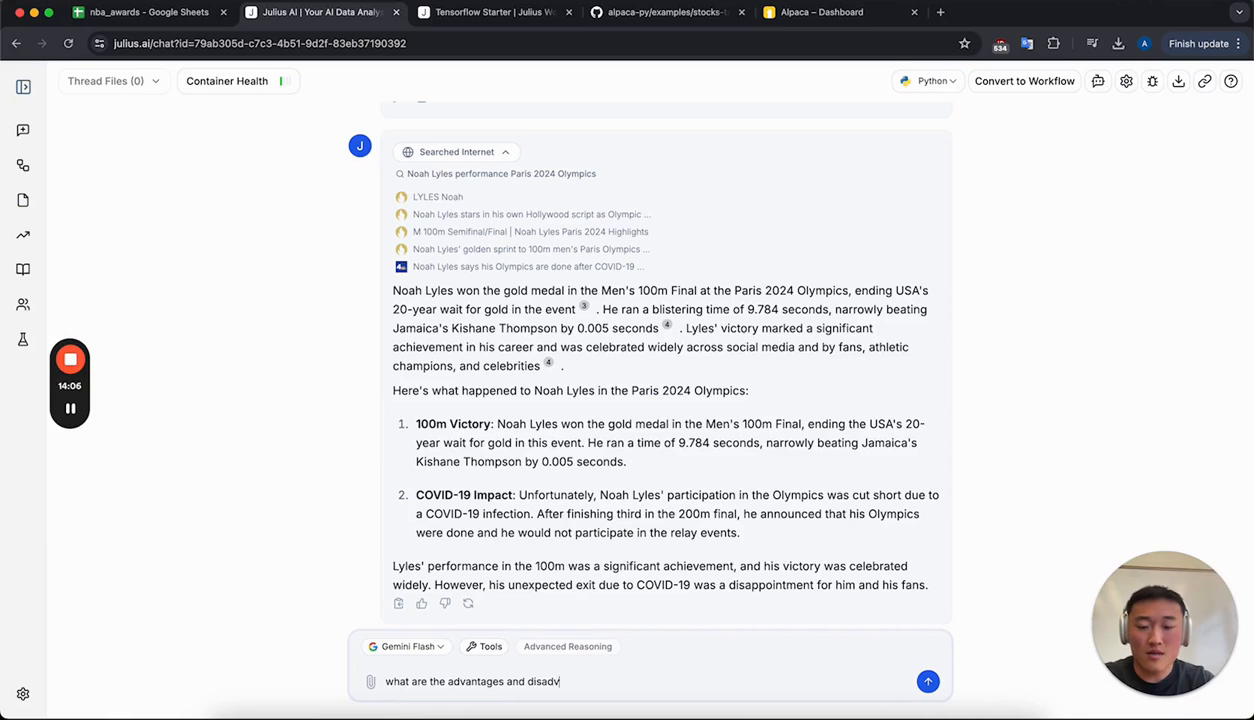
pyautogui.write('antages of using pyth')
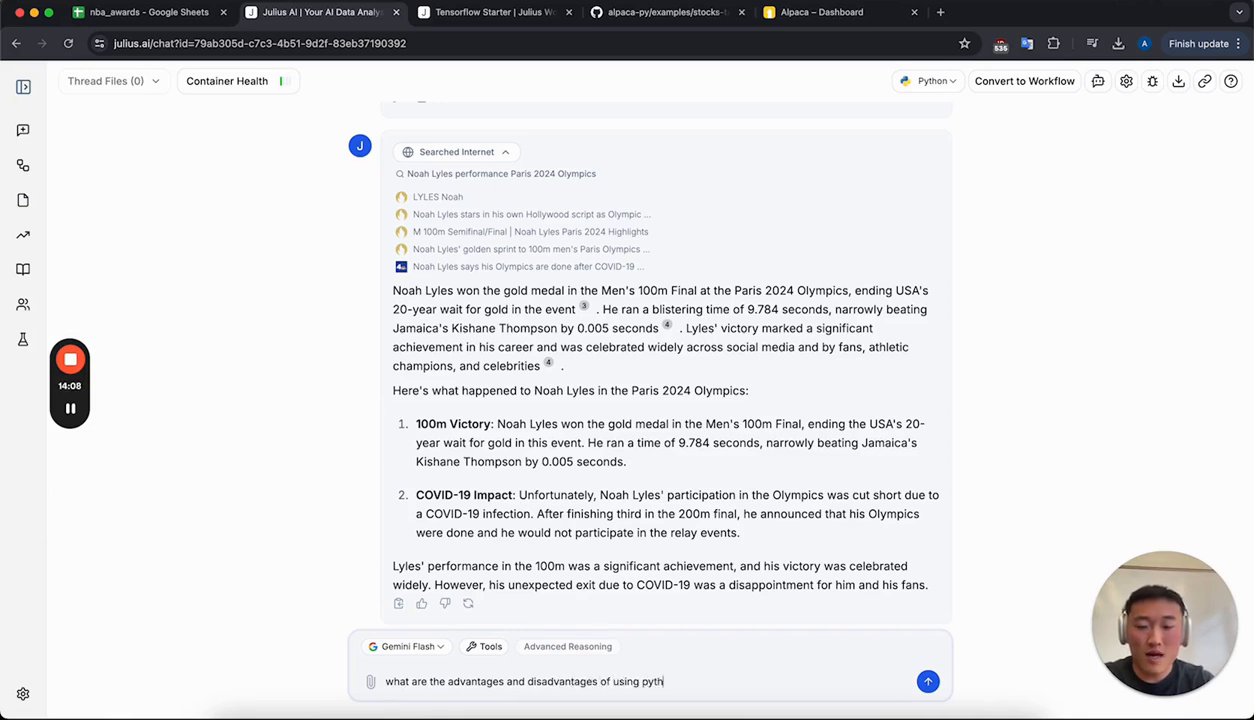
pyautogui.write('on vs R for ')
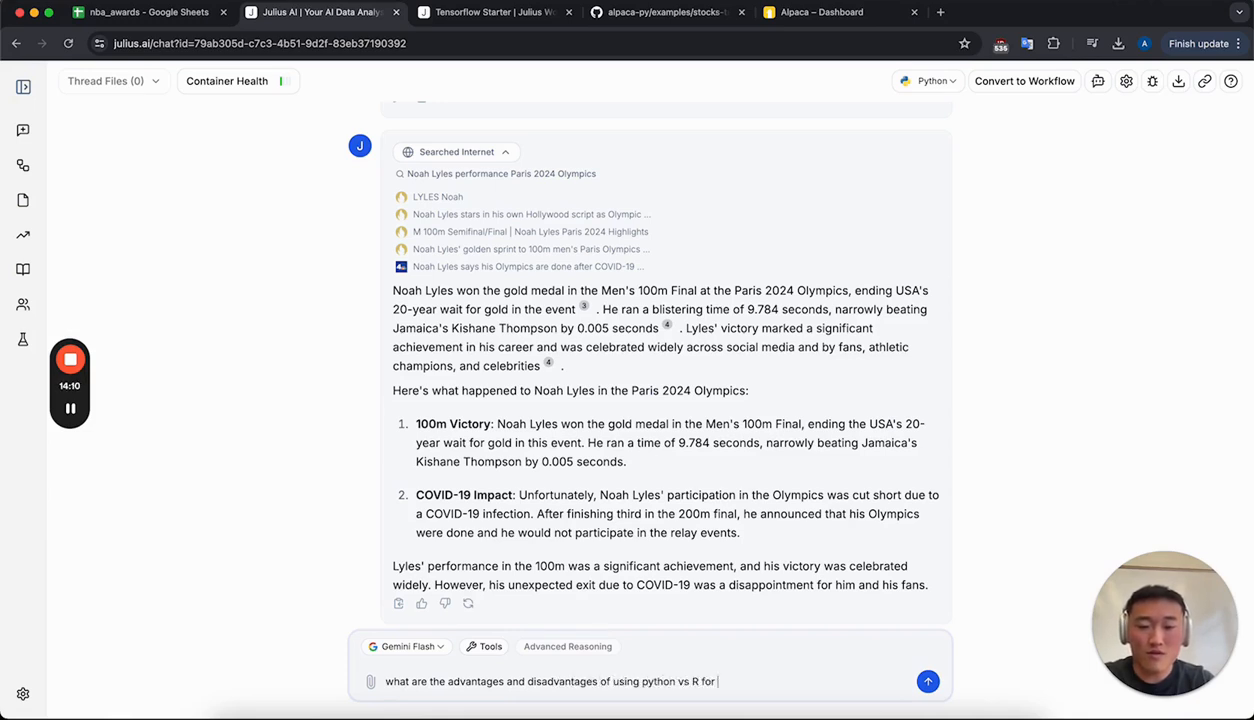
pyautogui.write('data analysis')
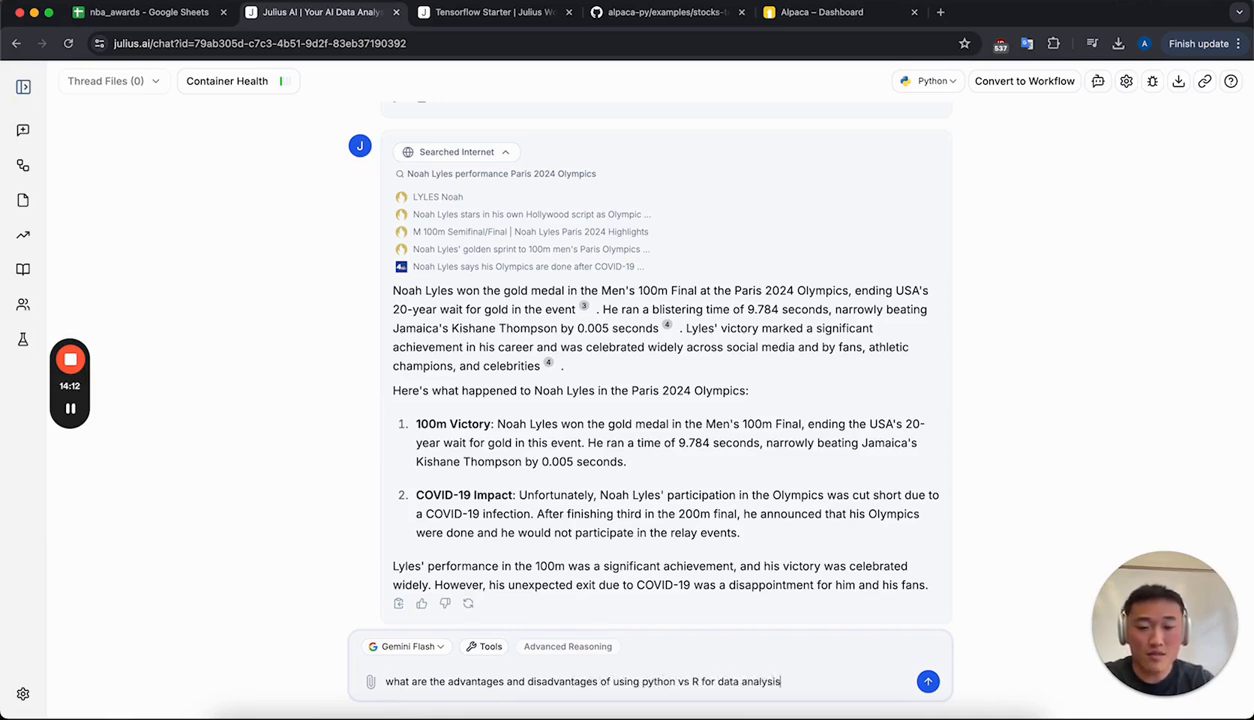
pyautogui.press('Return')
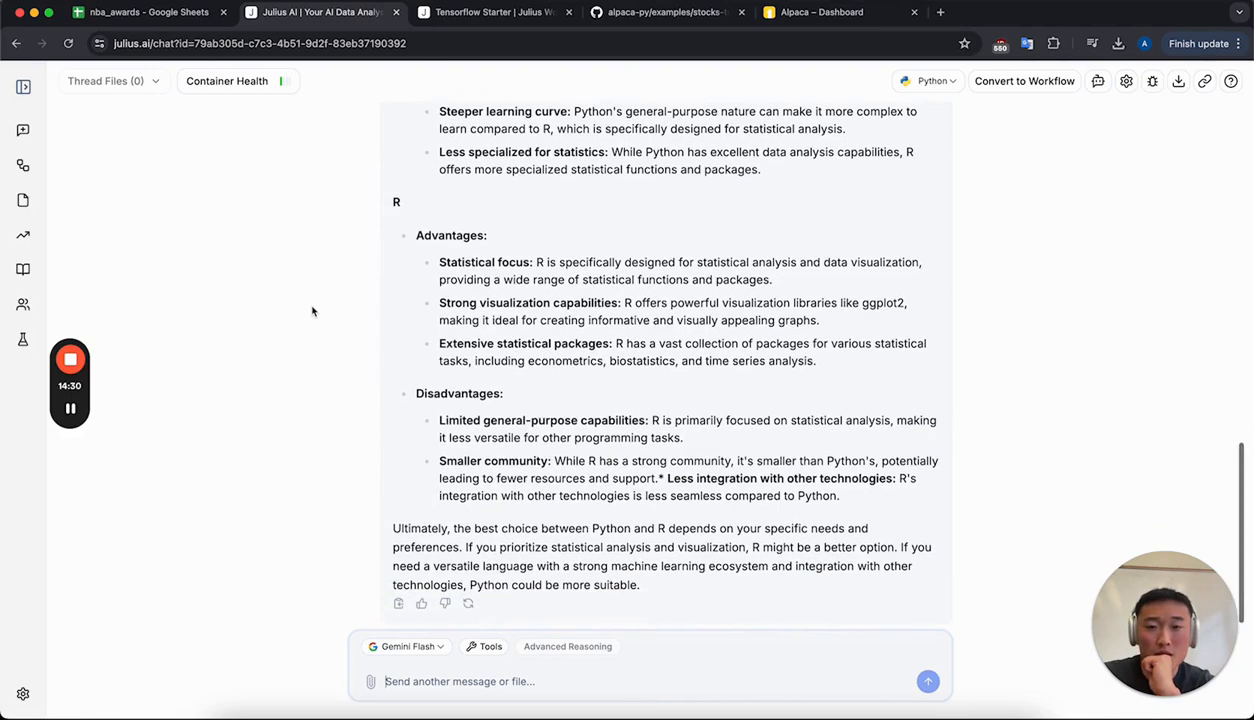
# Send the prompt "run python code to make a dataframe of numbers 1-100"
pyautogui.click(71, 410)
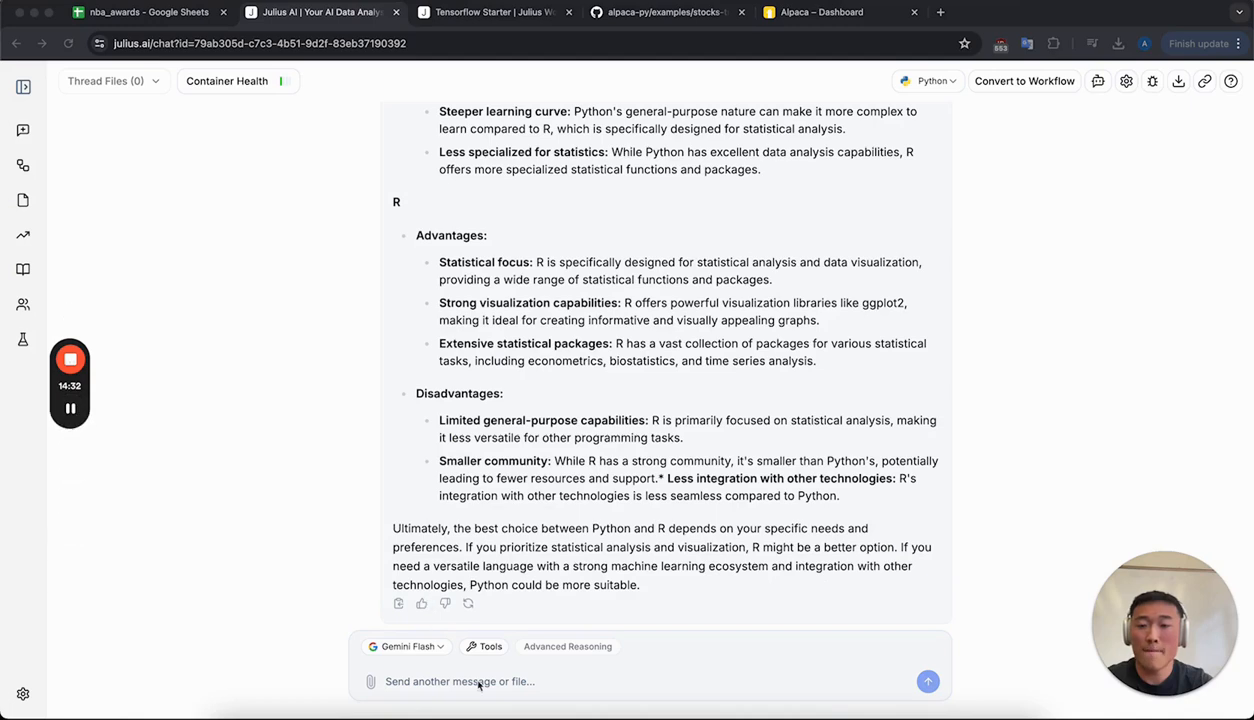
pyautogui.click(495, 687)
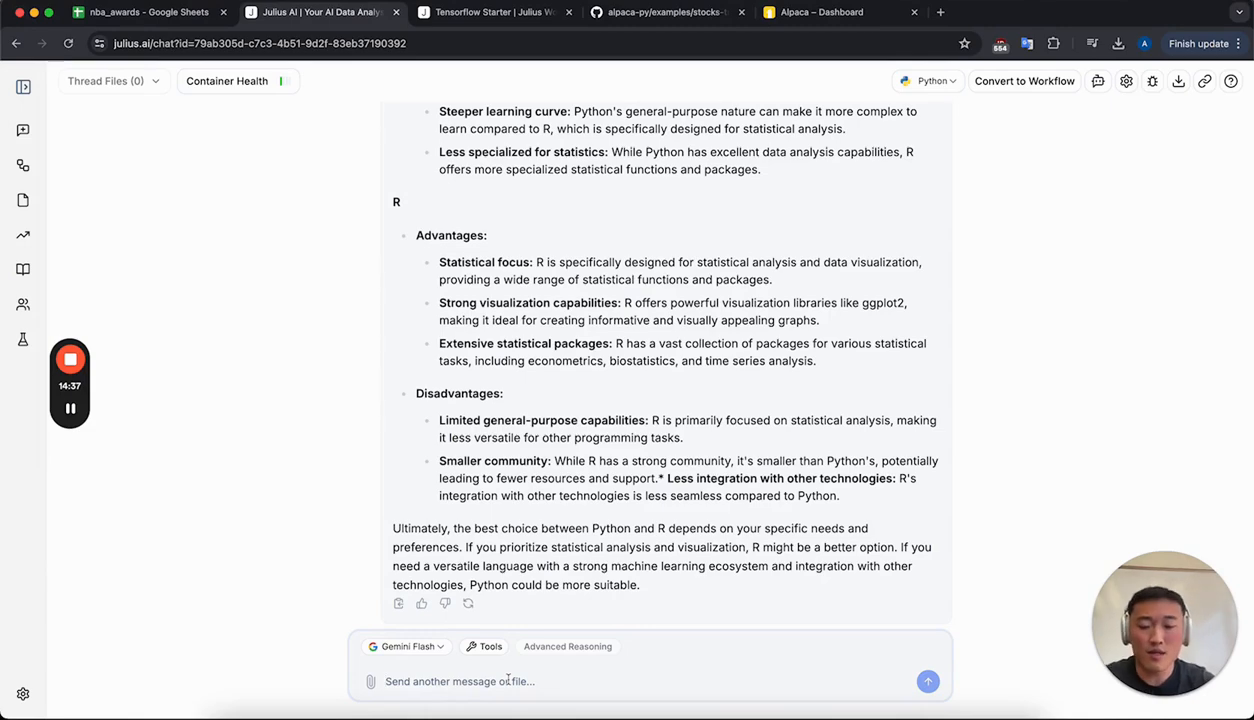
pyautogui.write('run python')
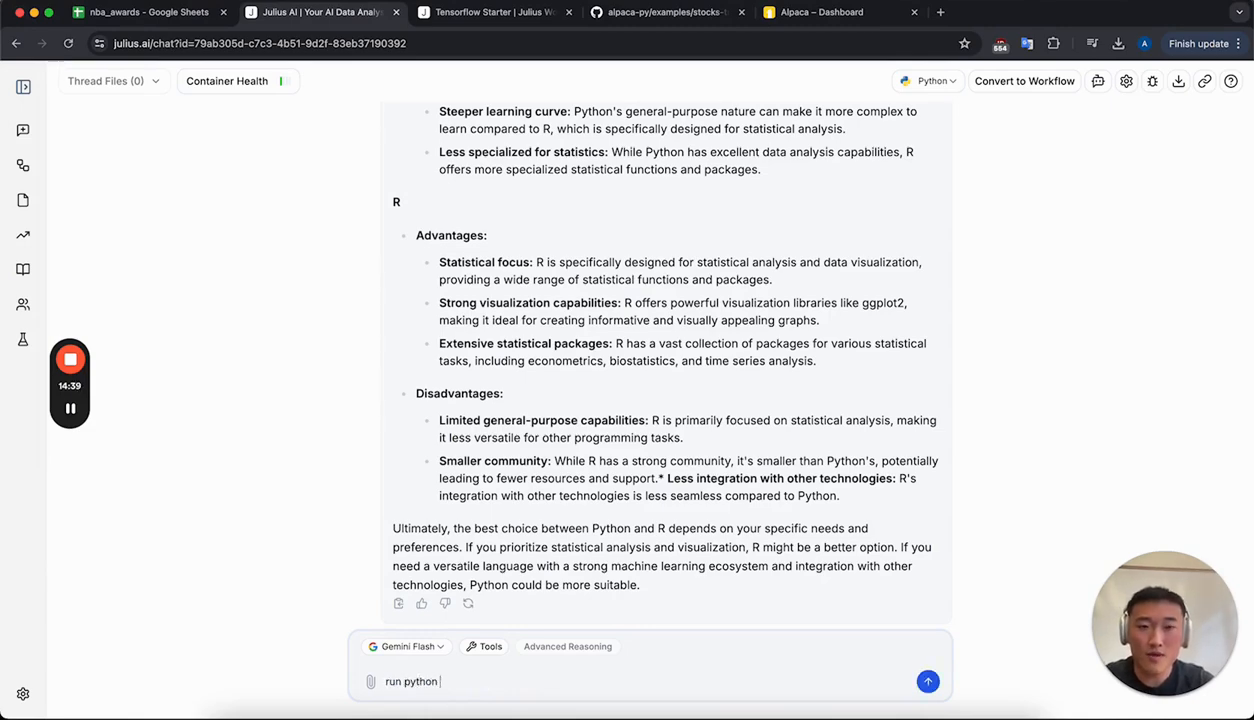
pyautogui.write(' code to ')
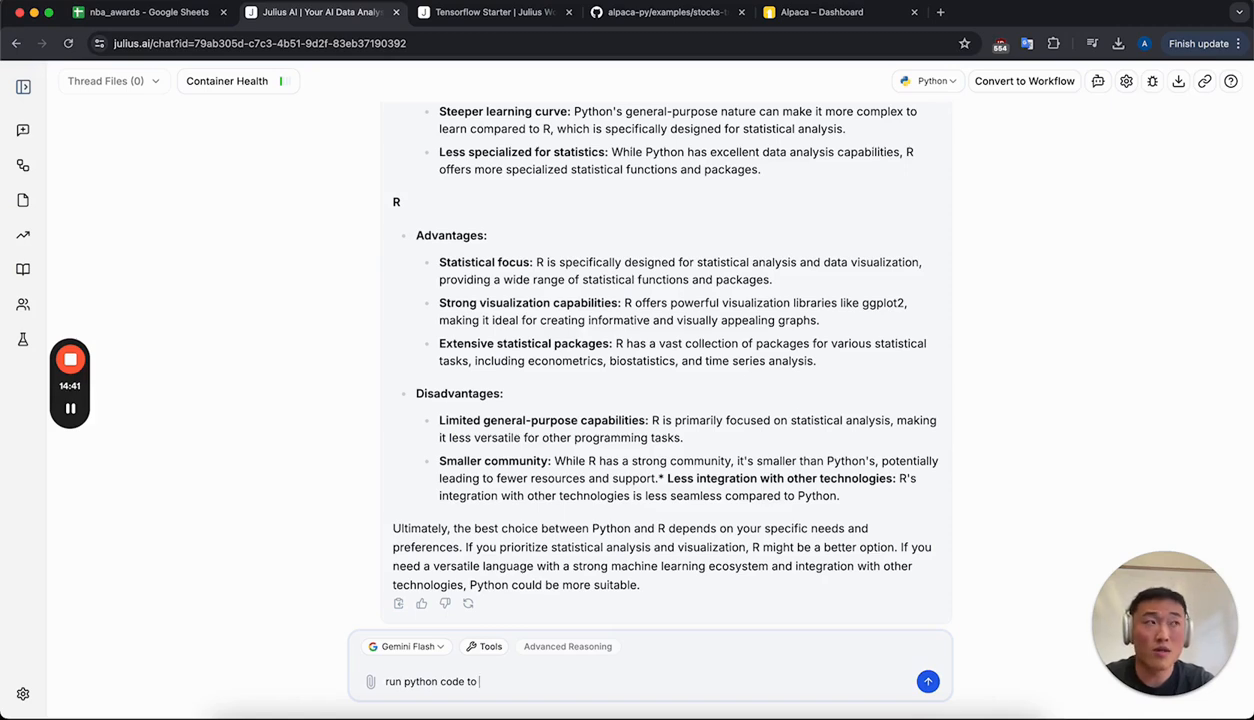
pyautogui.write('make a dataframe of ')
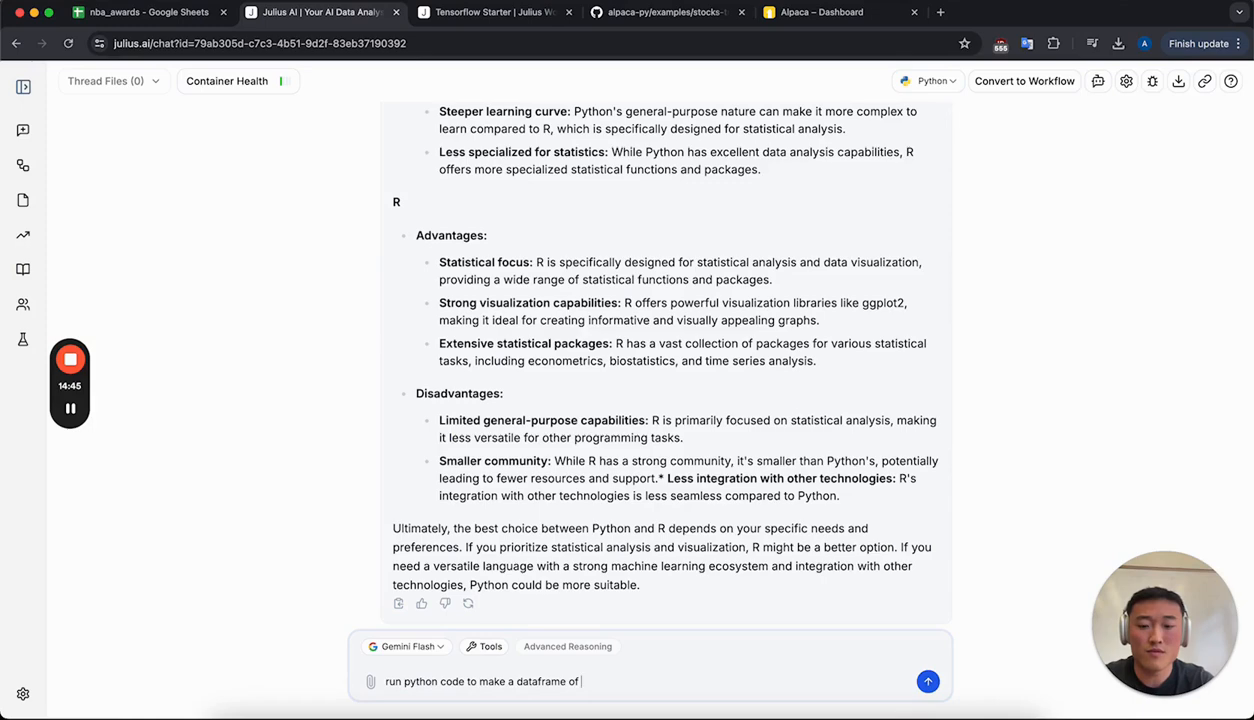
pyautogui.write('numbers 1')
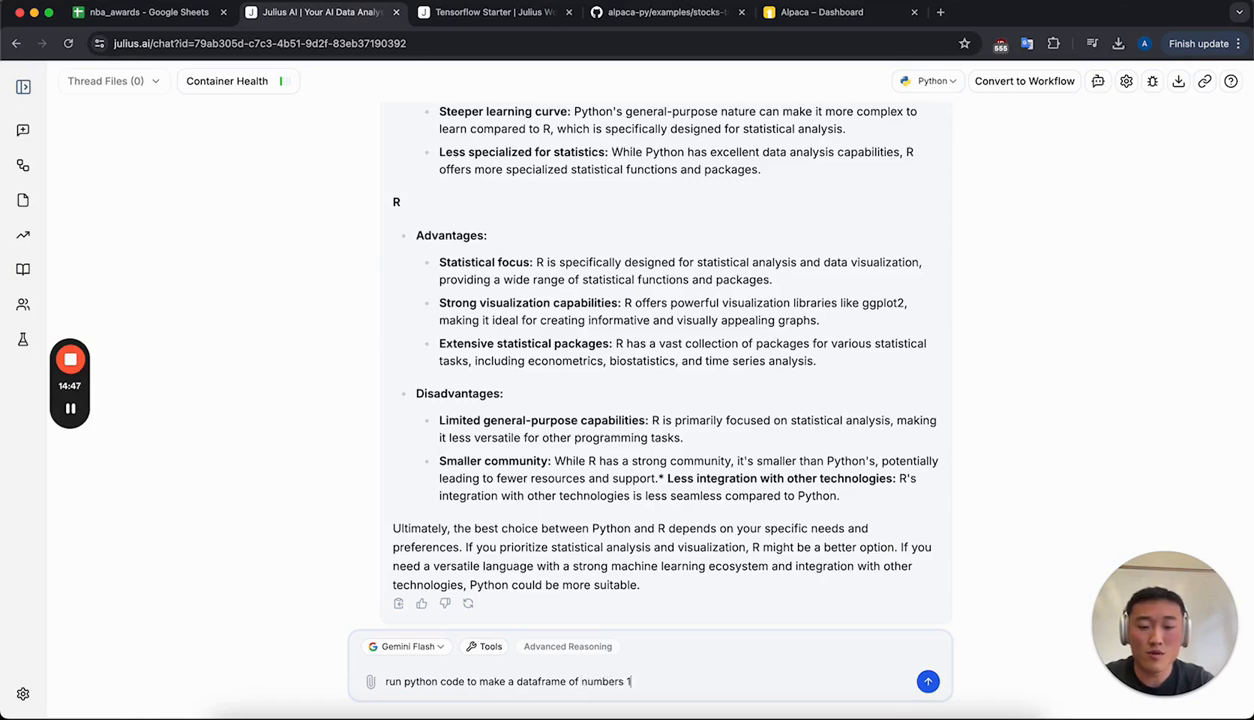
pyautogui.write('-100')
pyautogui.press('Return')
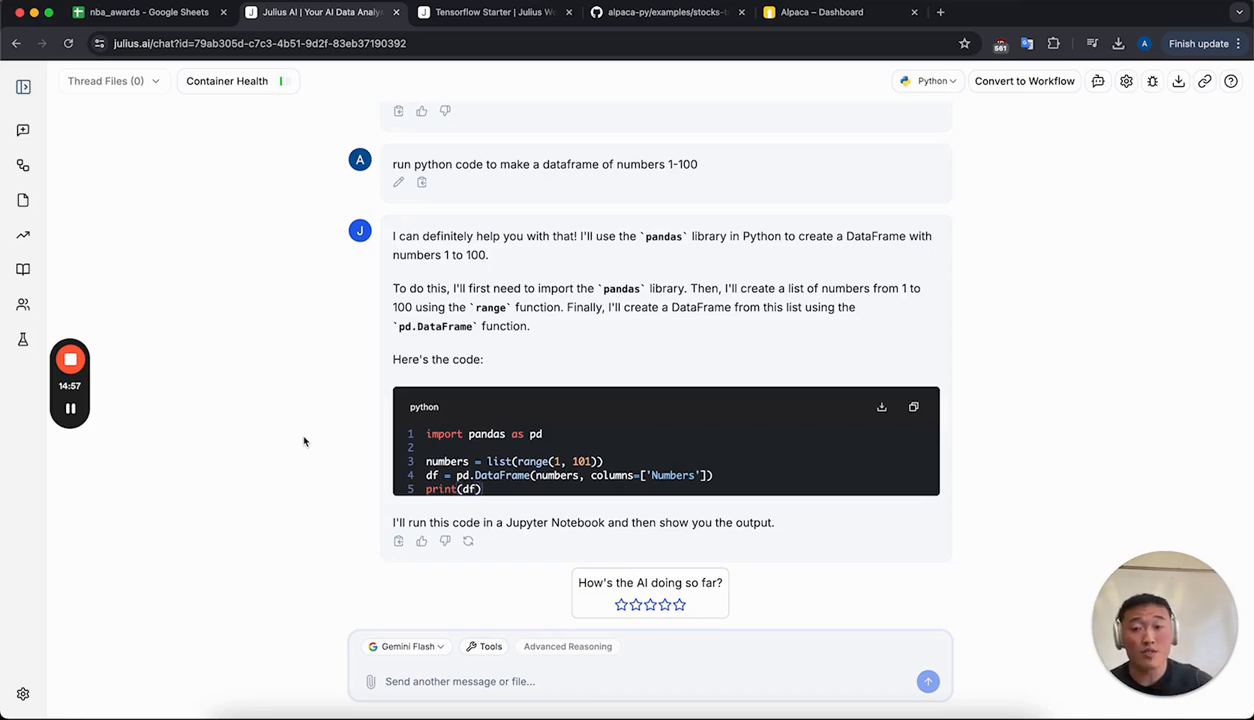
# Enable the Code tool in place of Model Chat and regenerate the answer to the dataframe prompt
pyautogui.click(488, 646)
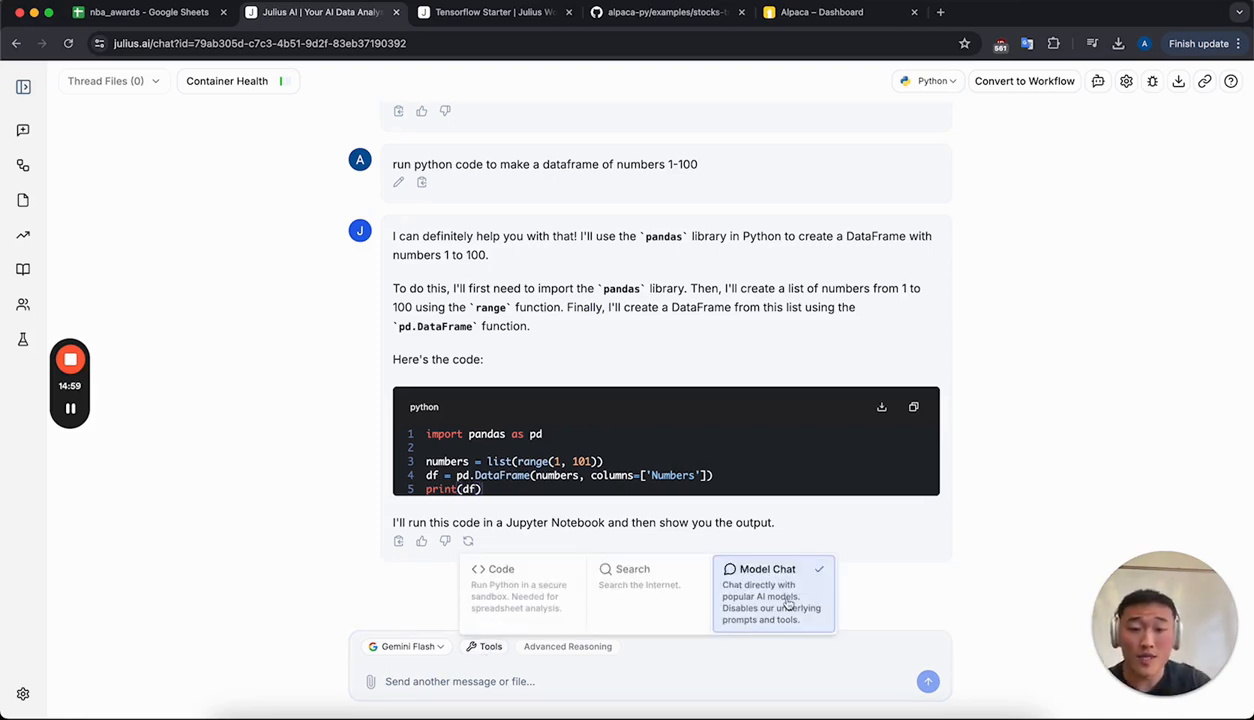
pyautogui.click(545, 590)
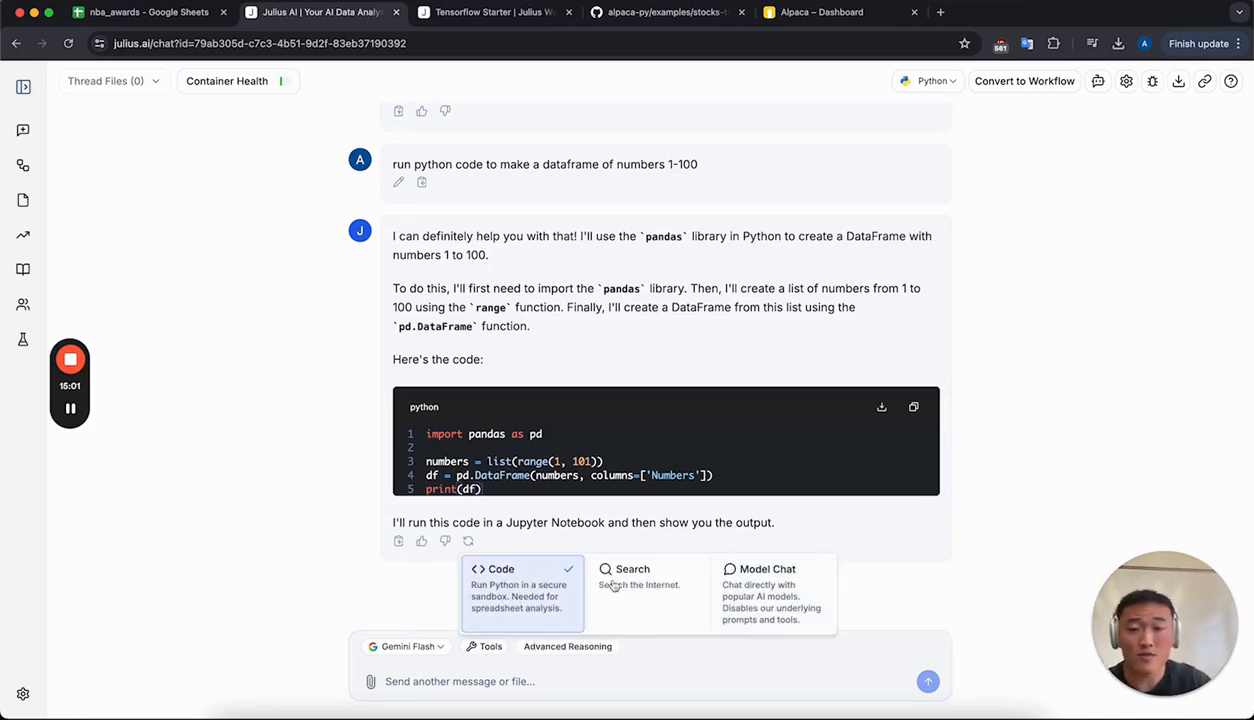
pyautogui.click(350, 563)
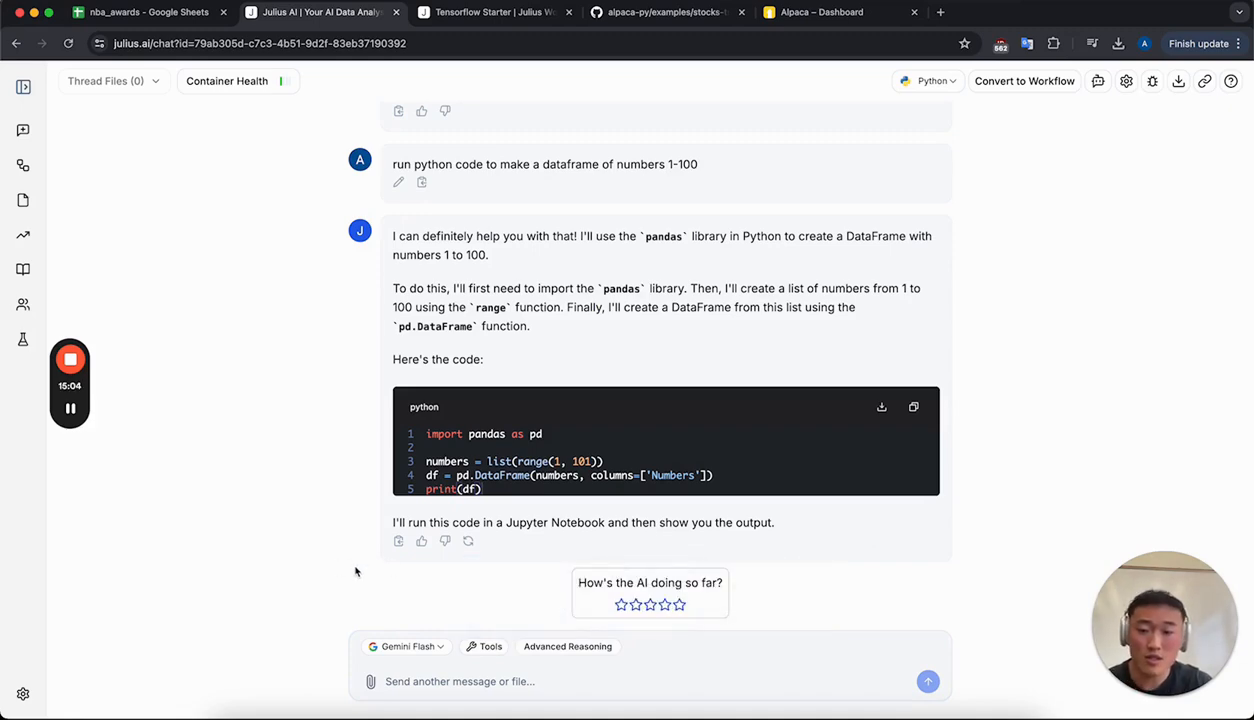
pyautogui.click(468, 541)
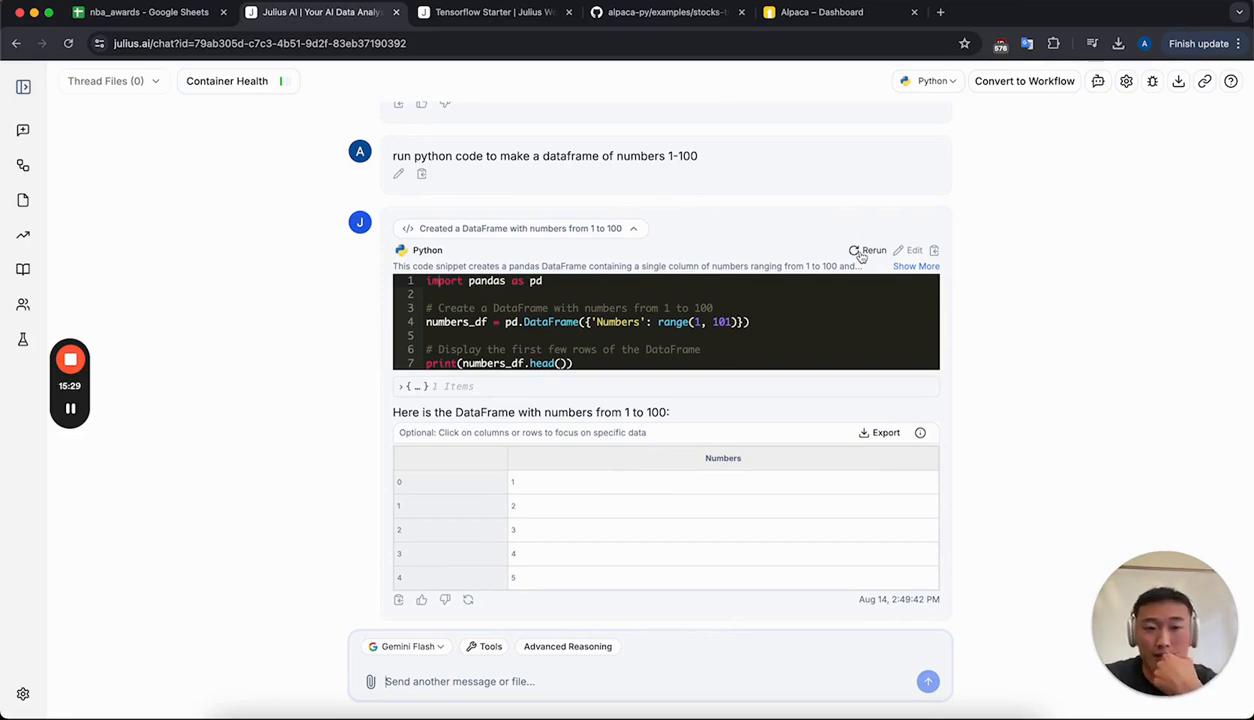
# Edit the dataframe code to use range(1, 51) with its comment reading "from 1 to 50", and save and run it
pyautogui.click(910, 250)
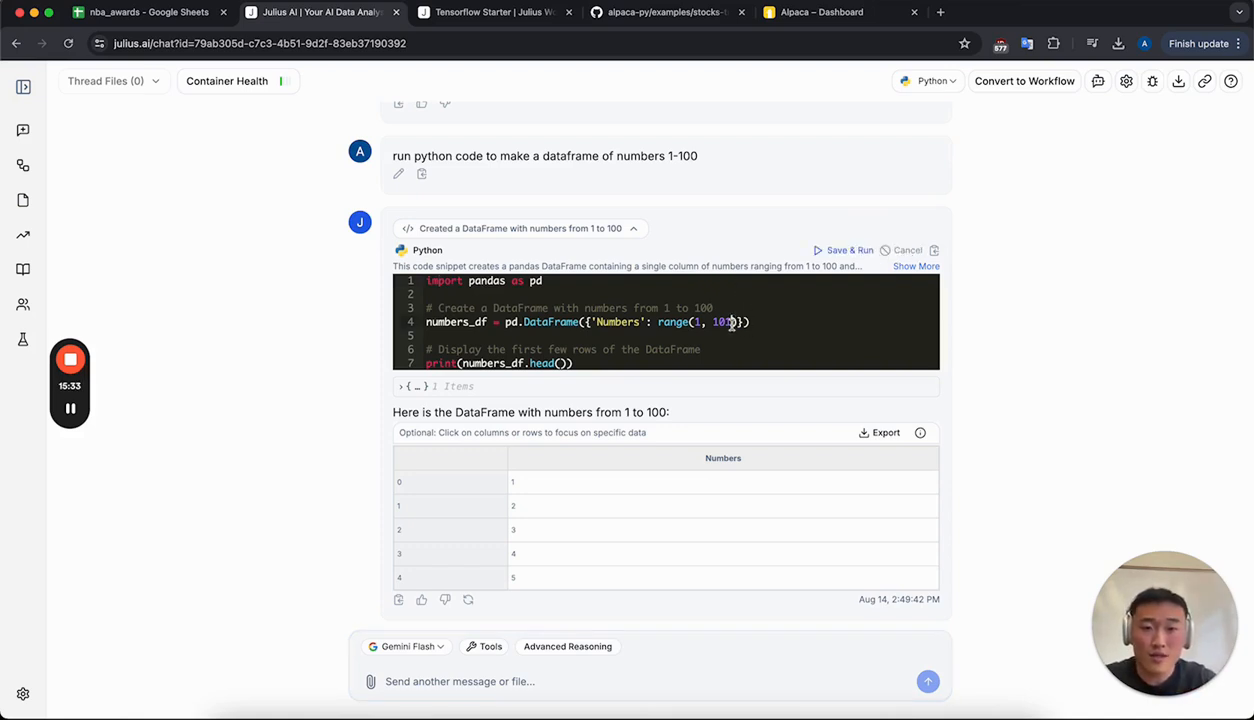
pyautogui.press('BackSpace')
pyautogui.press('BackSpace')
pyautogui.press('BackSpace')
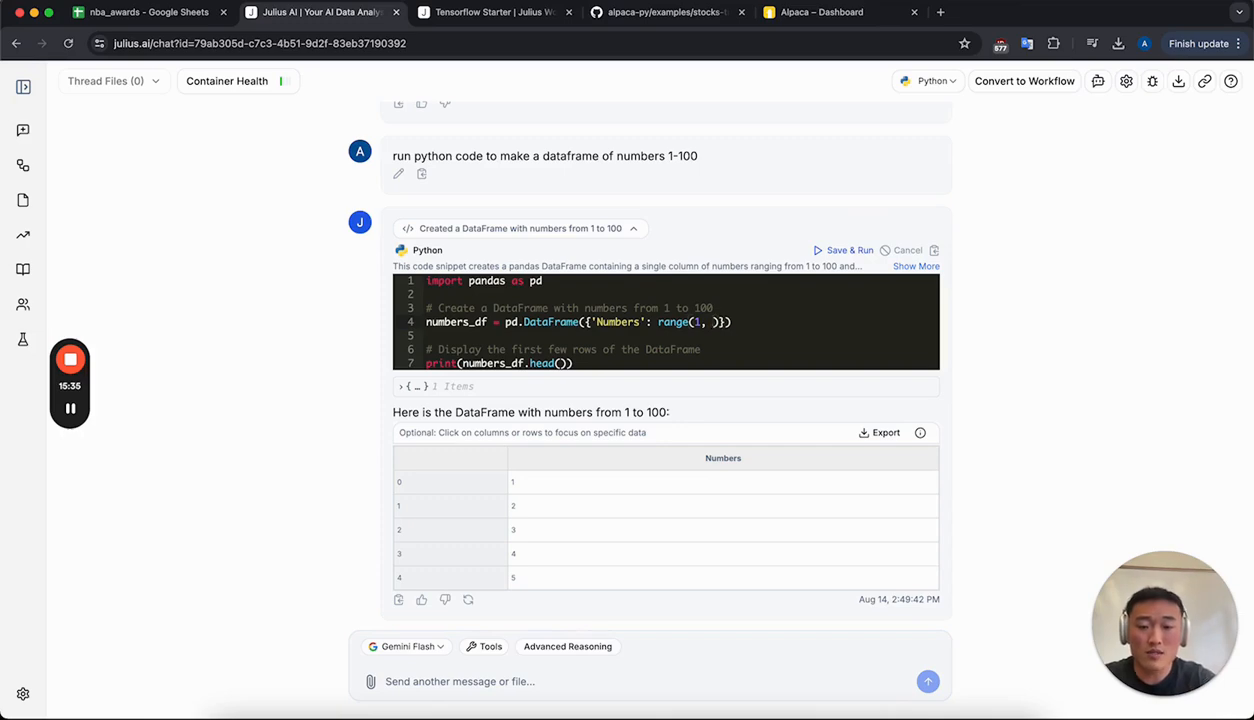
pyautogui.write('50')
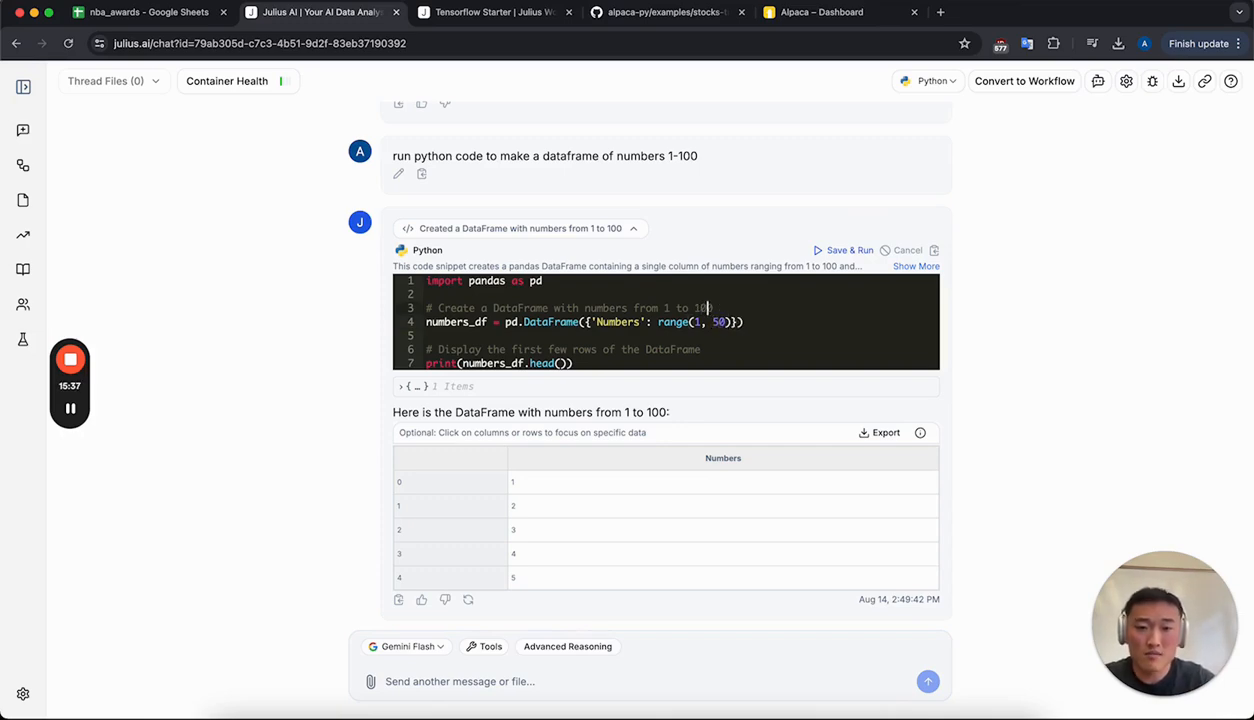
pyautogui.press('BackSpace')
pyautogui.press('BackSpace')
pyautogui.press('BackSpace')
pyautogui.write('50')
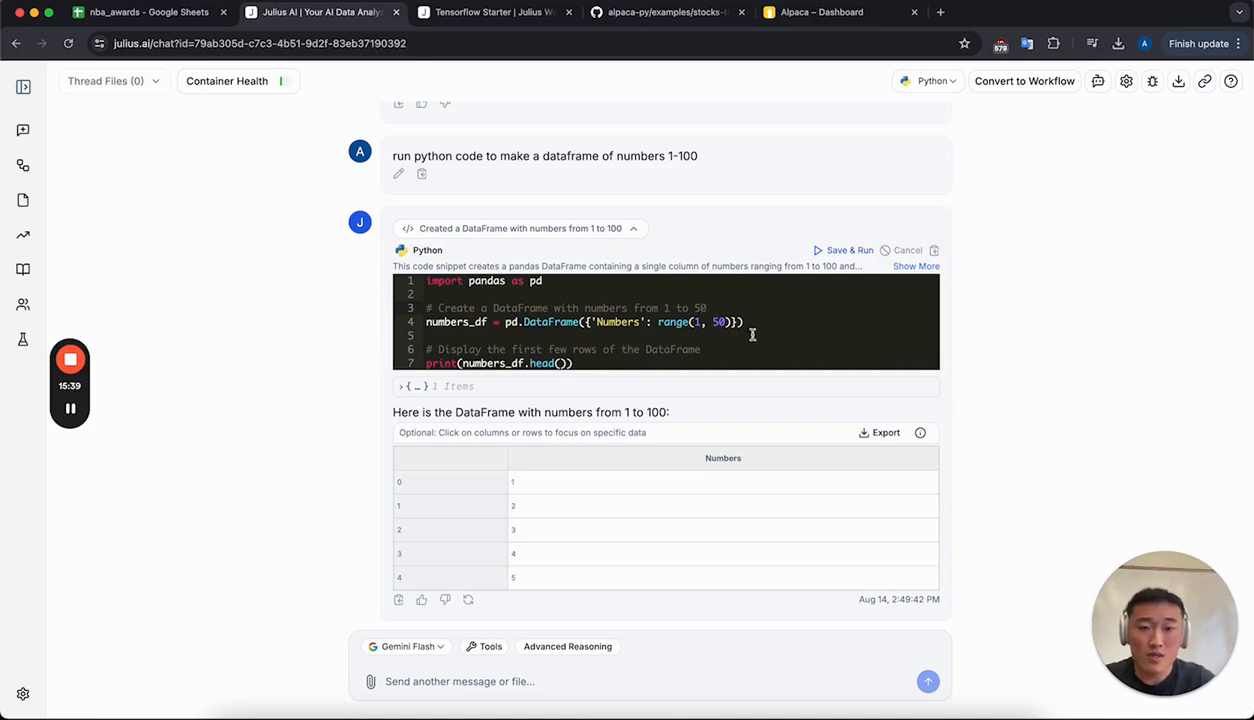
pyautogui.click(828, 250)
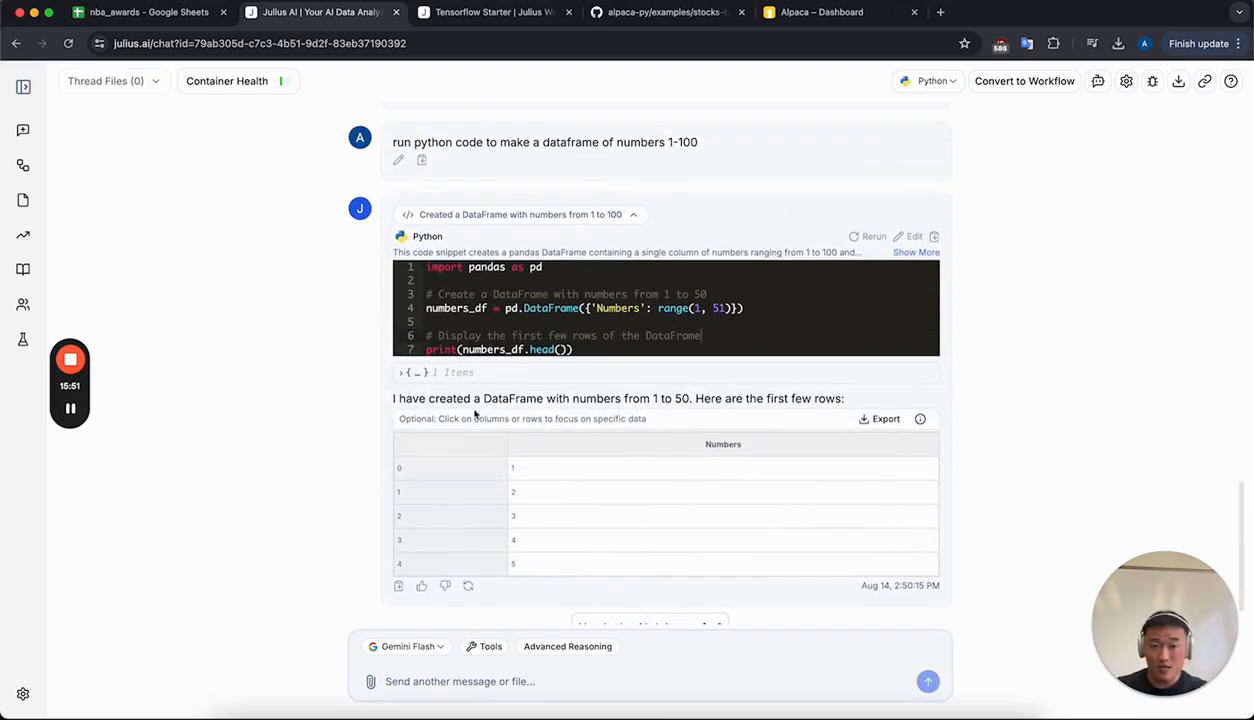
# Expand the code's output, including outputs_dict and its full table string, to examine the raw result
pyautogui.click(410, 372)
pyautogui.click(520, 386)
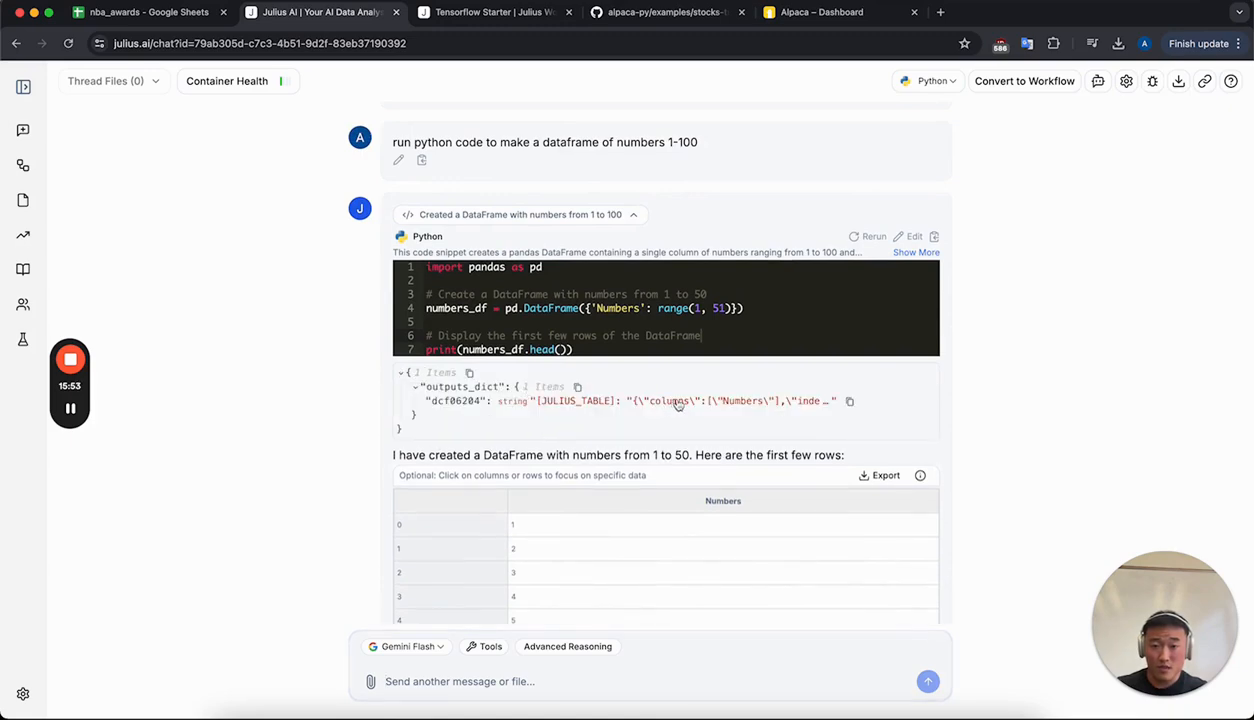
pyautogui.click(588, 400)
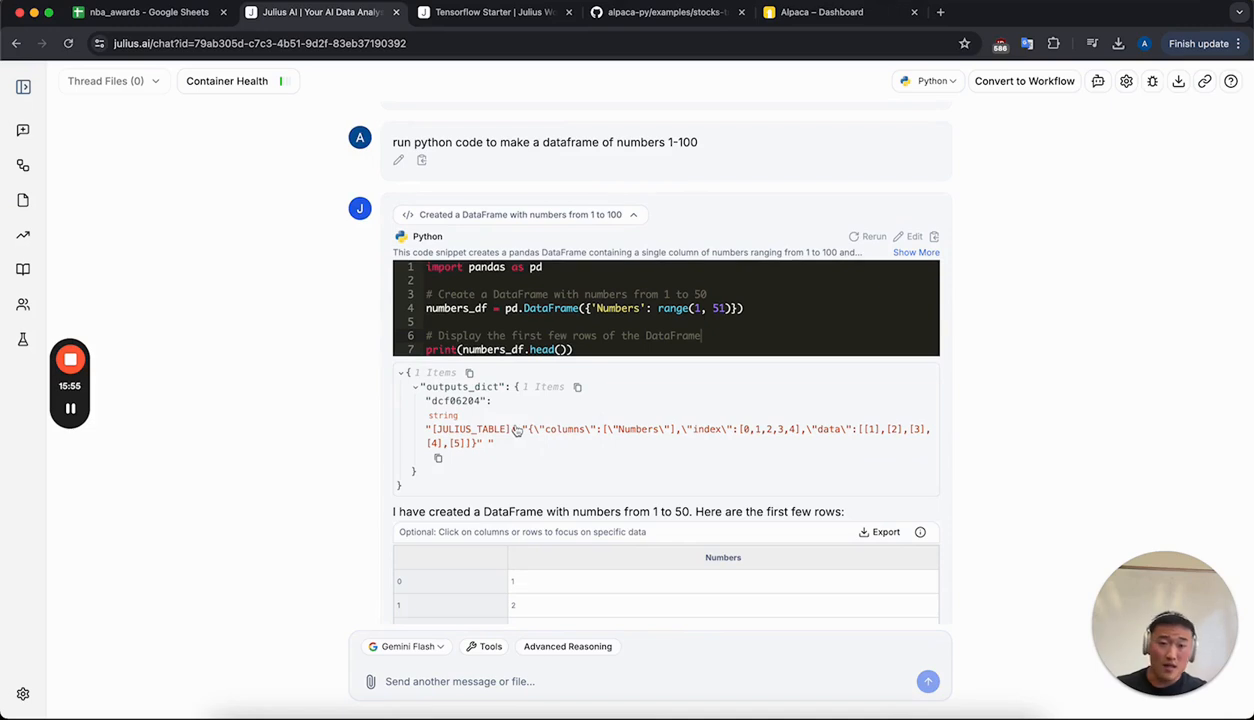
# Collapse the dataframe code's raw output and start a new thread
pyautogui.click(404, 375)
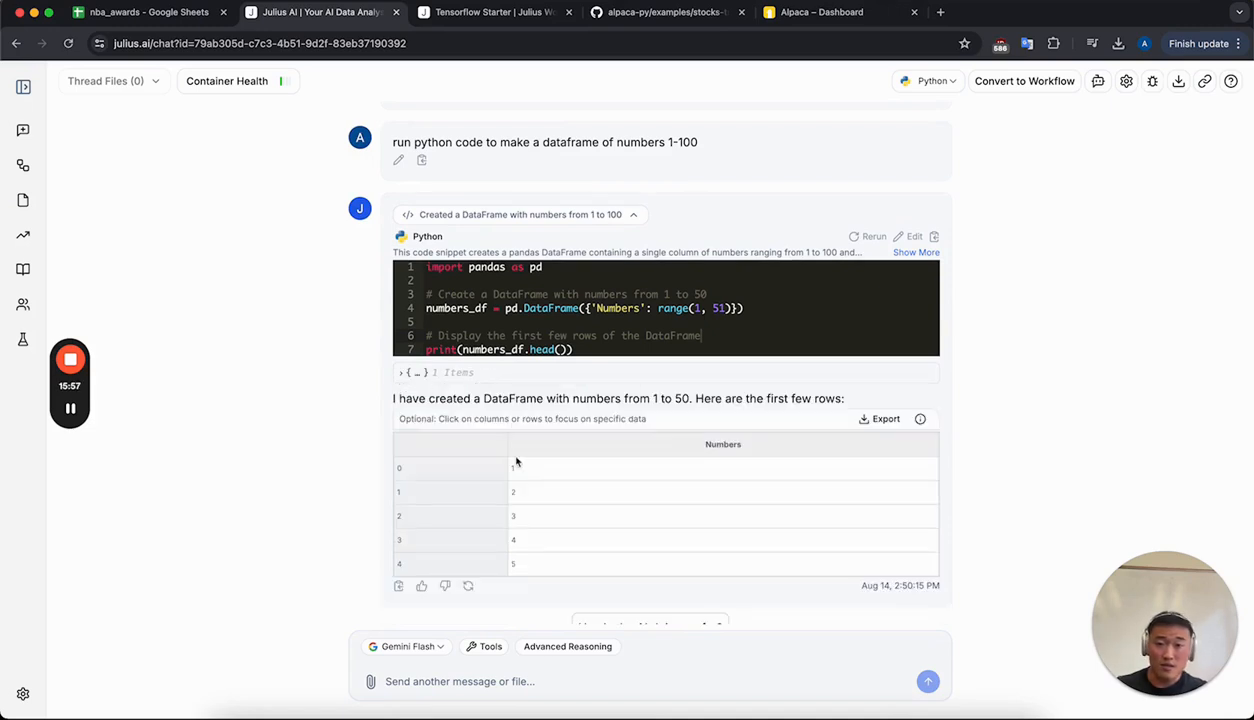
pyautogui.scroll(-1, 661, 473)
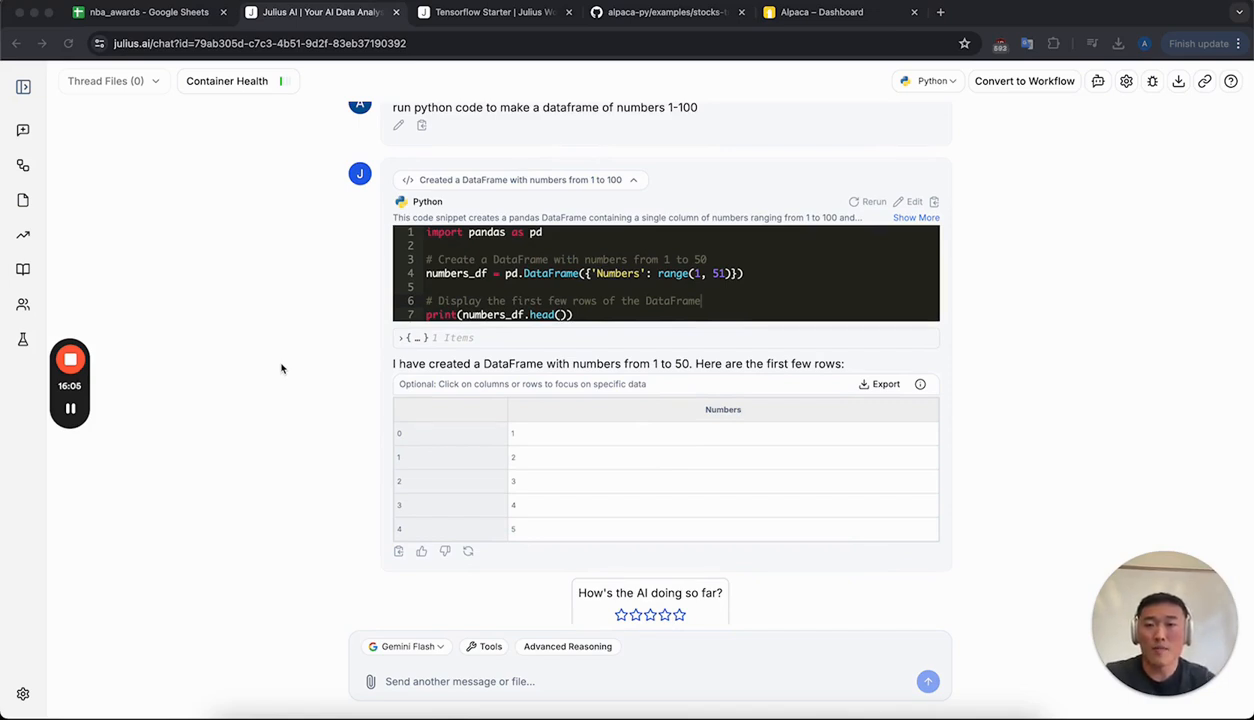
pyautogui.click(23, 128)
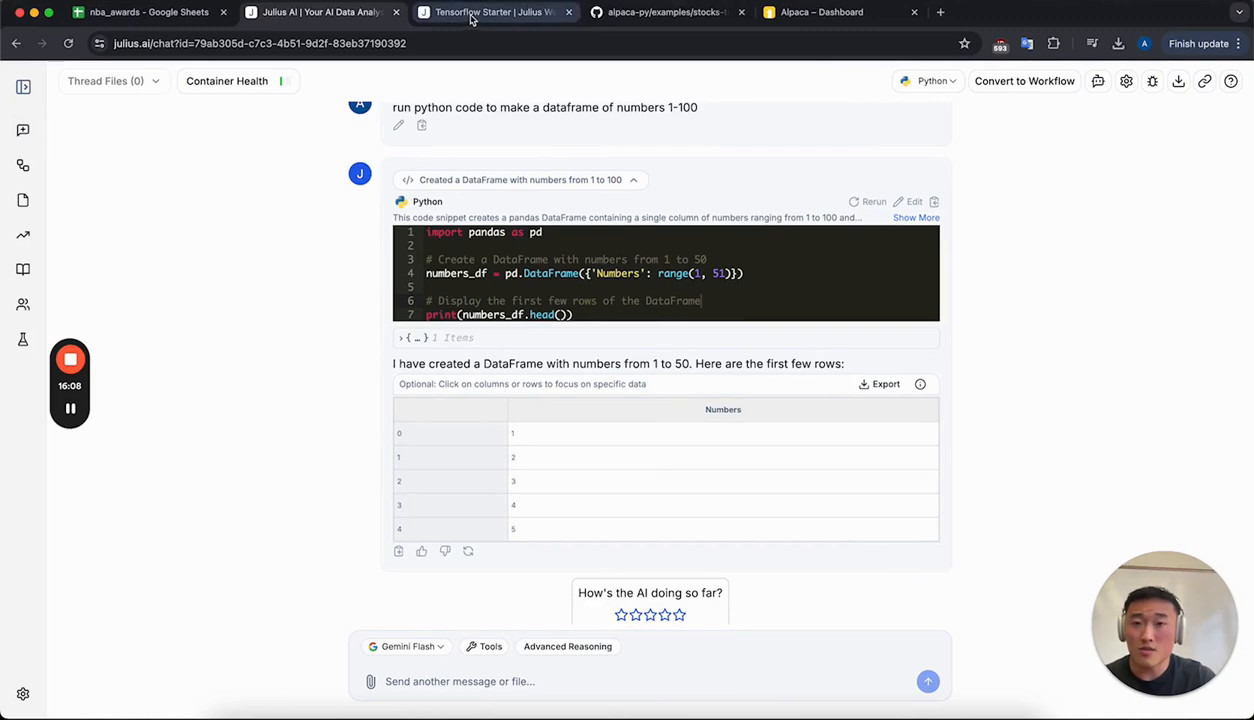
pyautogui.click(23, 130)
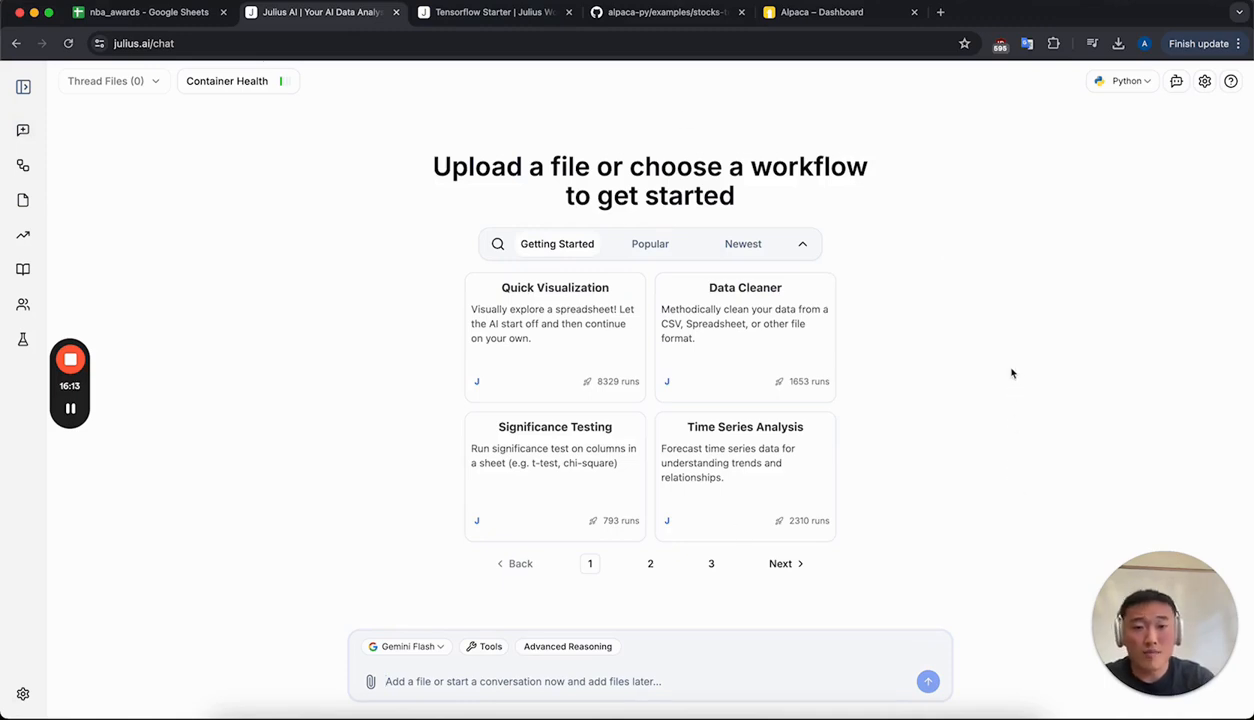
# Browse the Getting Started workflows and examine the description and steps of the Quick Visualization workflow
pyautogui.click(783, 564)
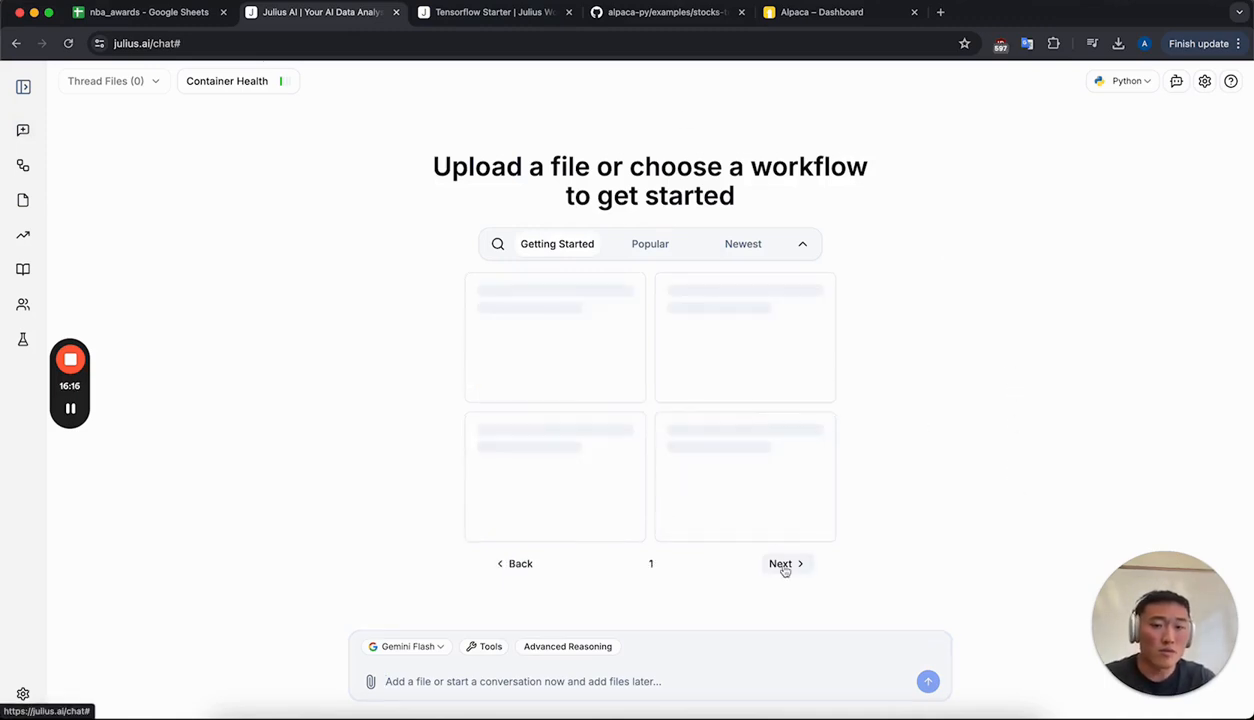
pyautogui.click(516, 563)
pyautogui.click(554, 342)
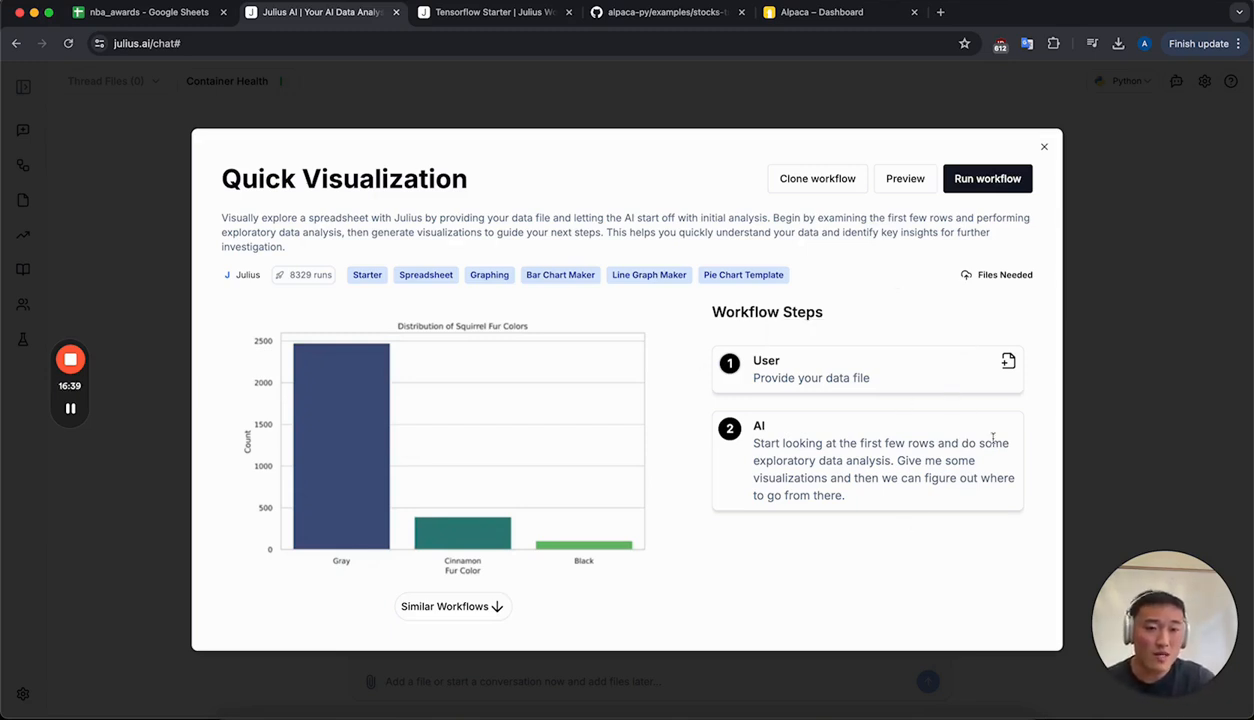
pyautogui.click(1091, 322)
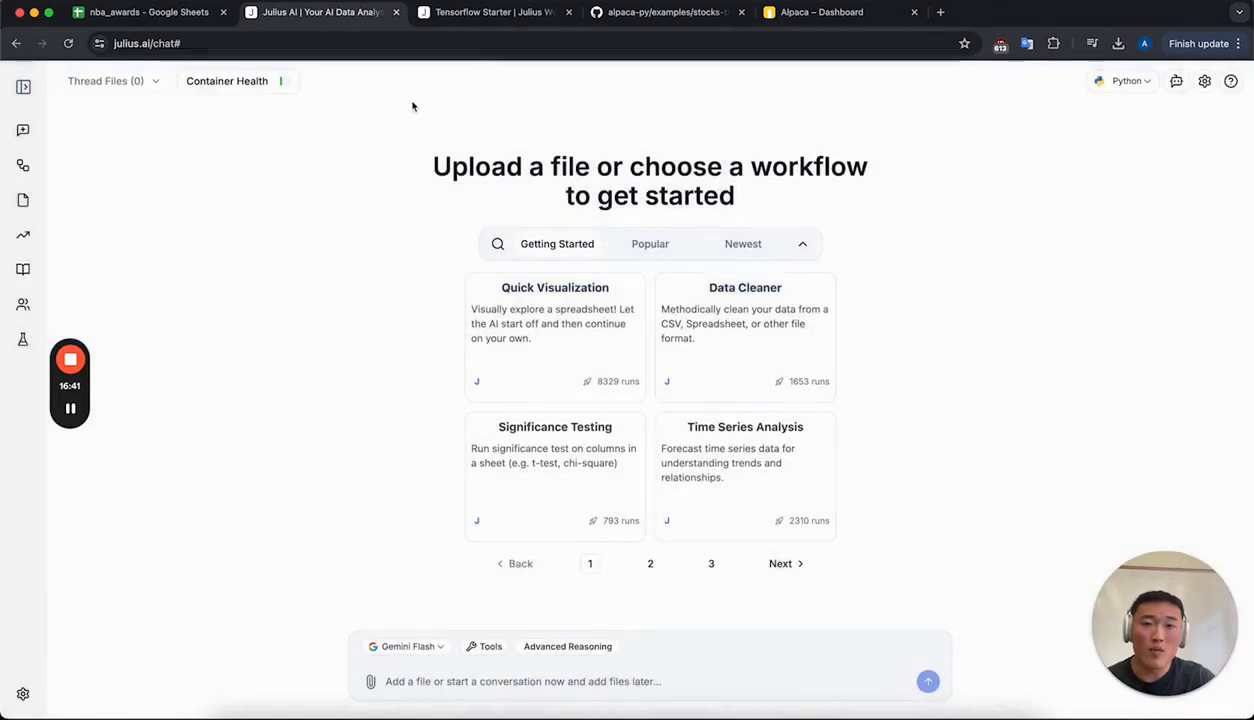
# Review and run the Tensorflow Starter workflow, checking the Sidekick view and returning to its active workflow steps
pyautogui.click(502, 14)
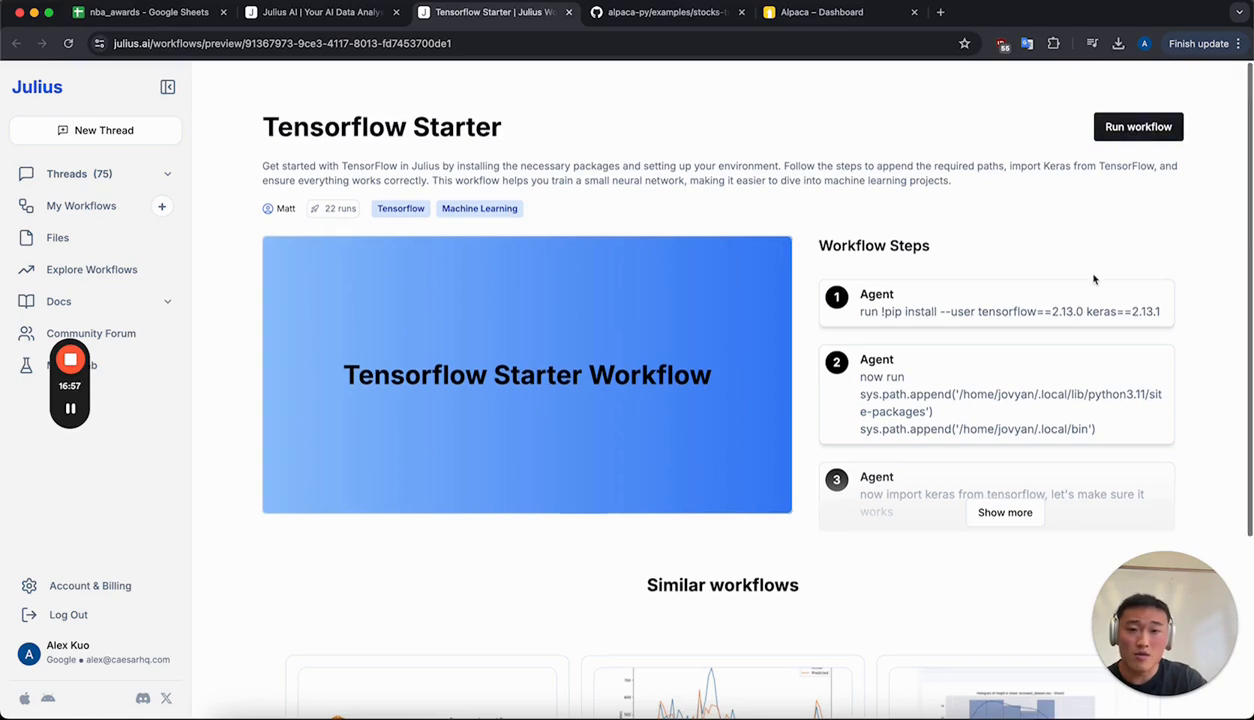
pyautogui.scroll(-3, 1095, 277)
pyautogui.scroll(3, 1095, 277)
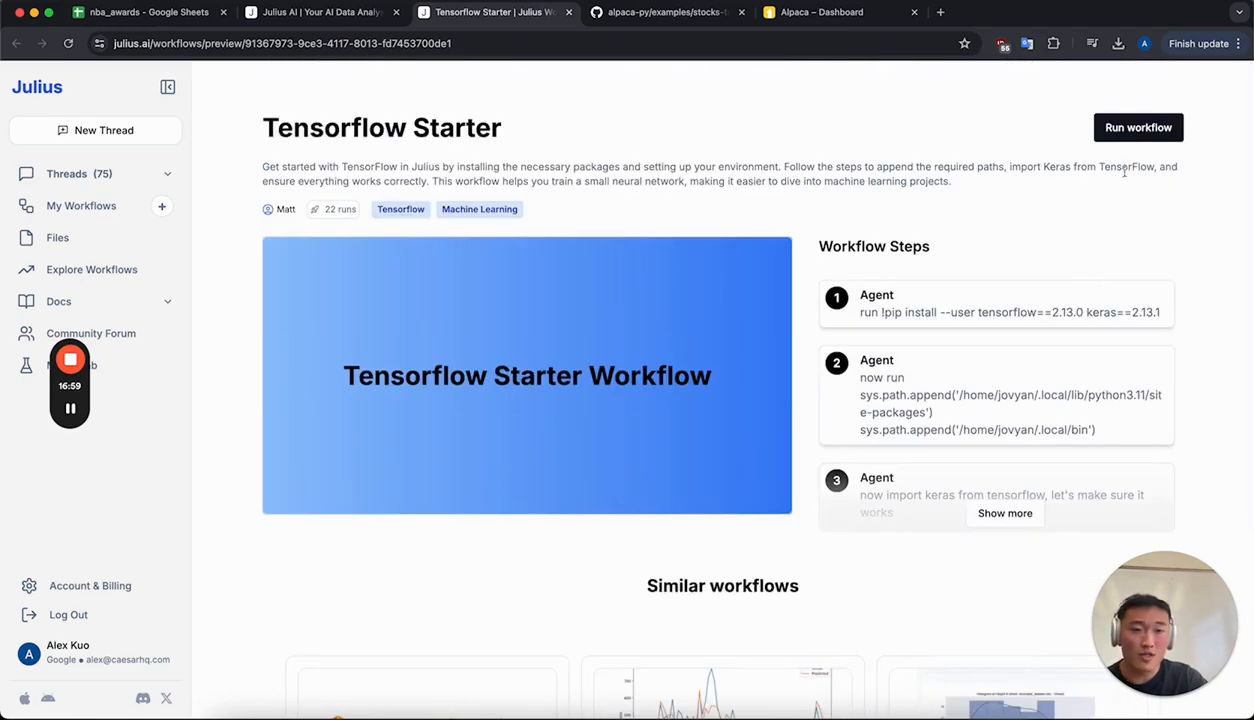
pyautogui.click(1136, 130)
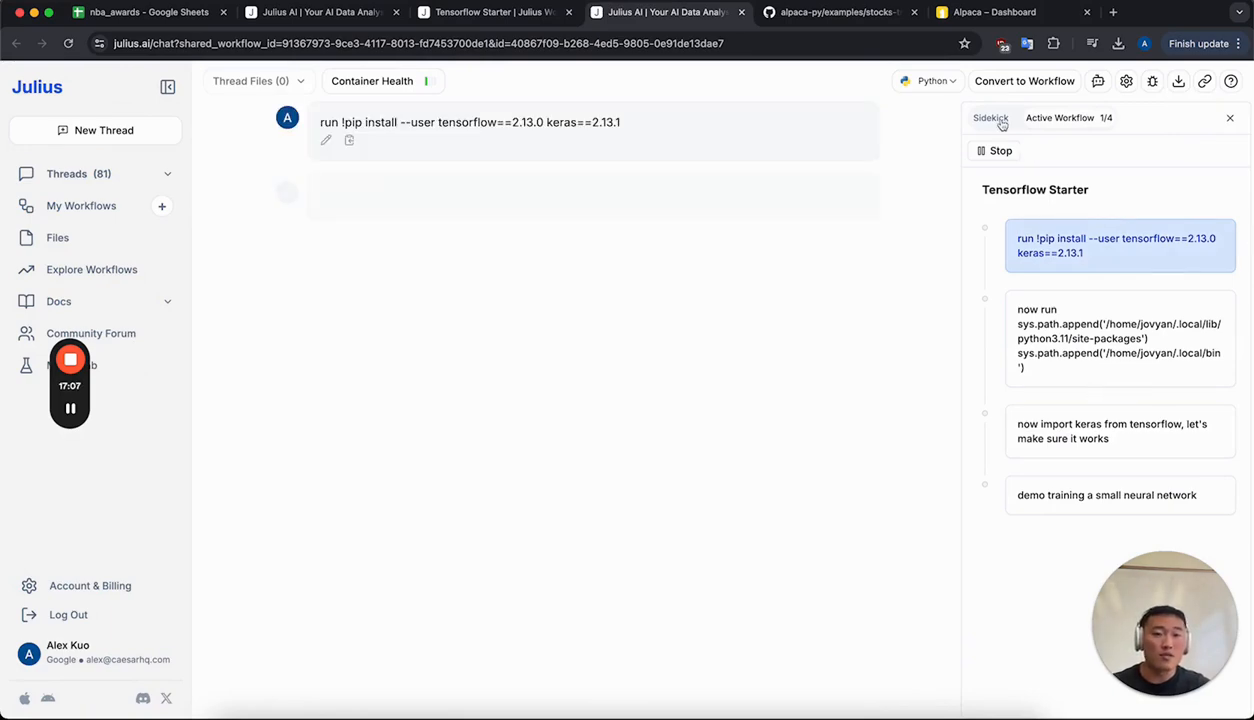
pyautogui.click(993, 122)
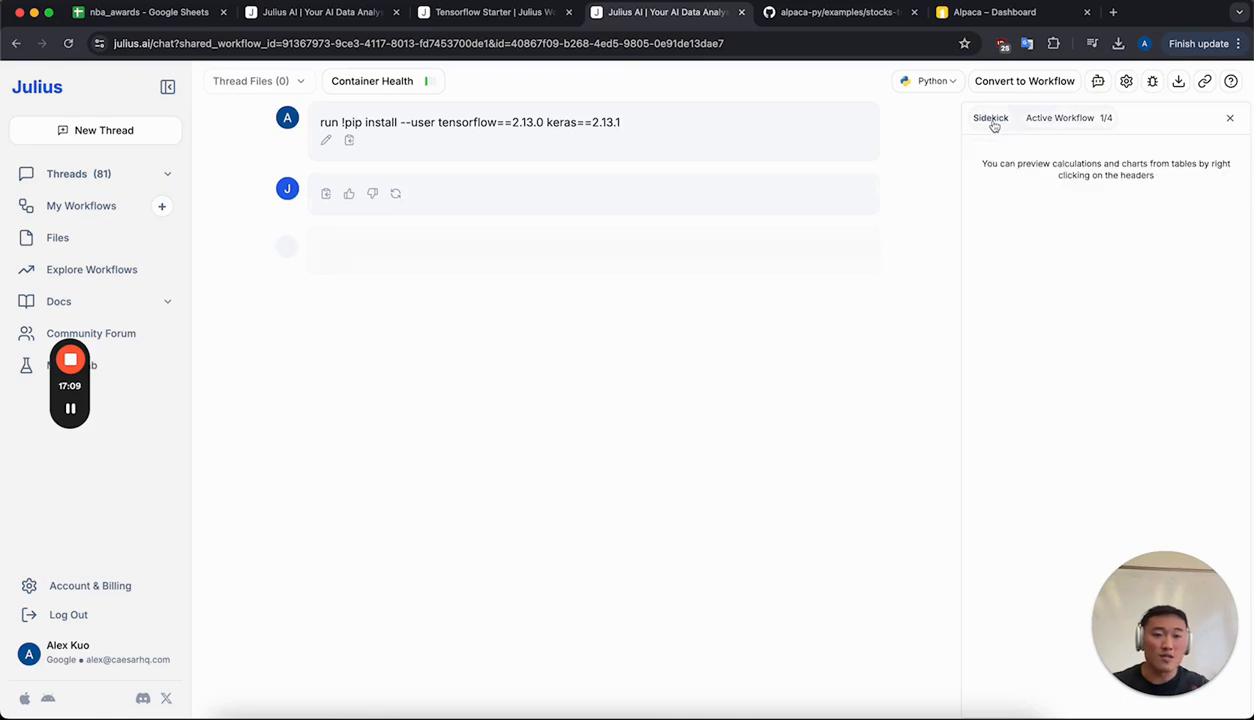
pyautogui.click(1059, 123)
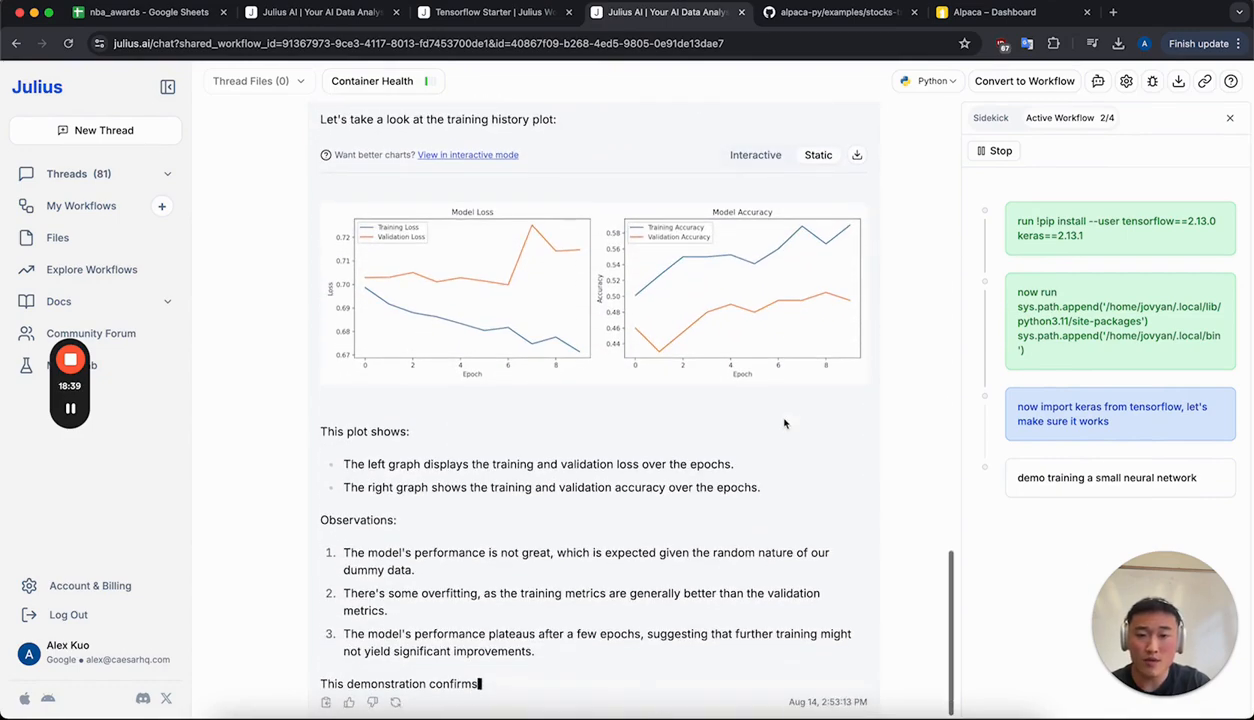
# Compare the interactive and static versions of the workflow's training history plot and read the observations beneath it
pyautogui.click(758, 156)
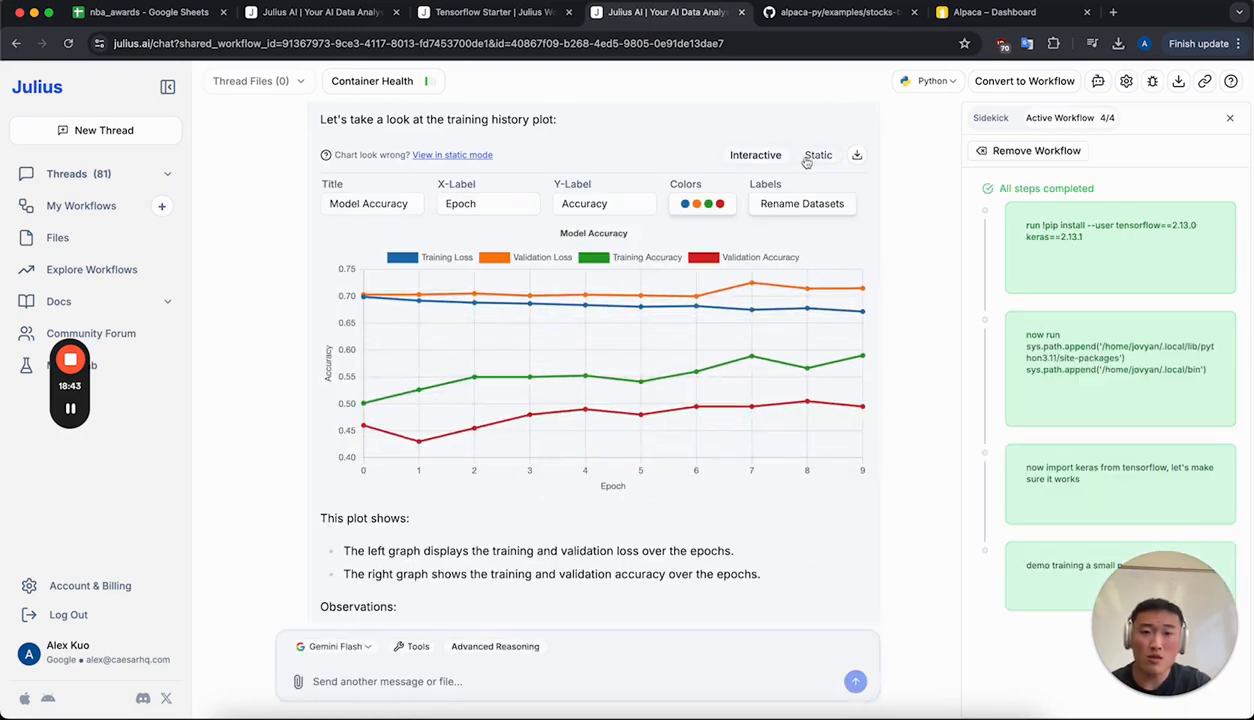
pyautogui.click(816, 156)
pyautogui.scroll(-2, 889, 415)
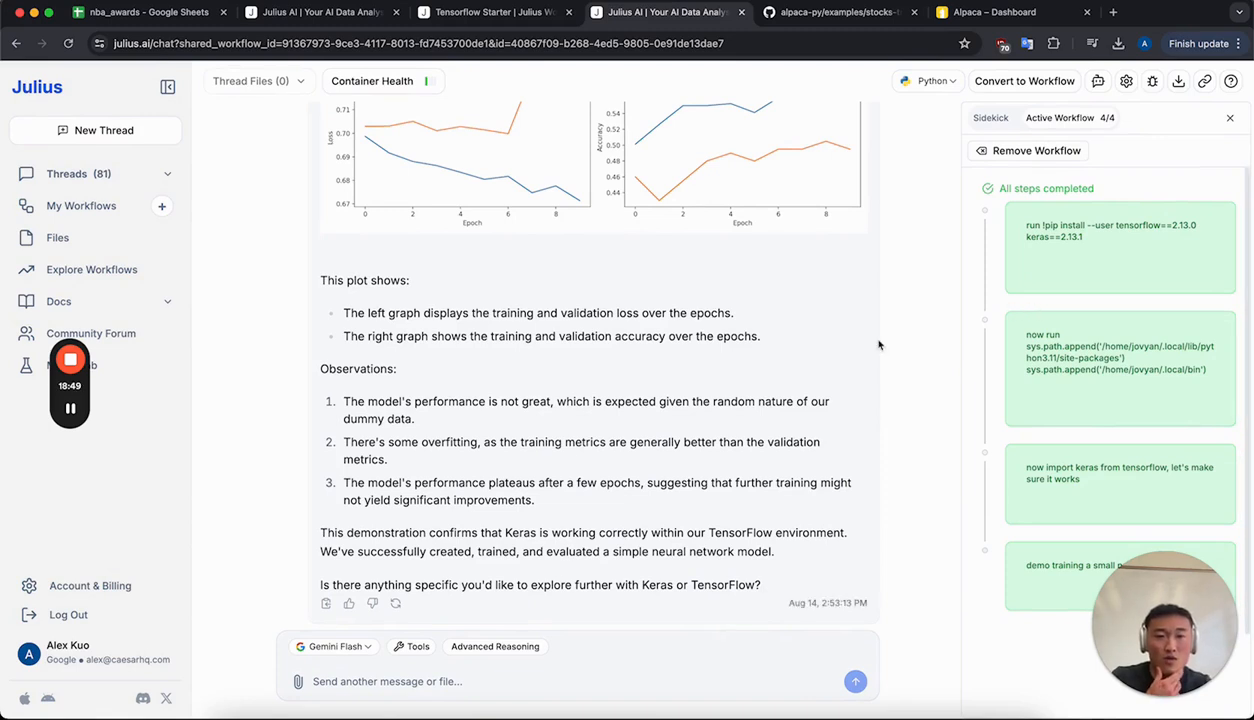
# Switch the model to Claude 3.5 Sonnet and send the prompt "demo this on MNIST handwritten digits"
pyautogui.click(333, 646)
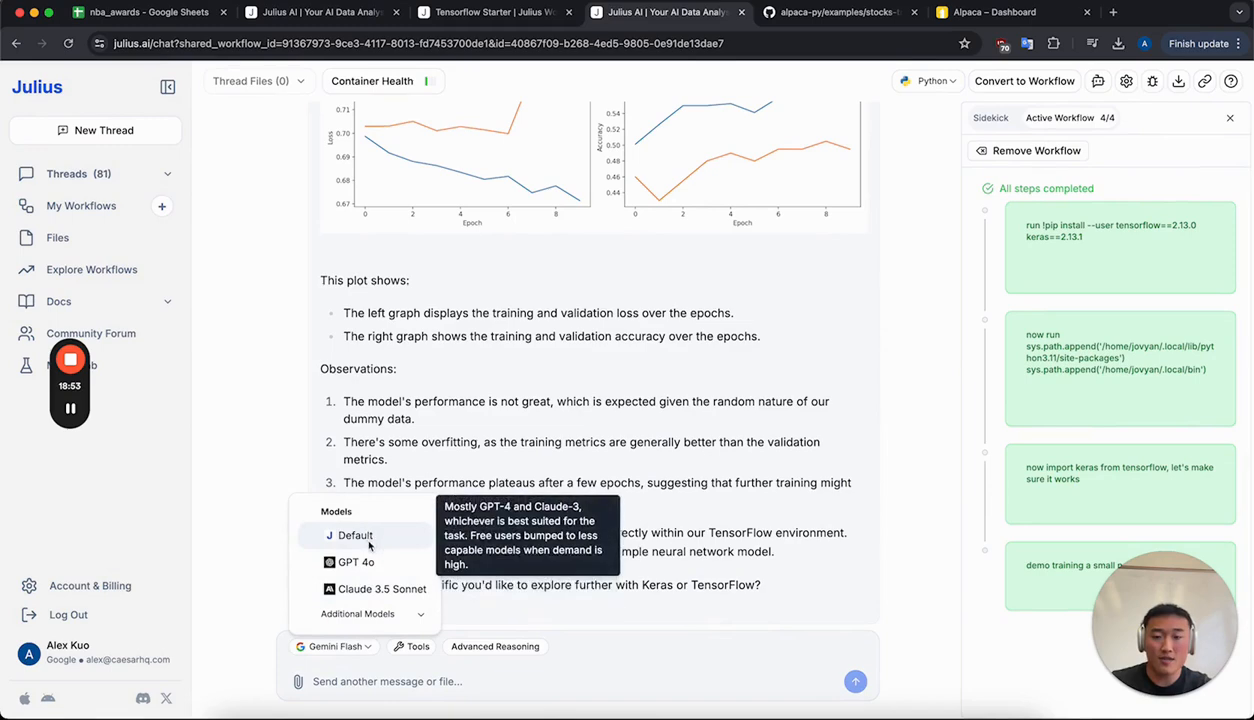
pyautogui.click(361, 591)
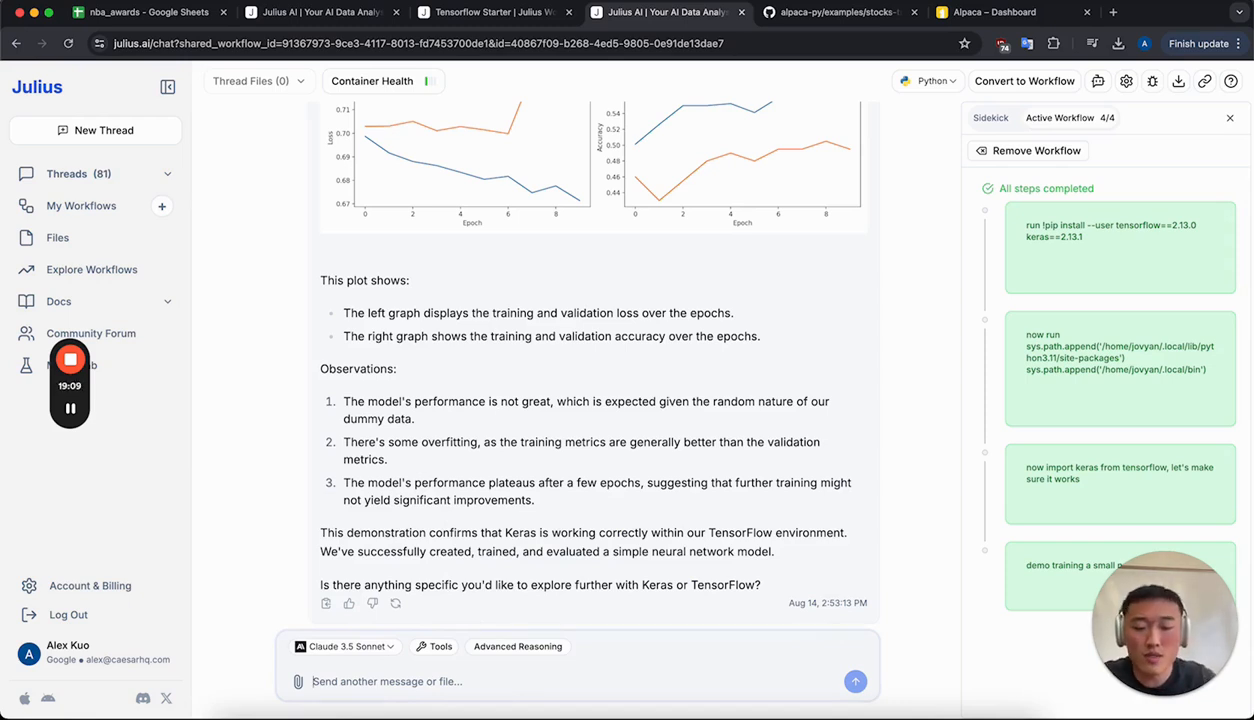
pyautogui.write('demo this on')
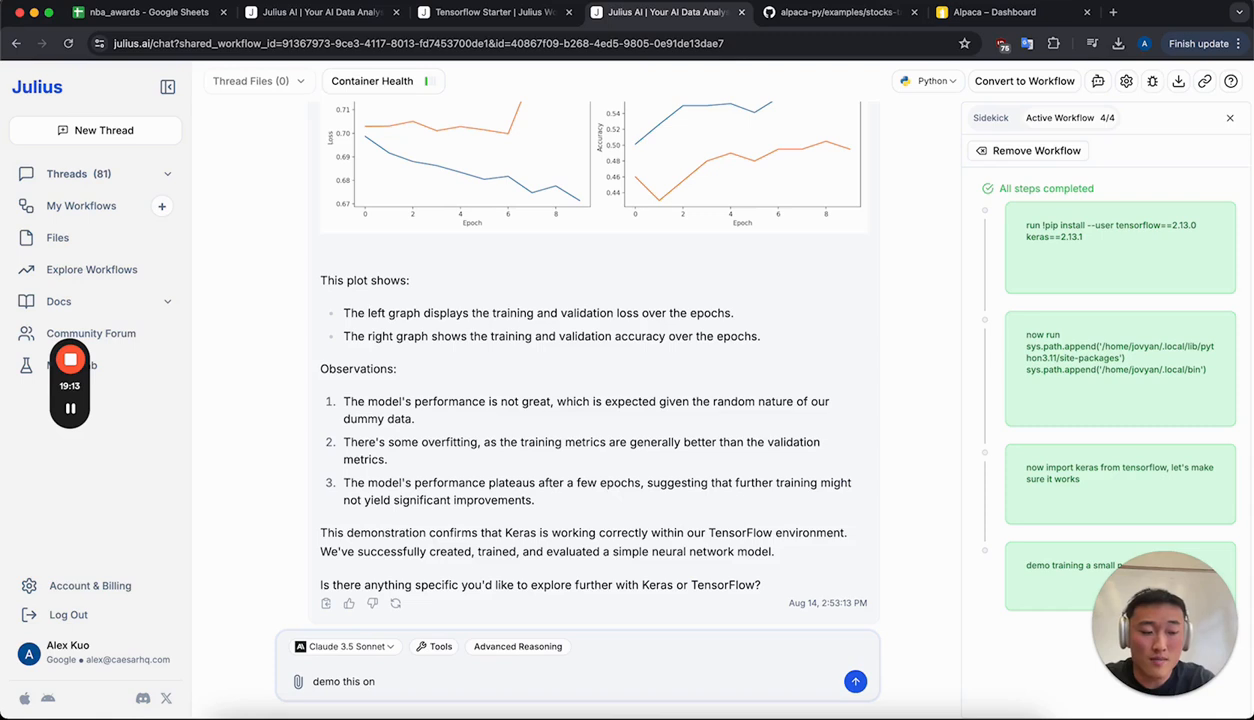
pyautogui.write(' MNIST ')
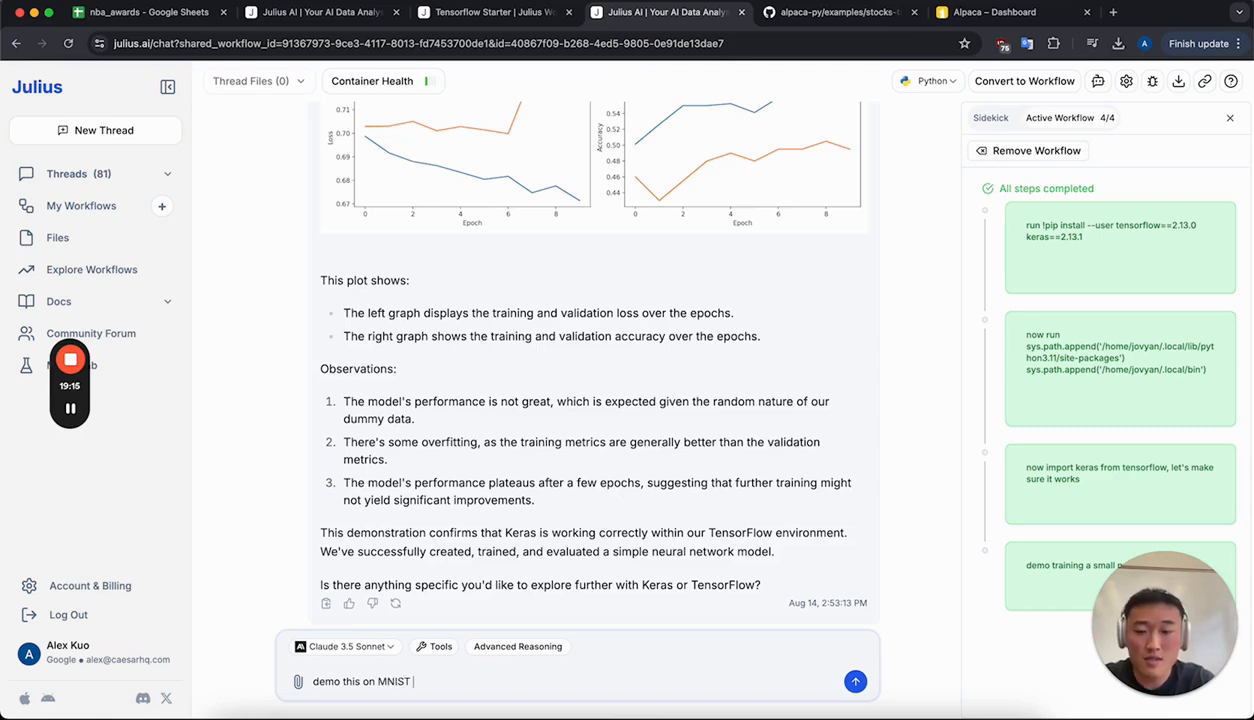
pyautogui.write('handwritten digit')
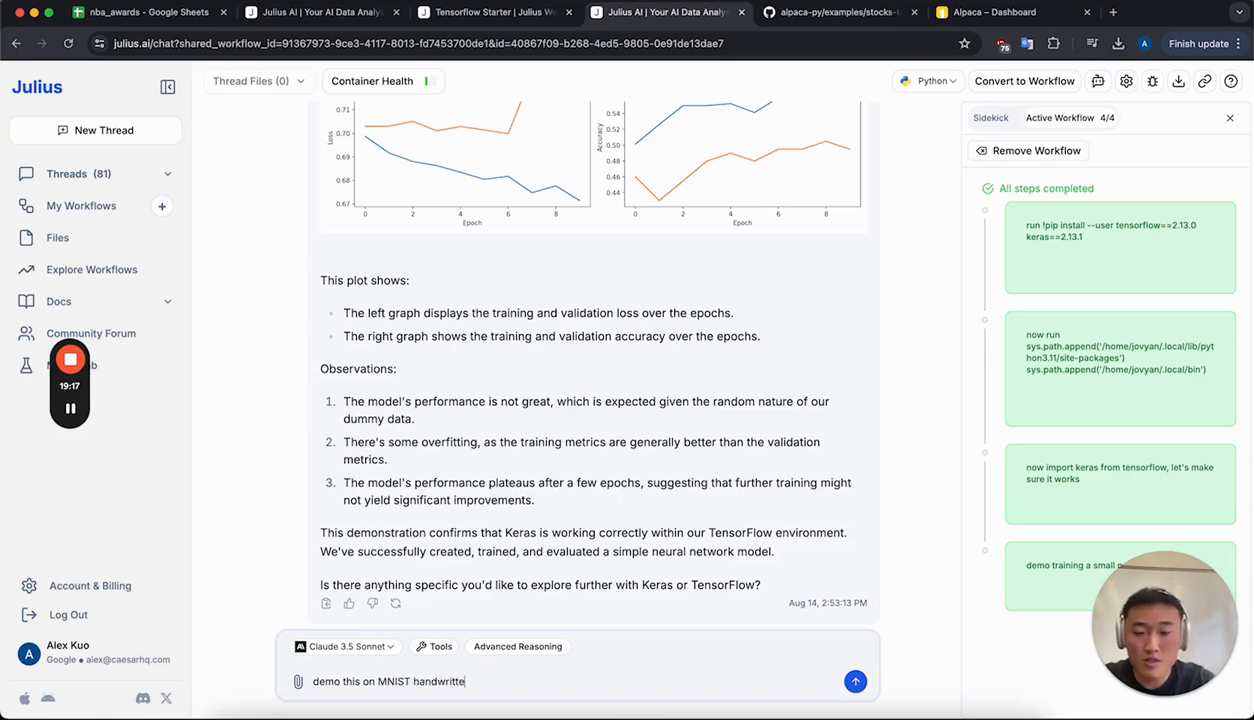
pyautogui.write('s')
pyautogui.press('Return')
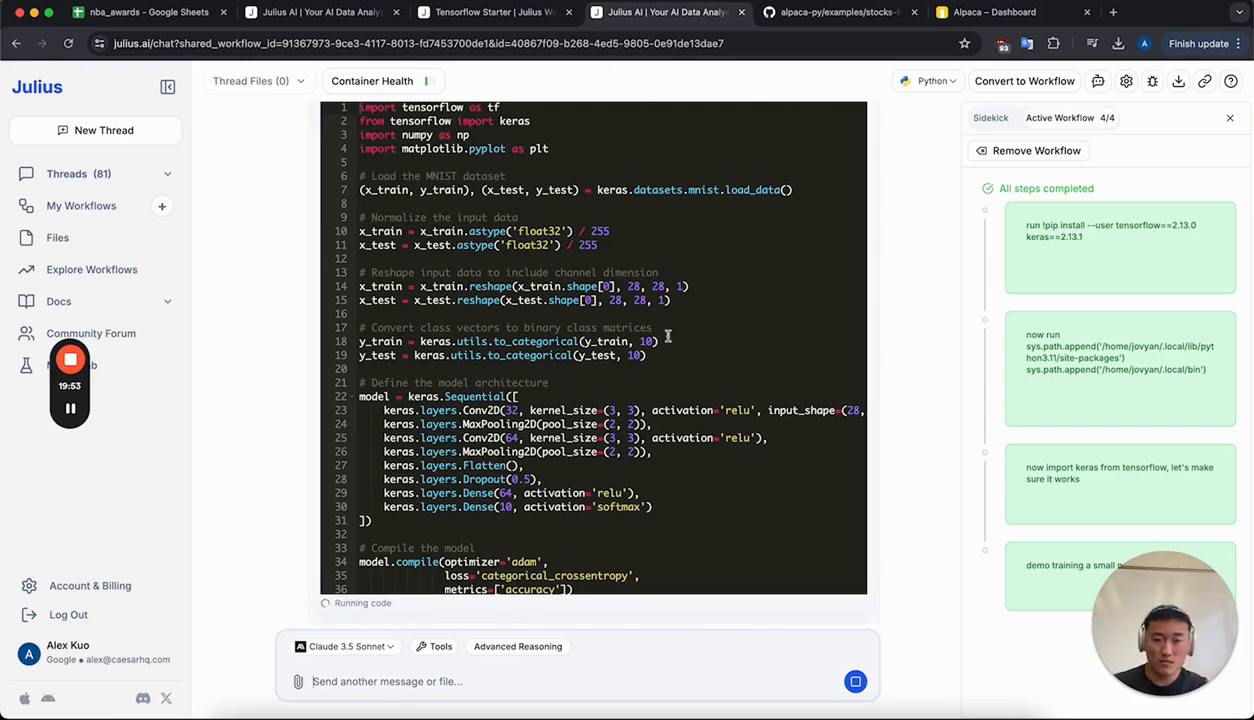
# Follow the MNIST code run and compare the interactive and static versions of its training history chart
pyautogui.scroll(-1, 922, 447)
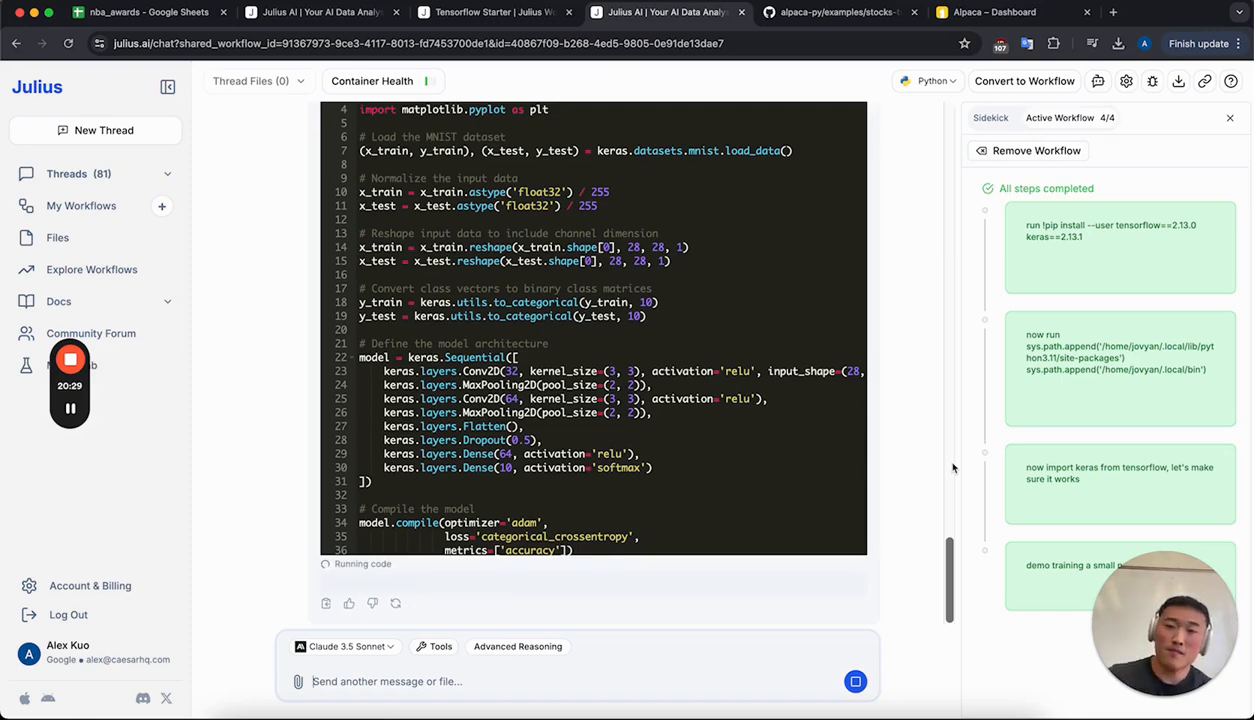
pyautogui.click(365, 82)
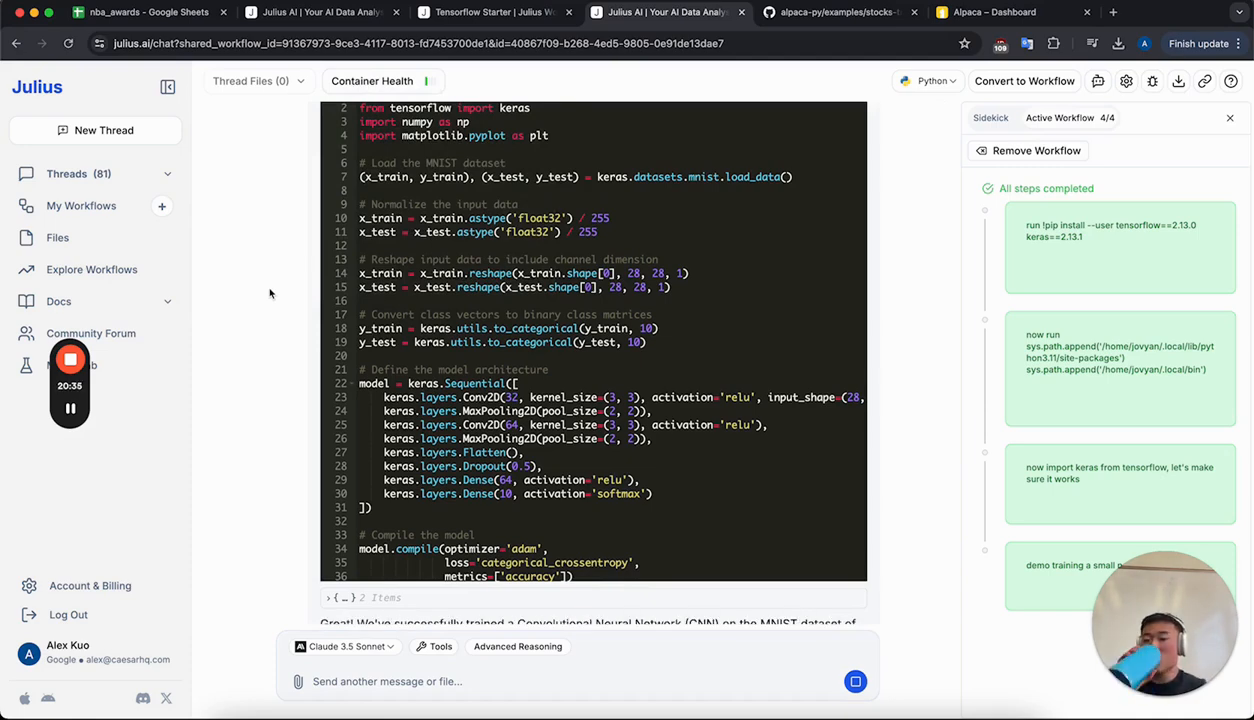
pyautogui.scroll(-2, 270, 374)
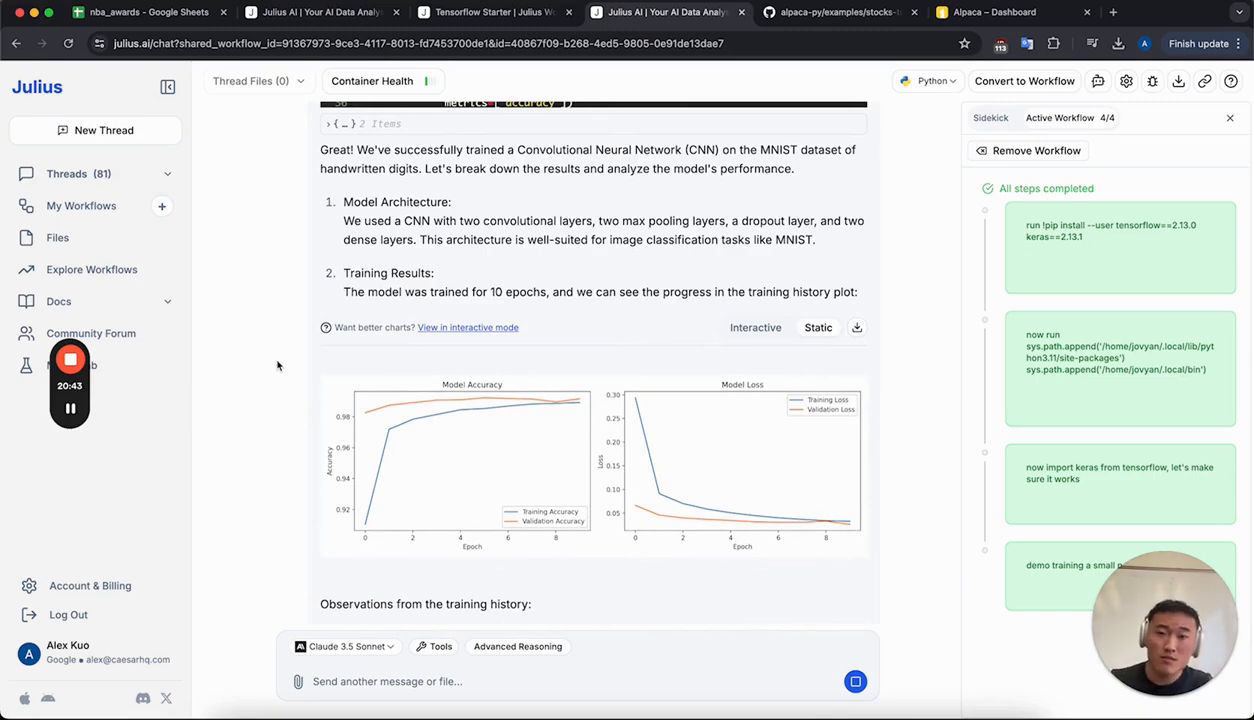
pyautogui.click(752, 330)
pyautogui.scroll(-2, 760, 300)
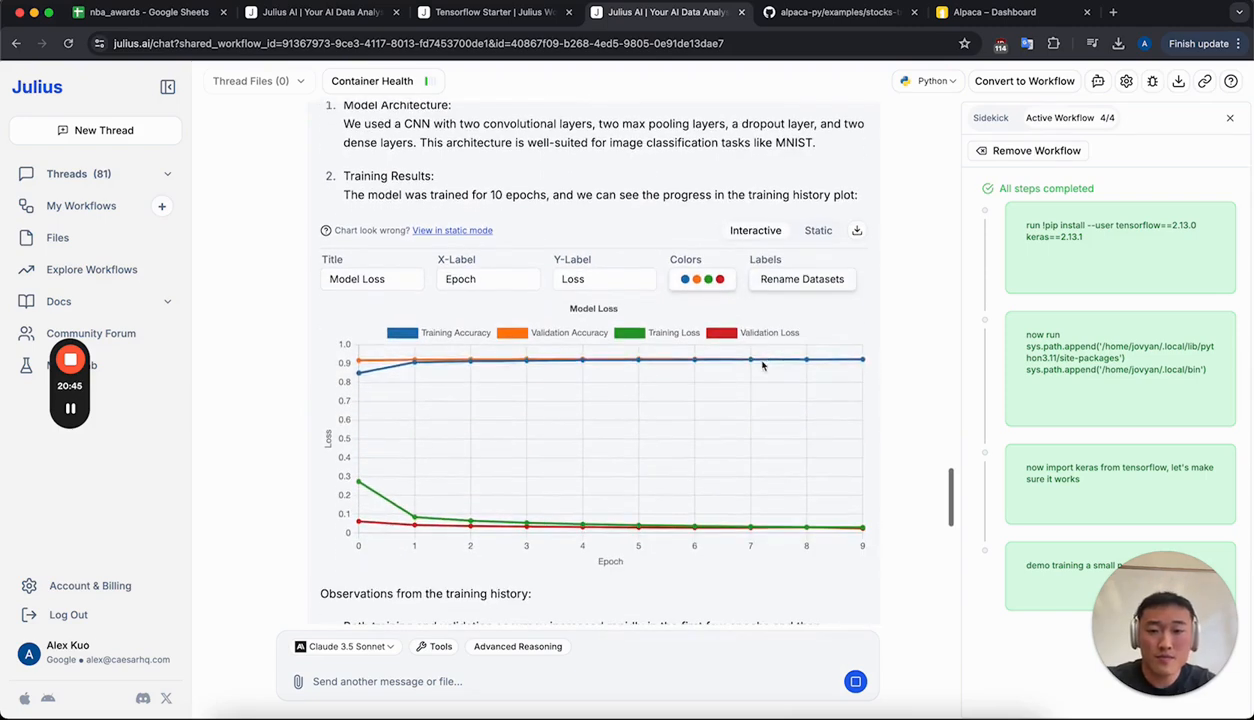
pyautogui.click(818, 231)
# Examine the MNIST sample predictions and performance summary, and review the earlier neural network training code
pyautogui.scroll(-5, 840, 320)
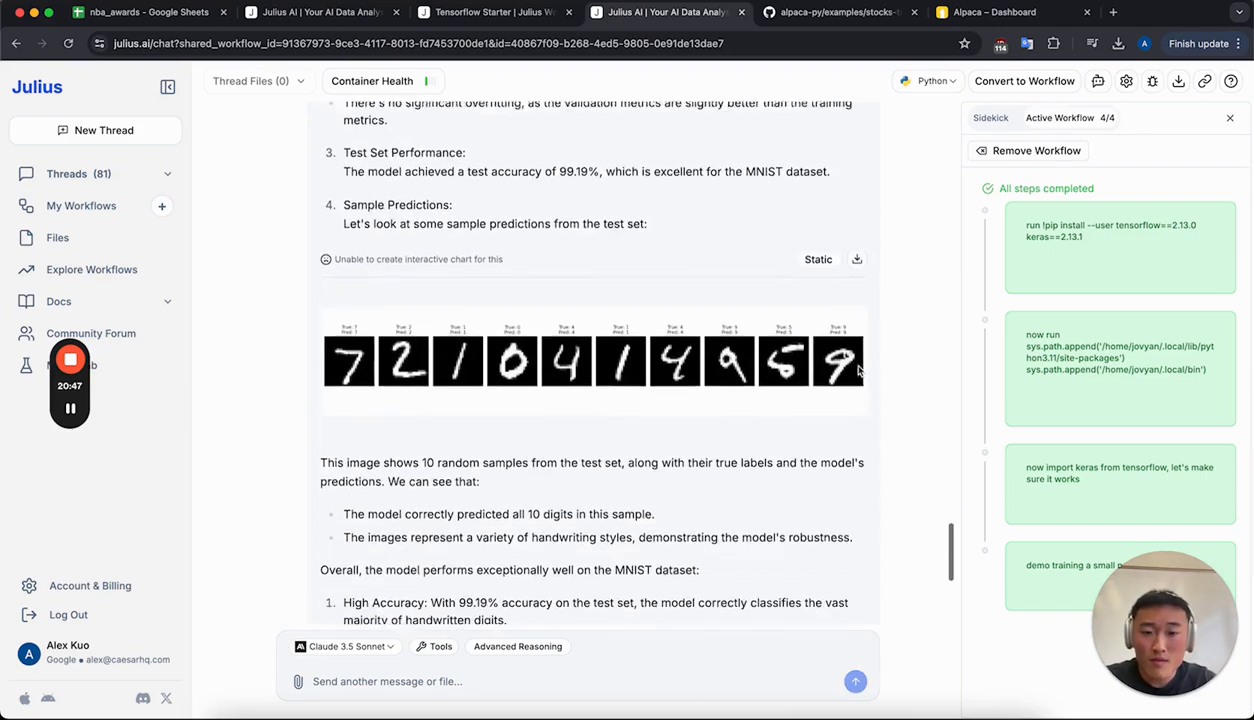
pyautogui.scroll(-2, 800, 362)
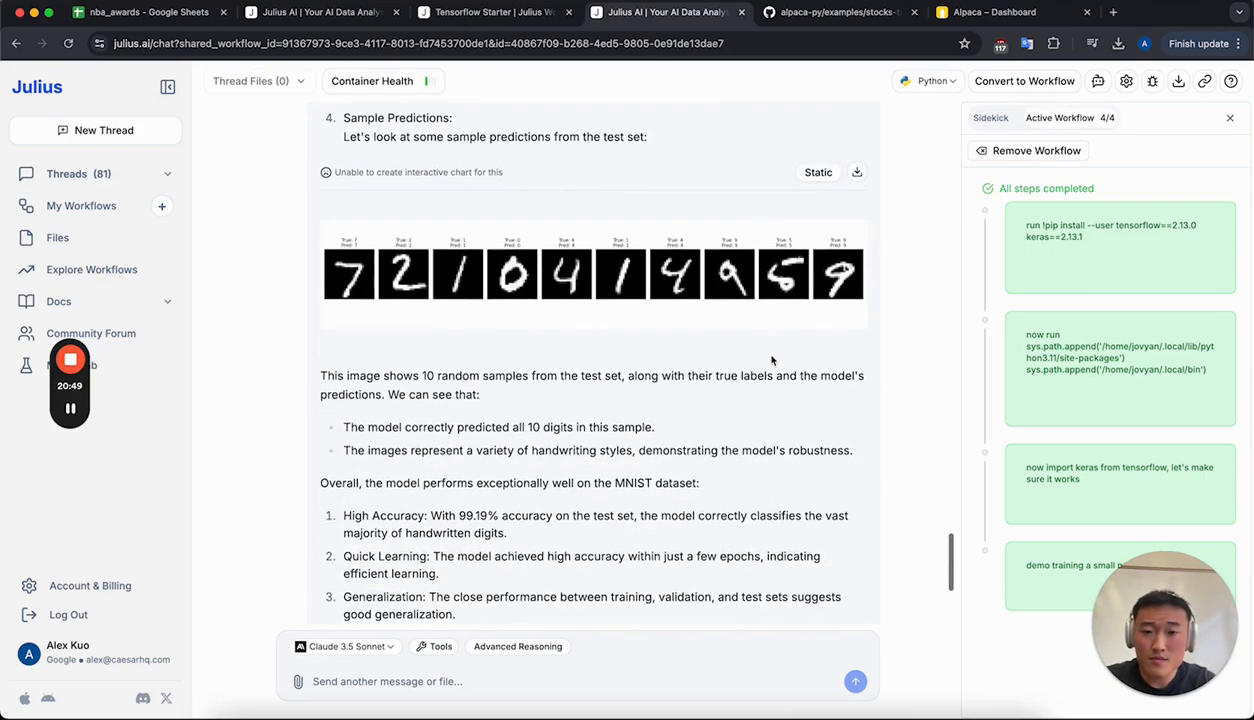
pyautogui.scroll(-5, 771, 360)
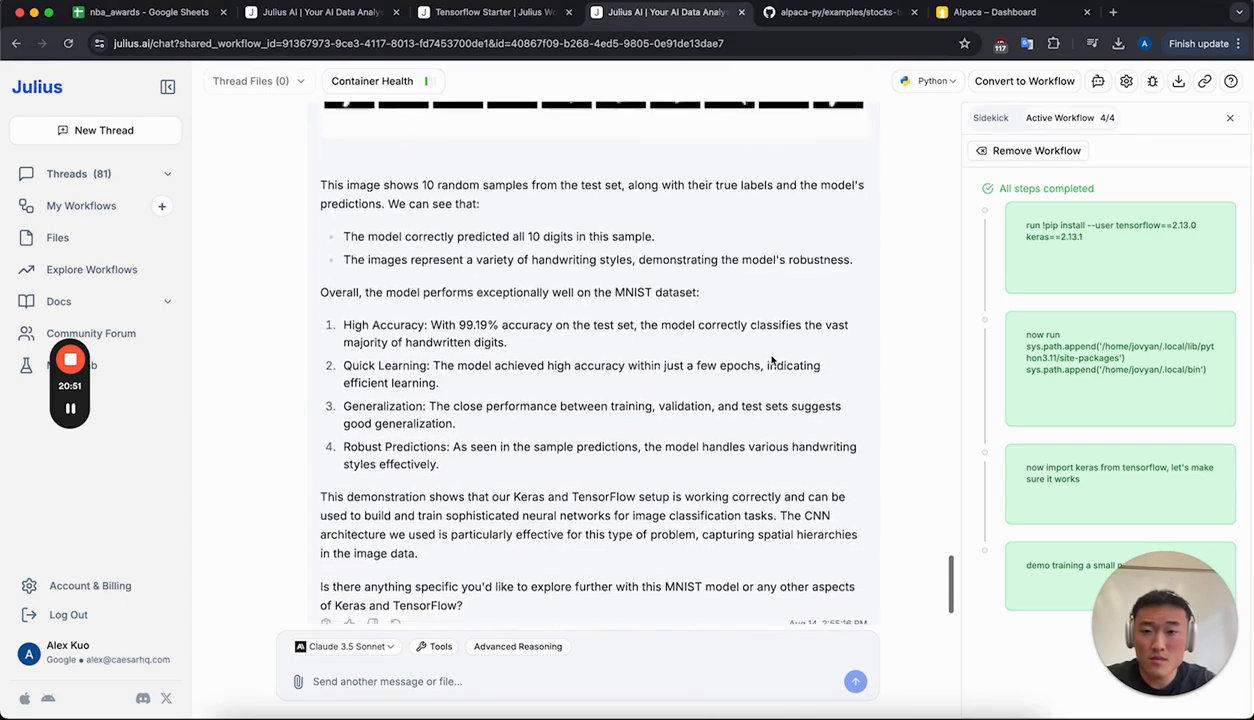
pyautogui.scroll(15, 771, 362)
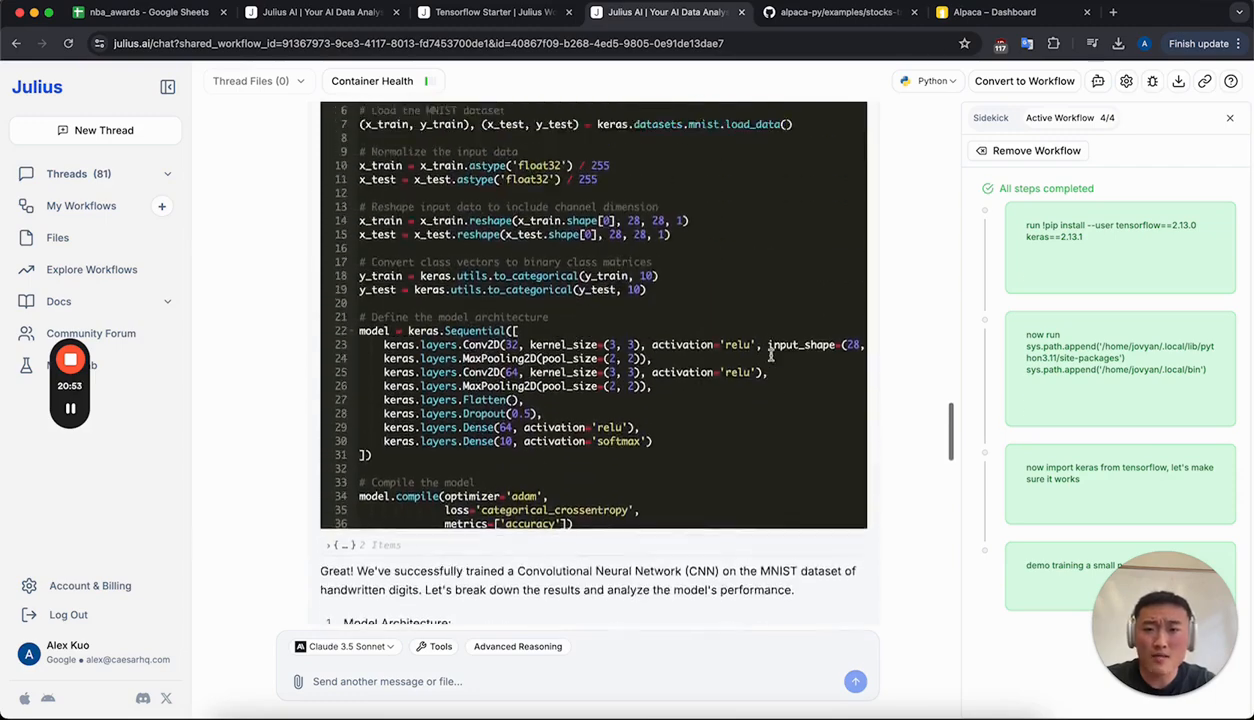
pyautogui.scroll(15, 834, 285)
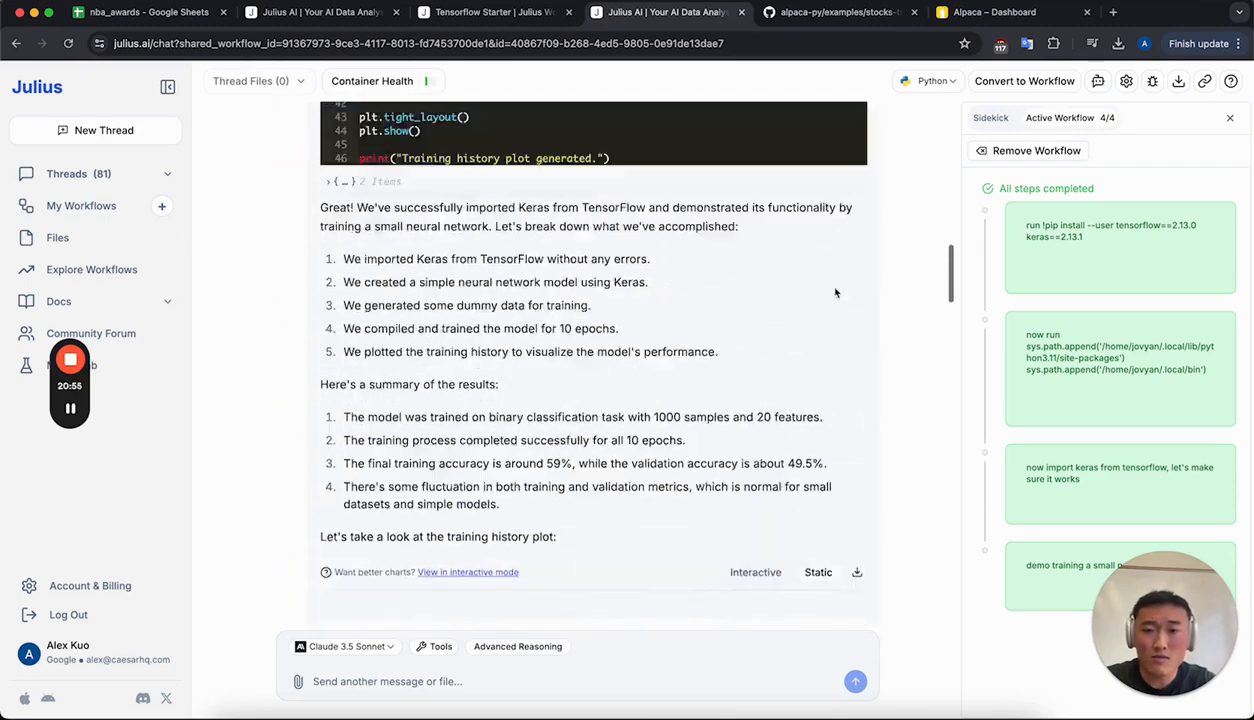
pyautogui.scroll(2, 834, 287)
pyautogui.moveTo(114, 393)
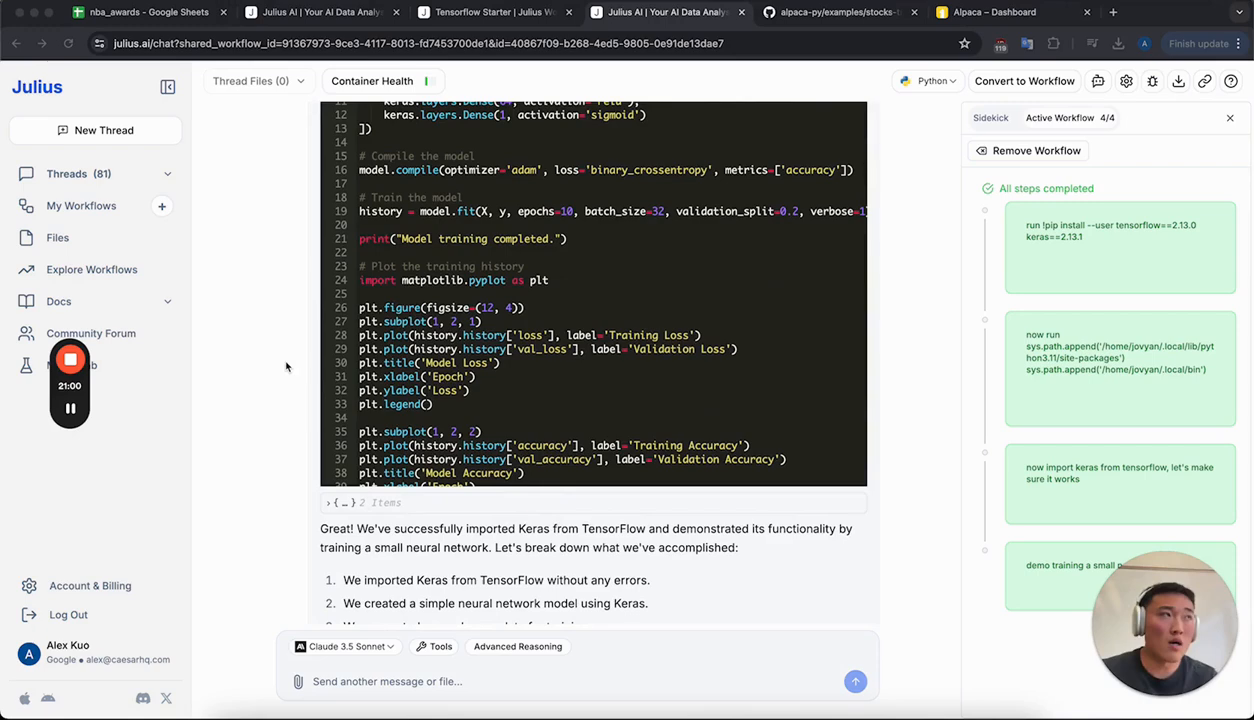
# Create a new workflow under My Workflows and name it "Sales Report"
pyautogui.click(76, 205)
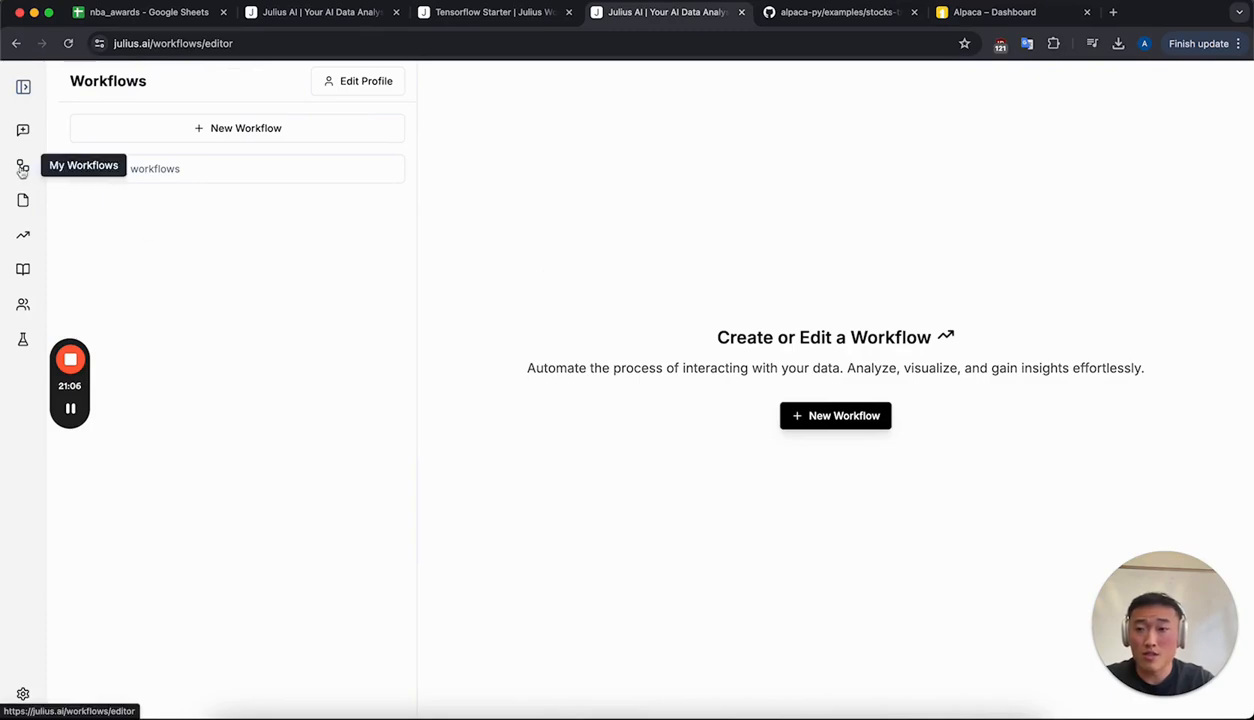
pyautogui.click(836, 416)
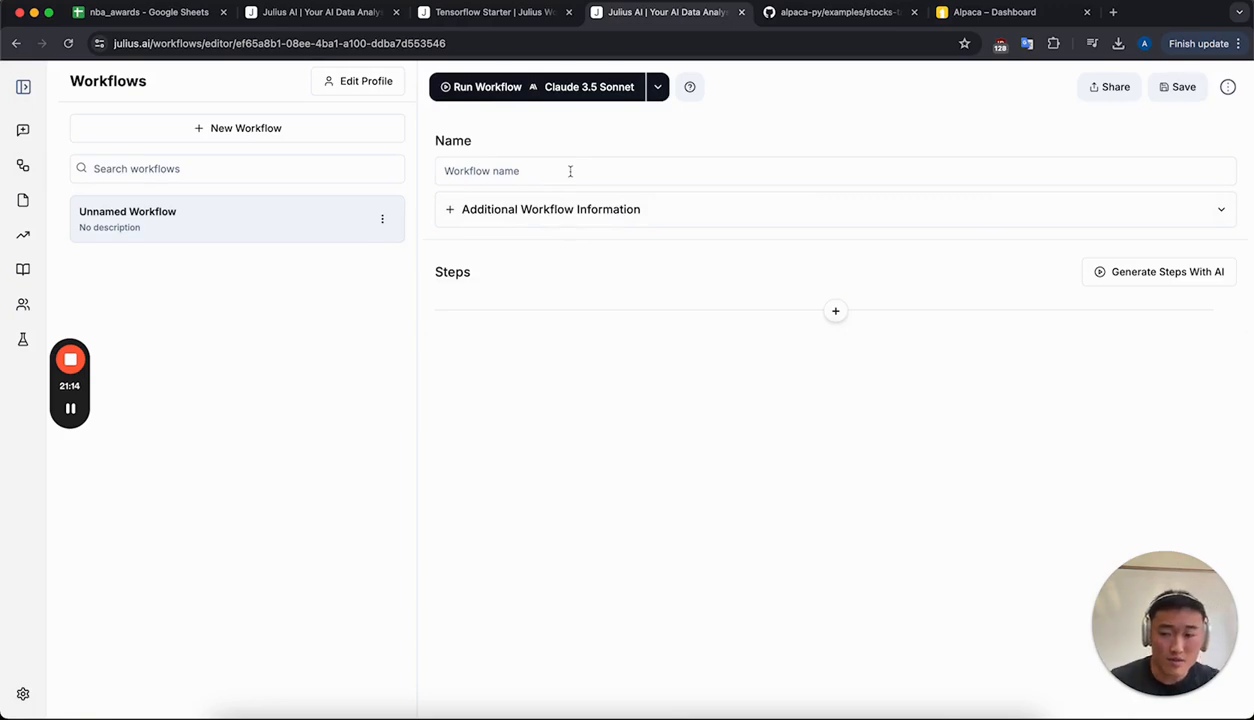
pyautogui.moveTo(68, 418)
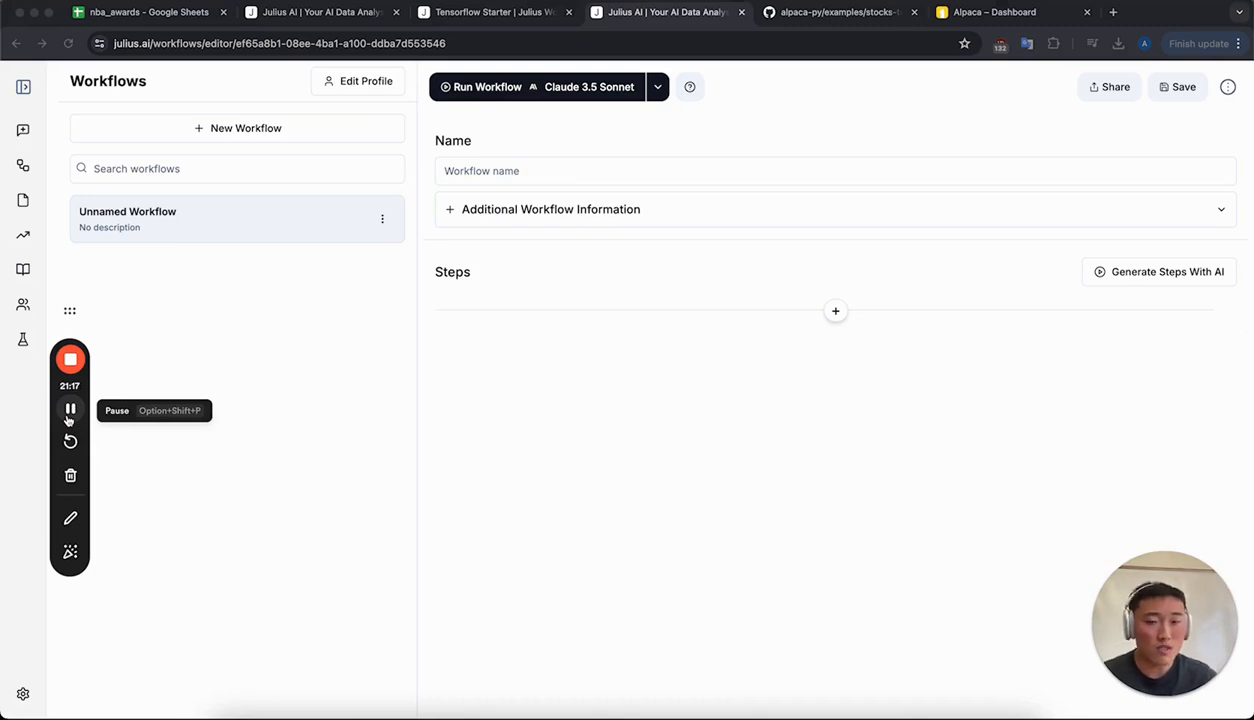
pyautogui.click(548, 171)
pyautogui.write('Sales Report')
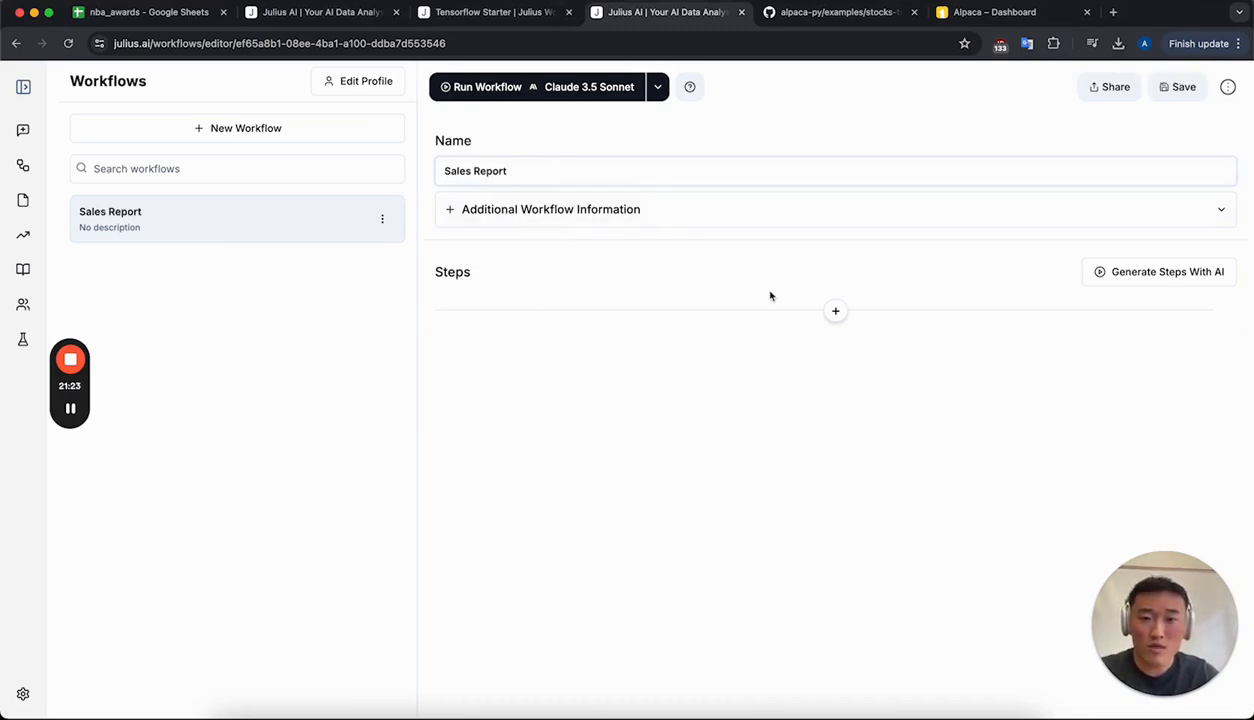
# Add the description "regular sales report" to the workflow's additional information and set its kernel to Python Kernel
pyautogui.click(838, 321)
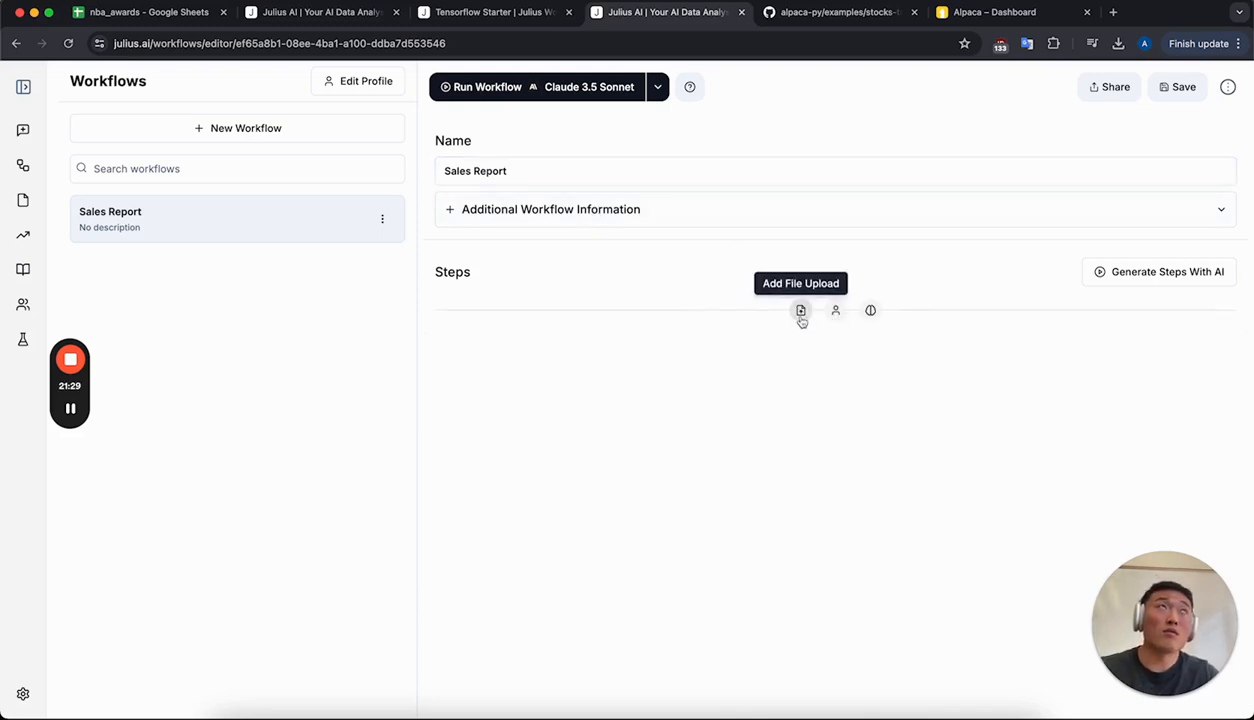
pyautogui.click(554, 211)
pyautogui.click(568, 362)
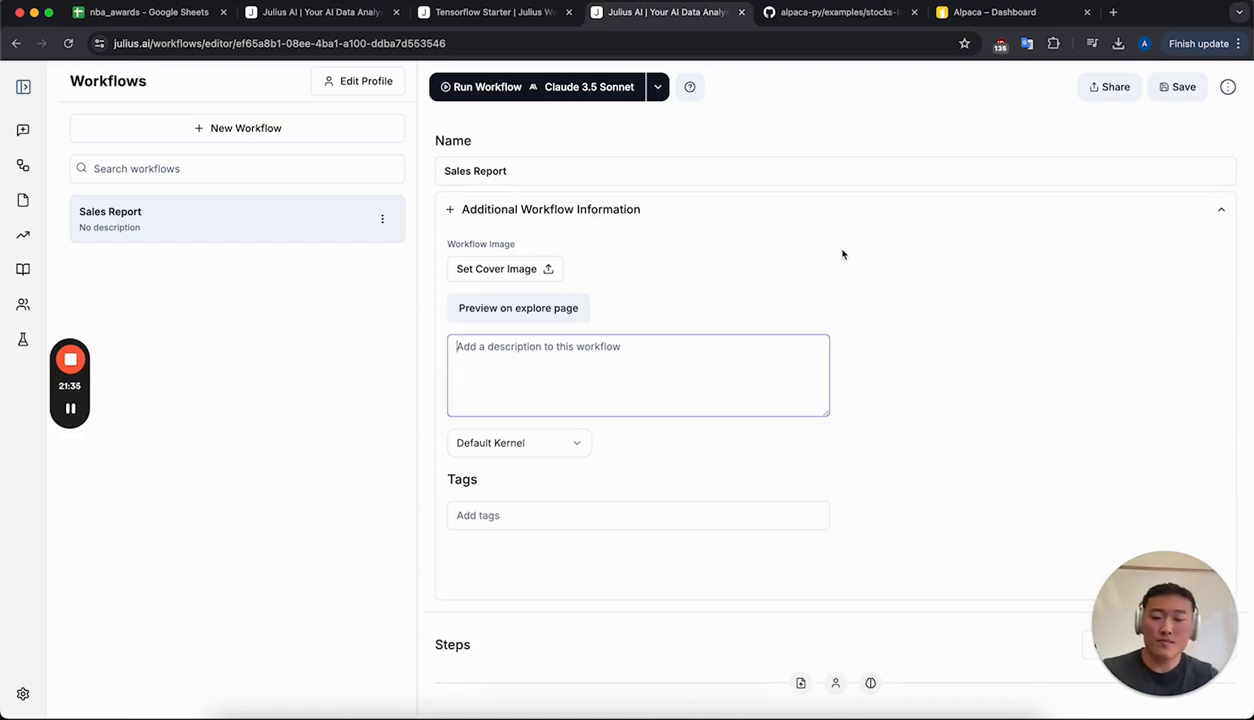
pyautogui.write('regular sales ')
pyautogui.write('regular re')
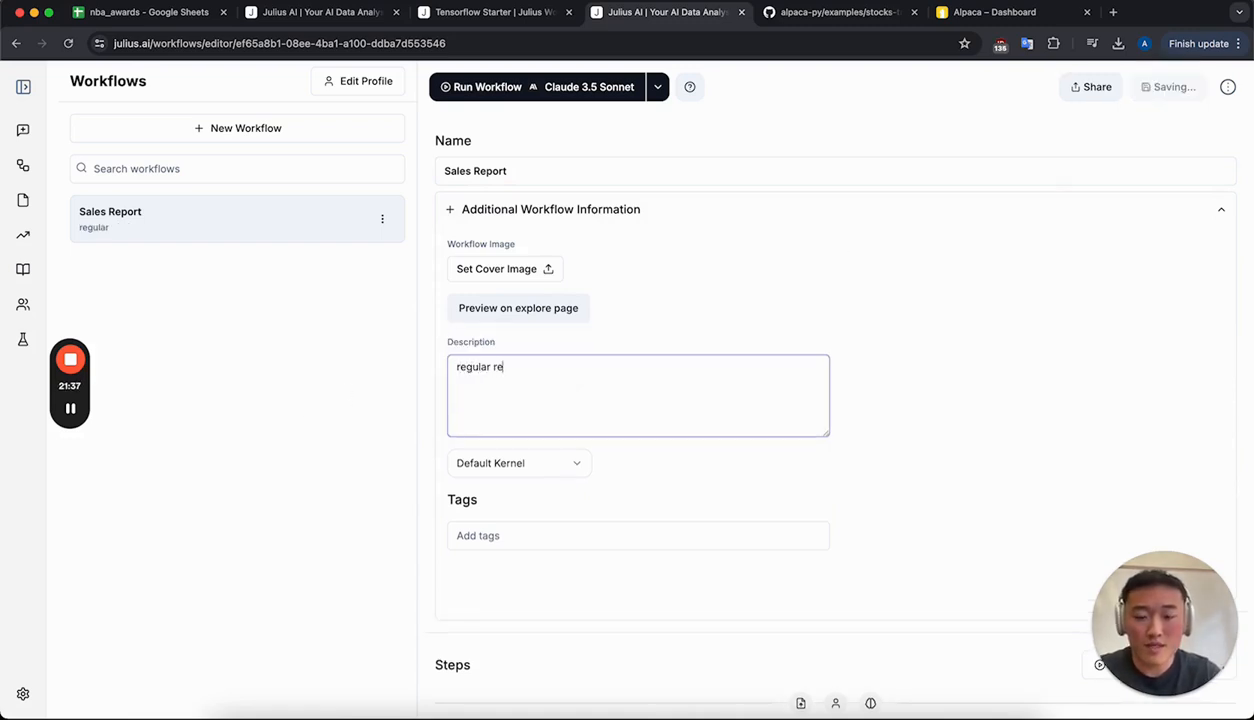
pyautogui.press('BackSpace')
pyautogui.press('BackSpace')
pyautogui.write('sales report')
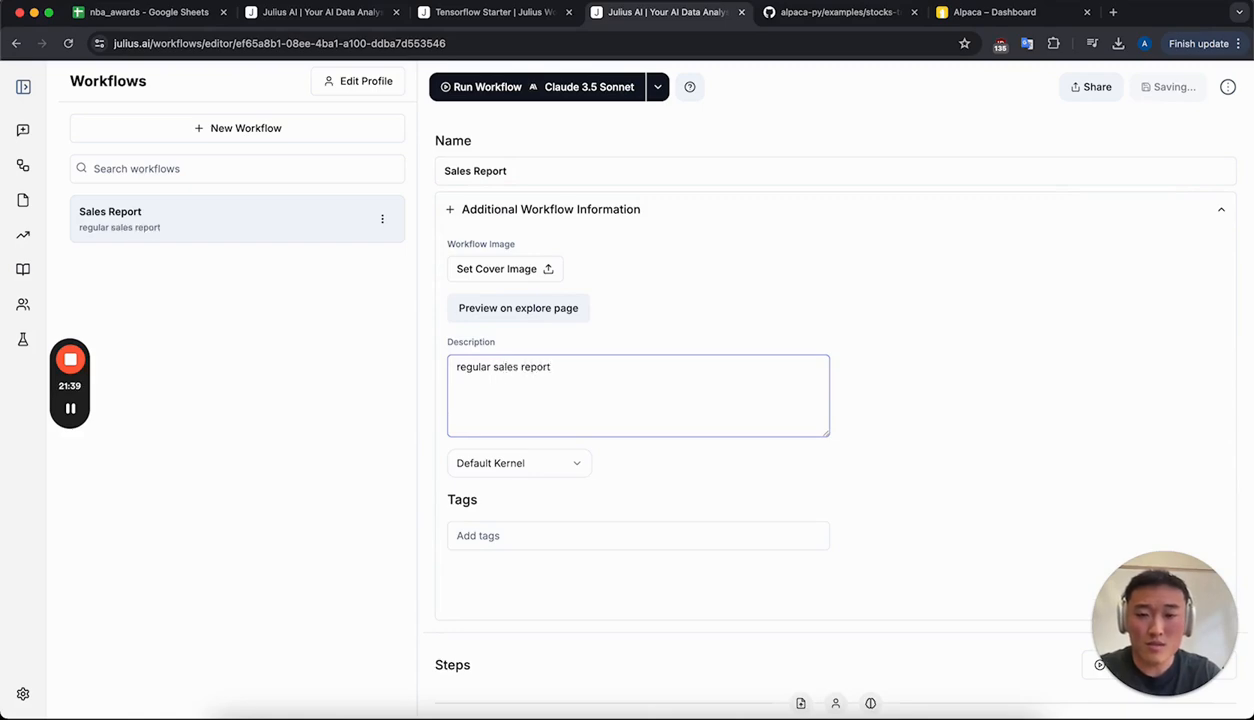
pyautogui.scroll(-1, 588, 471)
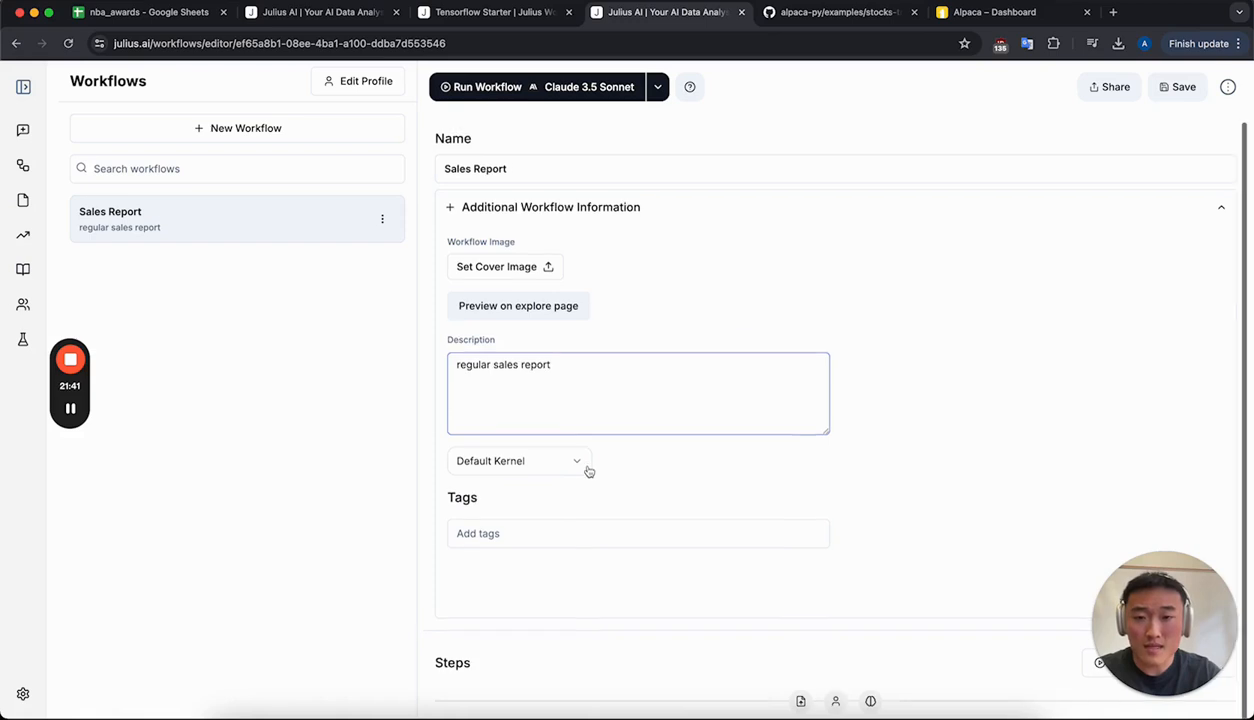
pyautogui.click(570, 468)
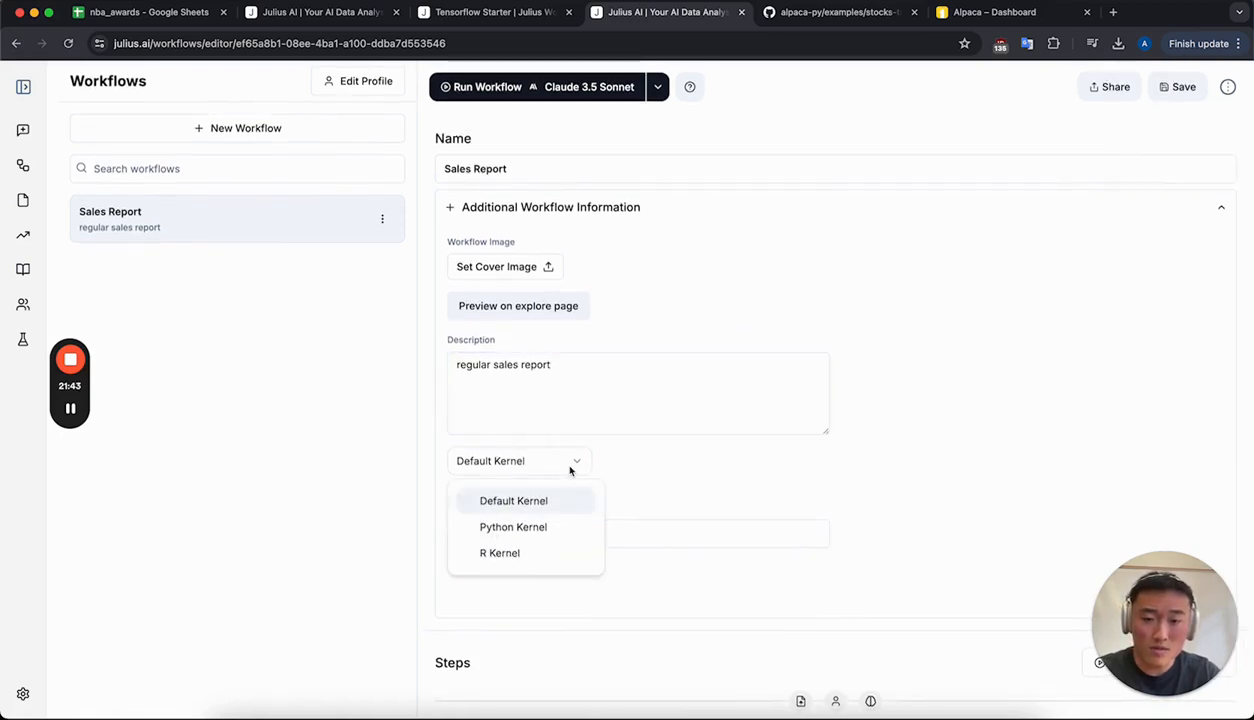
pyautogui.click(548, 527)
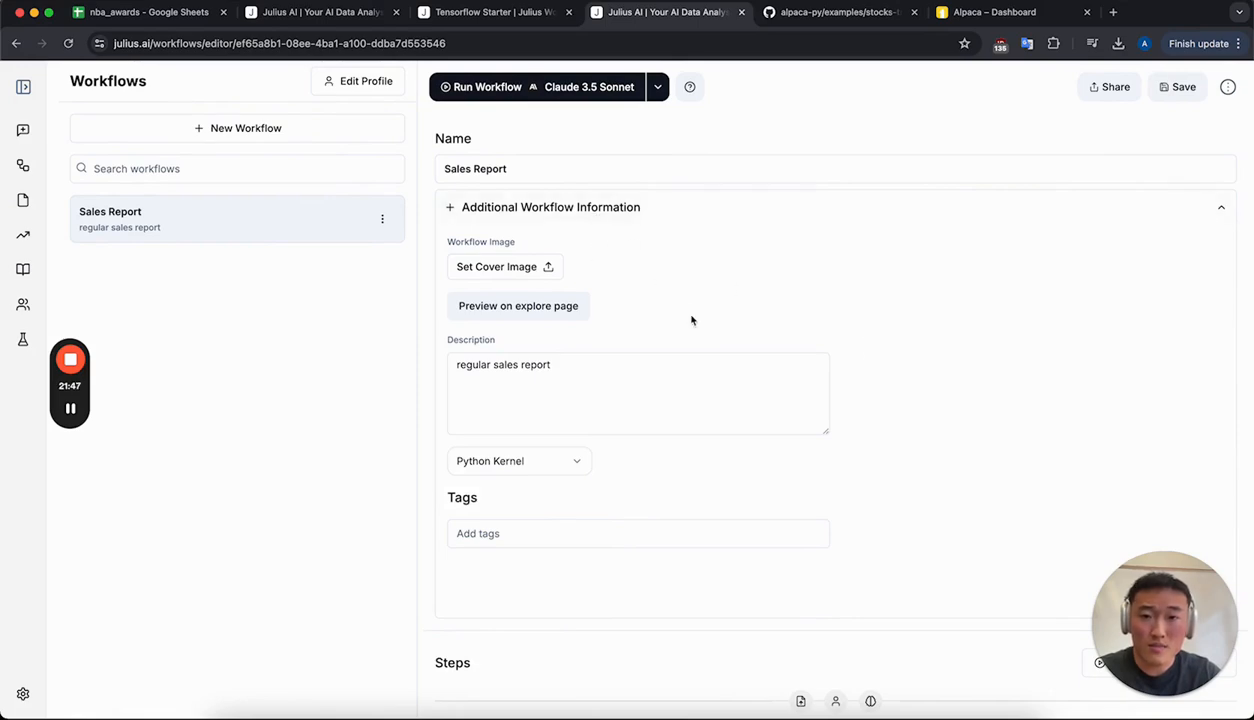
# Add a file upload as the workflow's first step with the task "Upload the sales data"
pyautogui.click(801, 701)
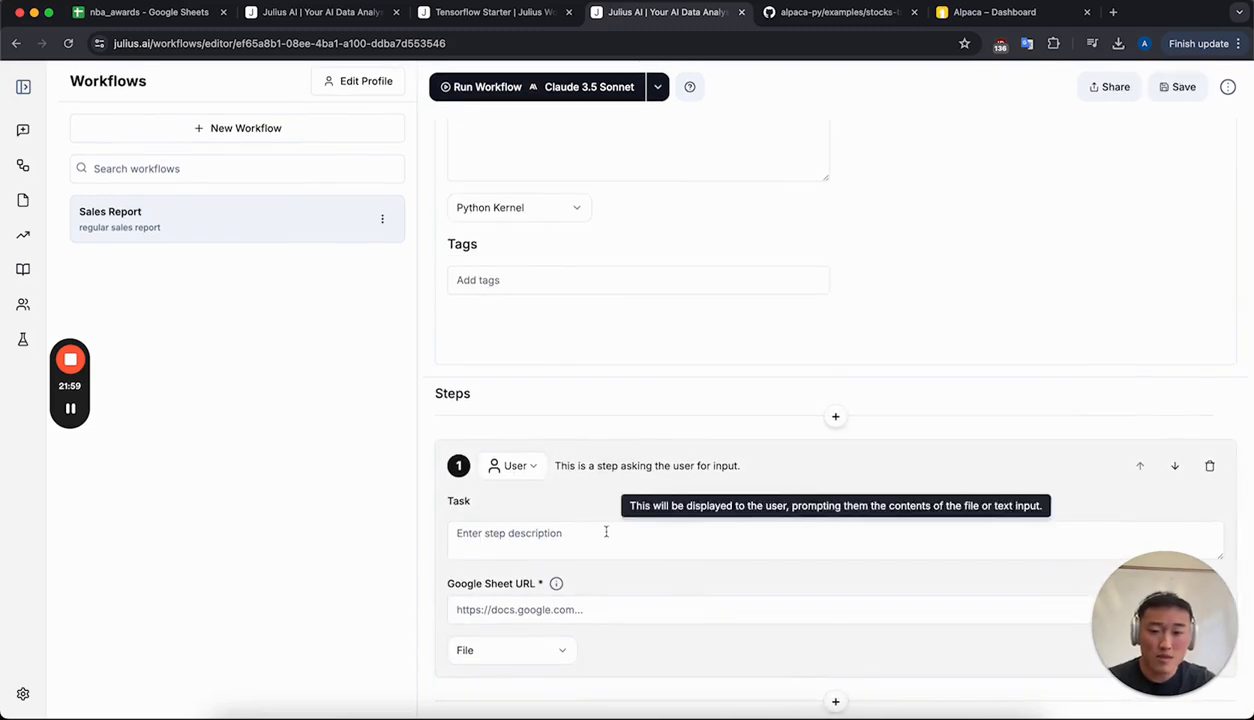
pyautogui.click(606, 532)
pyautogui.write('Upload the s')
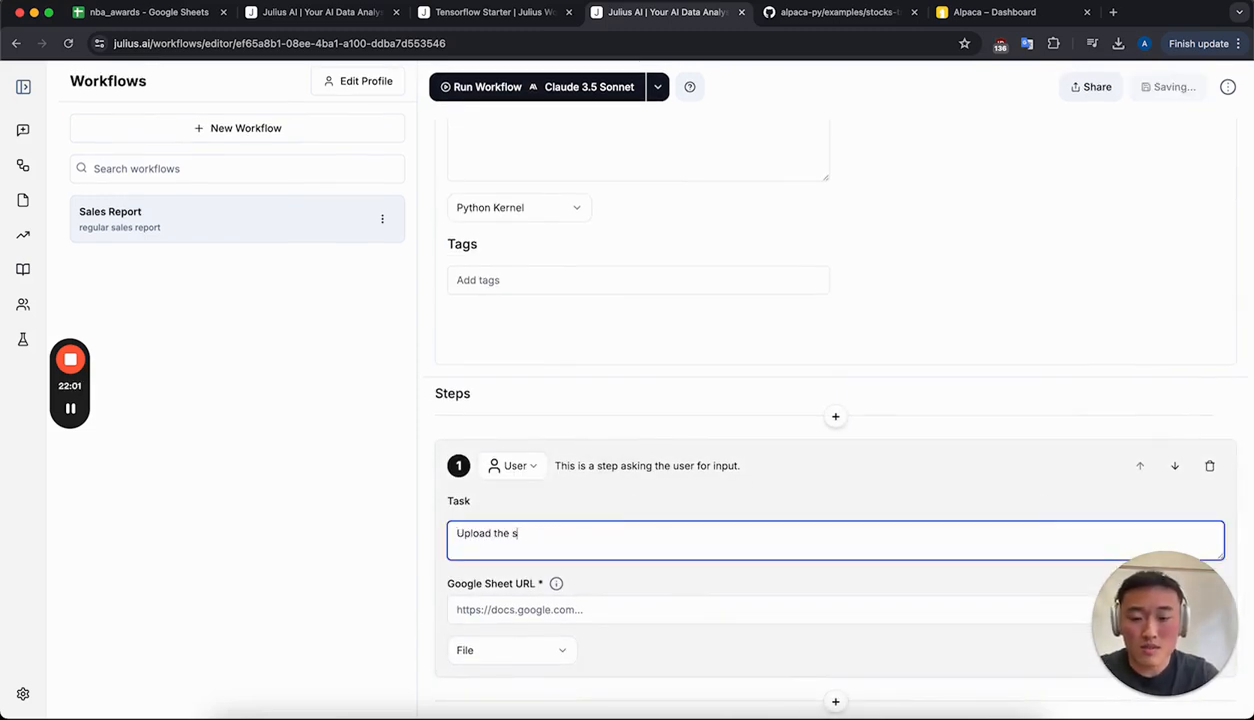
pyautogui.write('ales data')
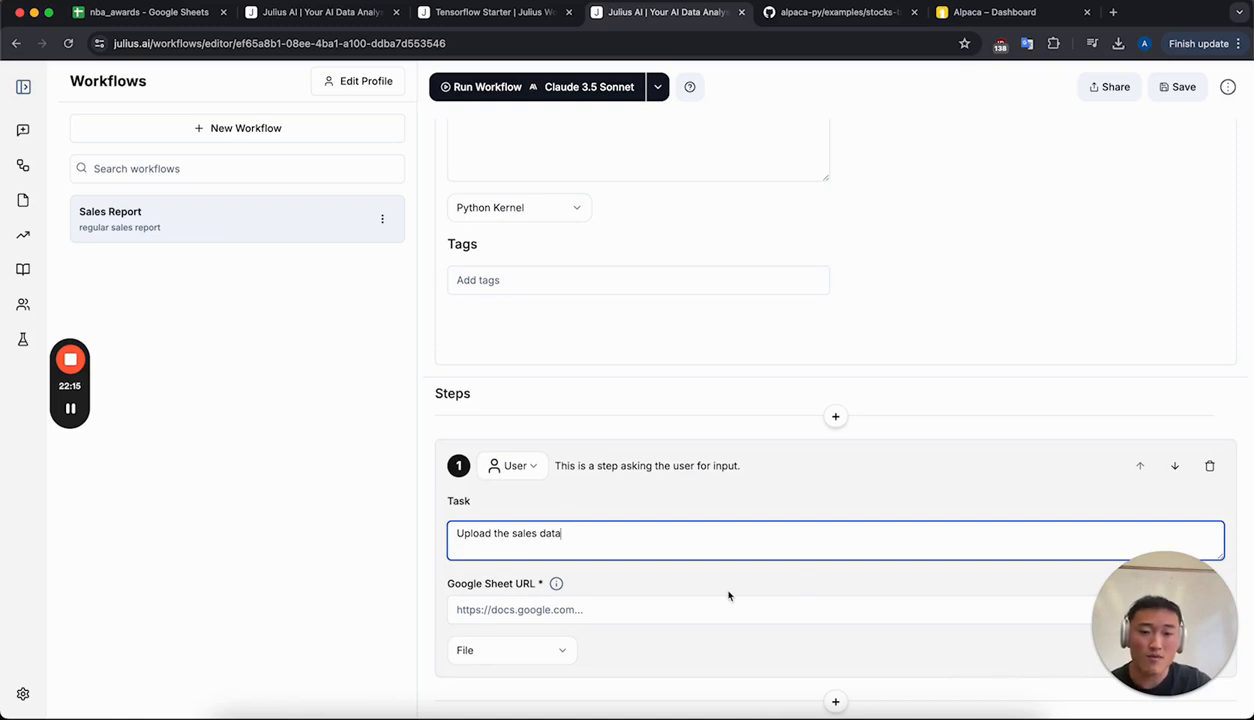
pyautogui.press('Tab')
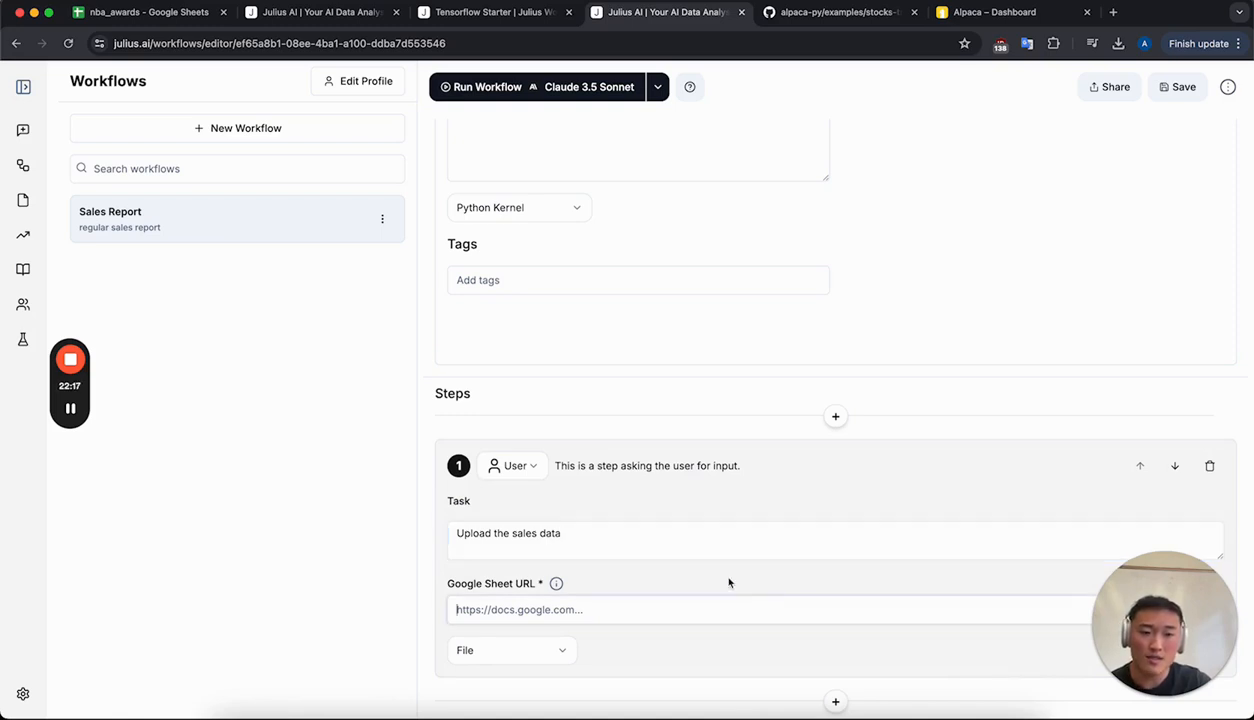
# Add a user text input as step 2 with the task "Which region do you want to analyze?"
pyautogui.click(836, 702)
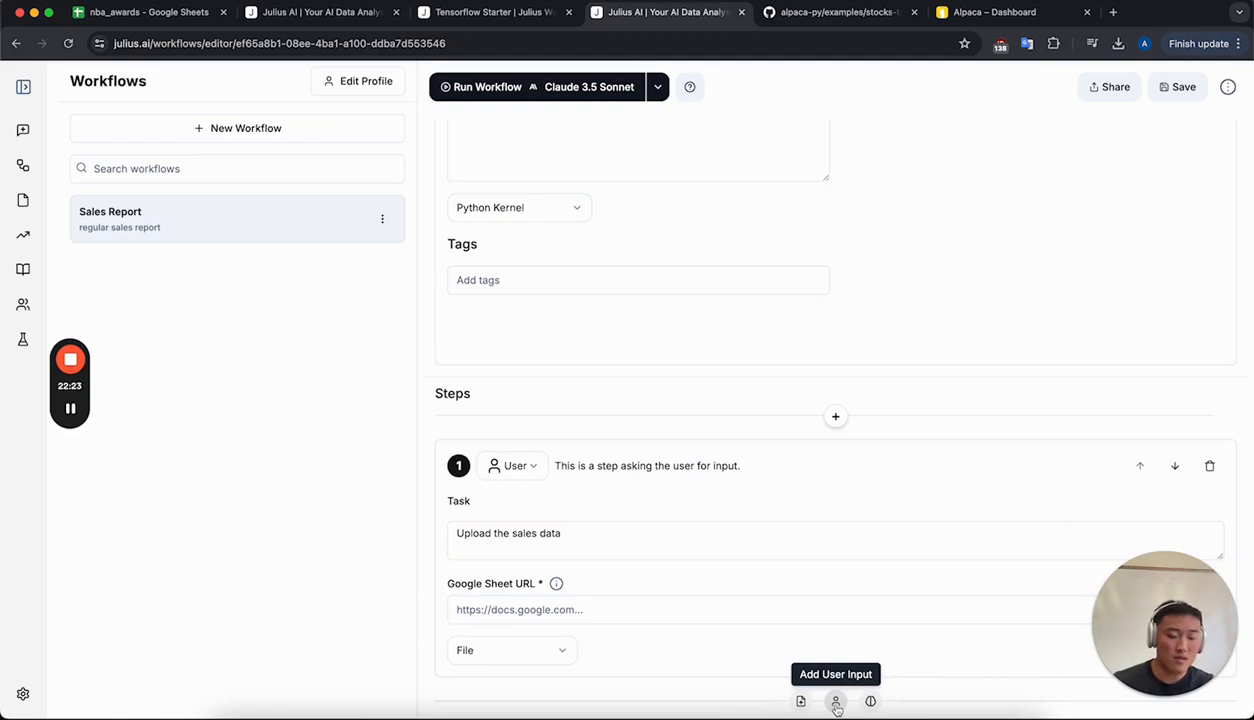
pyautogui.click(836, 702)
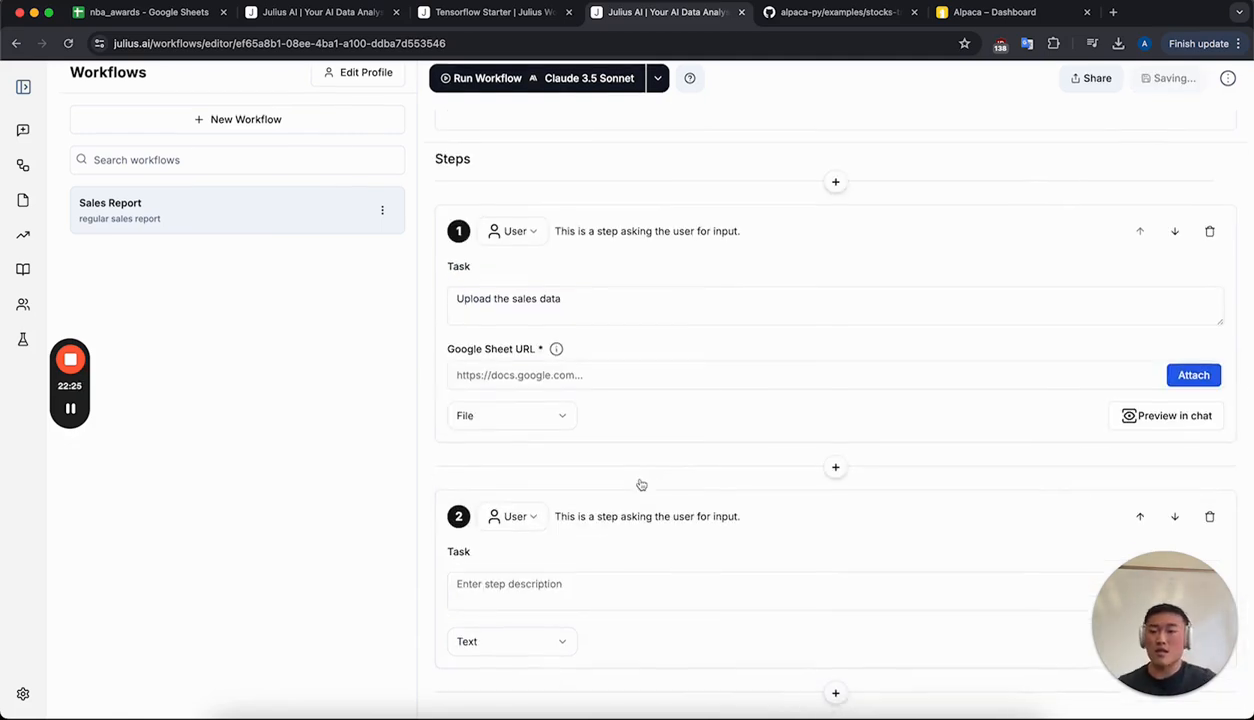
pyautogui.click(577, 596)
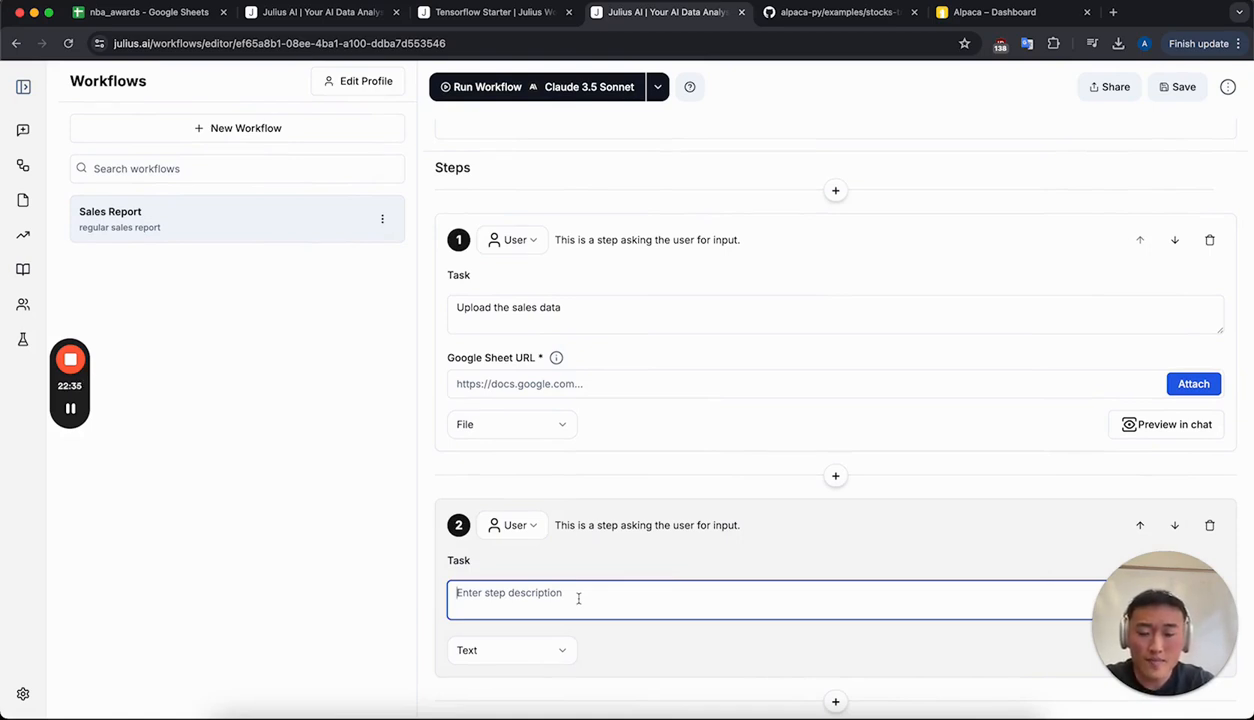
pyautogui.write('Which regi')
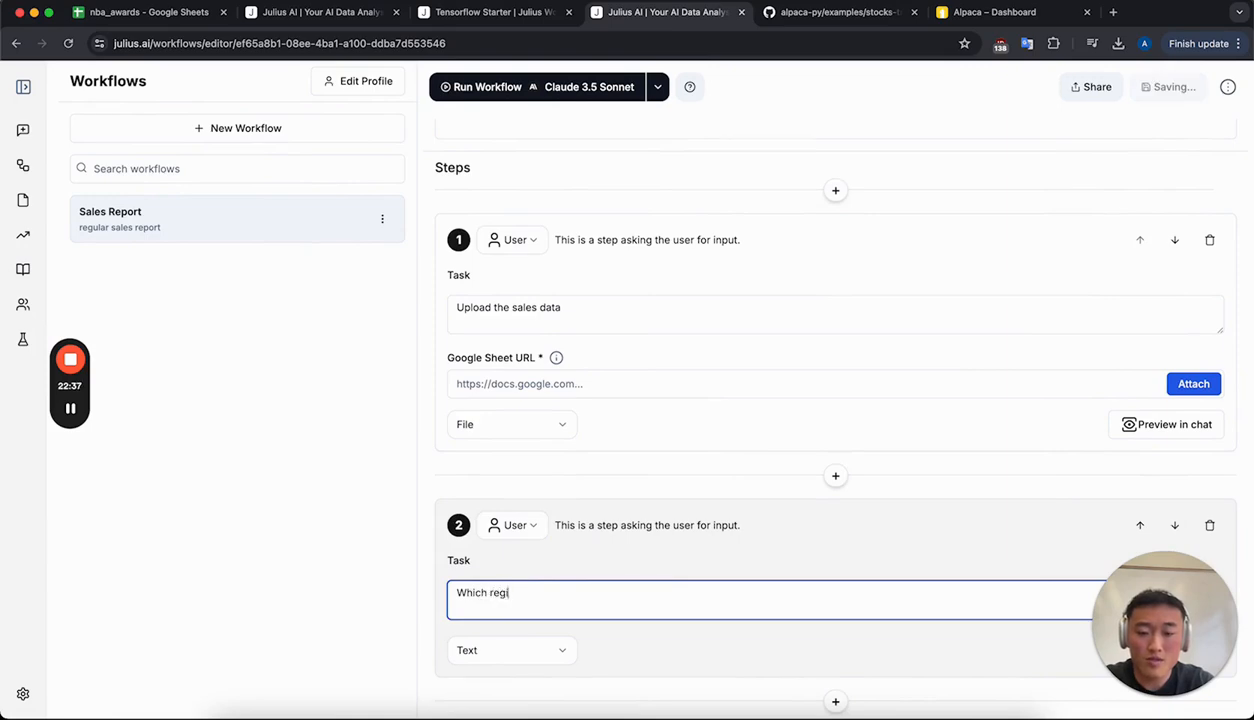
pyautogui.write('on do you wan')
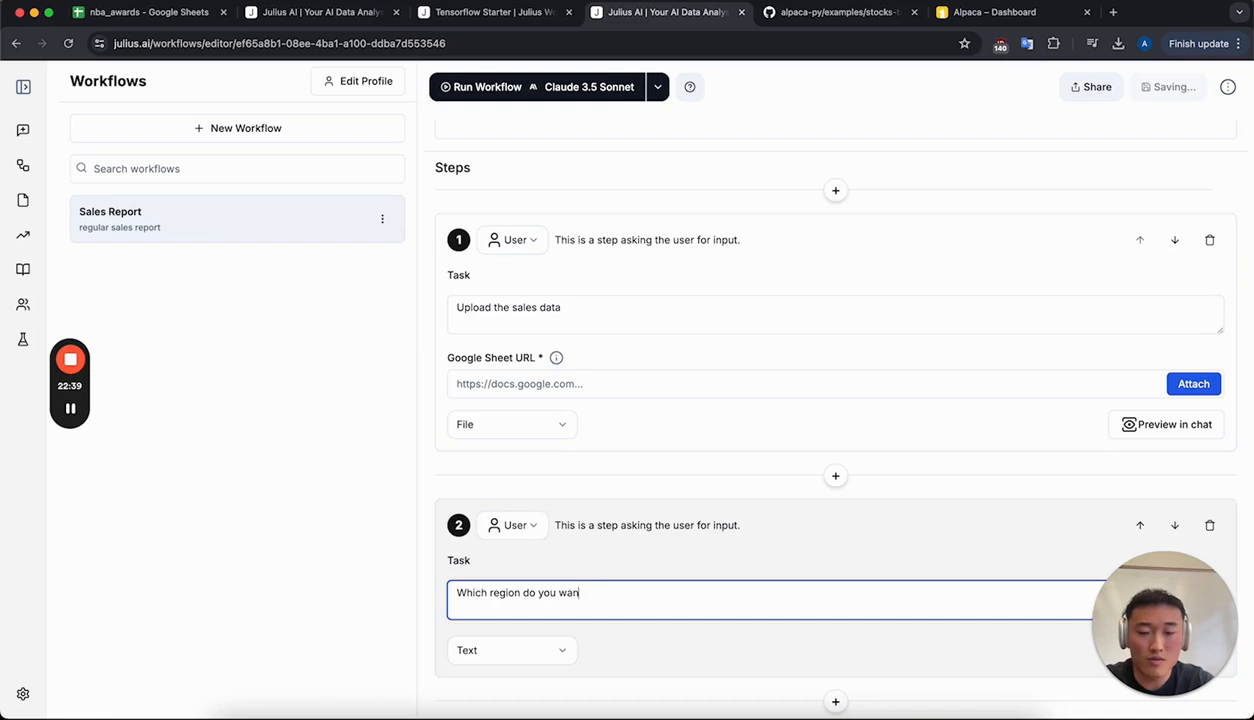
pyautogui.write('t to analy')
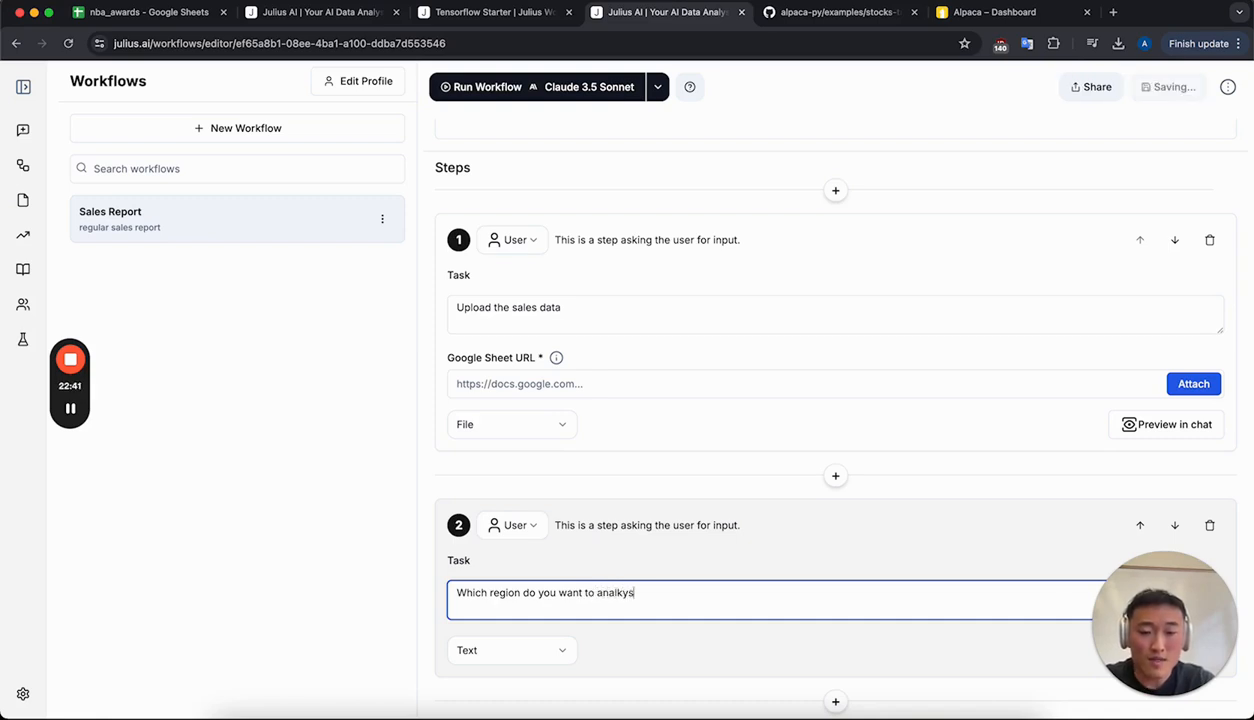
pyautogui.press('BackSpace')
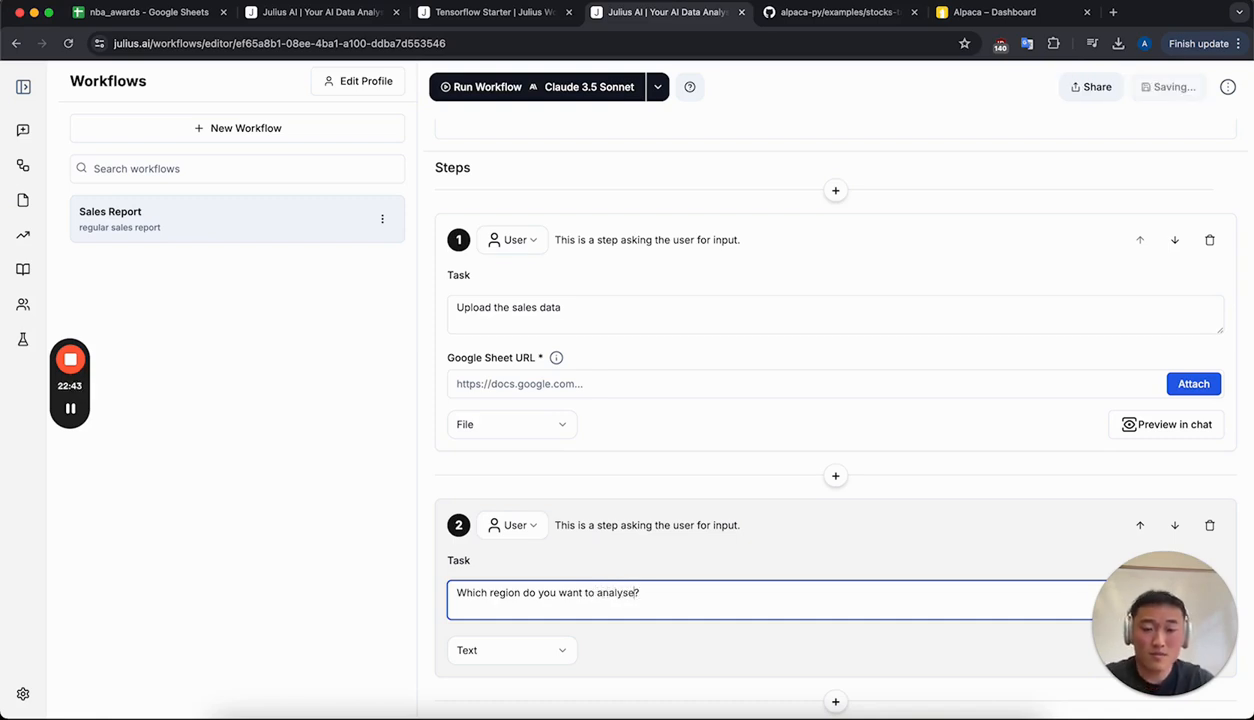
pyautogui.click(733, 567)
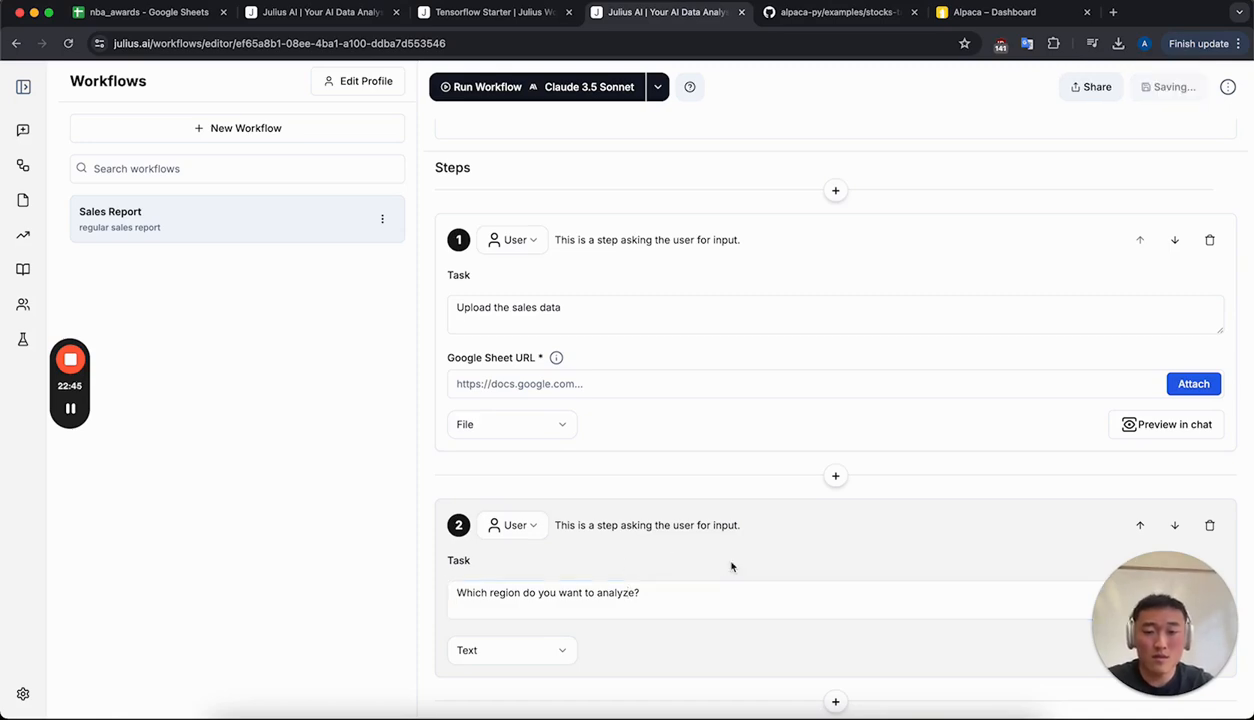
# Add an AI task as step 3 that reads "Find the top 3 customers in the specified region."
pyautogui.click(837, 705)
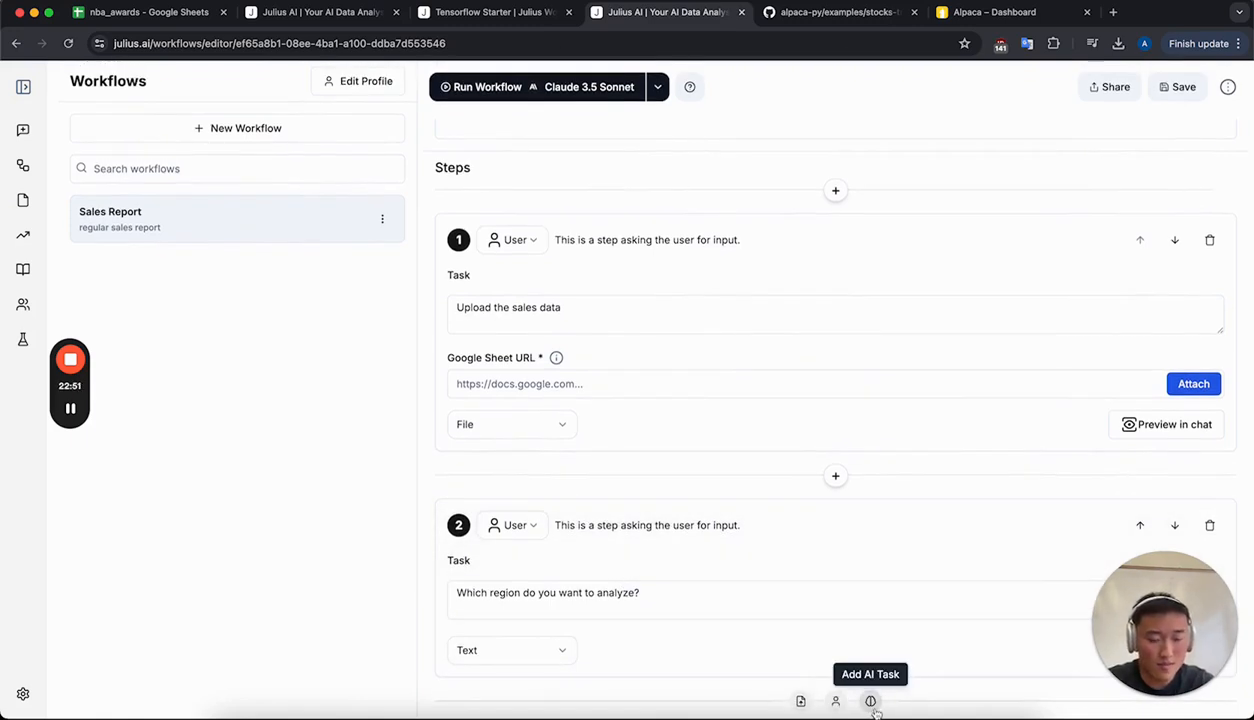
pyautogui.click(870, 702)
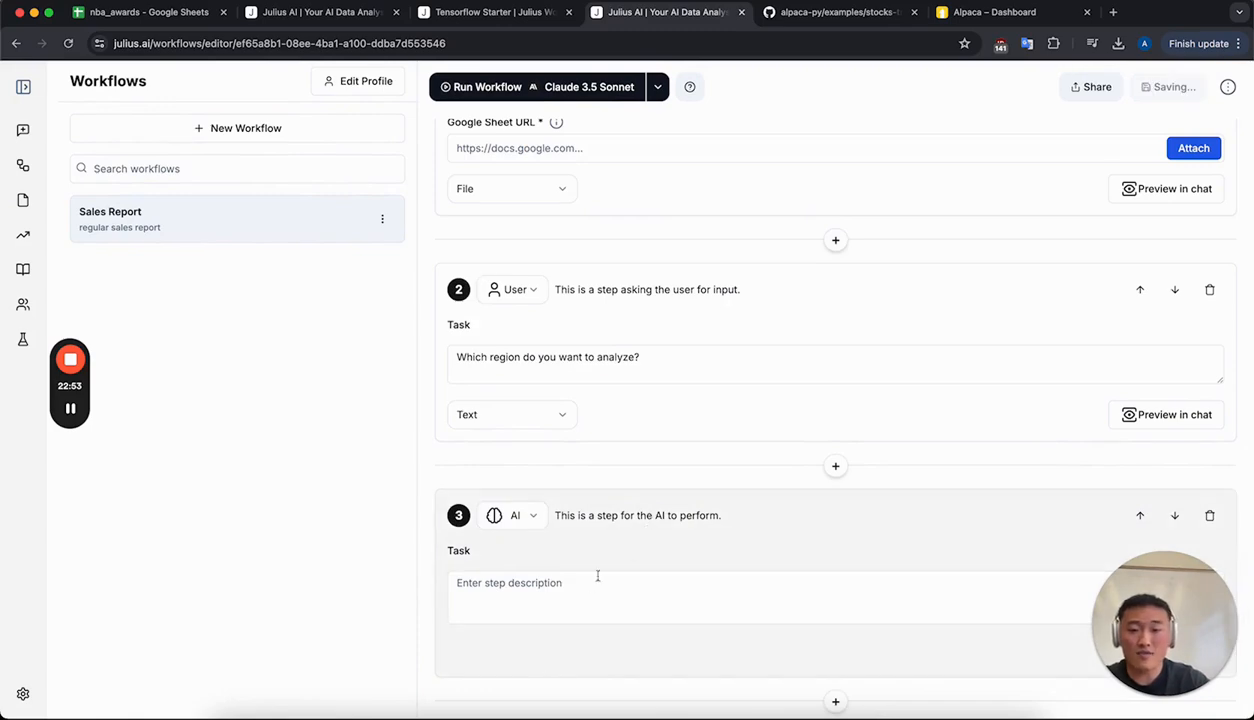
pyautogui.click(586, 592)
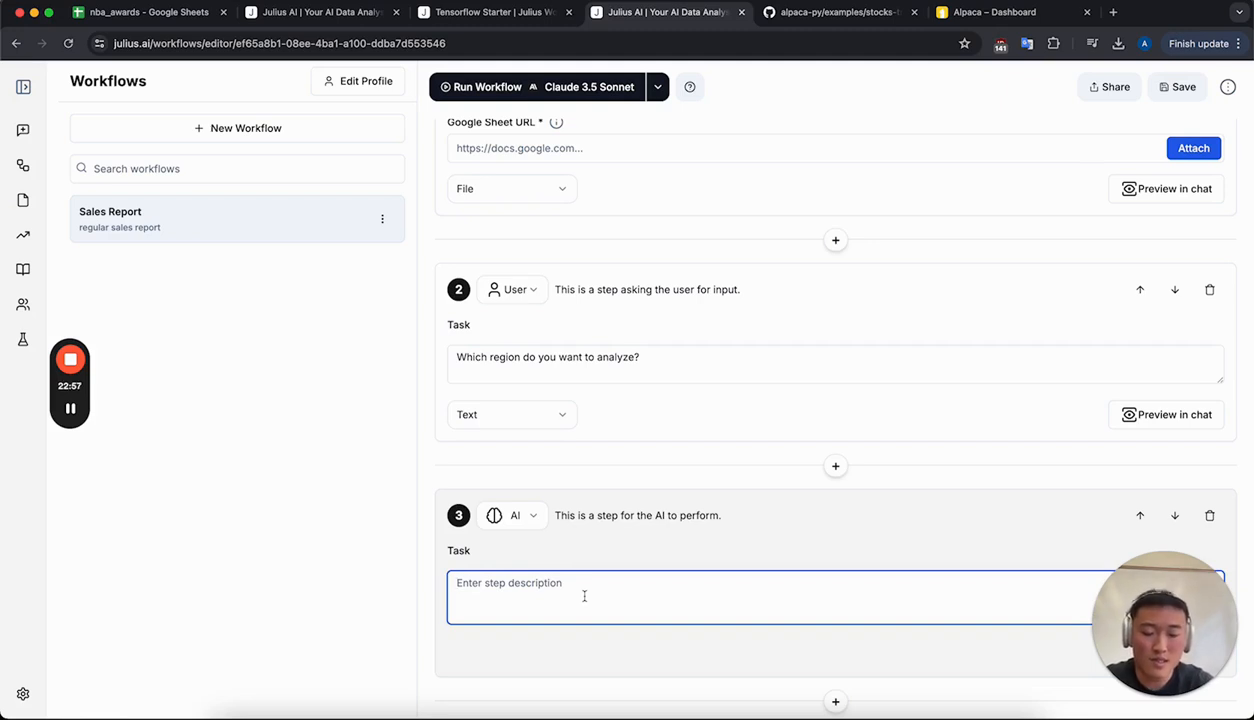
pyautogui.write('Find the top ')
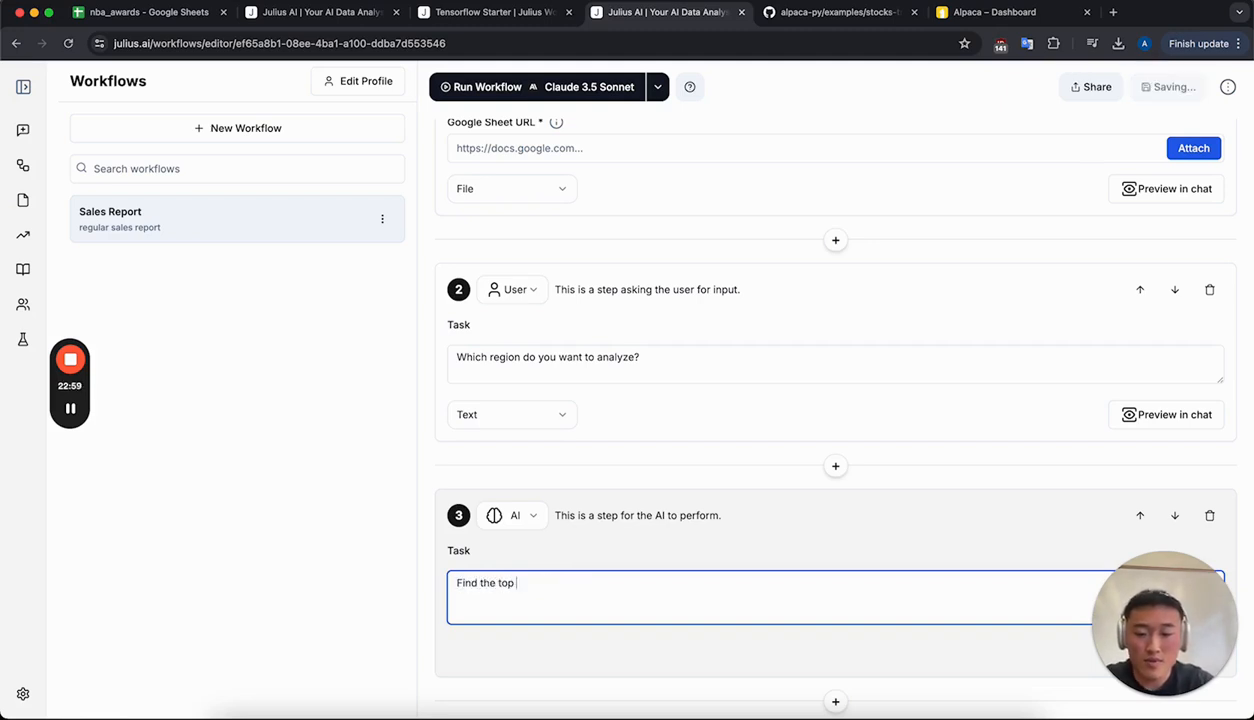
pyautogui.write('3 c')
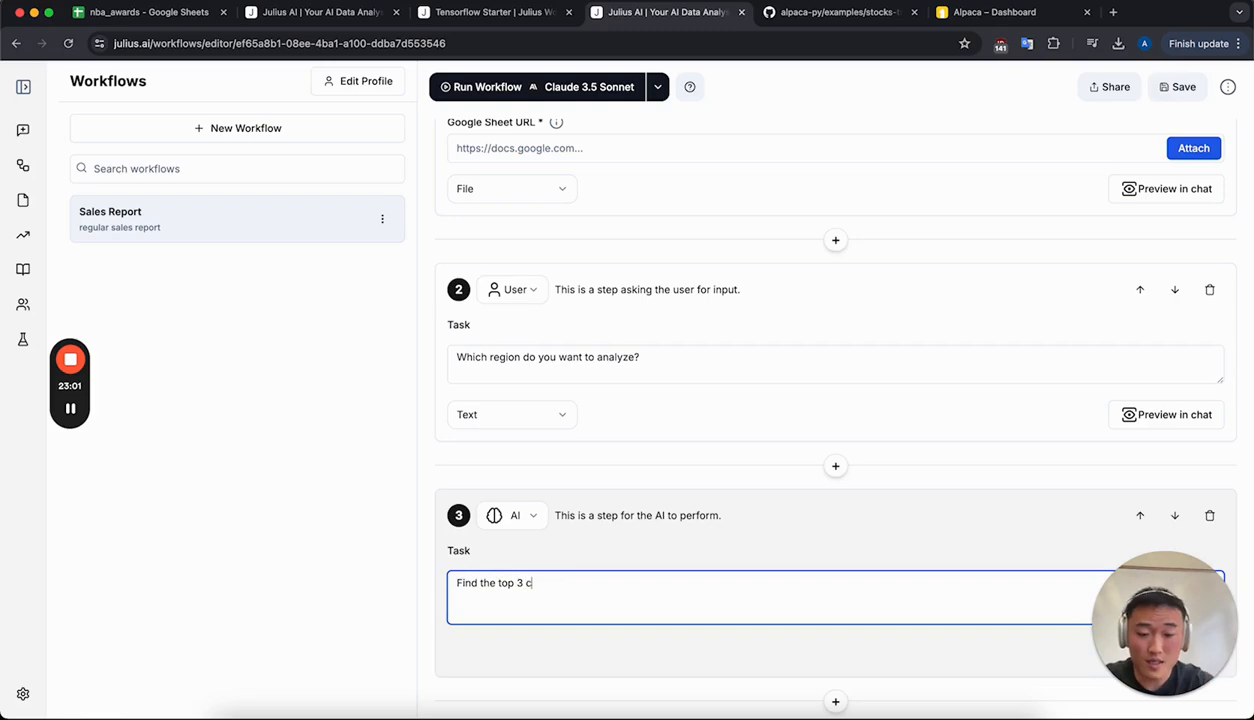
pyautogui.write('ustomers in')
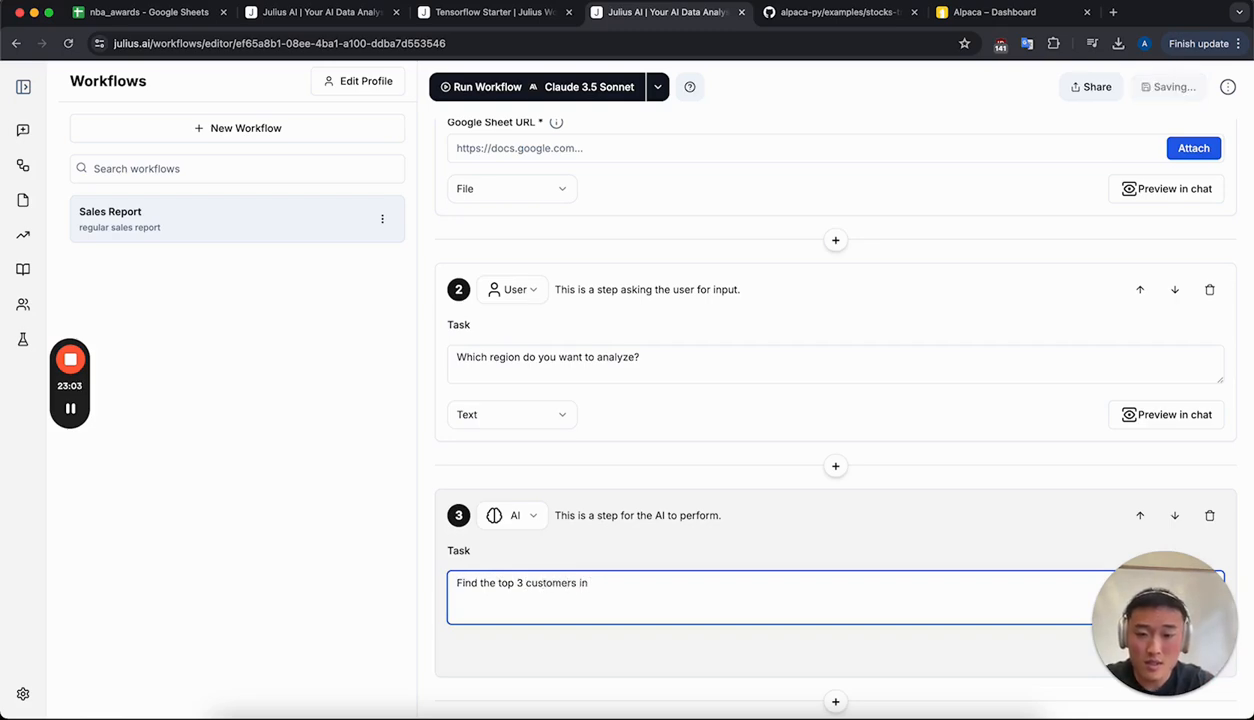
pyautogui.write(' the specified re')
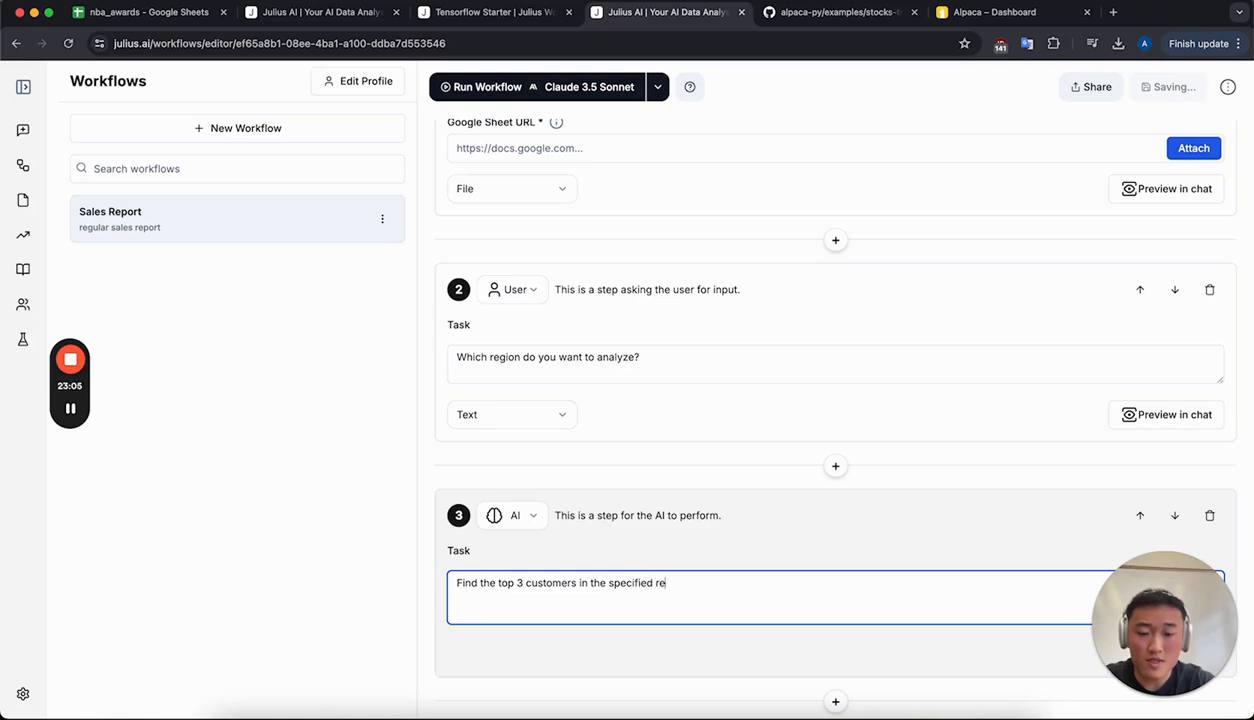
pyautogui.write('gion.')
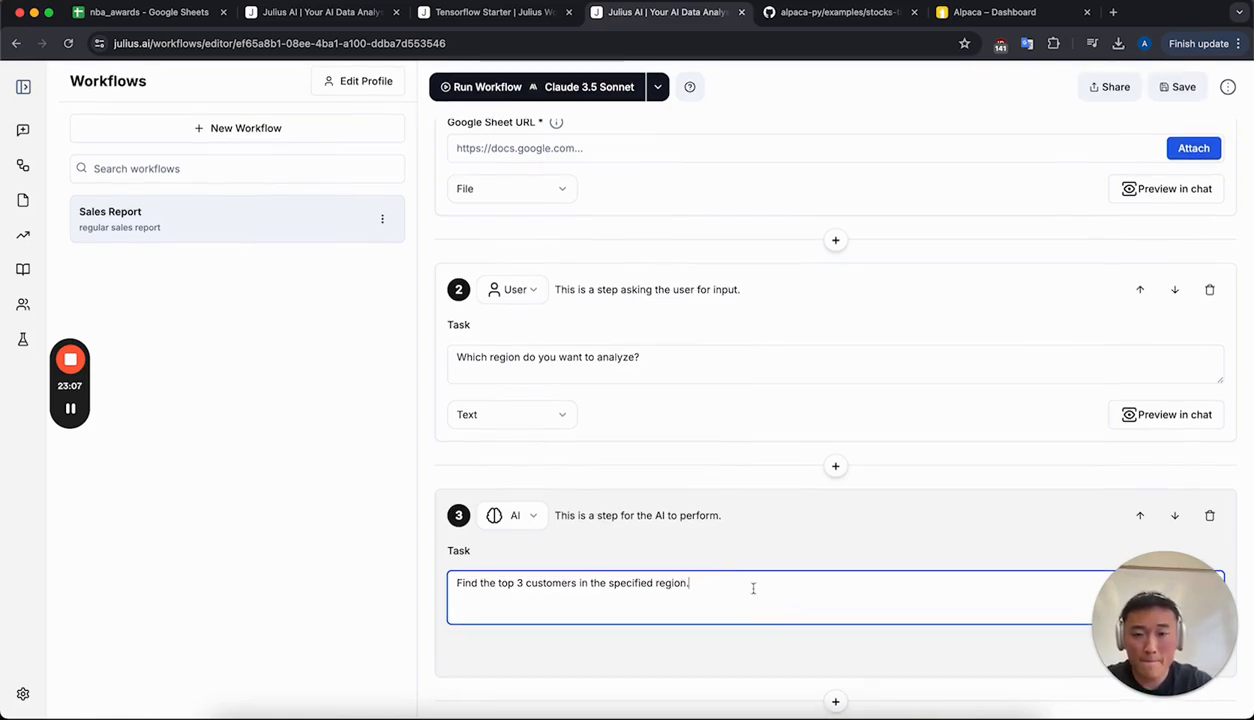
# Add an AI task as step 4 that reads "Visualize total sales over time broken out by deal size."
pyautogui.click(840, 705)
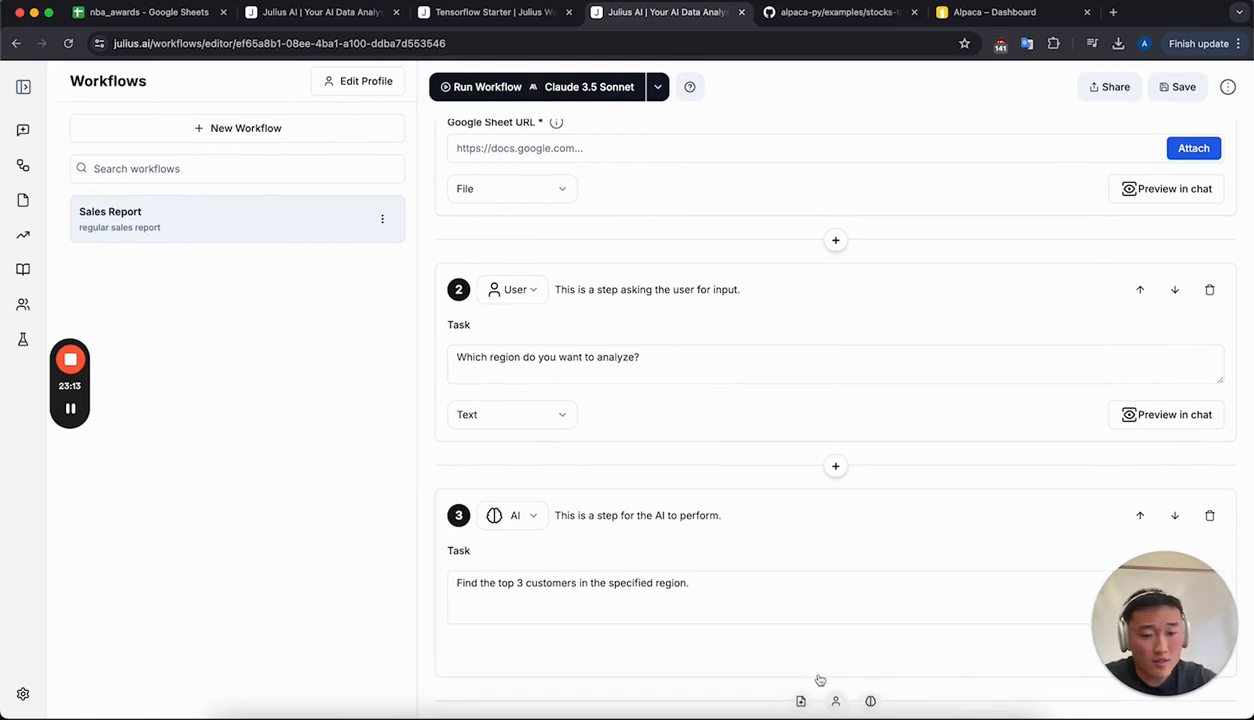
pyautogui.click(872, 702)
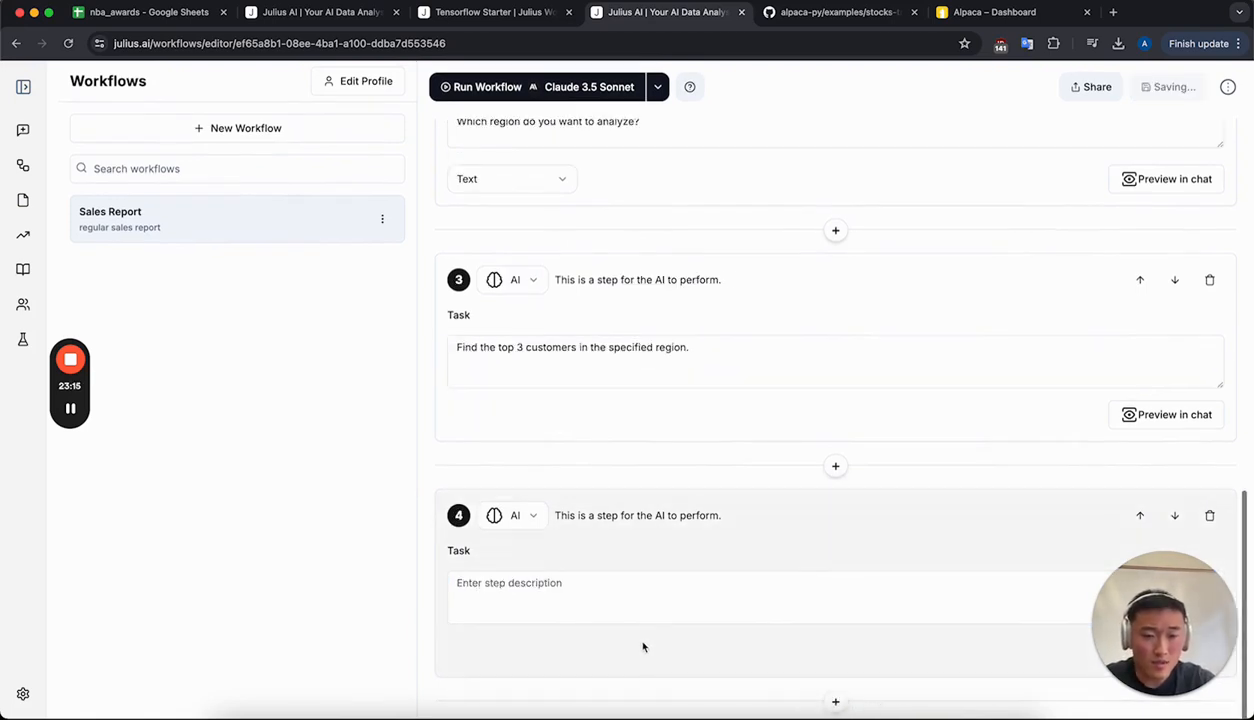
pyautogui.click(625, 608)
pyautogui.write('Vi')
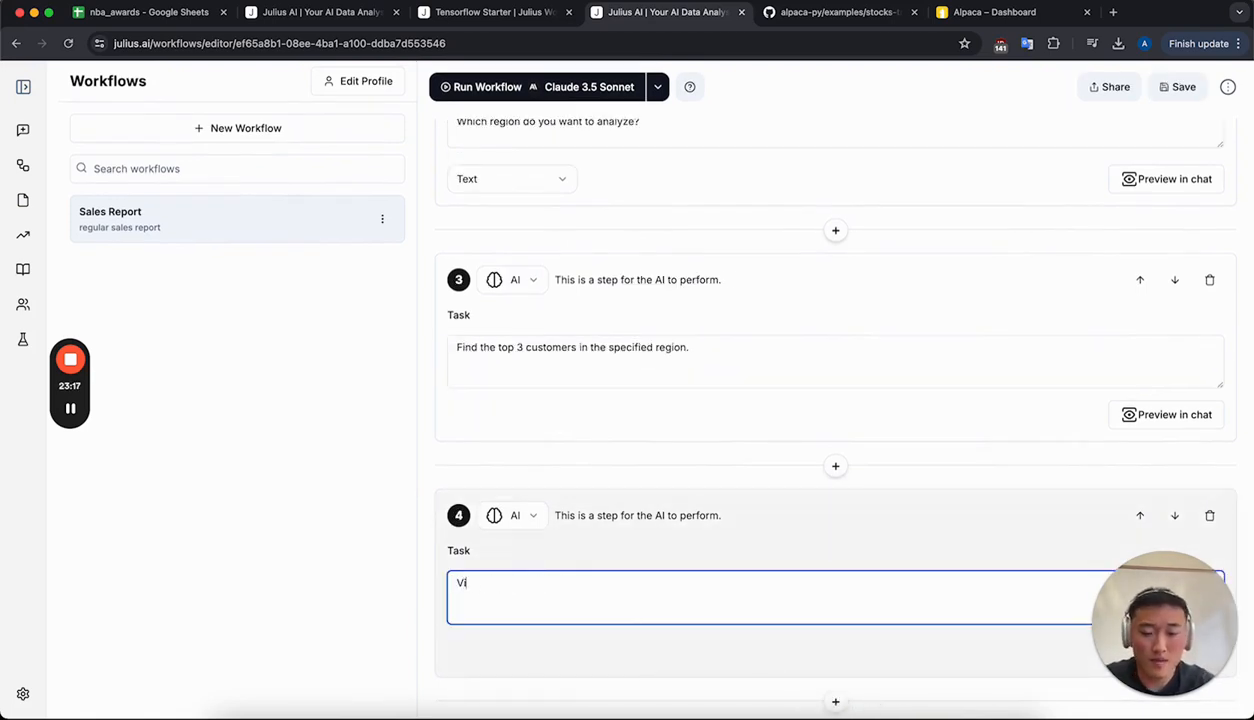
pyautogui.write('sualize total sales')
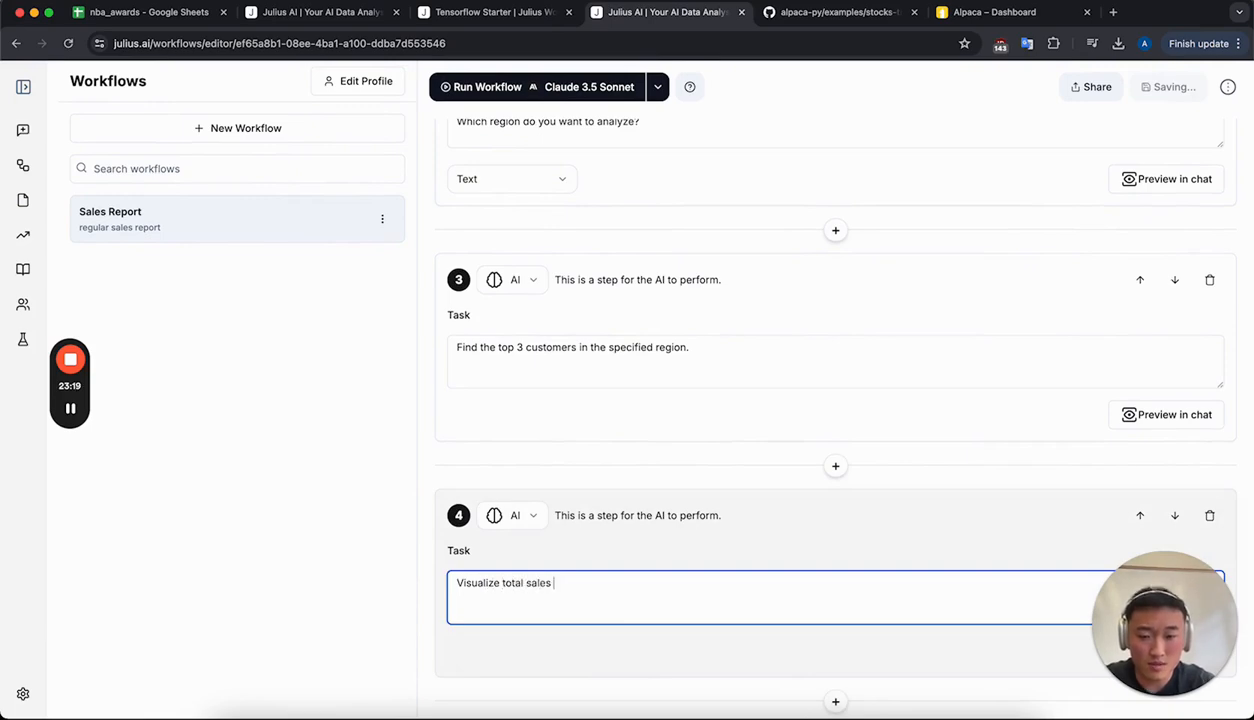
pyautogui.write(' over tim')
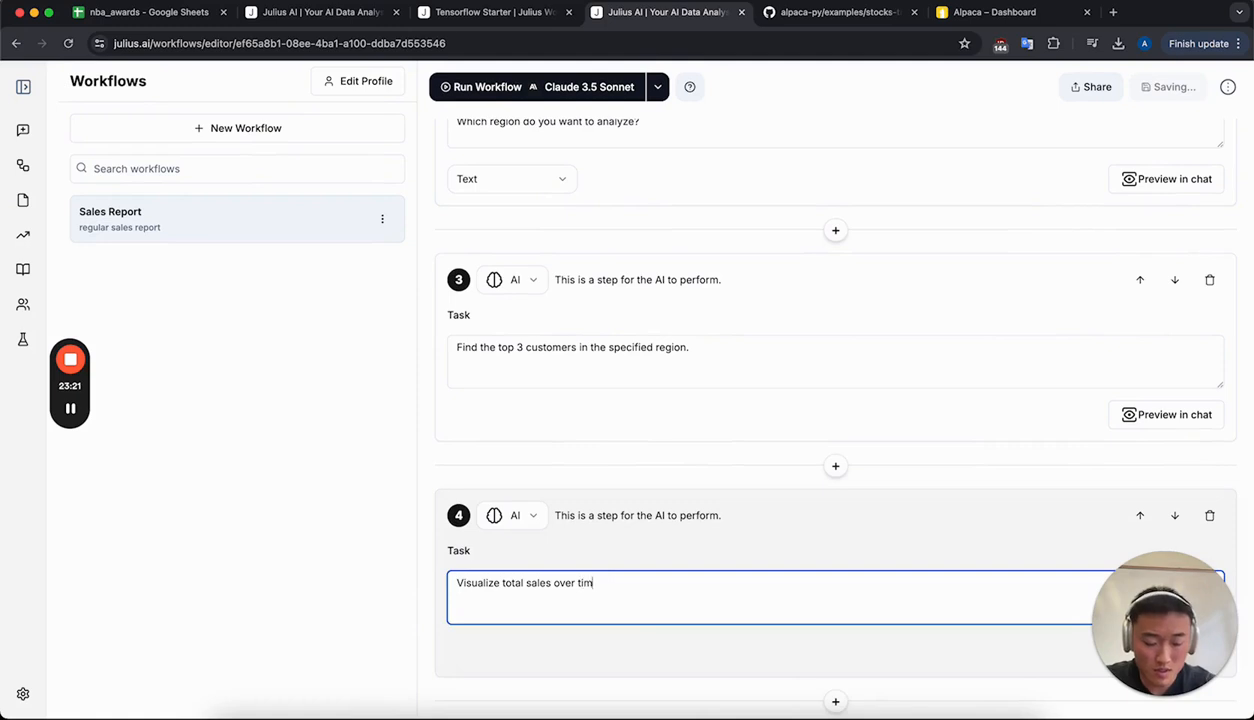
pyautogui.write('e broken ')
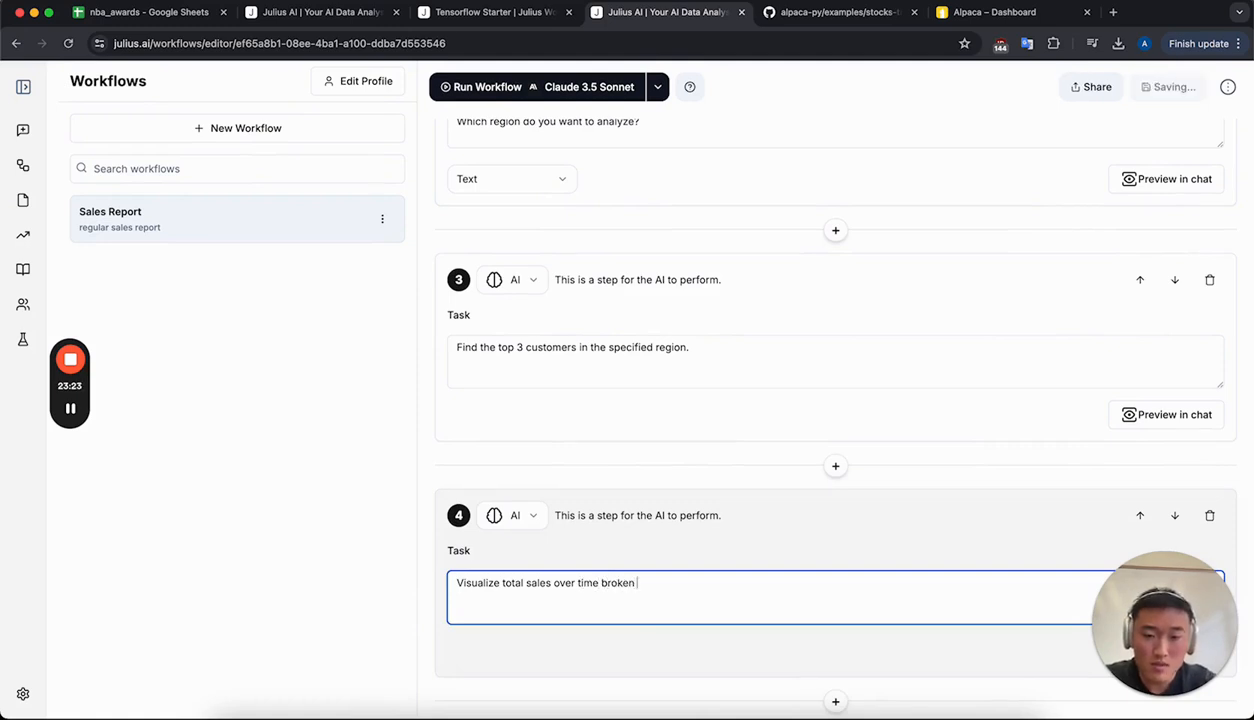
pyautogui.write('out by deal size.')
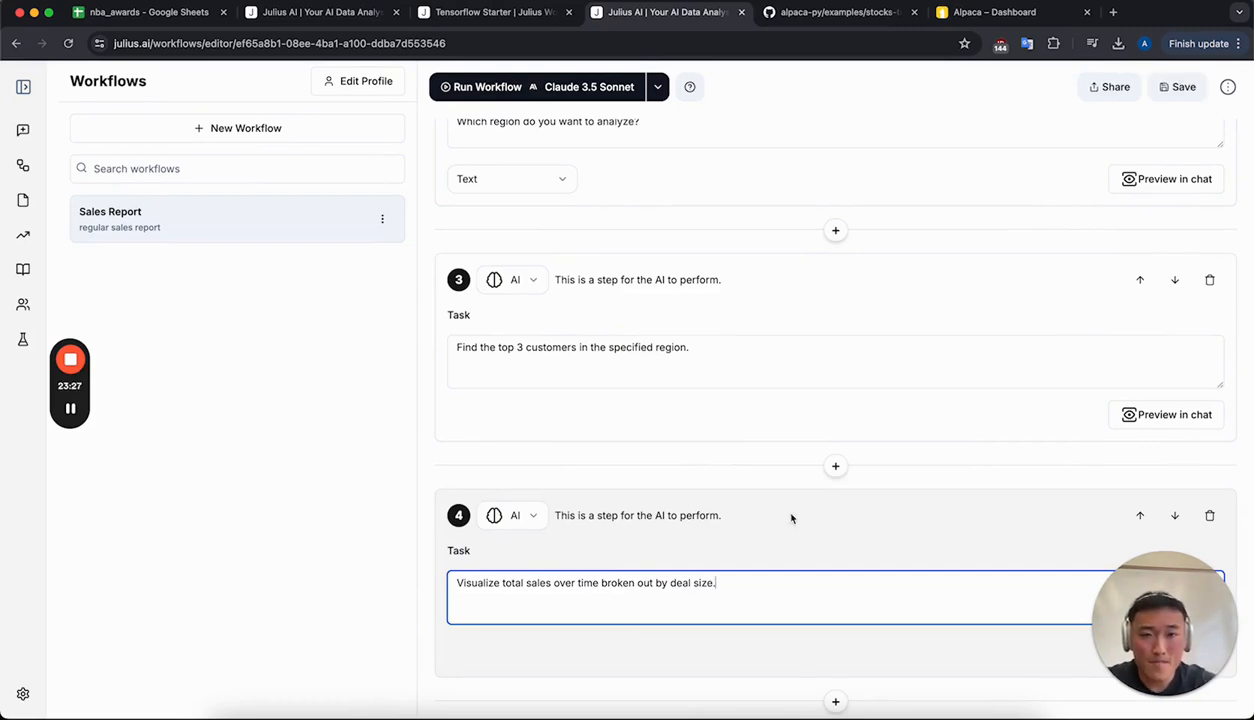
pyautogui.scroll(10, 927, 190)
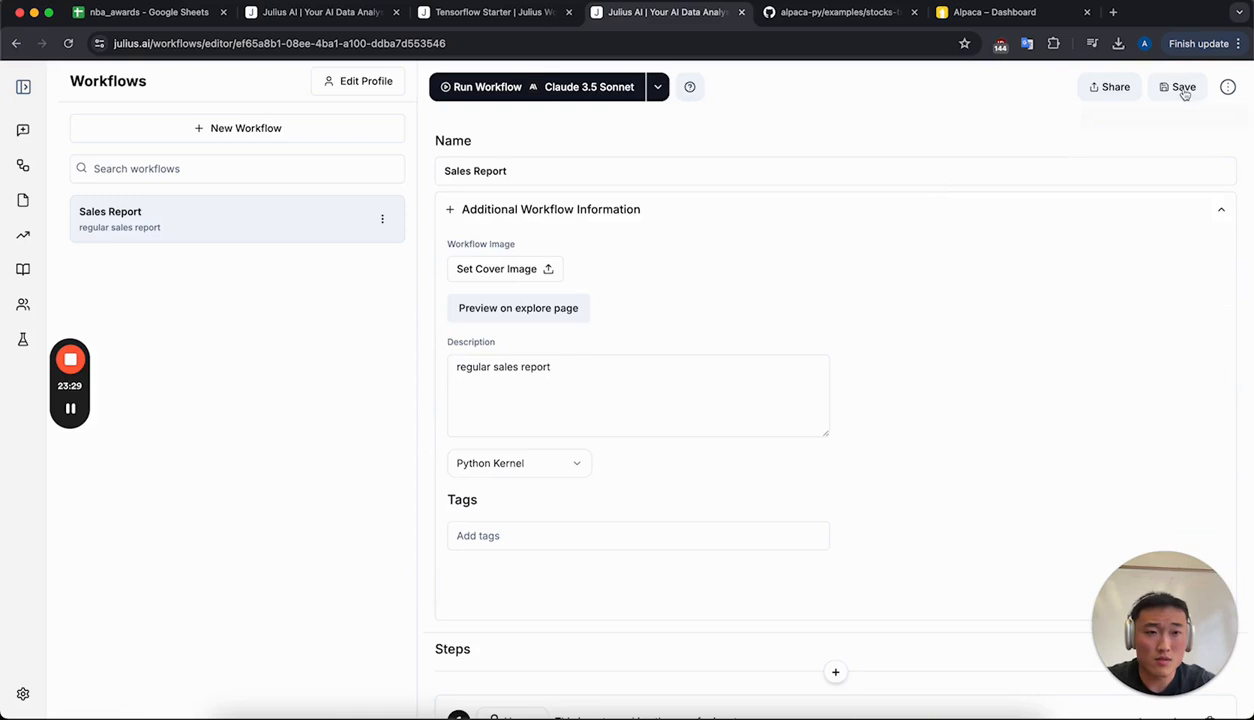
# Save the Sales Report workflow and run it with Claude 3.5 Sonnet
pyautogui.click(1183, 88)
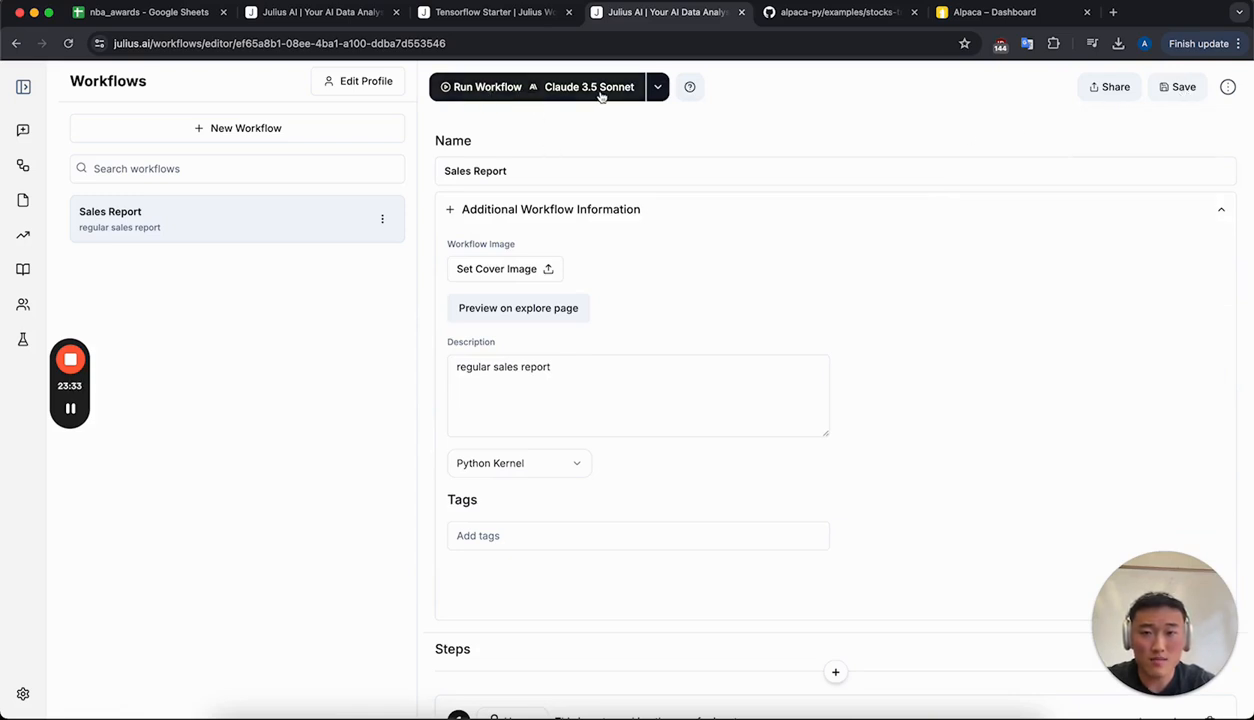
pyautogui.click(659, 88)
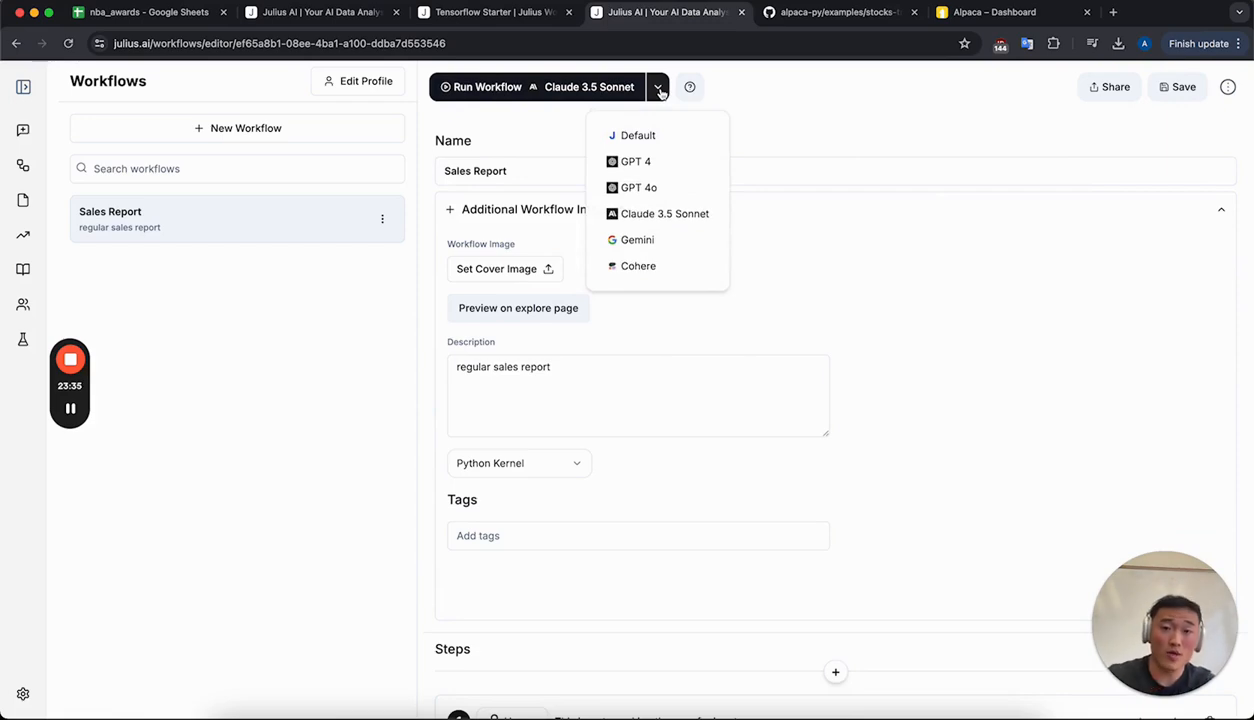
pyautogui.click(656, 87)
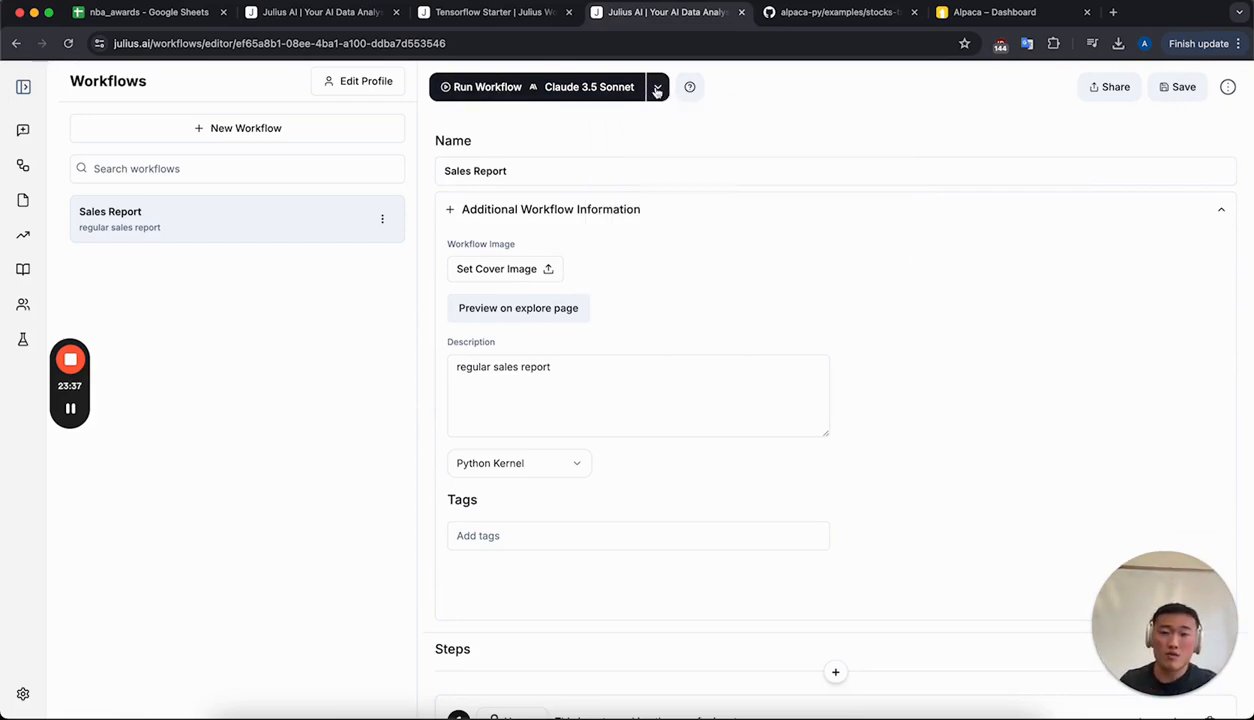
pyautogui.click(465, 88)
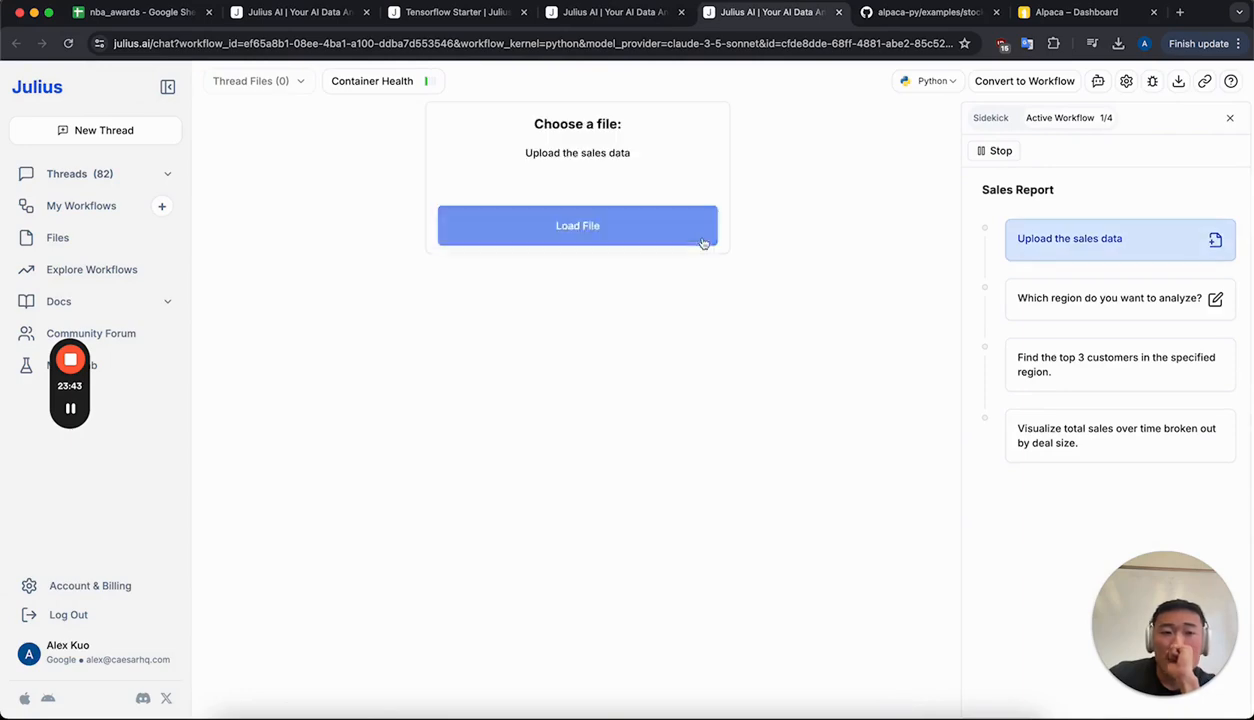
# Upload sales_data.csv from the data folder as the file for the workflow's first step
pyautogui.click(592, 228)
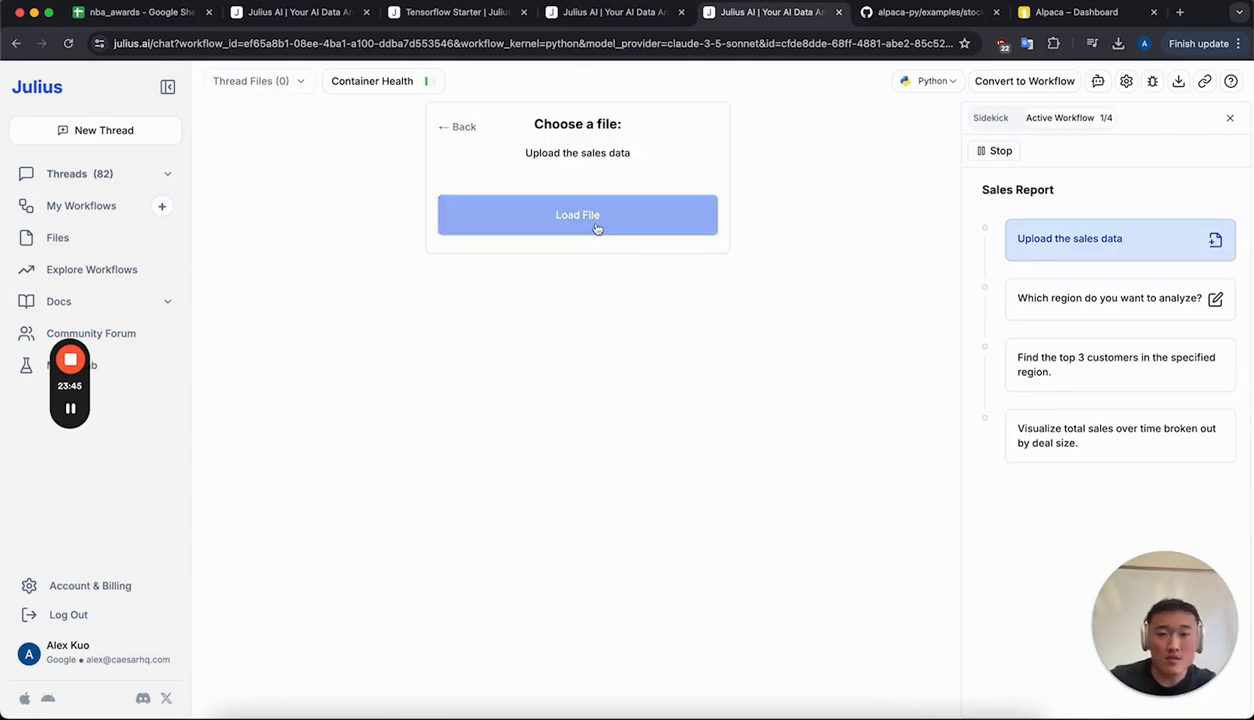
pyautogui.click(233, 714)
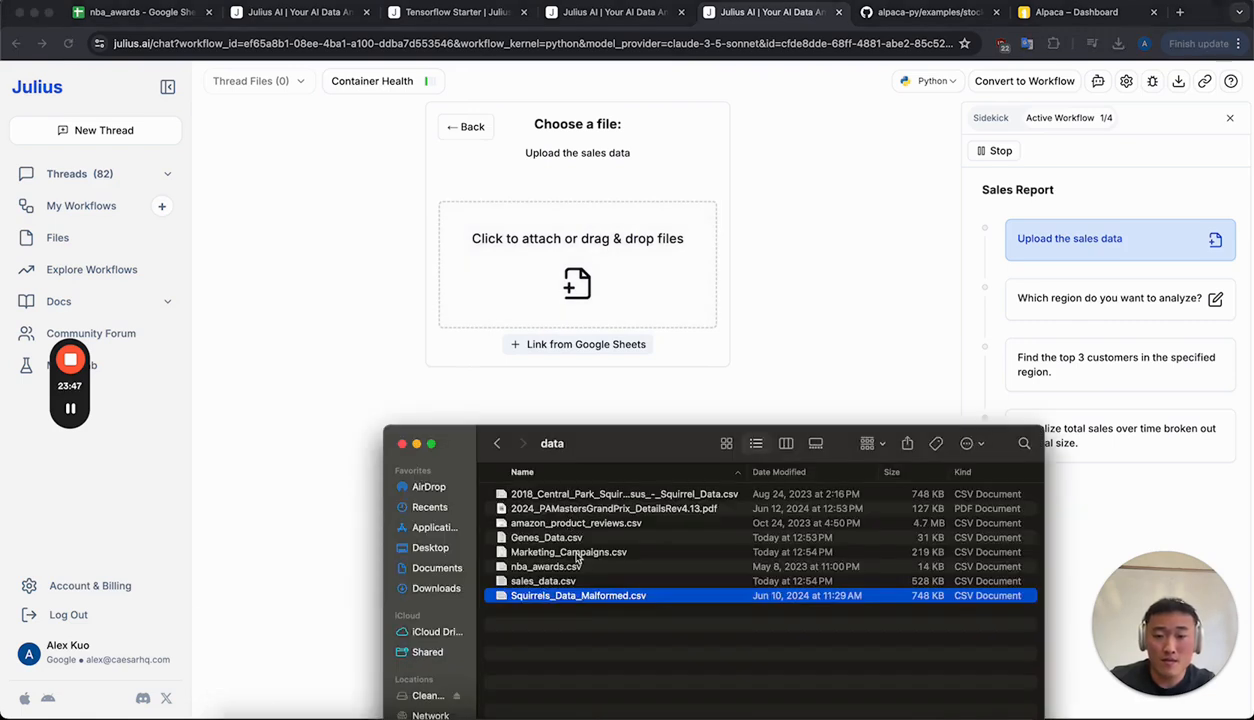
pyautogui.click(548, 579)
pyautogui.moveTo(567, 588); pyautogui.dragTo(545, 245)
pyautogui.click(347, 364)
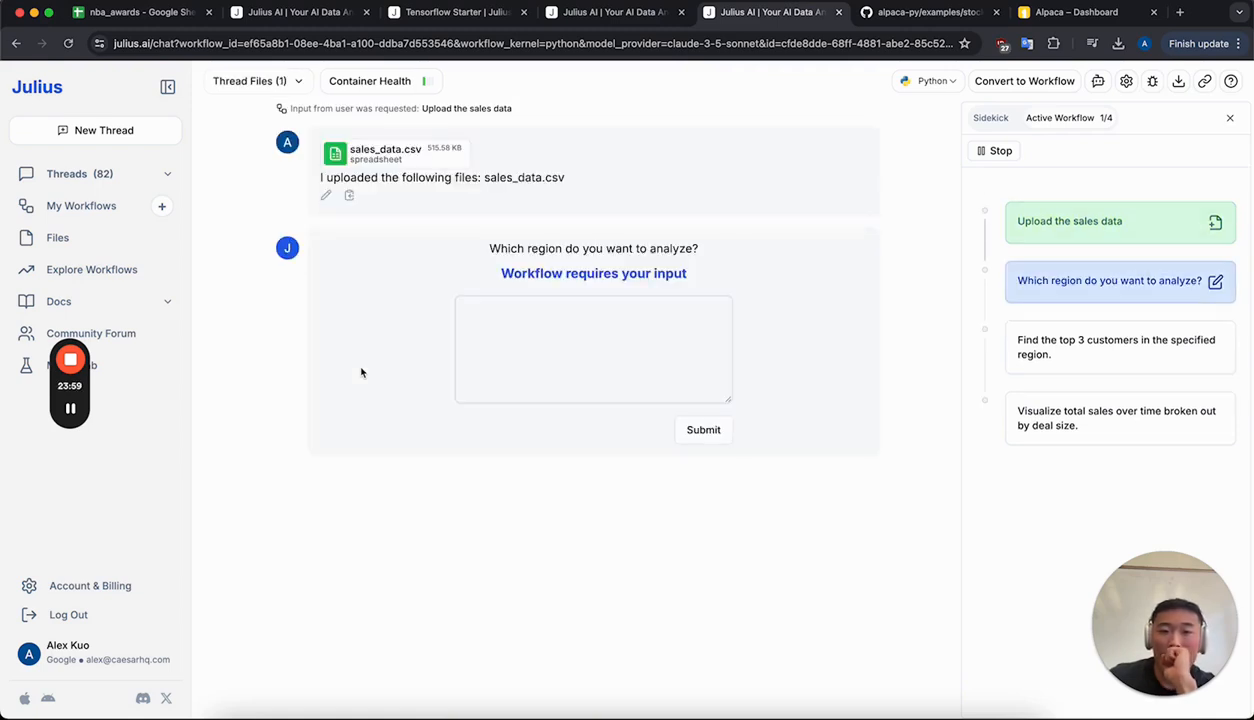
# Submit Australia as the region to analyze
pyautogui.click(555, 358)
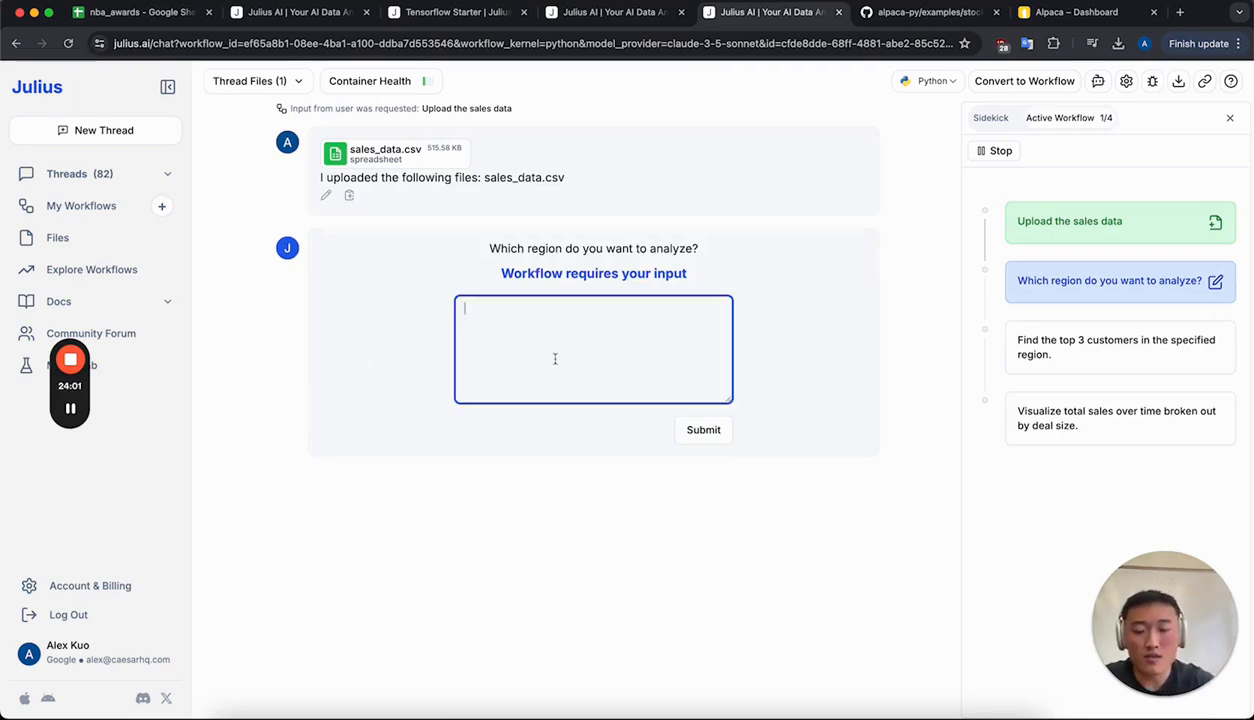
pyautogui.write('Australia')
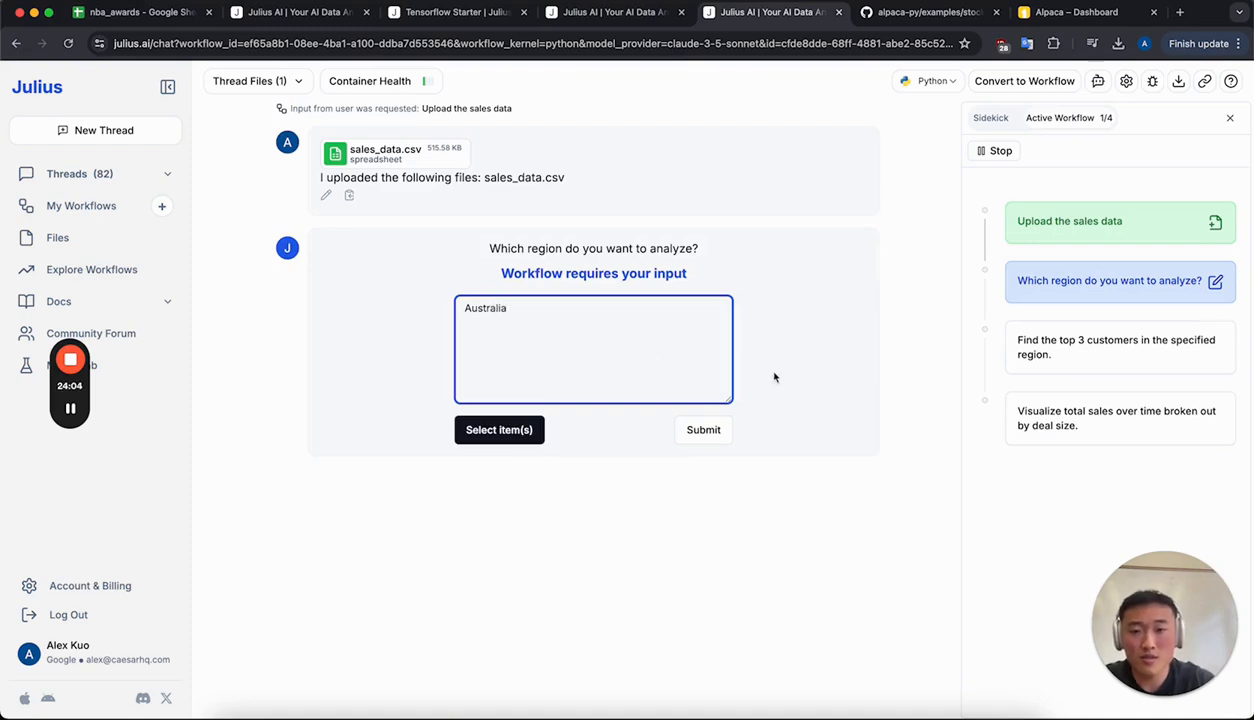
pyautogui.click(716, 429)
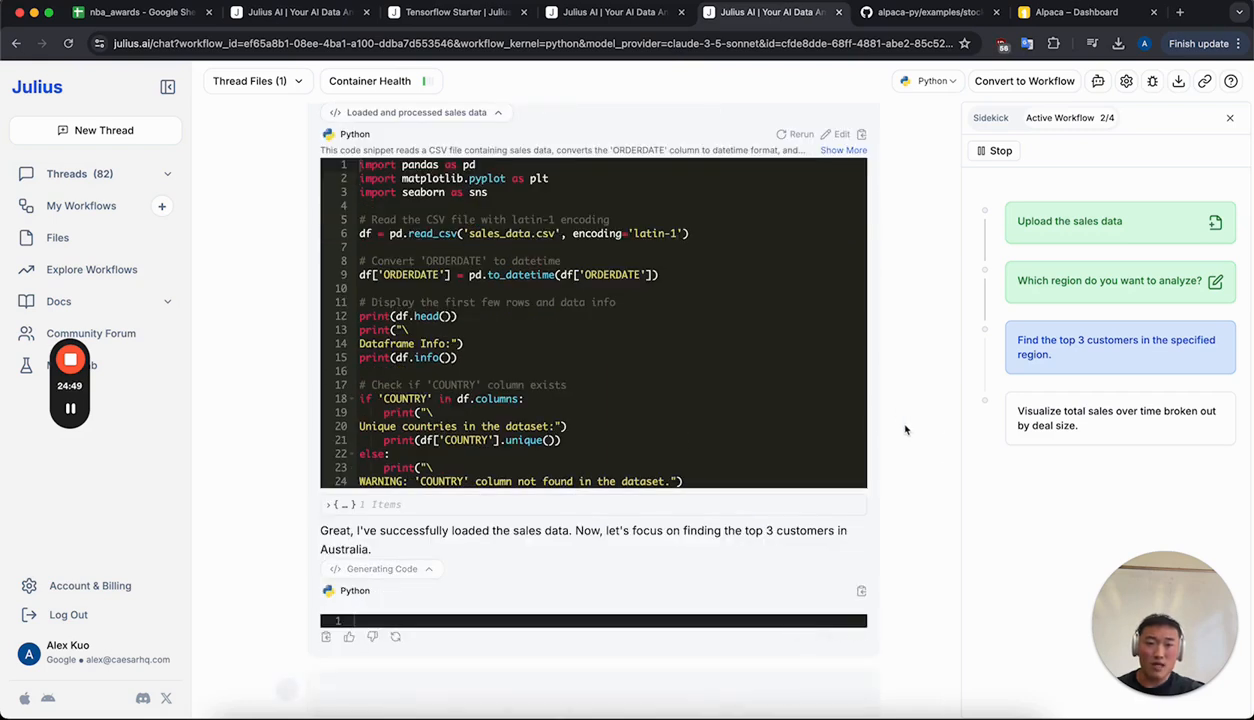
# Review the generated code, table, bar chart and summary for the top 3 customers in Australia
pyautogui.scroll(1, 900, 428)
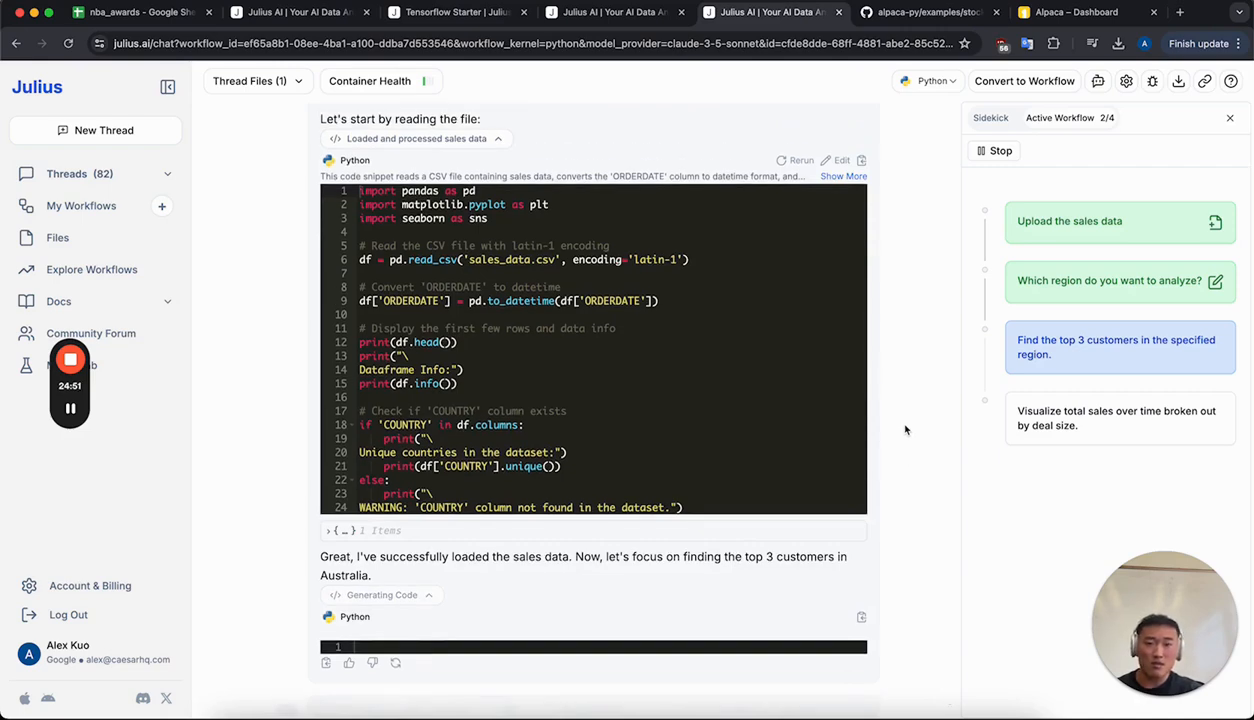
pyautogui.scroll(-1, 905, 430)
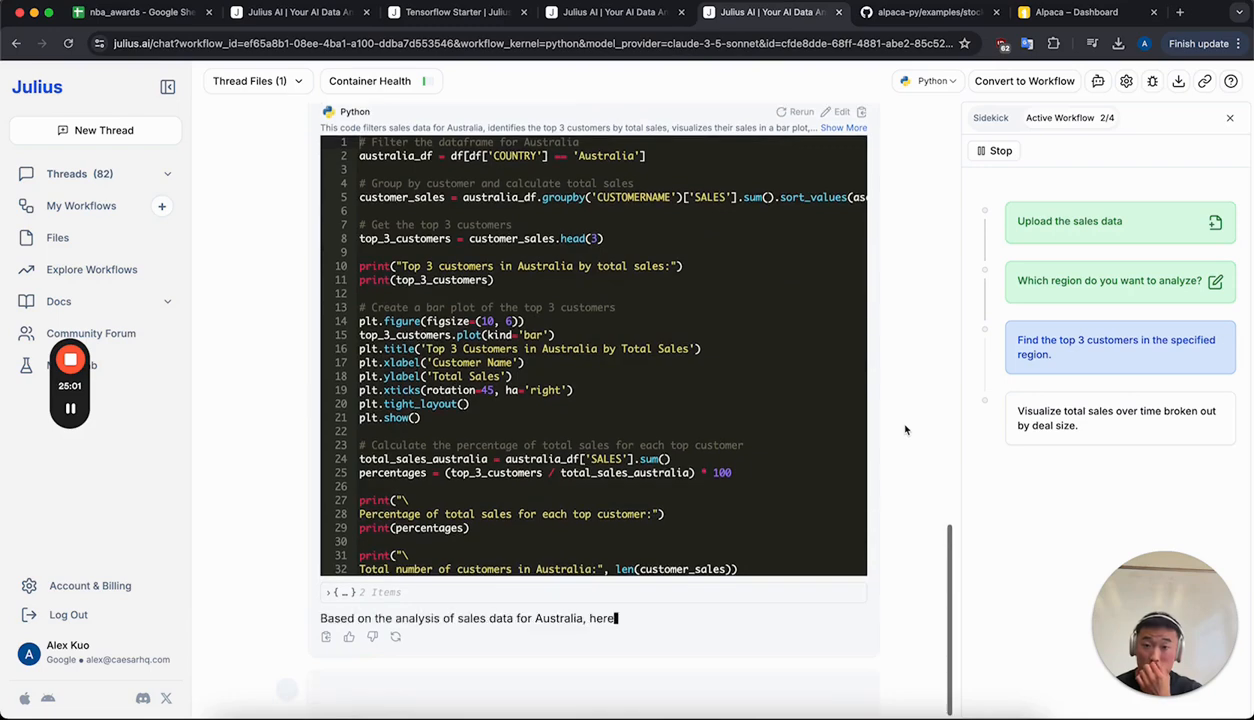
pyautogui.scroll(-8, 905, 430)
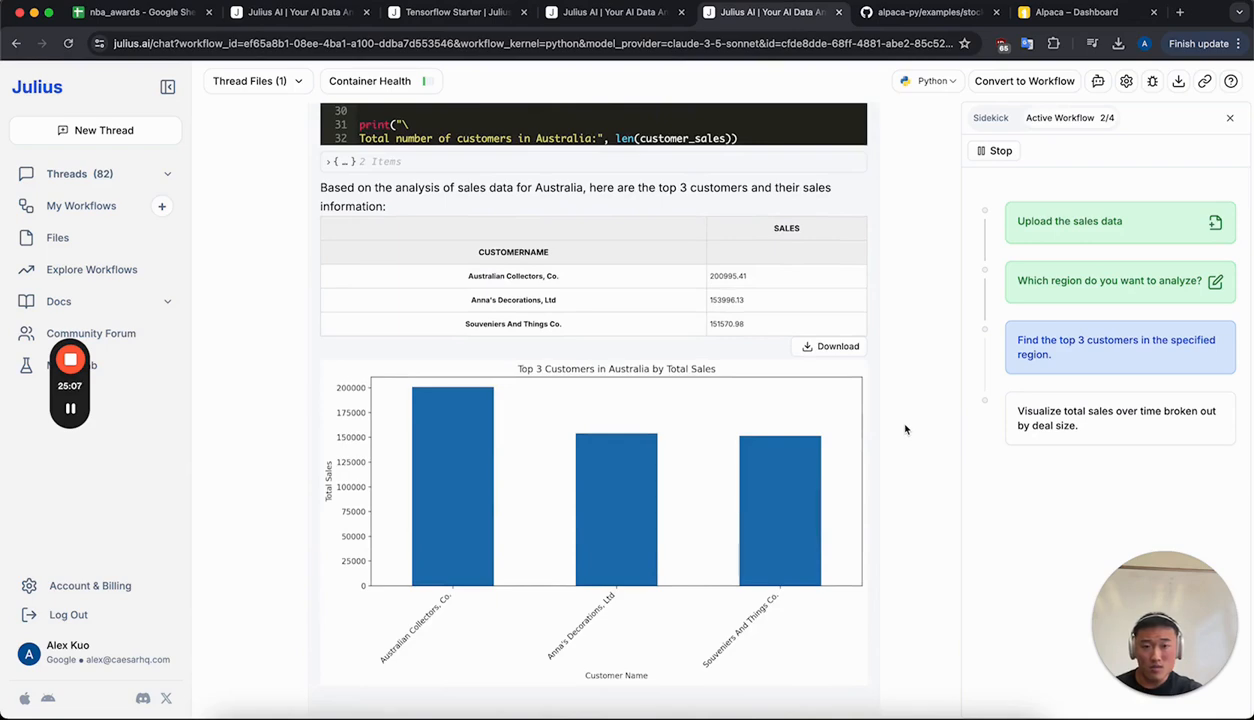
pyautogui.scroll(-12, 905, 430)
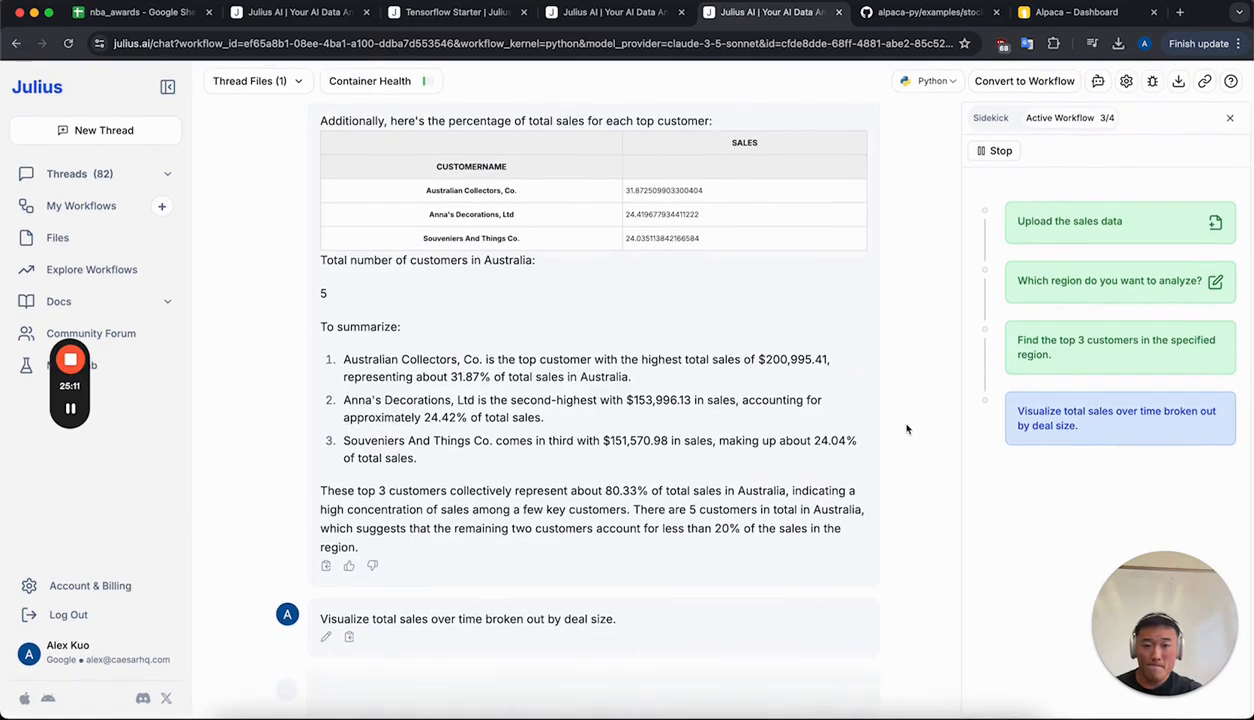
pyautogui.scroll(1, 907, 429)
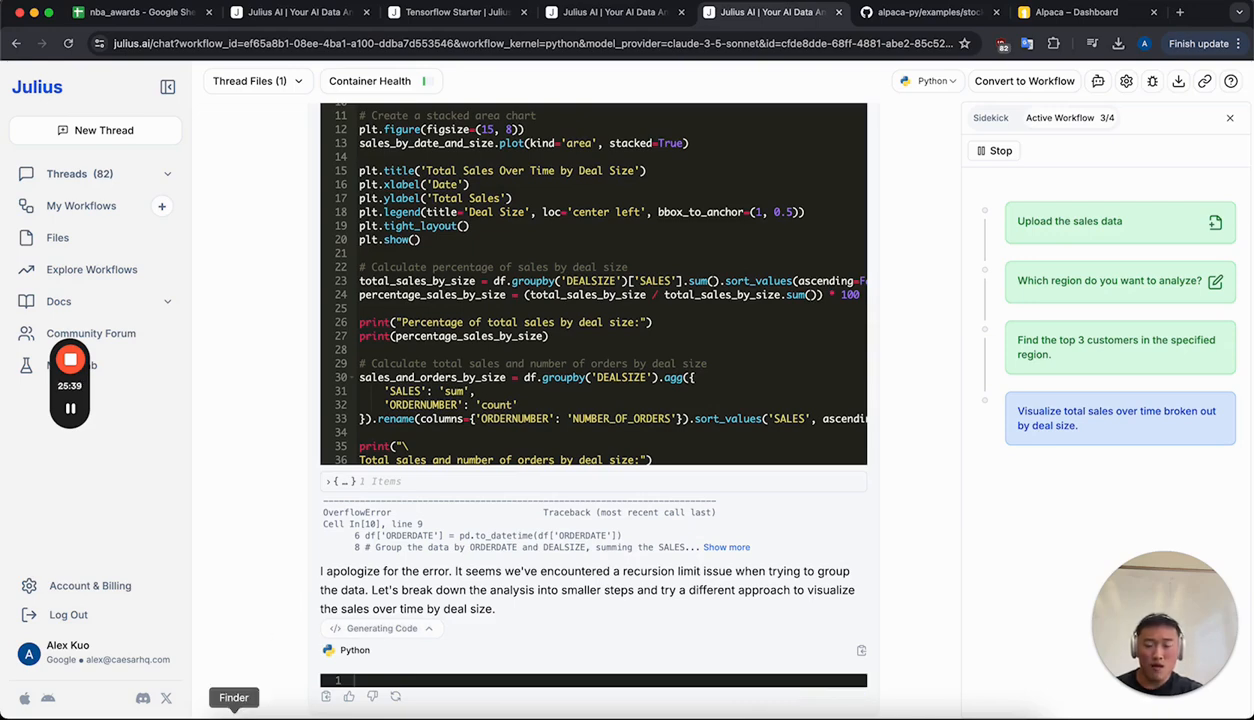
# Open sales_data.csv from the data folder, examine its columns across the sheet, and close it
pyautogui.click(234, 712)
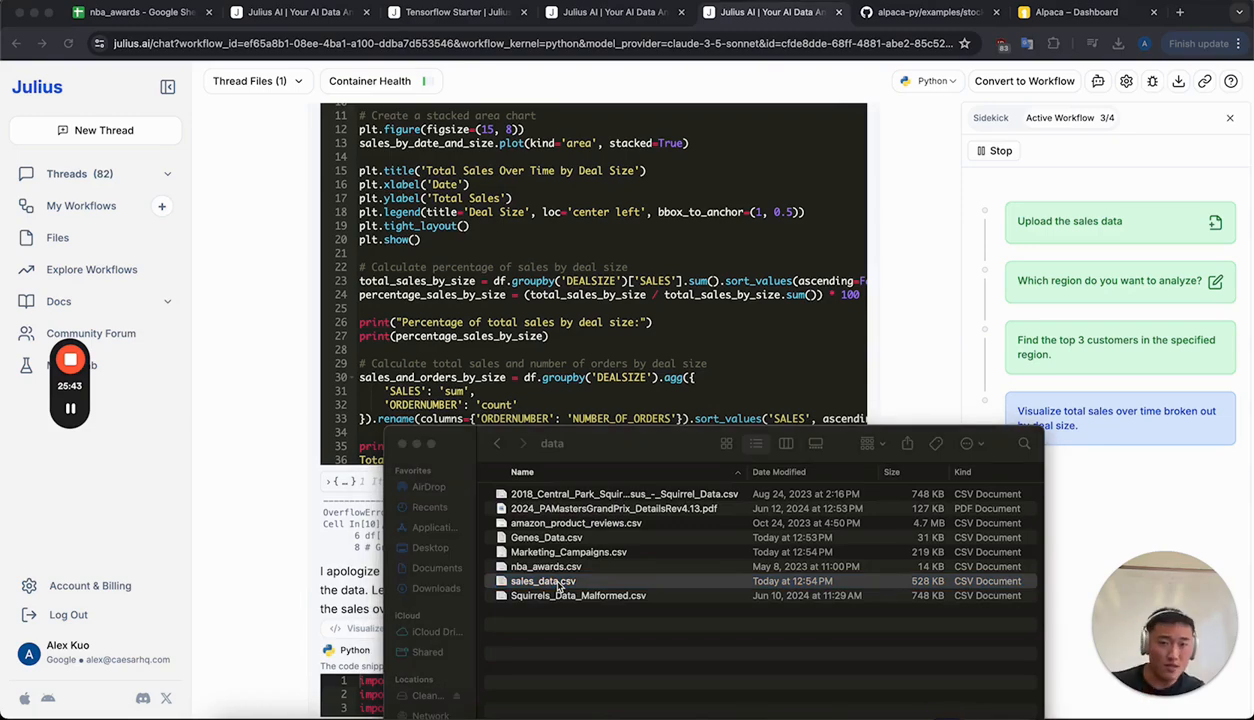
pyautogui.doubleClick(560, 586)
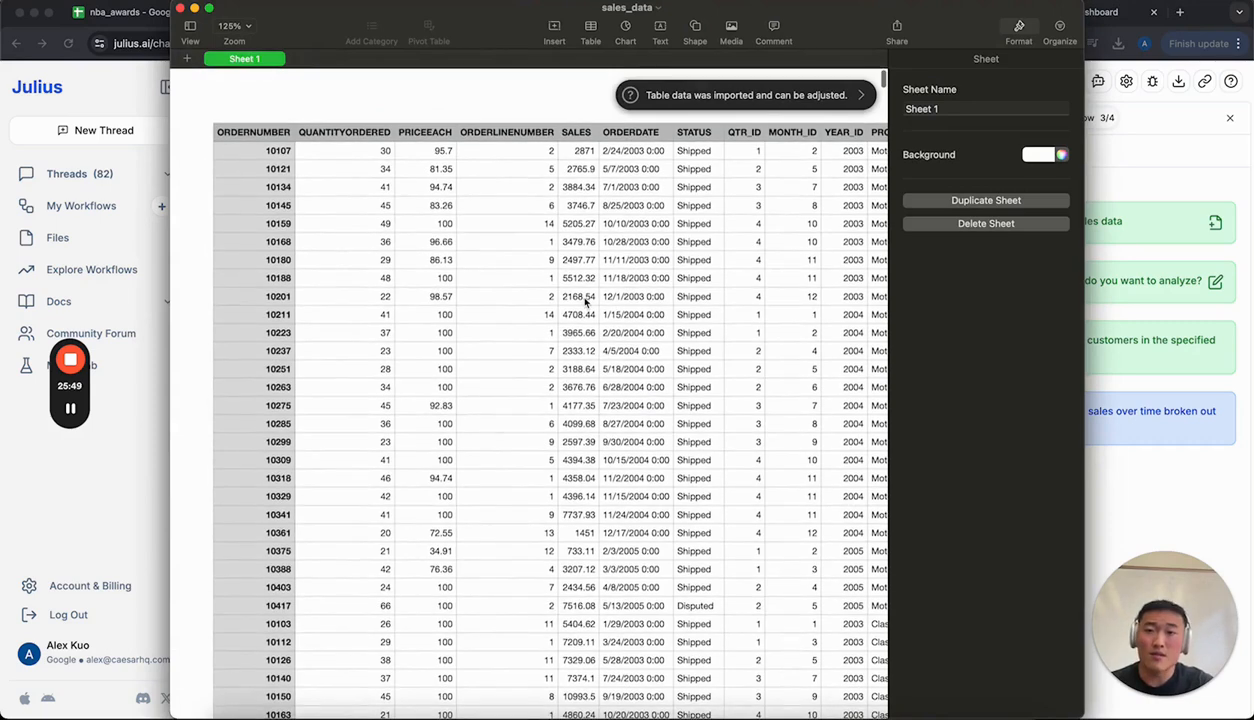
pyautogui.hscroll(10, 586, 302)
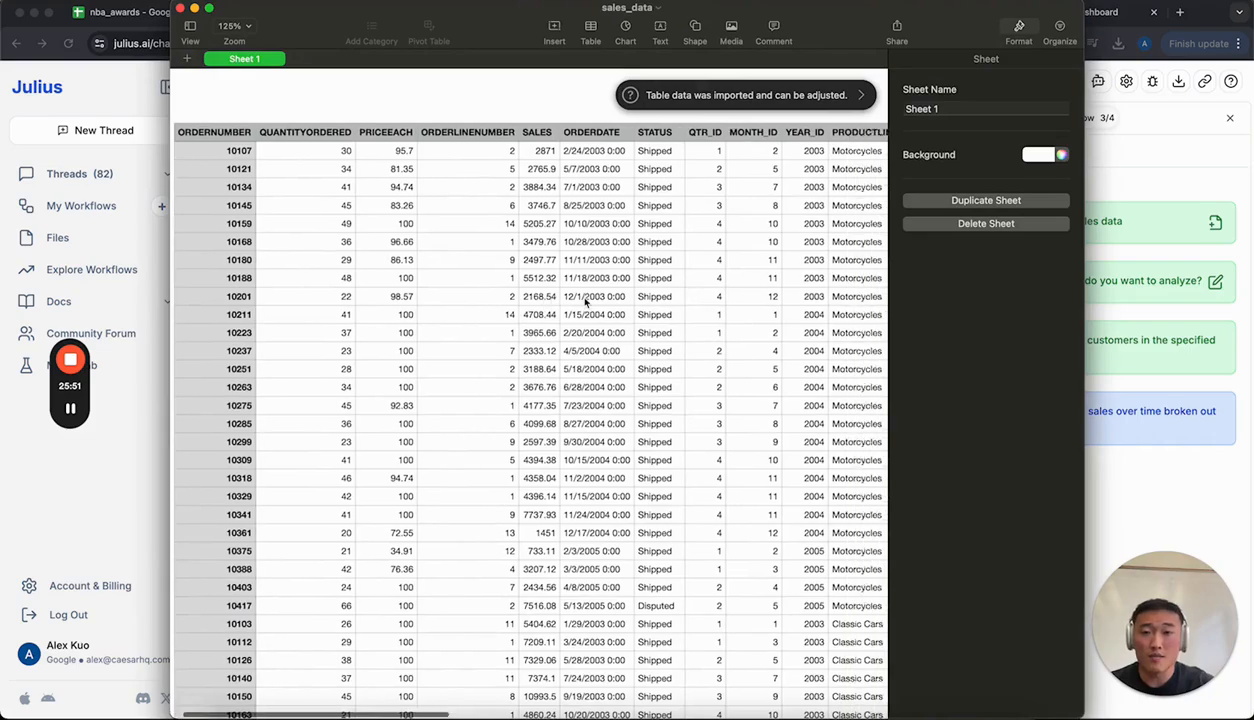
pyautogui.hscroll(15, 586, 302)
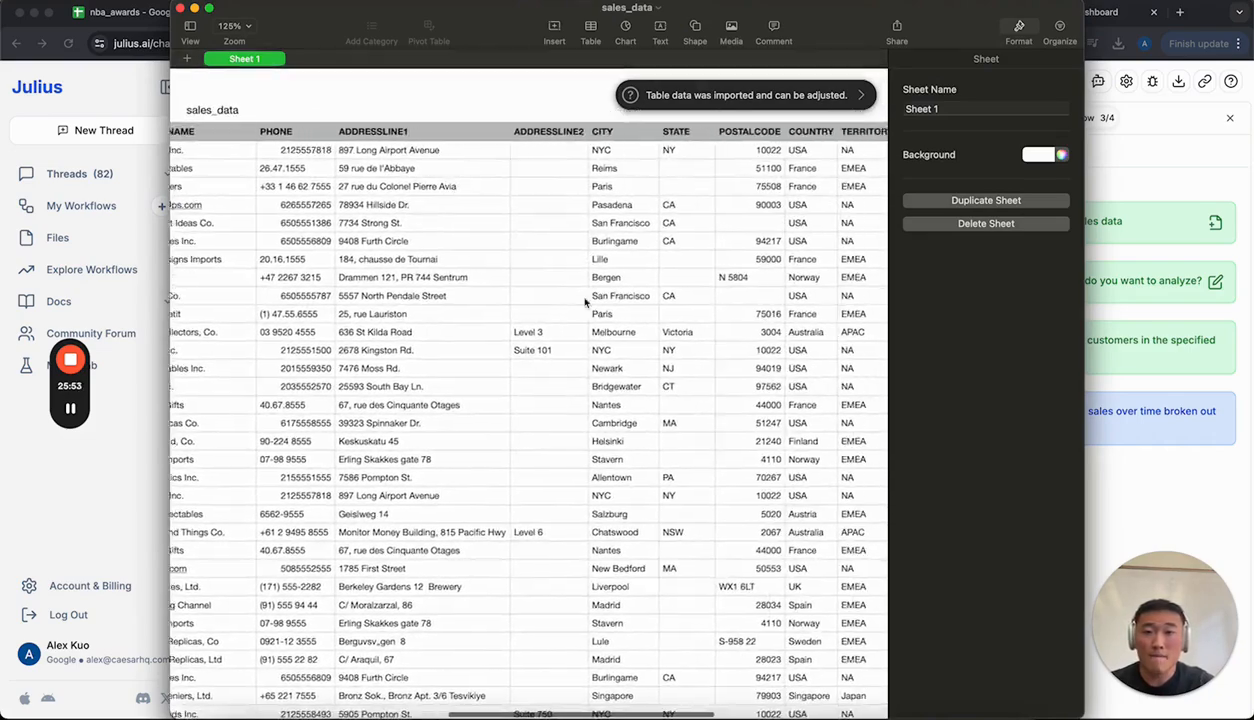
pyautogui.hscroll(-12, 586, 302)
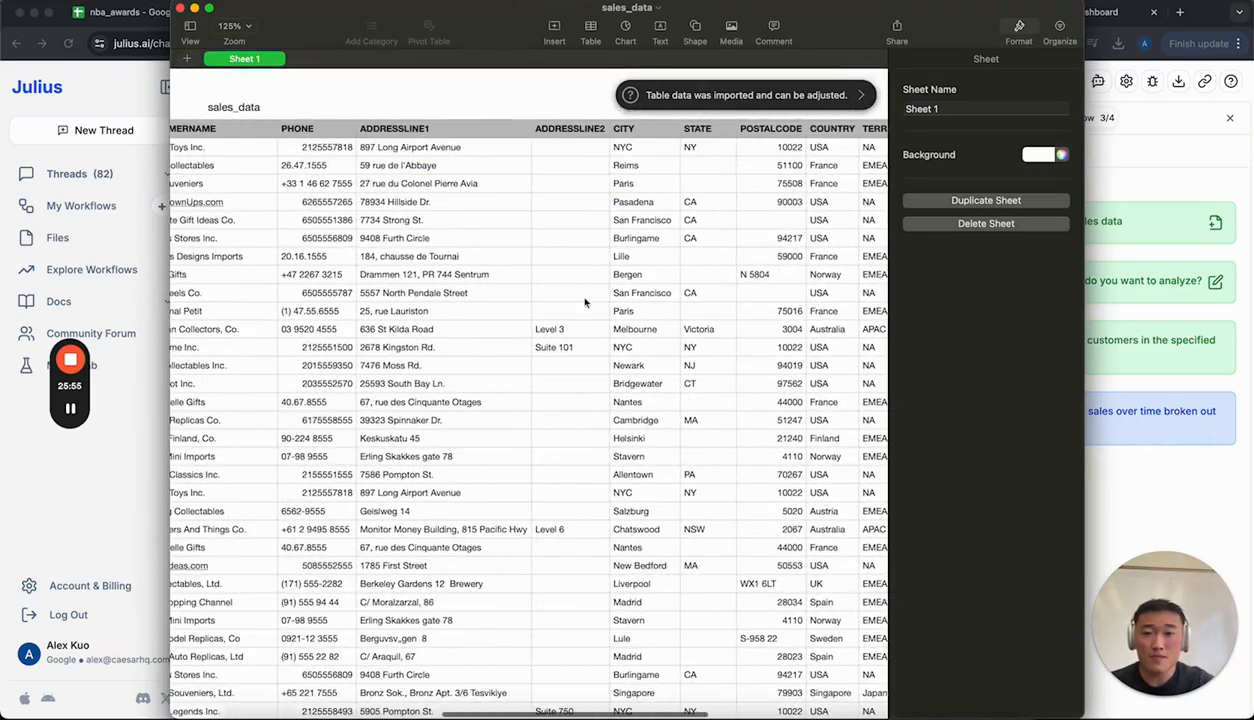
pyautogui.click(181, 9)
pyautogui.click(328, 406)
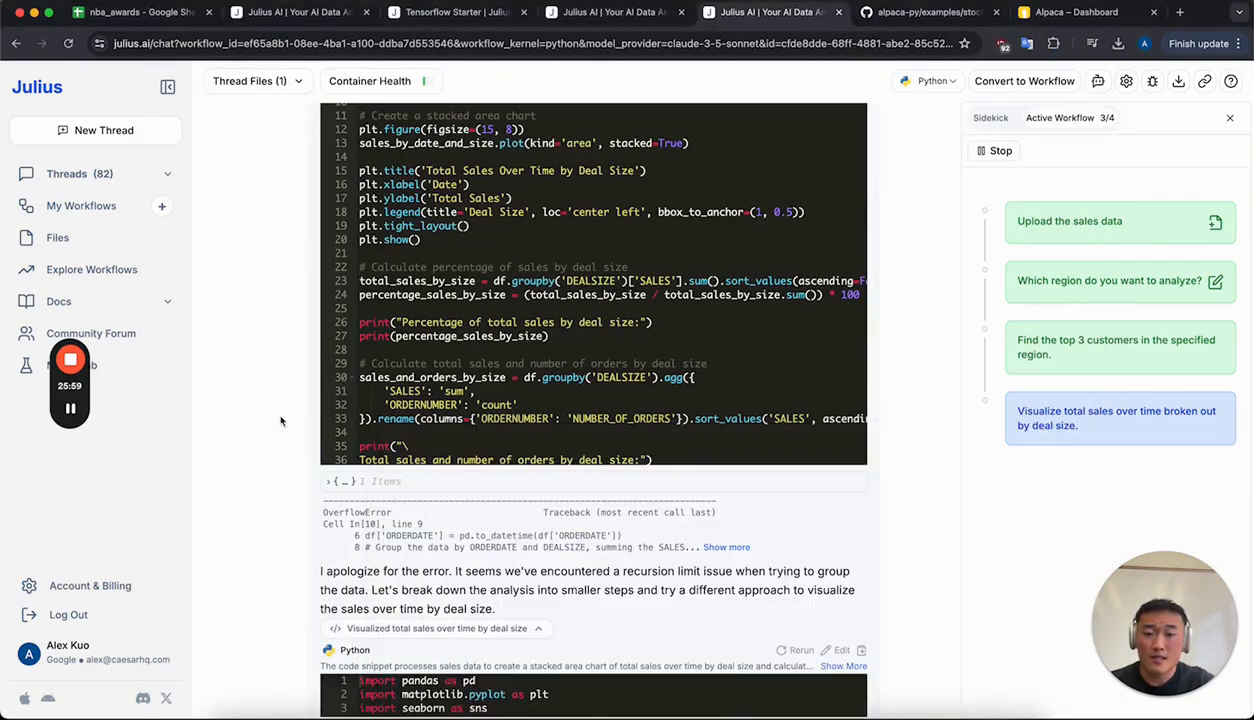
# Examine the stacked area chart, the deal size tables and the key observations in the total sales analysis
pyautogui.scroll(-5, 286, 496)
pyautogui.scroll(-10, 290, 504)
pyautogui.scroll(10, 290, 504)
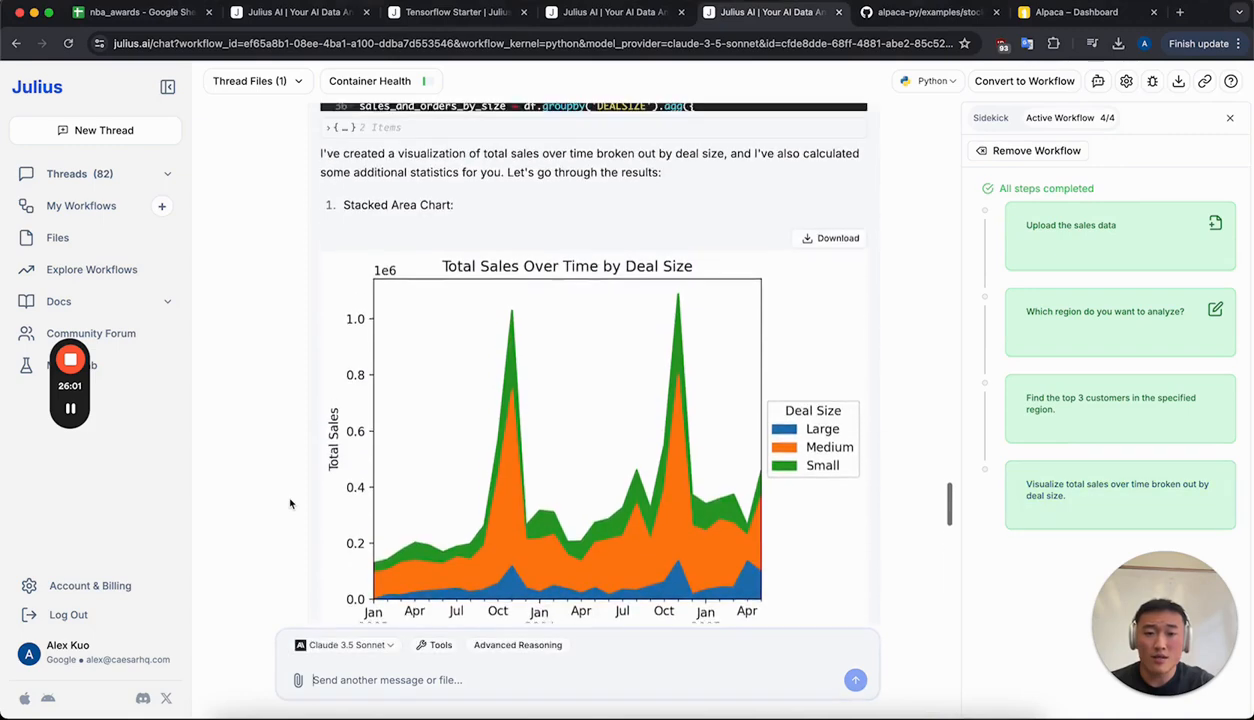
pyautogui.scroll(3, 290, 504)
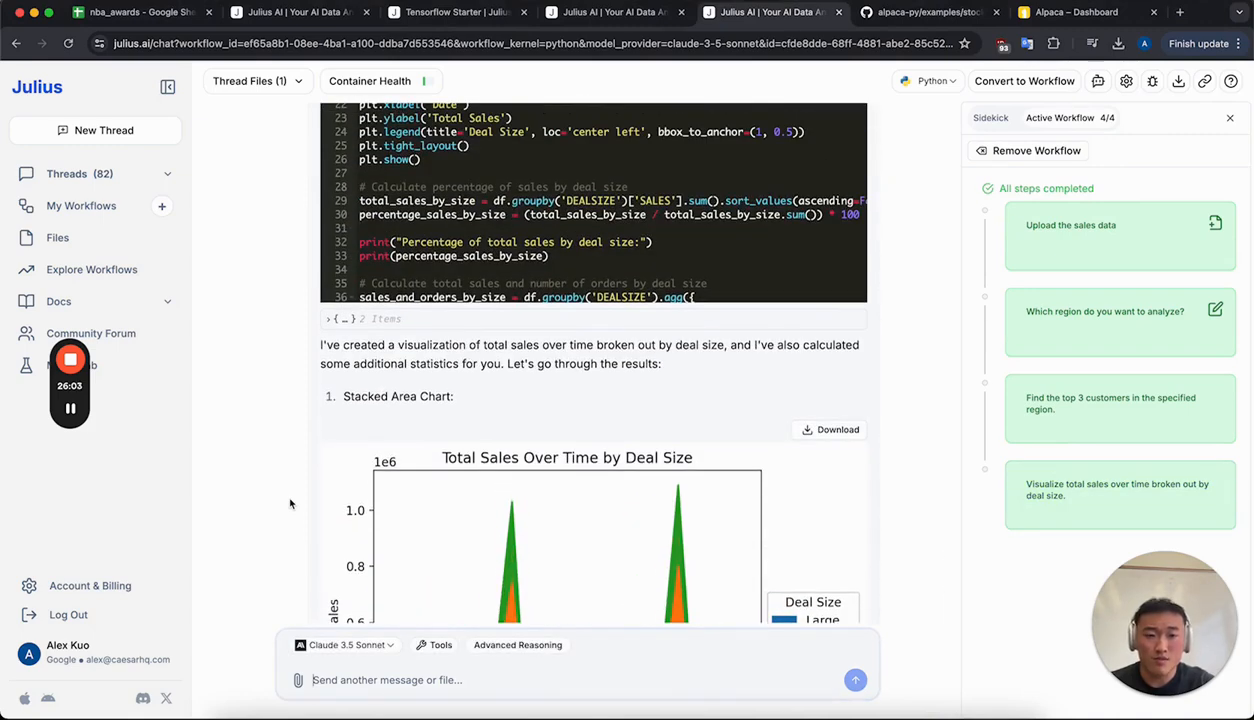
pyautogui.scroll(-3, 290, 504)
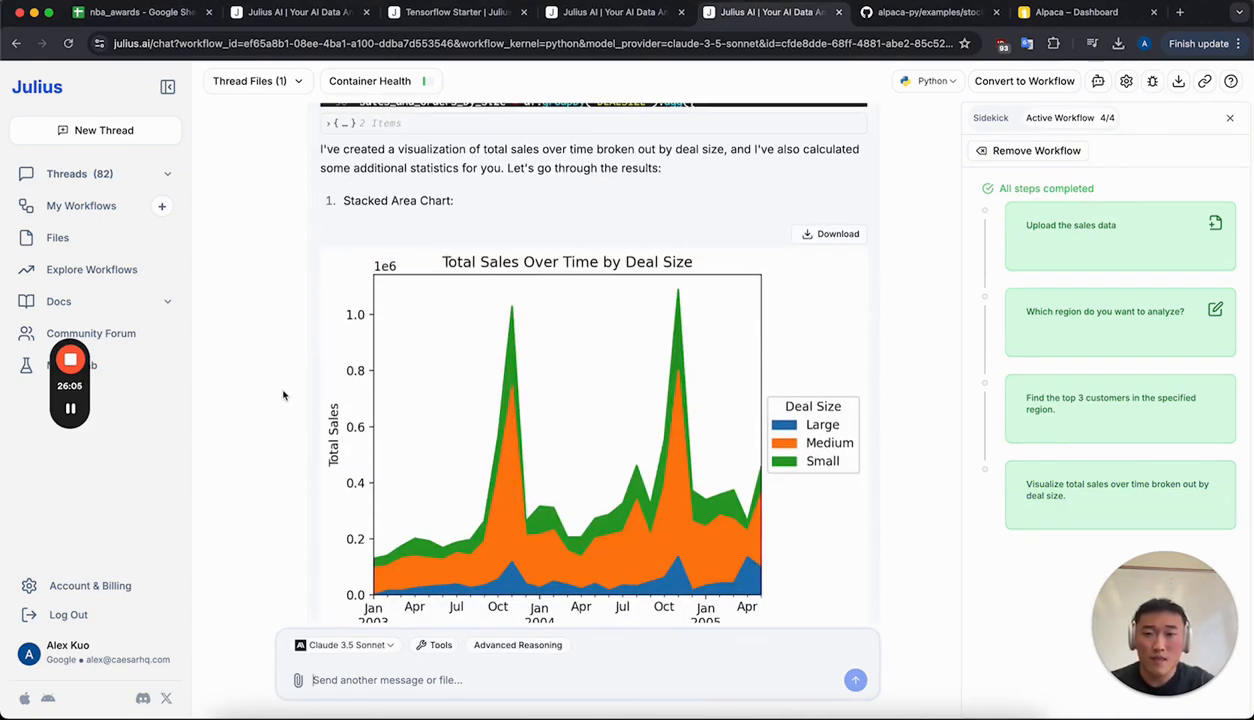
pyautogui.scroll(-5, 283, 395)
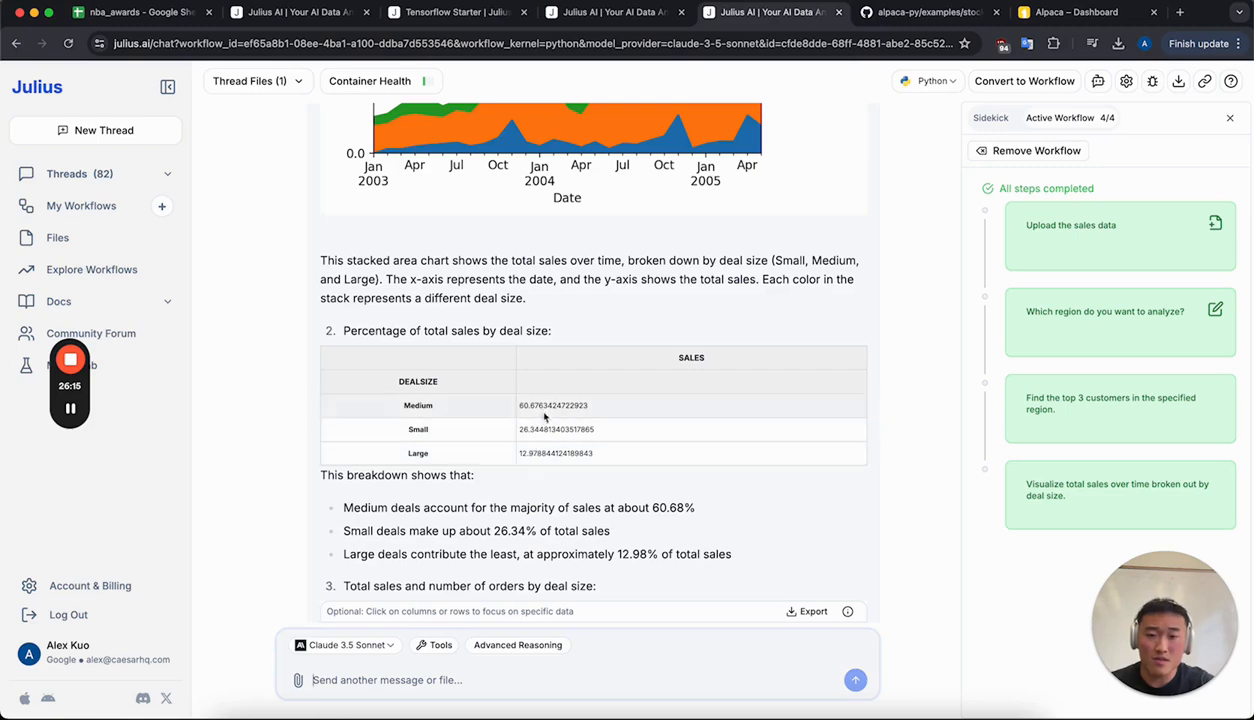
pyautogui.scroll(-5, 546, 450)
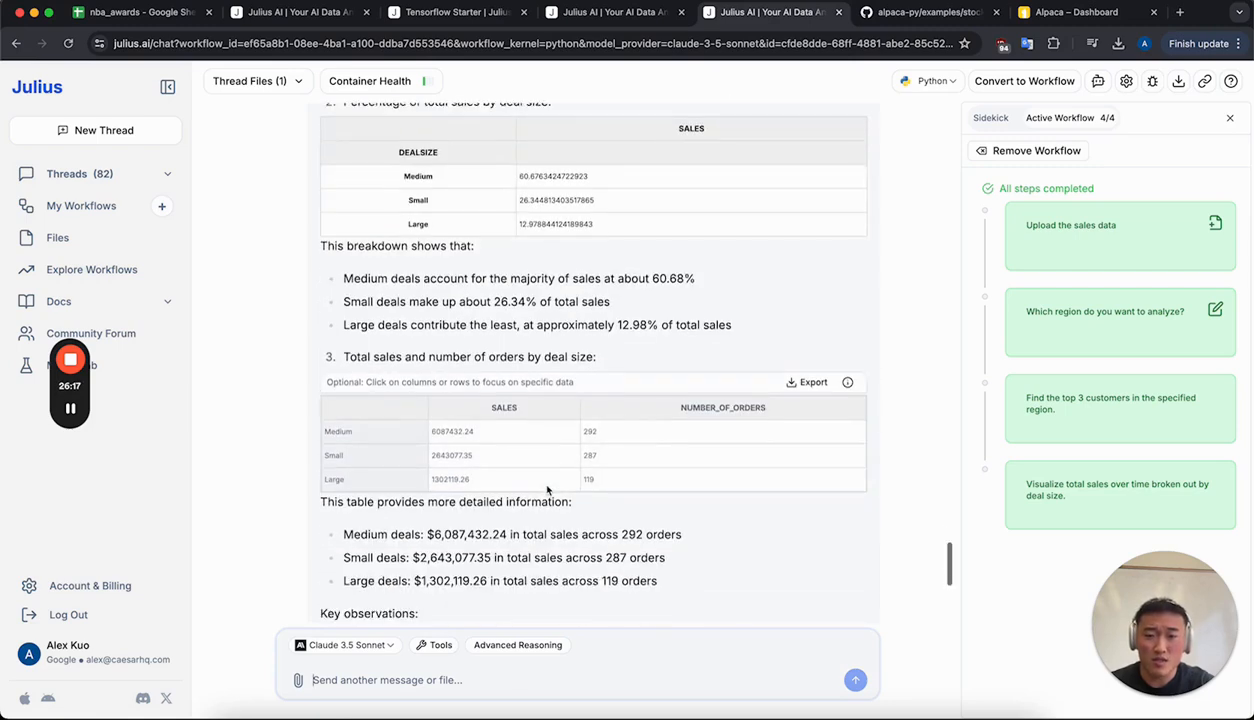
pyautogui.scroll(-2, 547, 488)
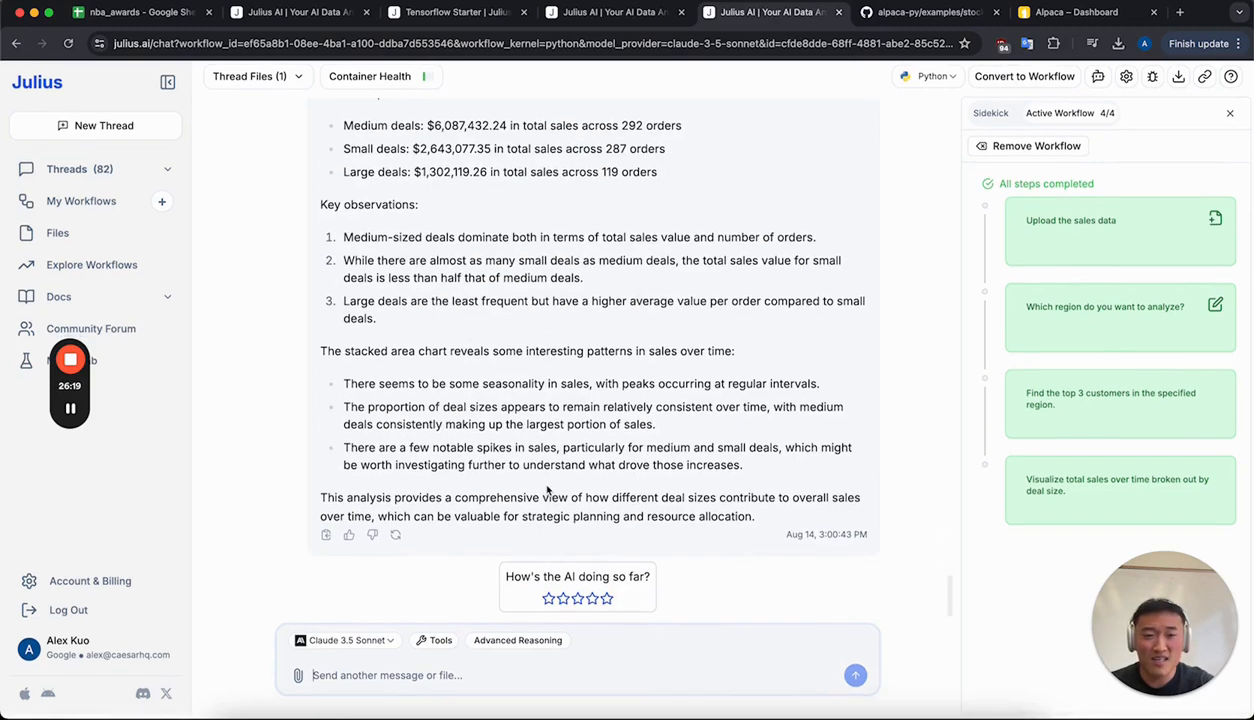
pyautogui.click(70, 408)
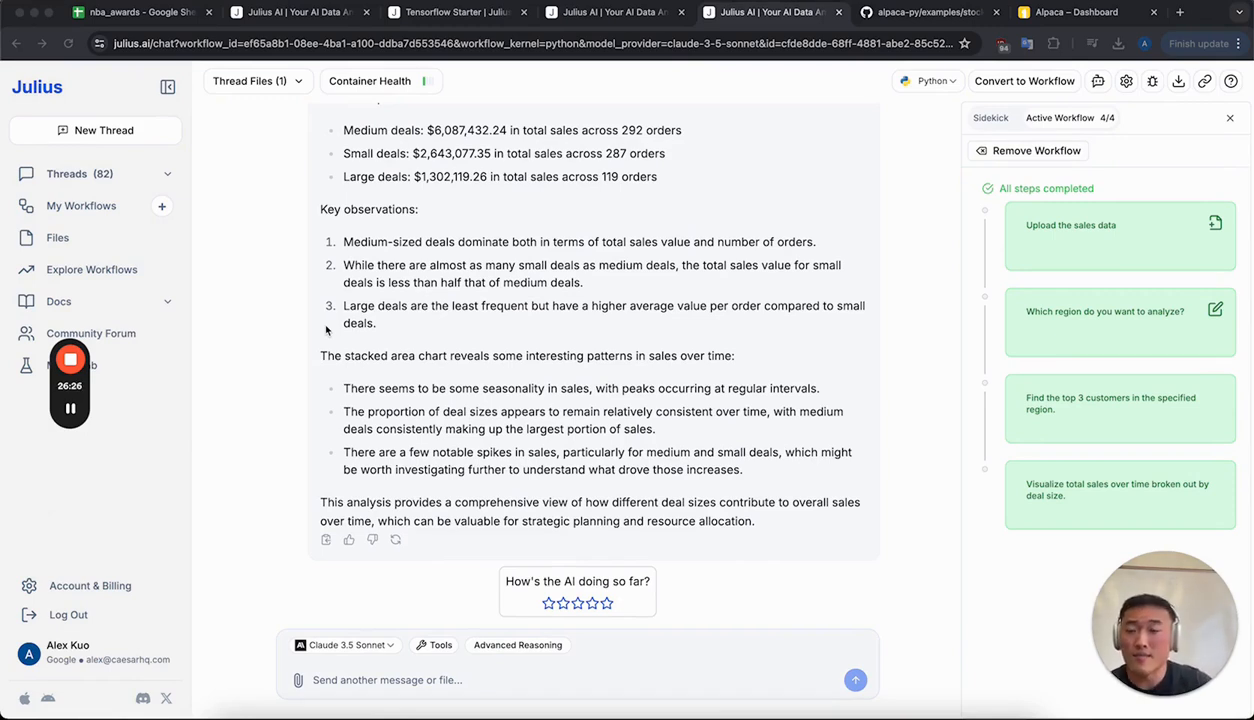
# Start a new thread and attach 2024_PAMastersGrandPrix_DetailsRev4.13.pdf from the data folder
pyautogui.click(135, 139)
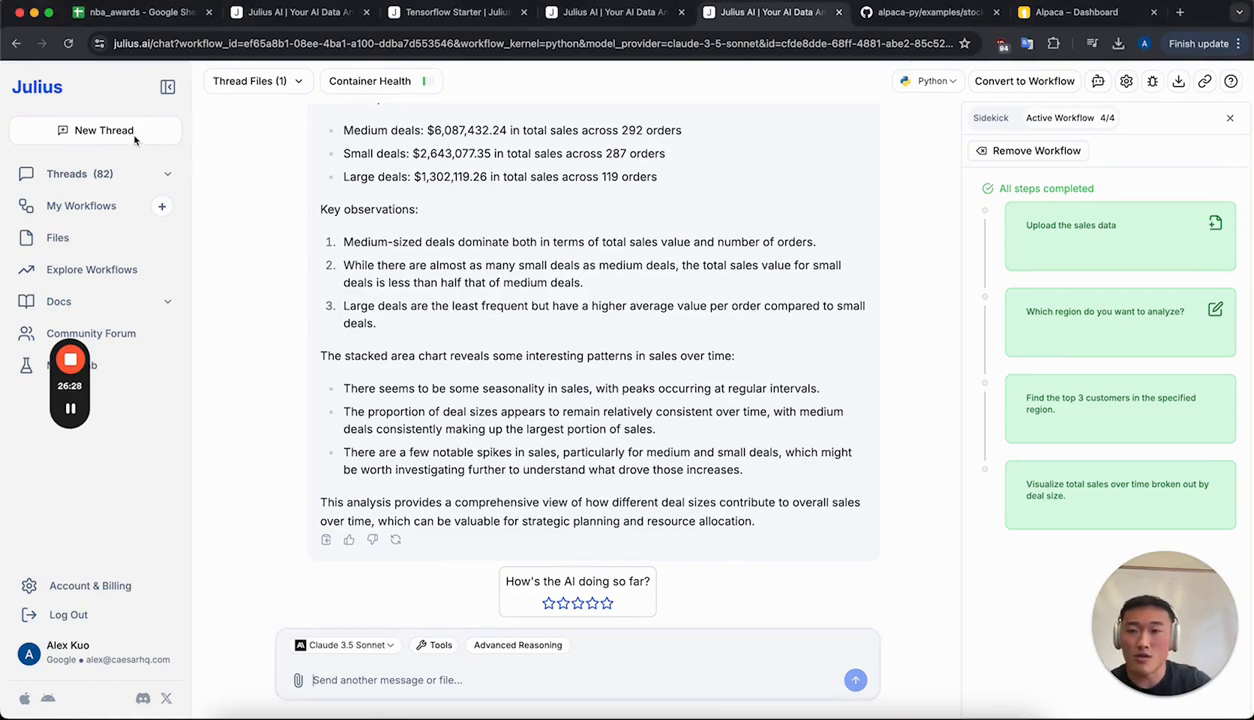
pyautogui.click(135, 135)
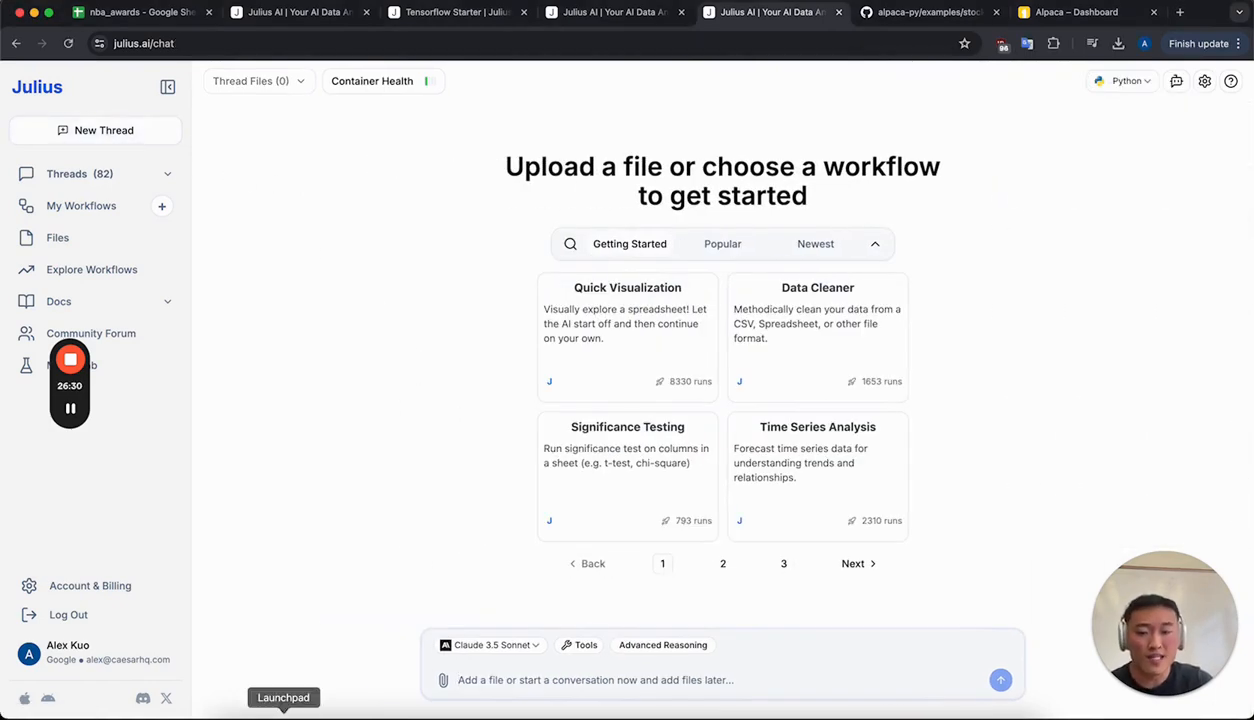
pyautogui.click(231, 714)
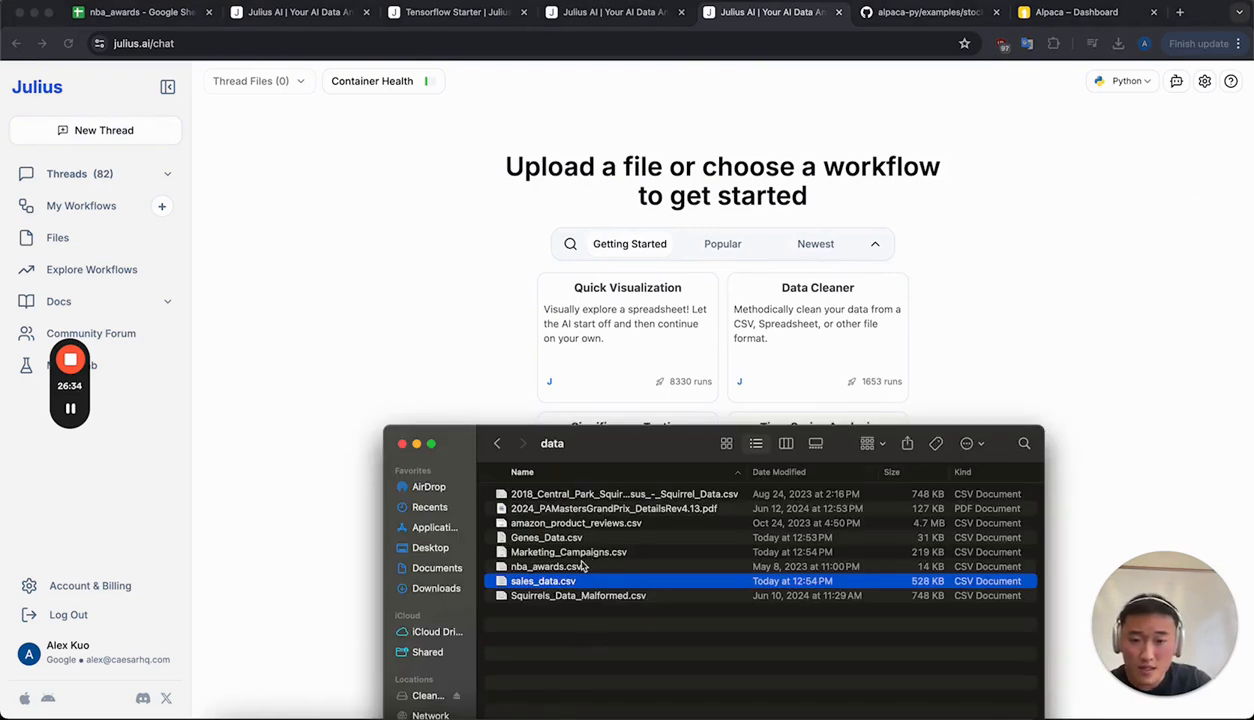
pyautogui.moveTo(596, 507); pyautogui.dragTo(428, 288)
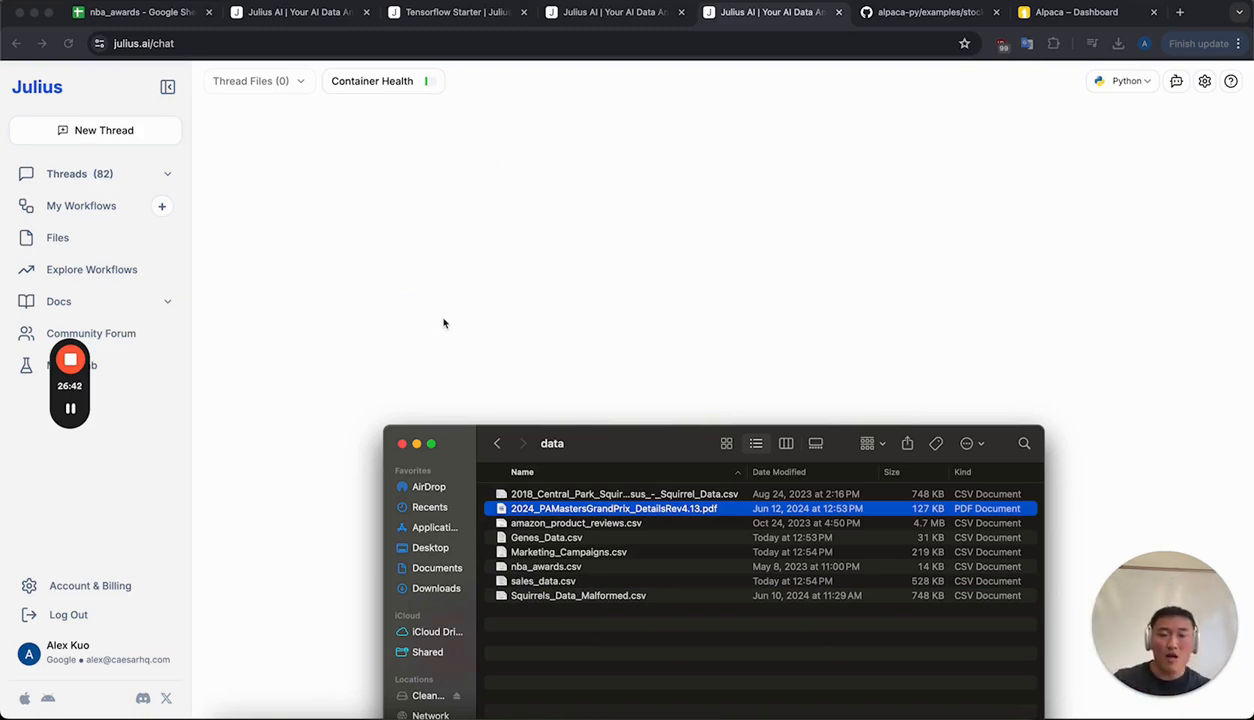
pyautogui.click(444, 323)
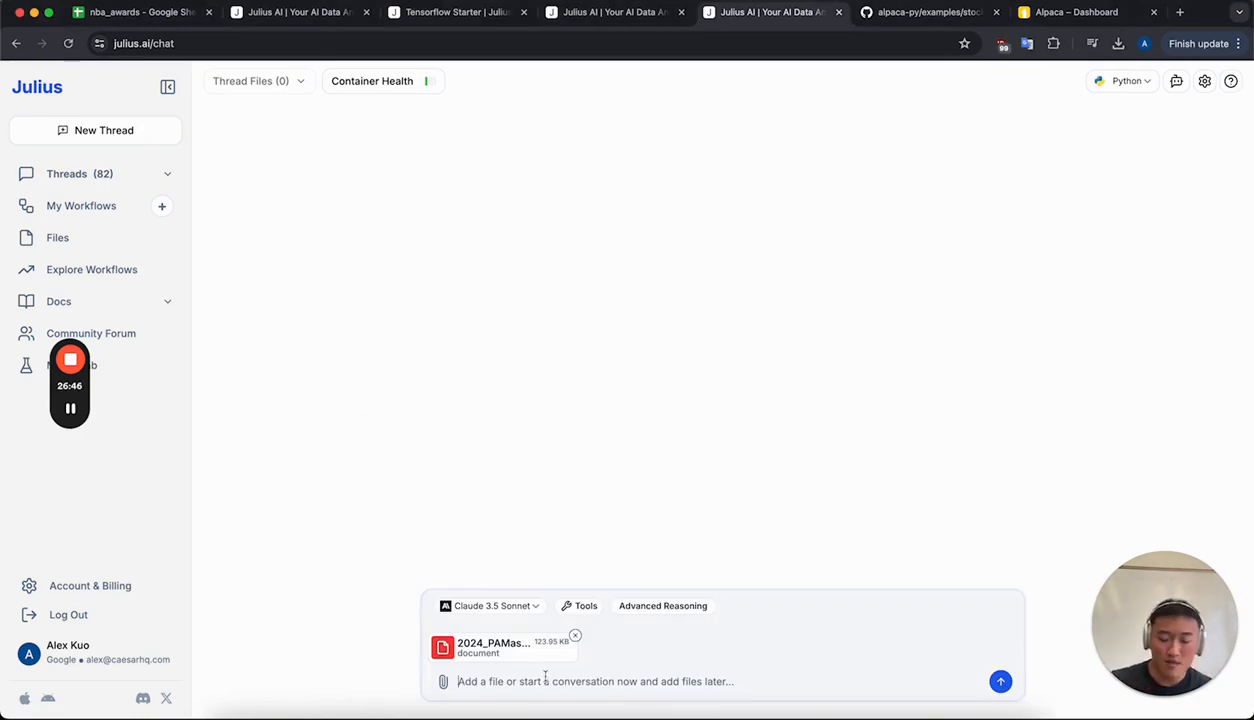
# Submit the prompt "summarize this for me" for the attached PDF and review the document analysis and generated summary
pyautogui.write('s')
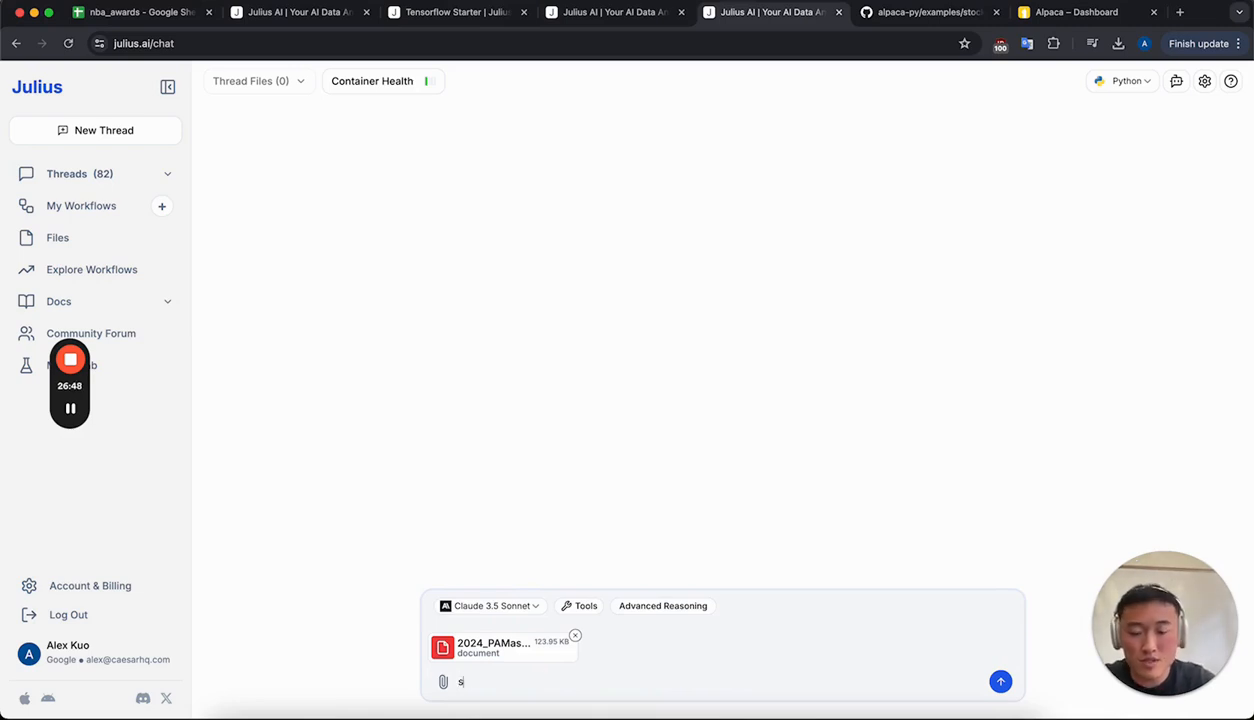
pyautogui.write('ummaris')
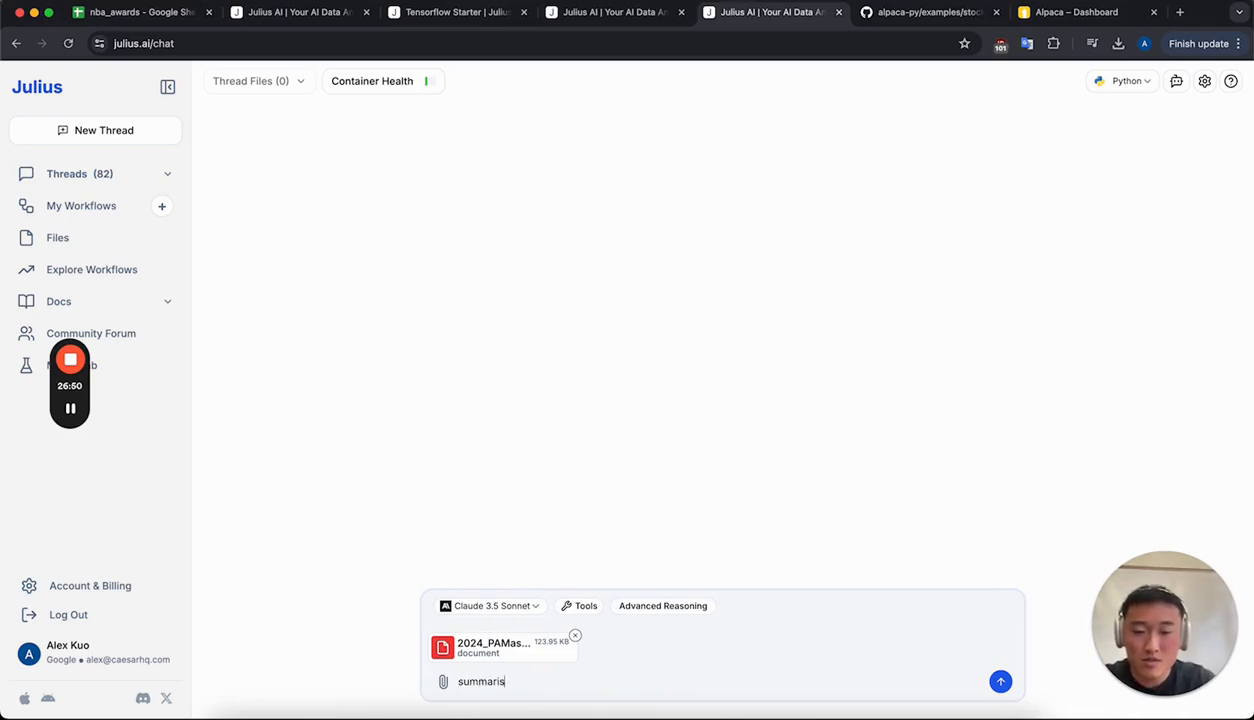
pyautogui.write('e this for me')
pyautogui.press('Return')
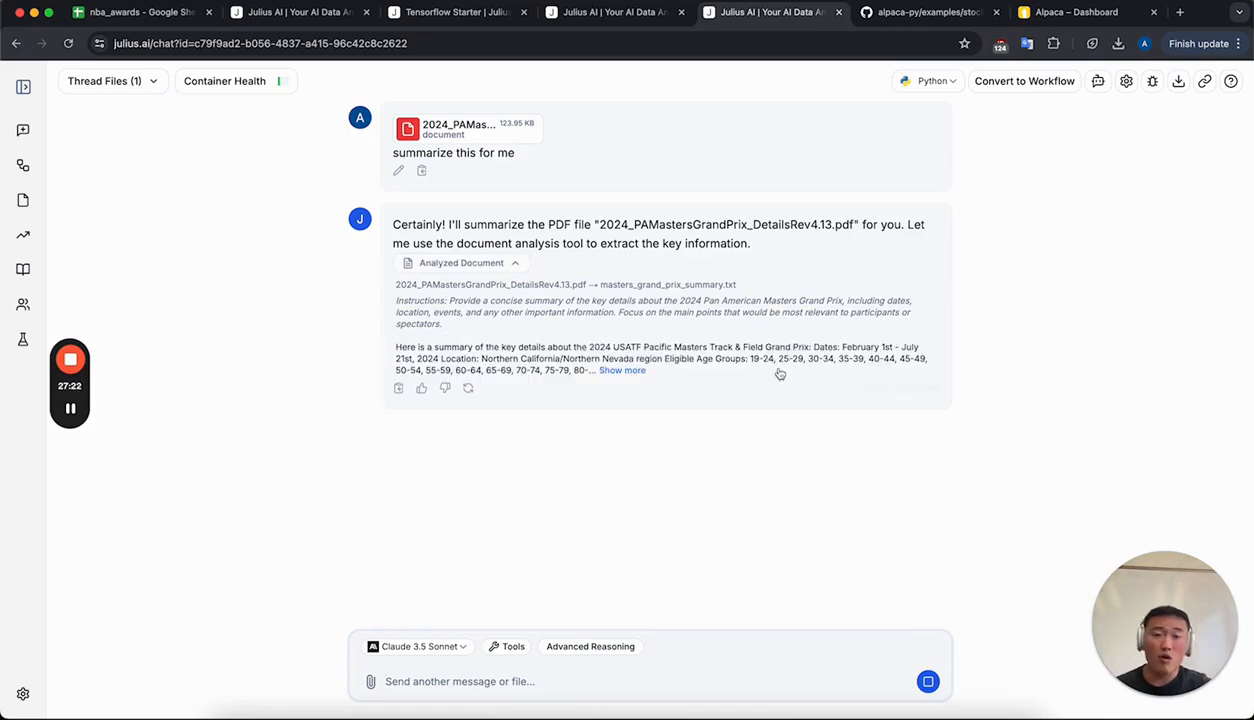
pyautogui.moveTo(598, 285); pyautogui.dragTo(741, 286)
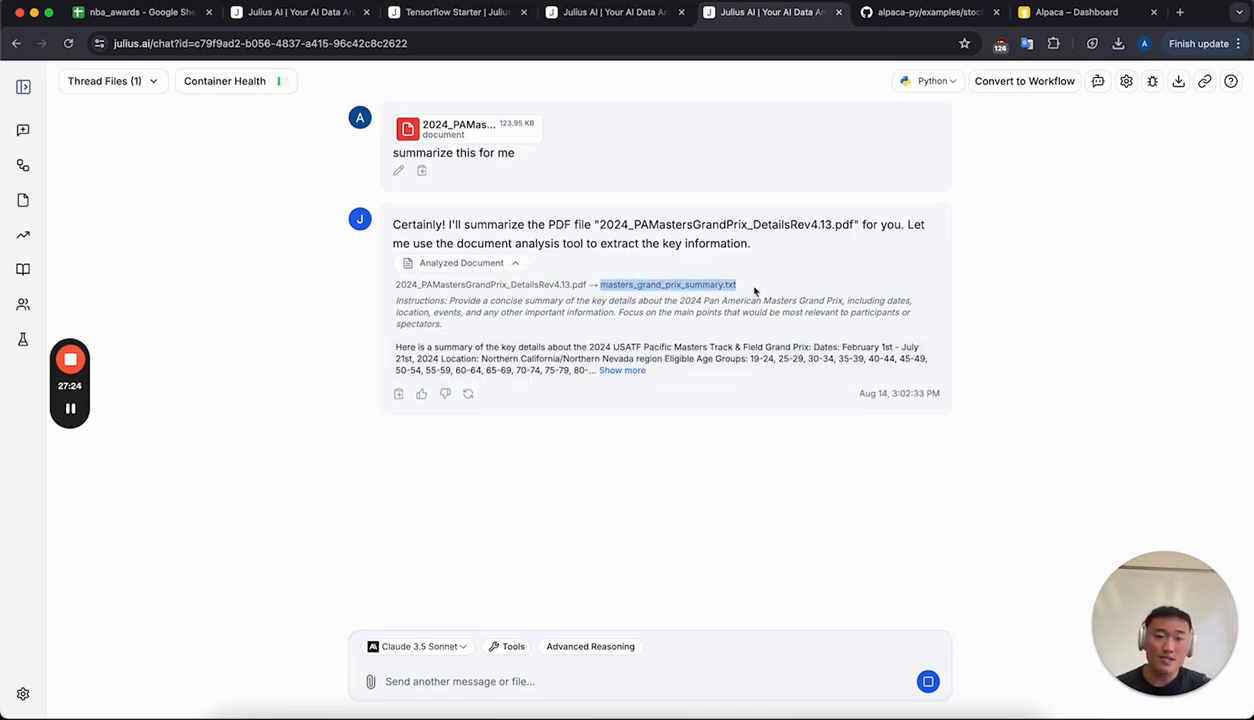
pyautogui.click(793, 266)
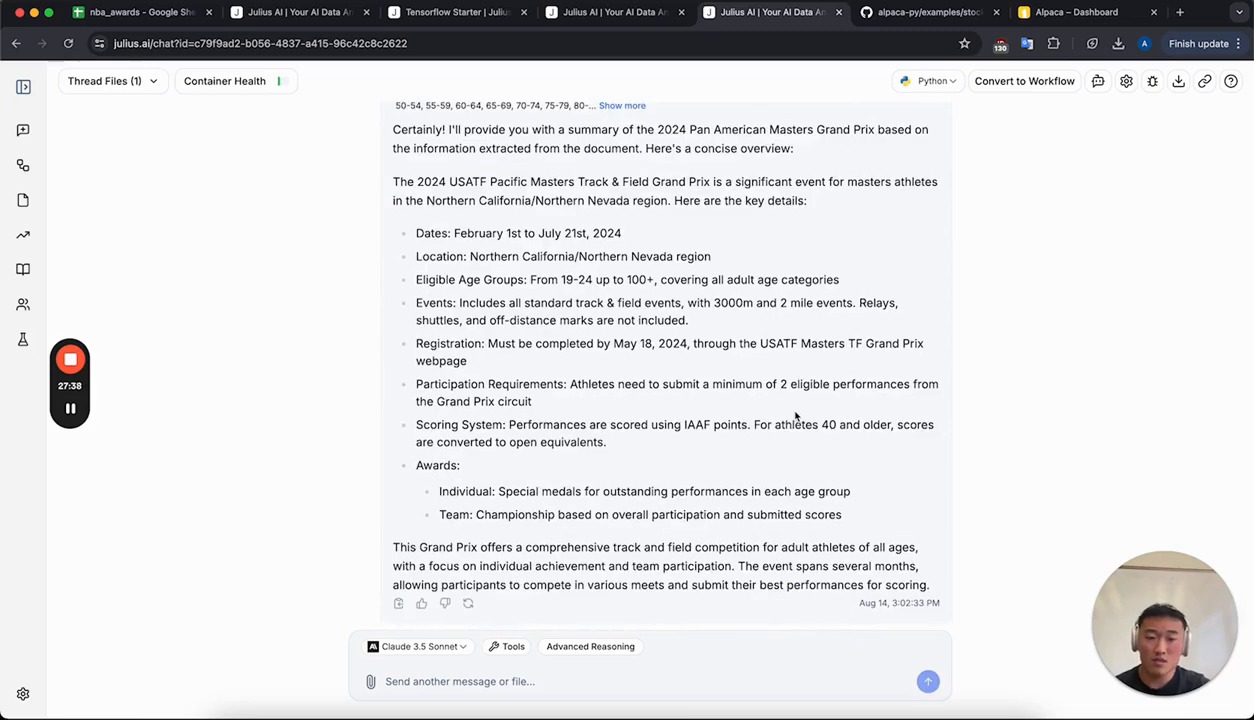
pyautogui.scroll(3, 701, 563)
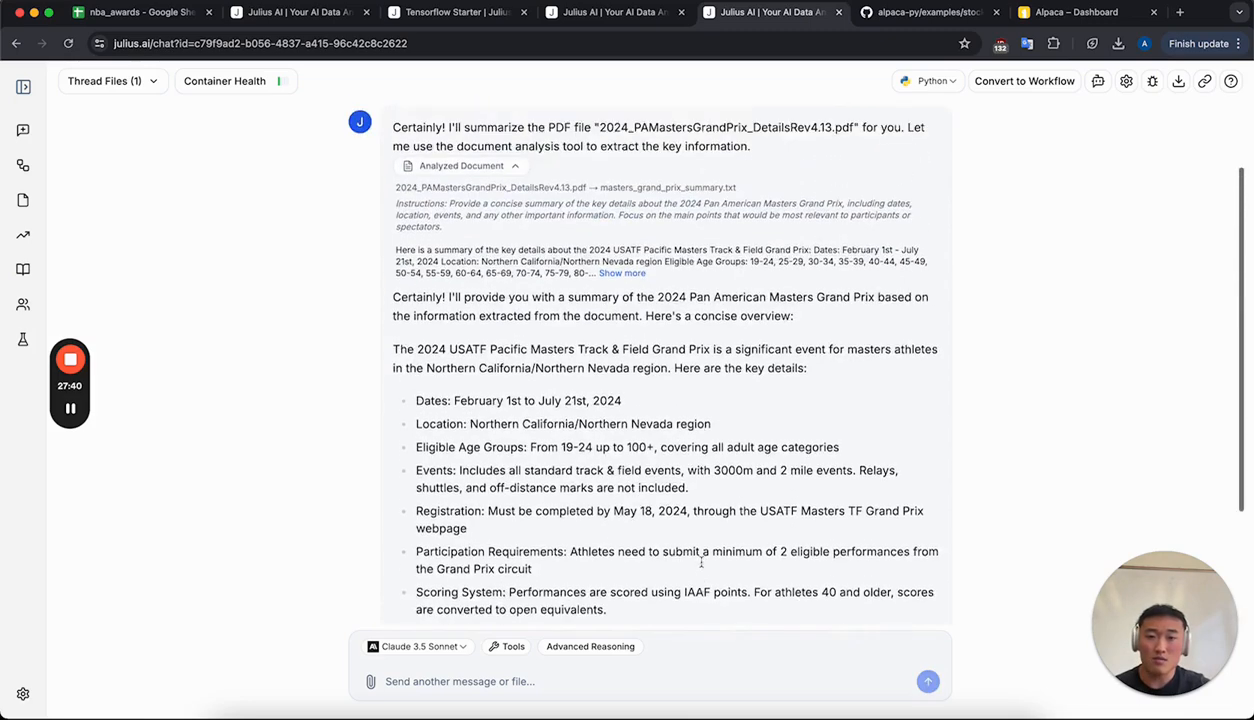
pyautogui.scroll(-3, 701, 563)
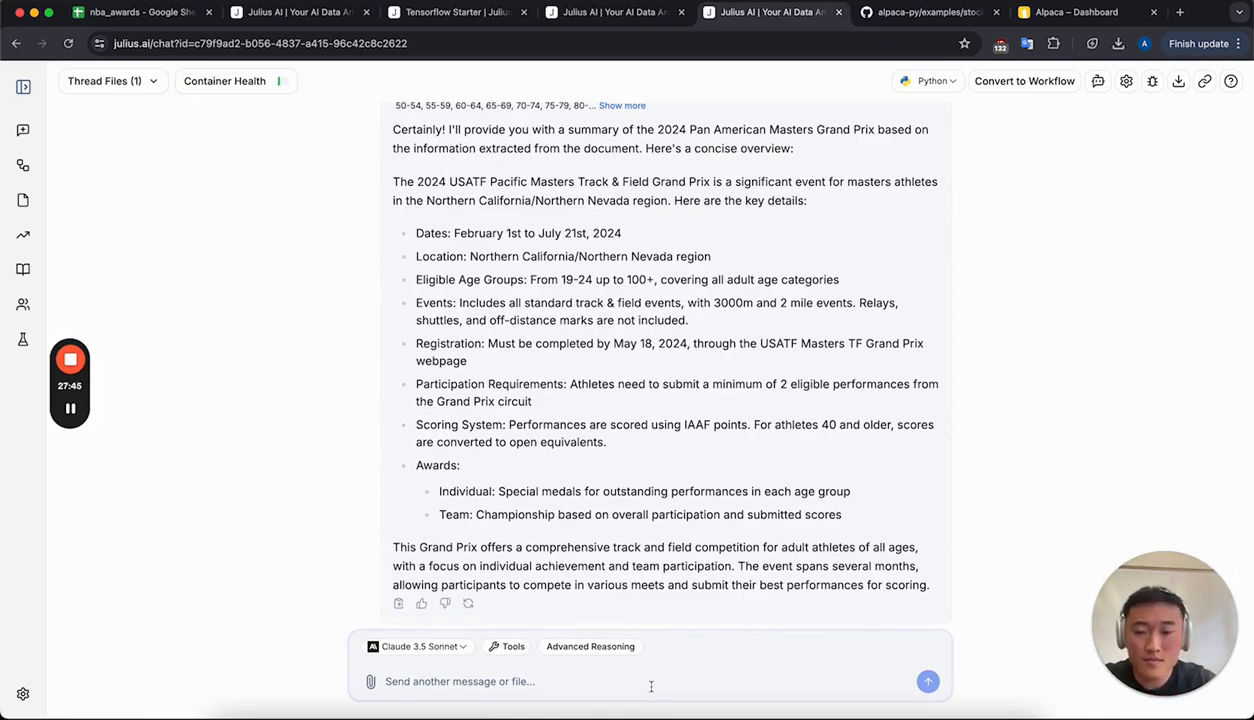
# Ask "where is this hosted?" about the Grand Prix and review the passage introducing the event locations
pyautogui.write('where is this hosted?')
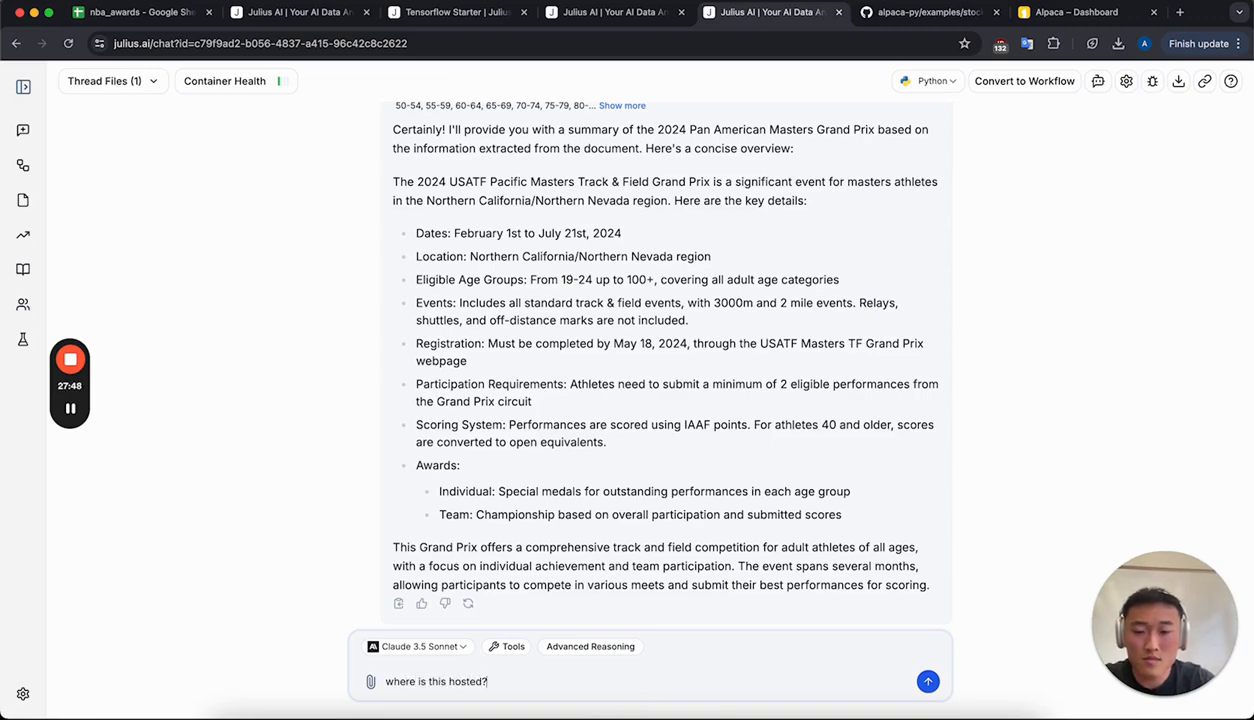
pyautogui.press('Return')
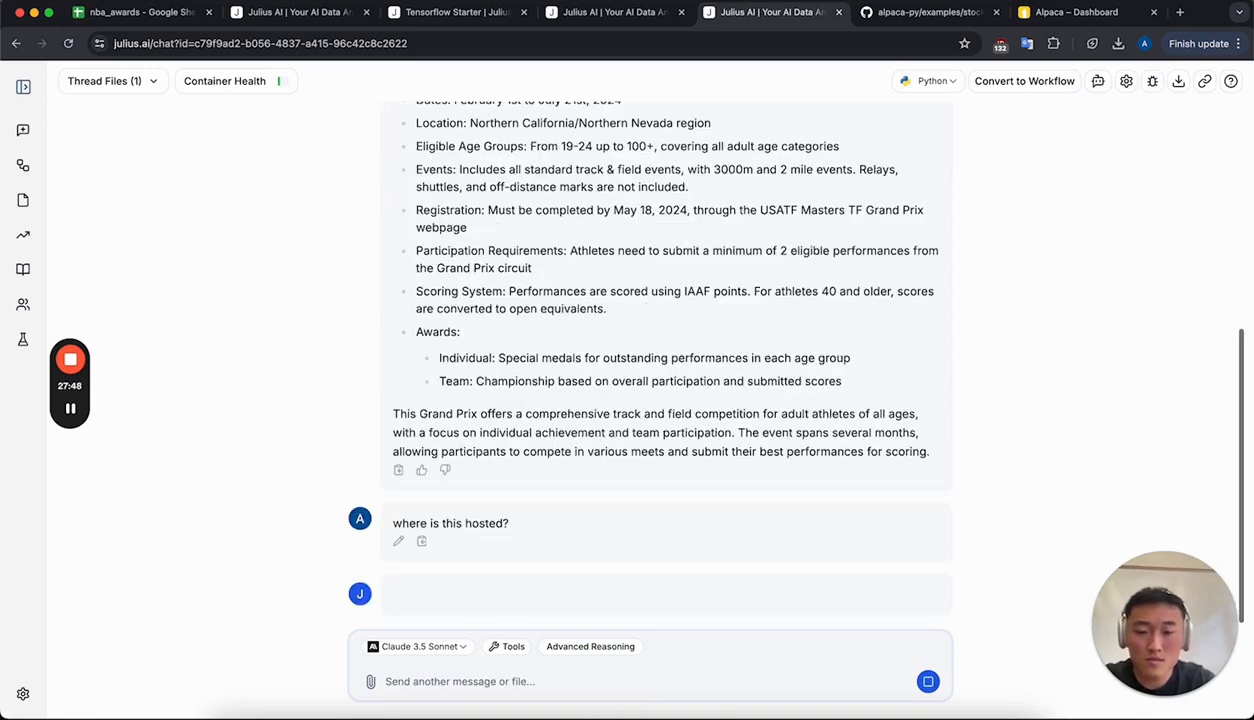
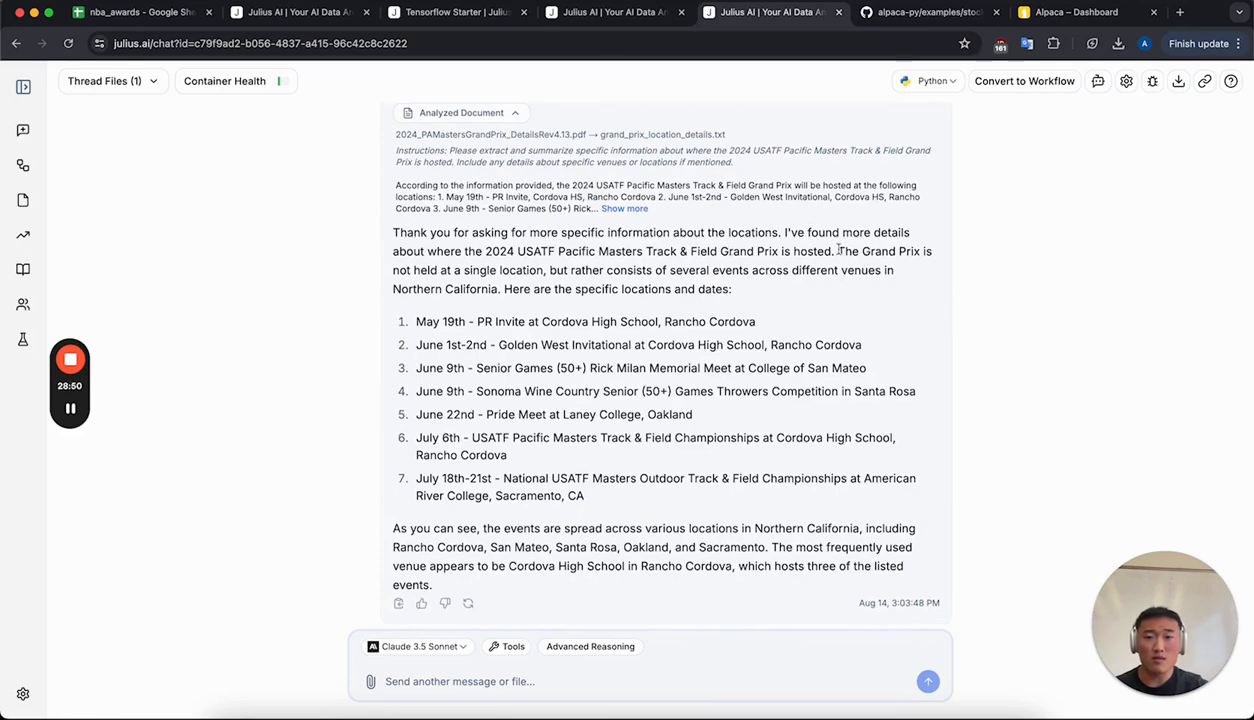
pyautogui.moveTo(836, 251); pyautogui.dragTo(827, 298)
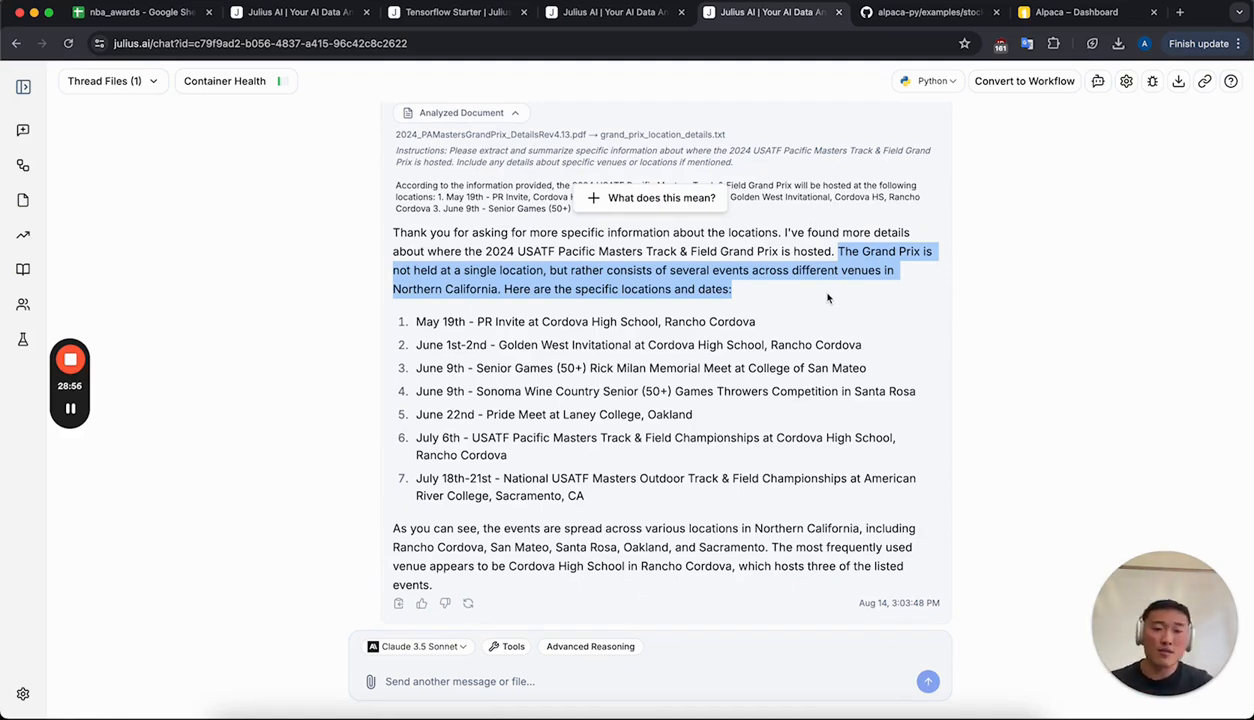
pyautogui.click(827, 298)
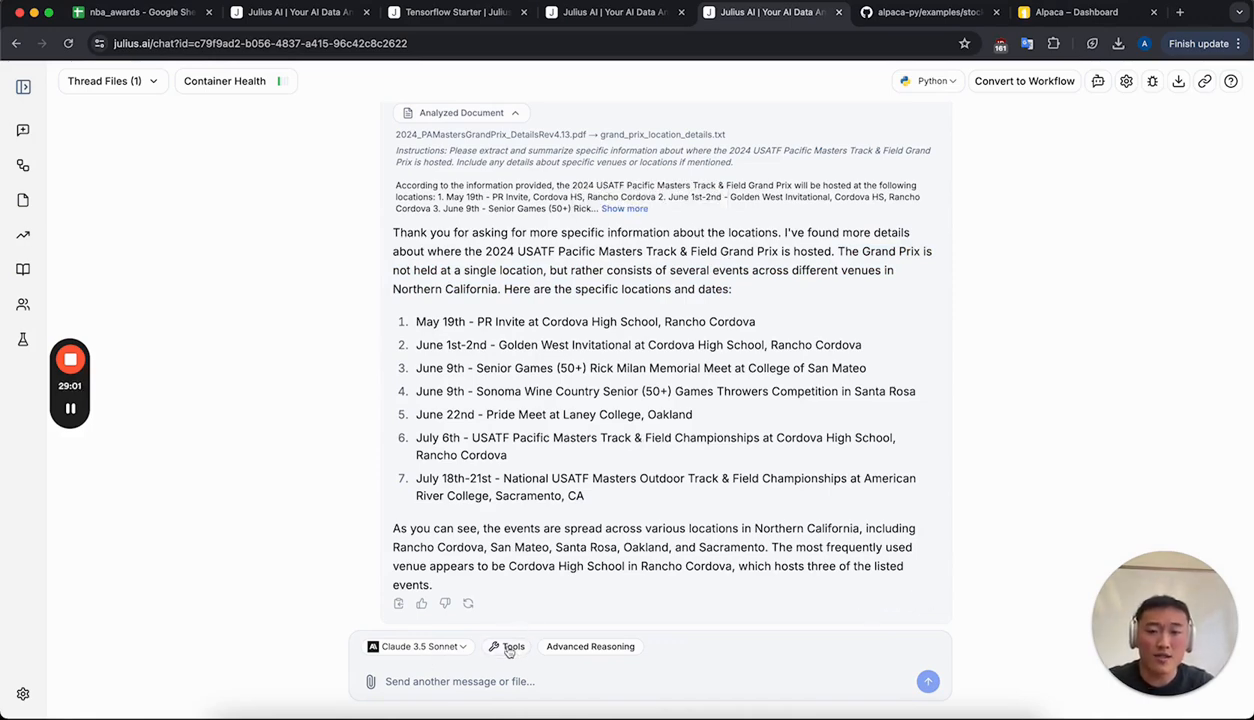
# Disable the Code tool, leaving only Search enabled, and submit the prompt "search the internet for the answer"
pyautogui.click(509, 647)
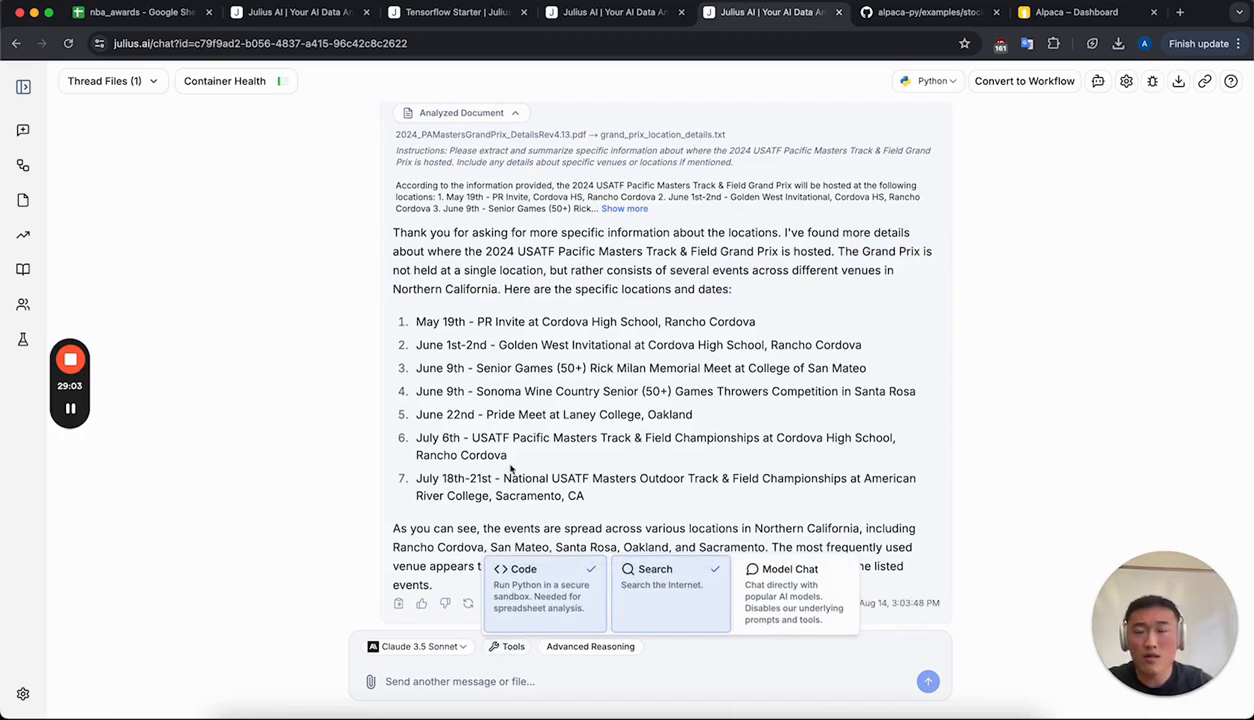
pyautogui.click(523, 583)
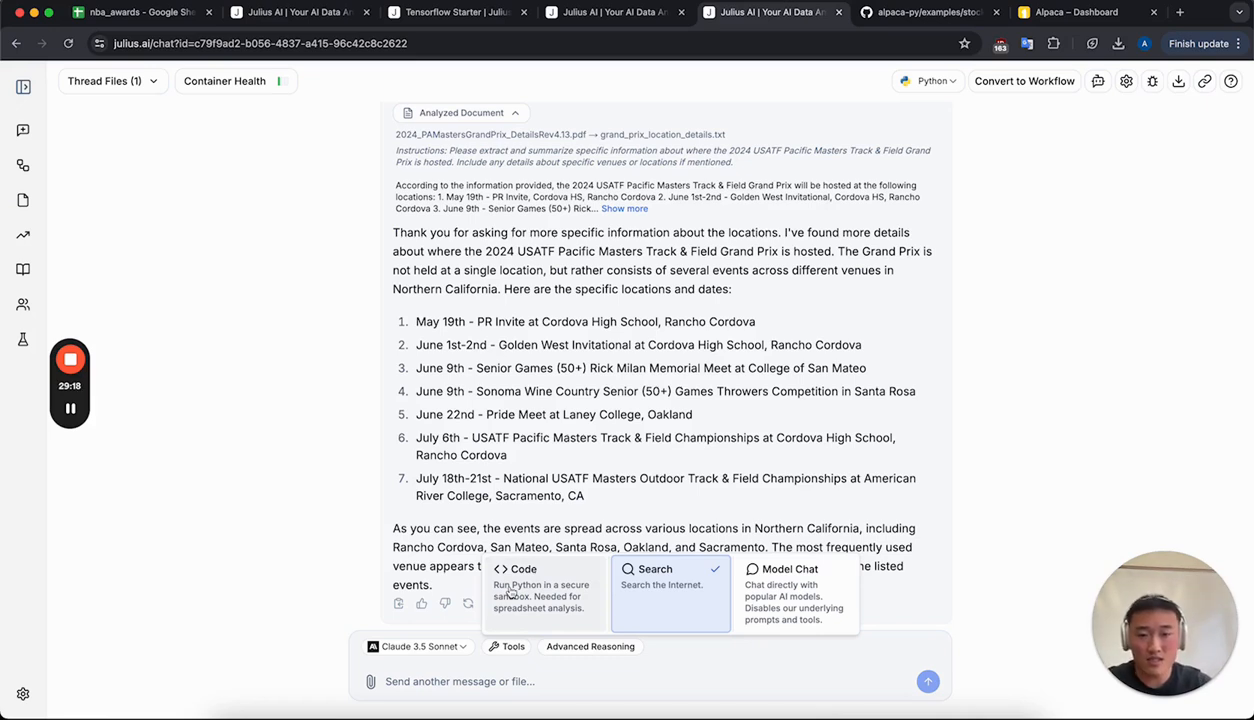
pyautogui.click(521, 480)
pyautogui.click(467, 682)
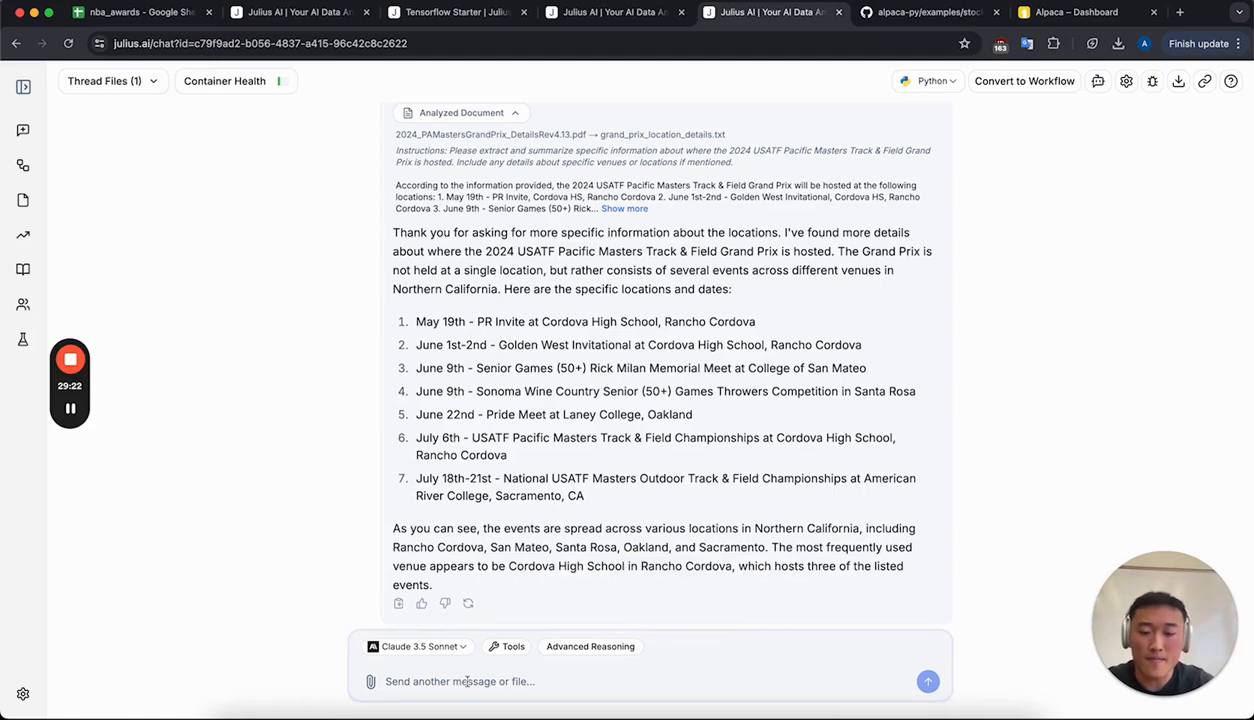
pyautogui.write('search the ')
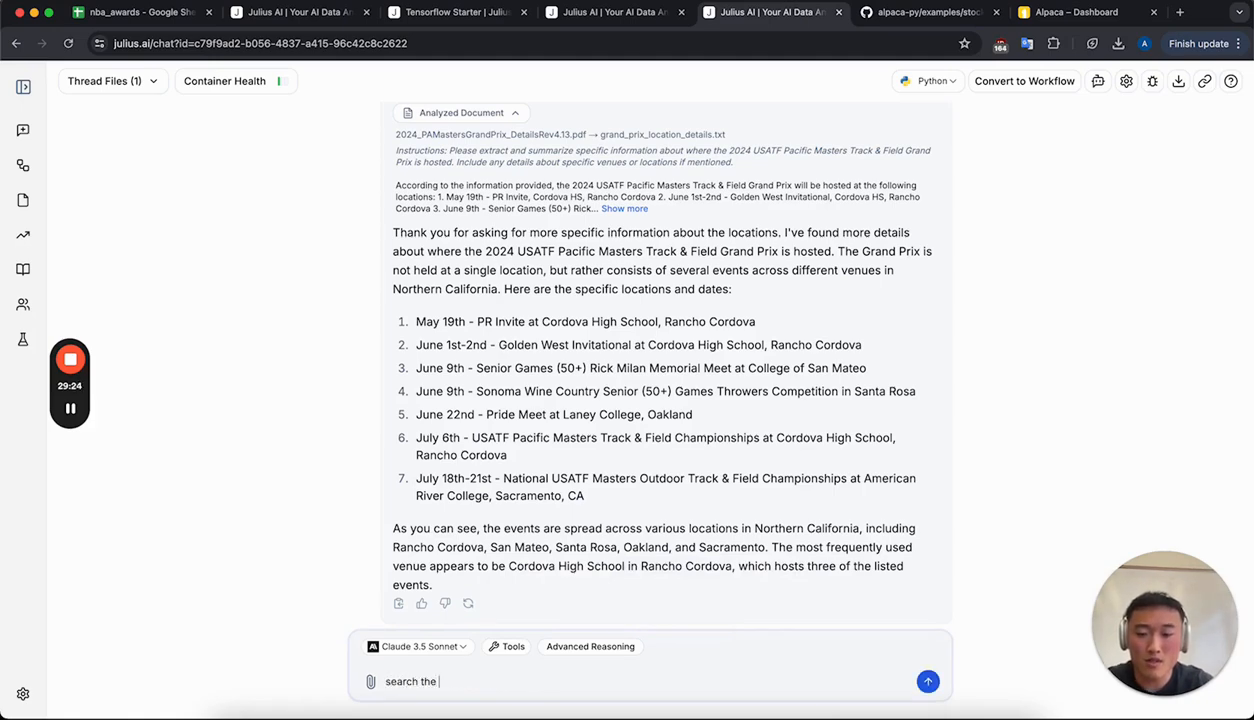
pyautogui.write('internet for the answer')
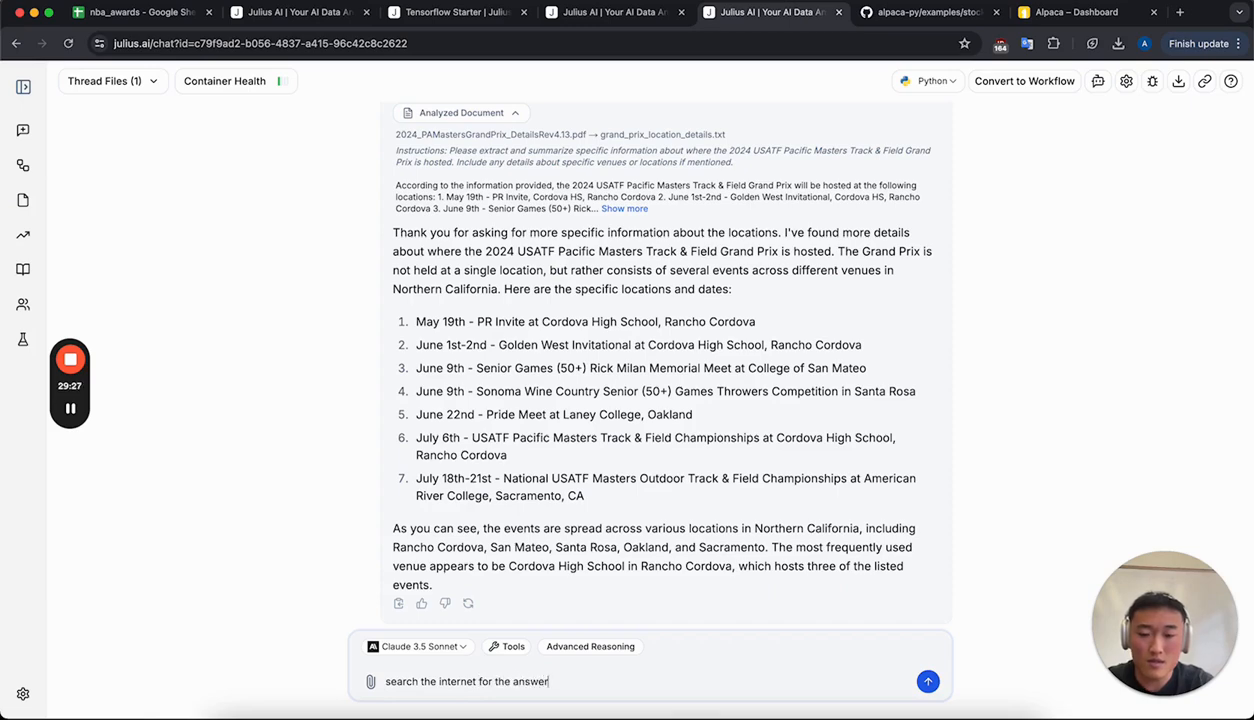
pyautogui.press('Return')
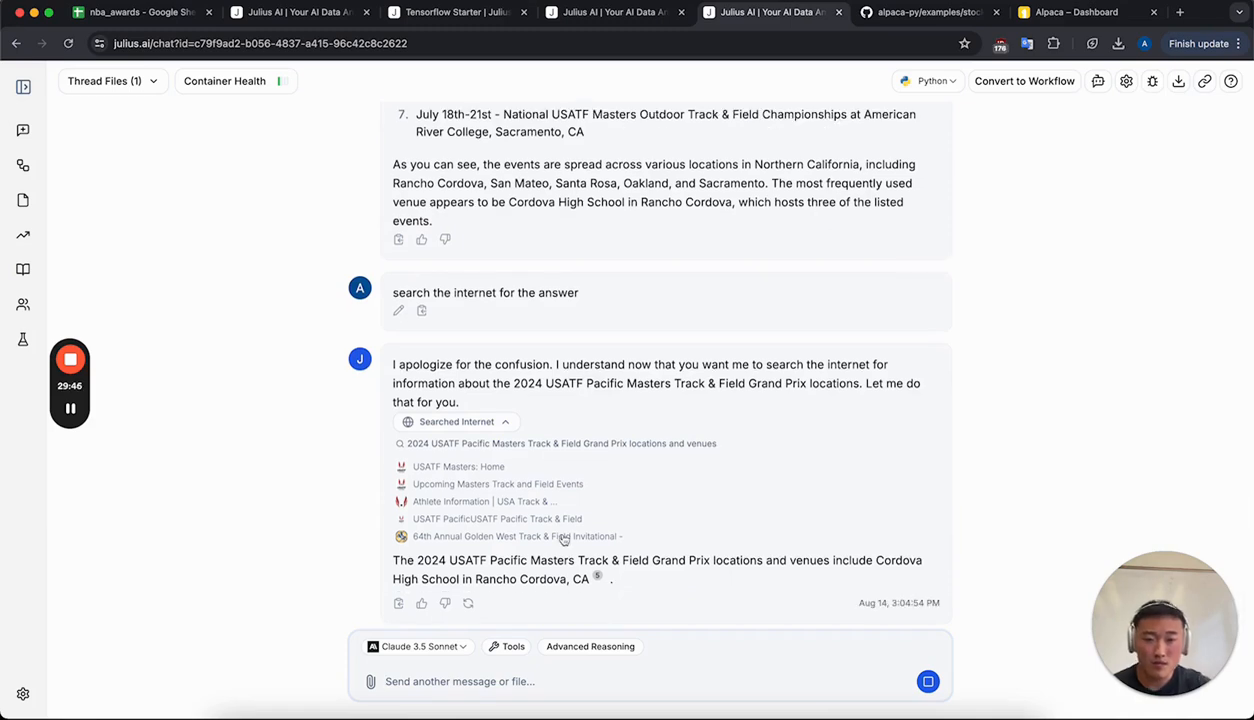
# Open the cited goldenwestinvitational.org source to check the venue information, and close the page
pyautogui.moveTo(597, 579)
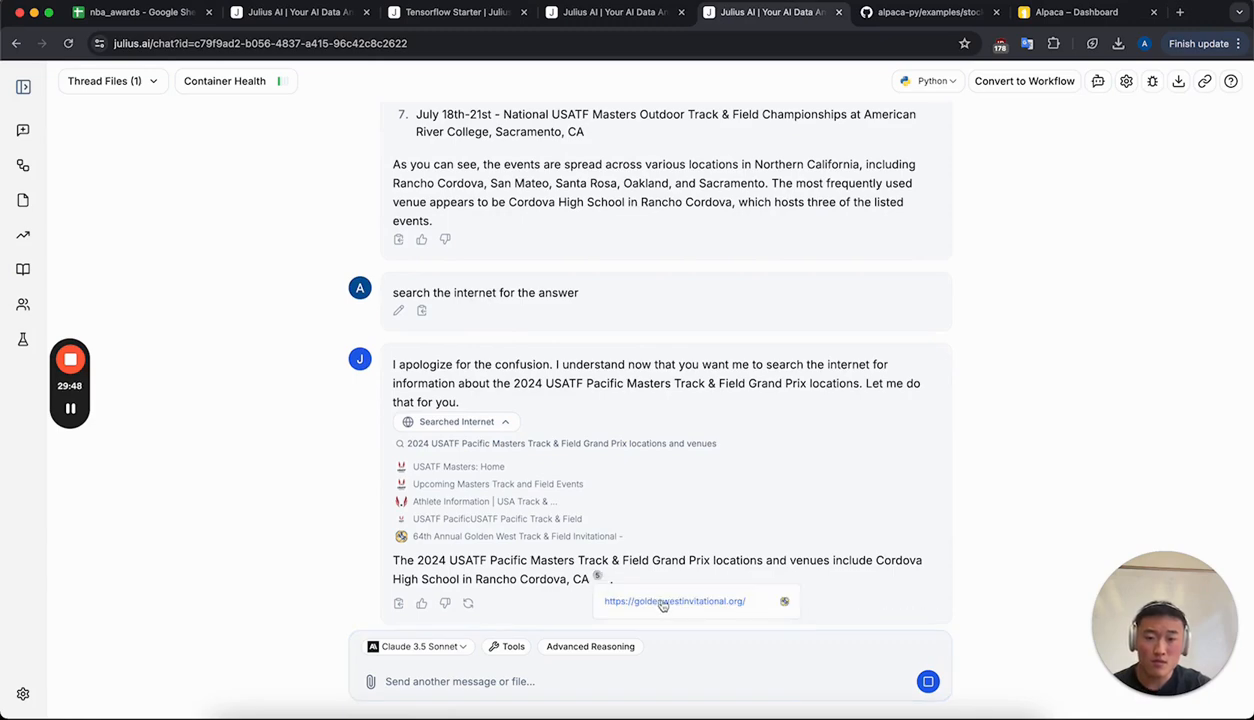
pyautogui.click(648, 598)
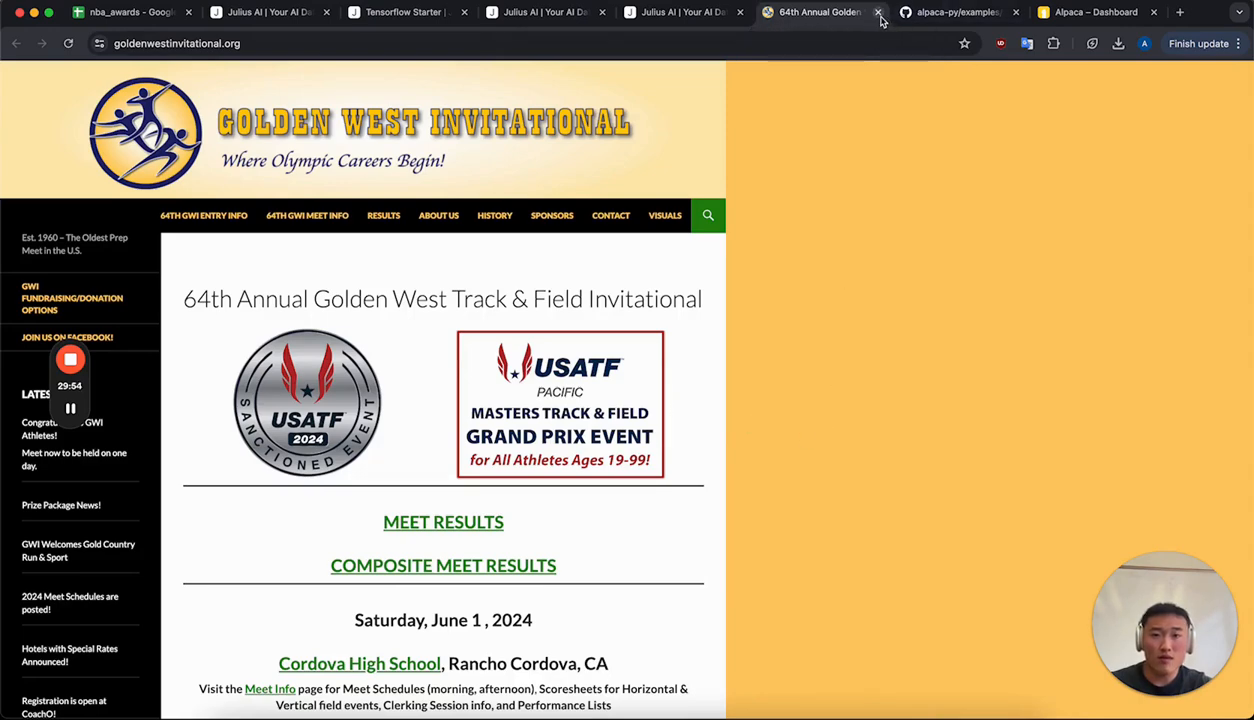
pyautogui.click(878, 12)
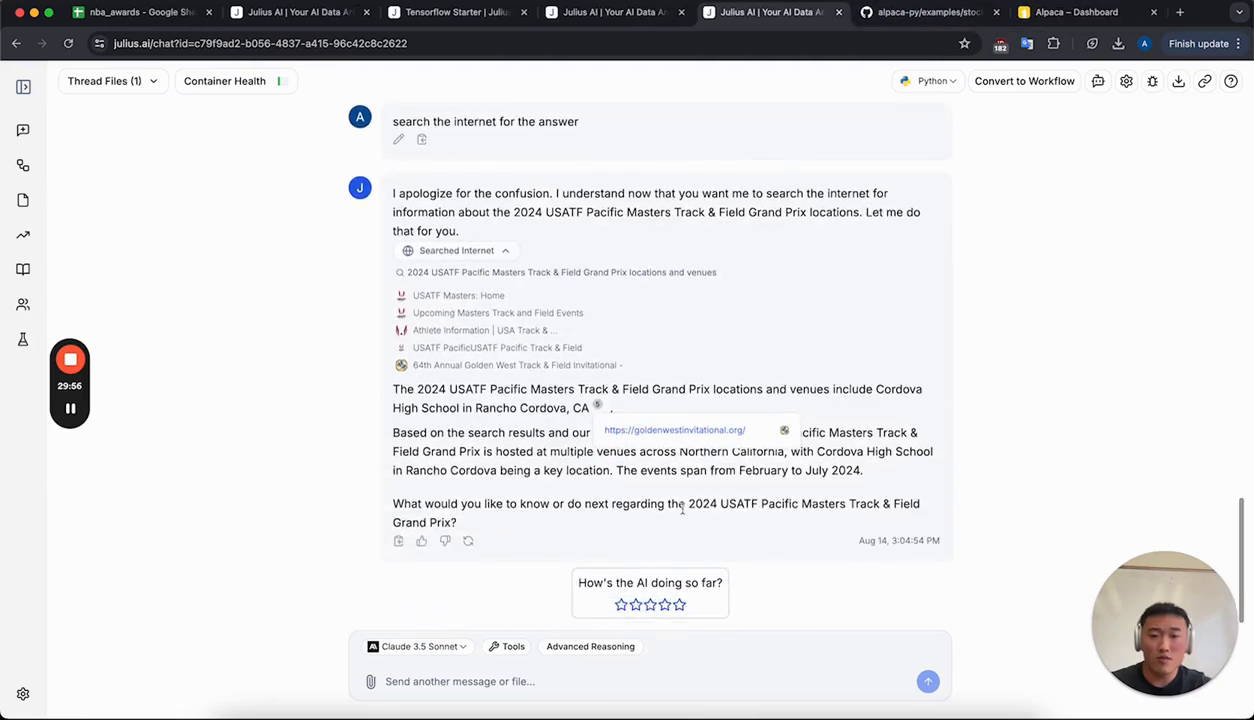
# Start a new thread and check the stored Alpaca secret key entries in the settings
pyautogui.moveTo(70, 400)
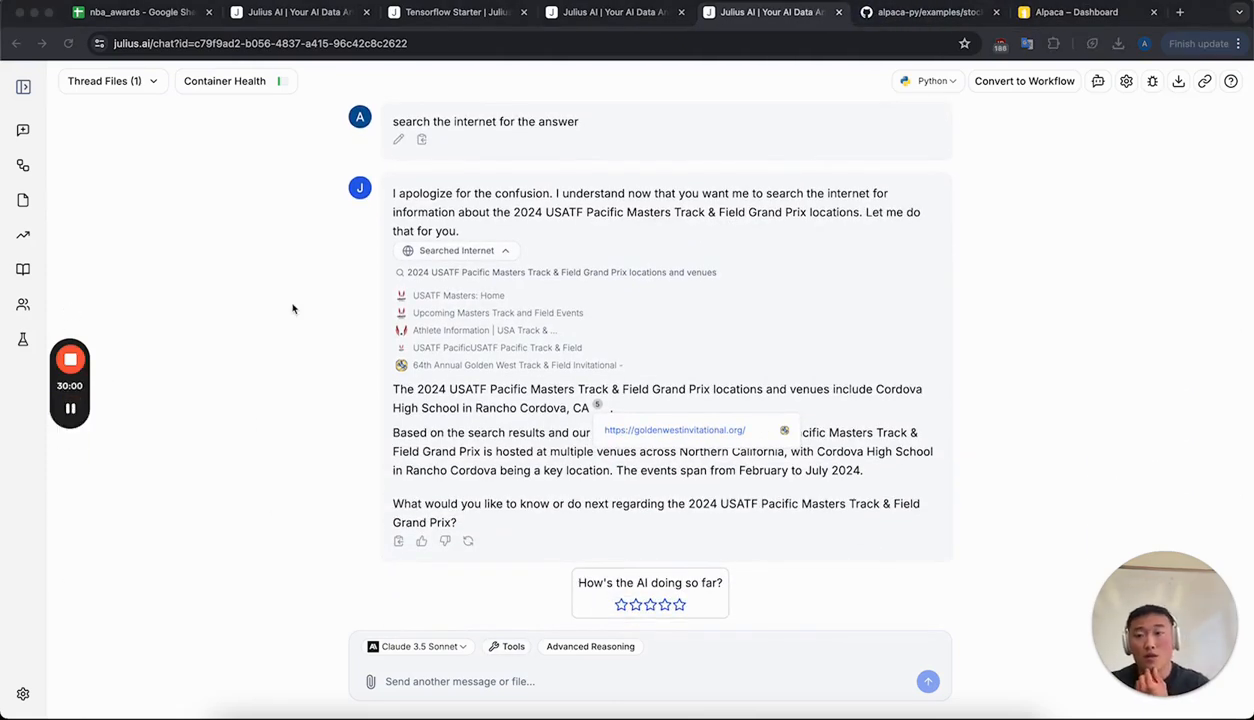
pyautogui.click(21, 131)
pyautogui.click(21, 131)
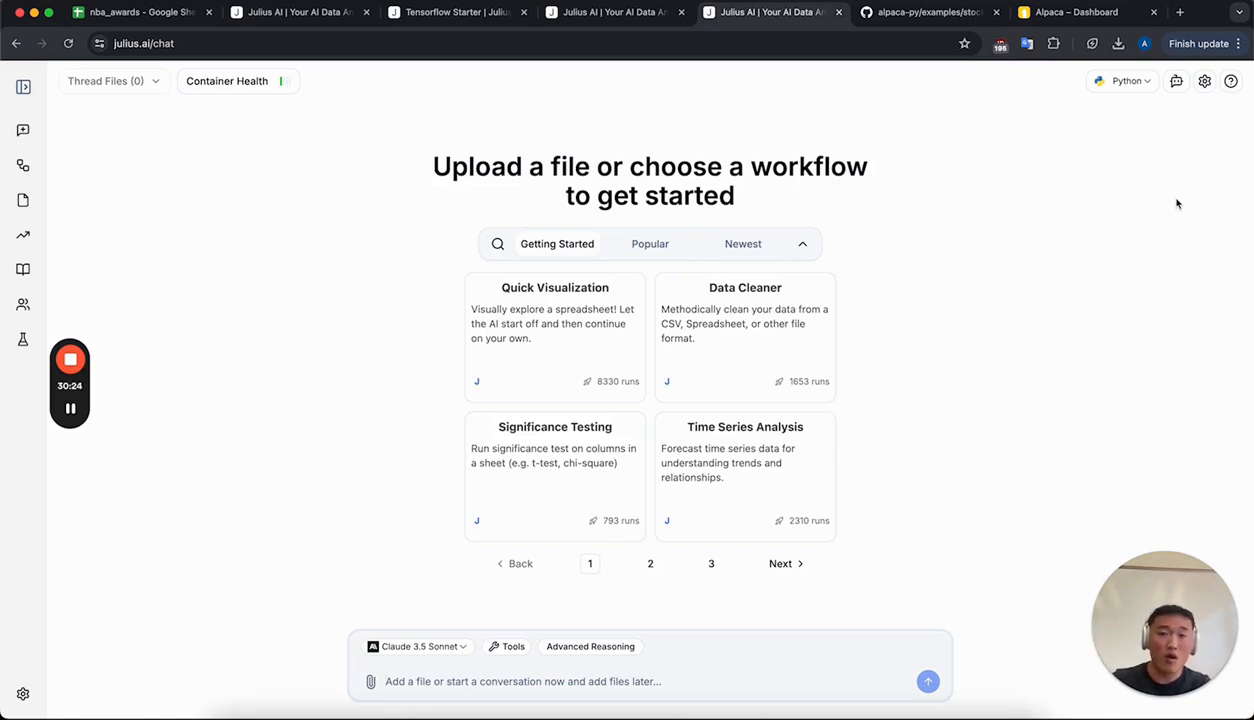
pyautogui.click(1204, 81)
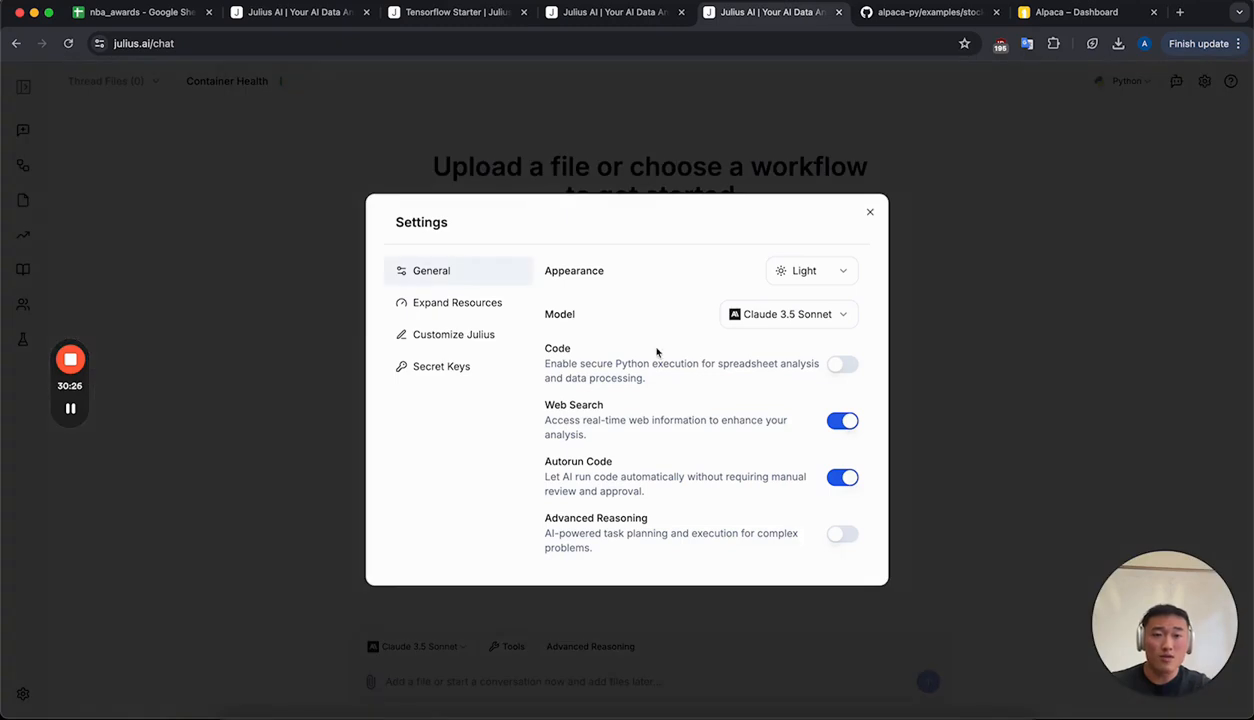
pyautogui.click(460, 376)
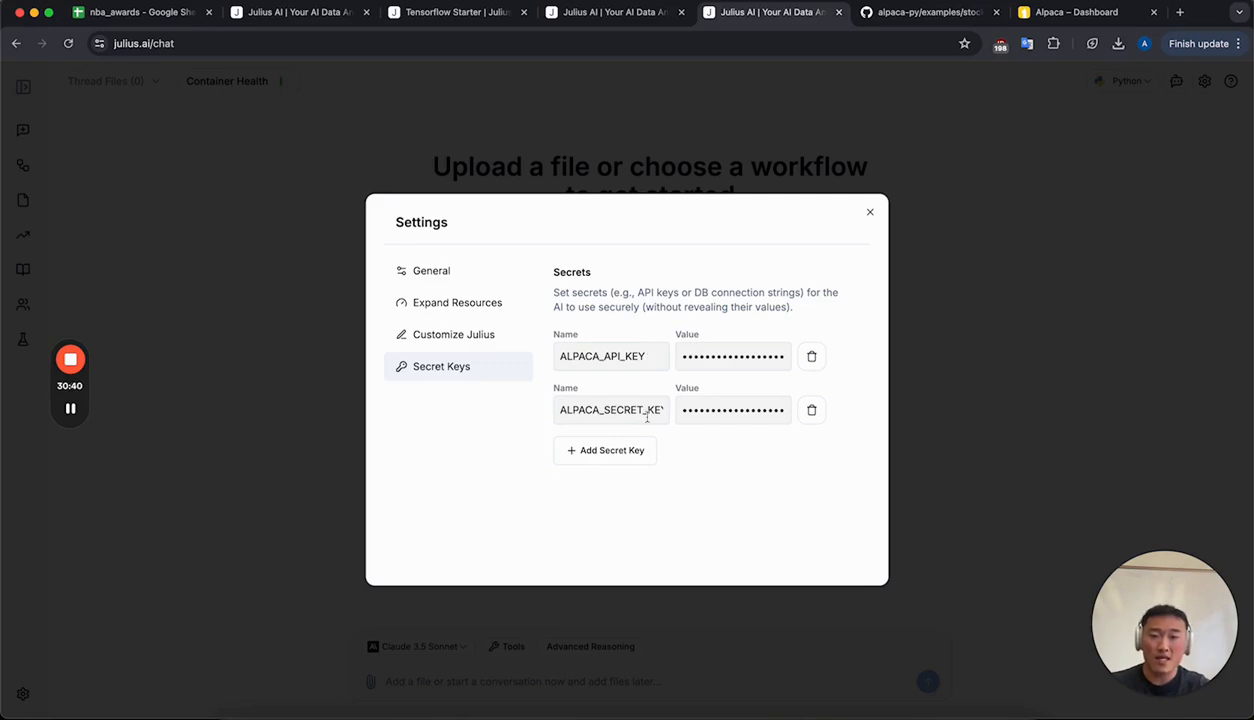
pyautogui.click(869, 214)
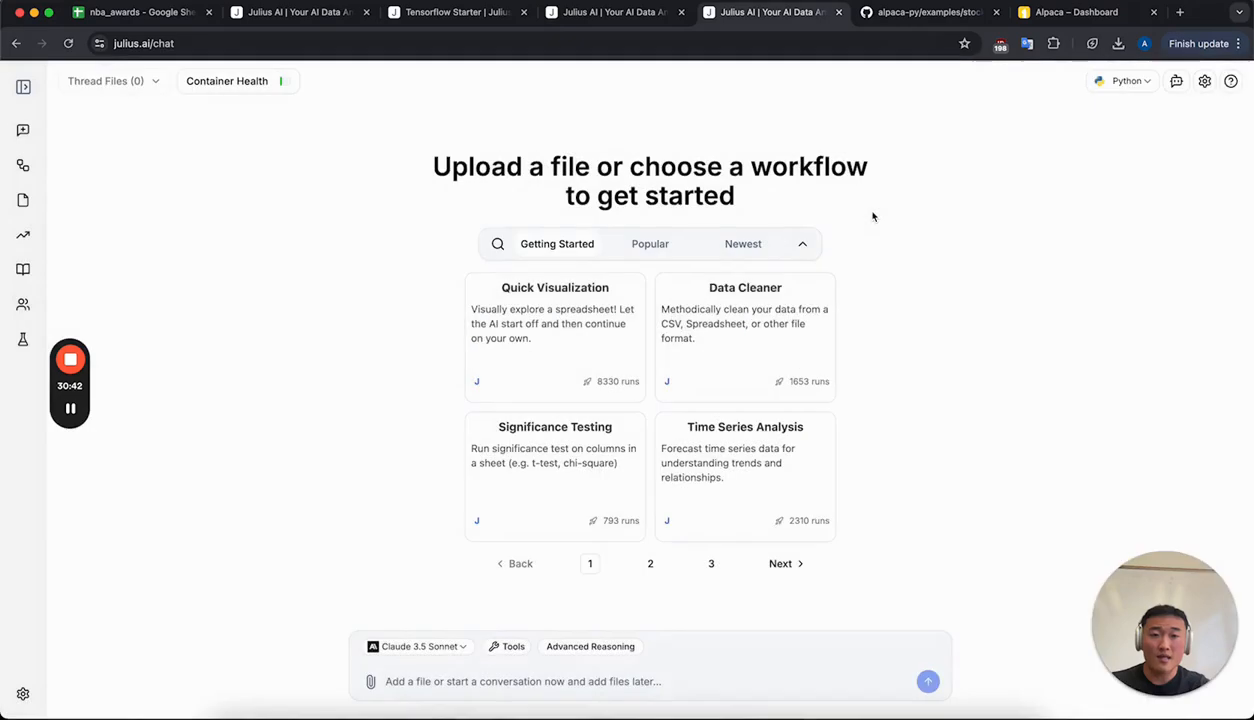
# Submit the prompt "use my paper trading alpaca account to get the price for TSLA and AAPL"
pyautogui.click(451, 681)
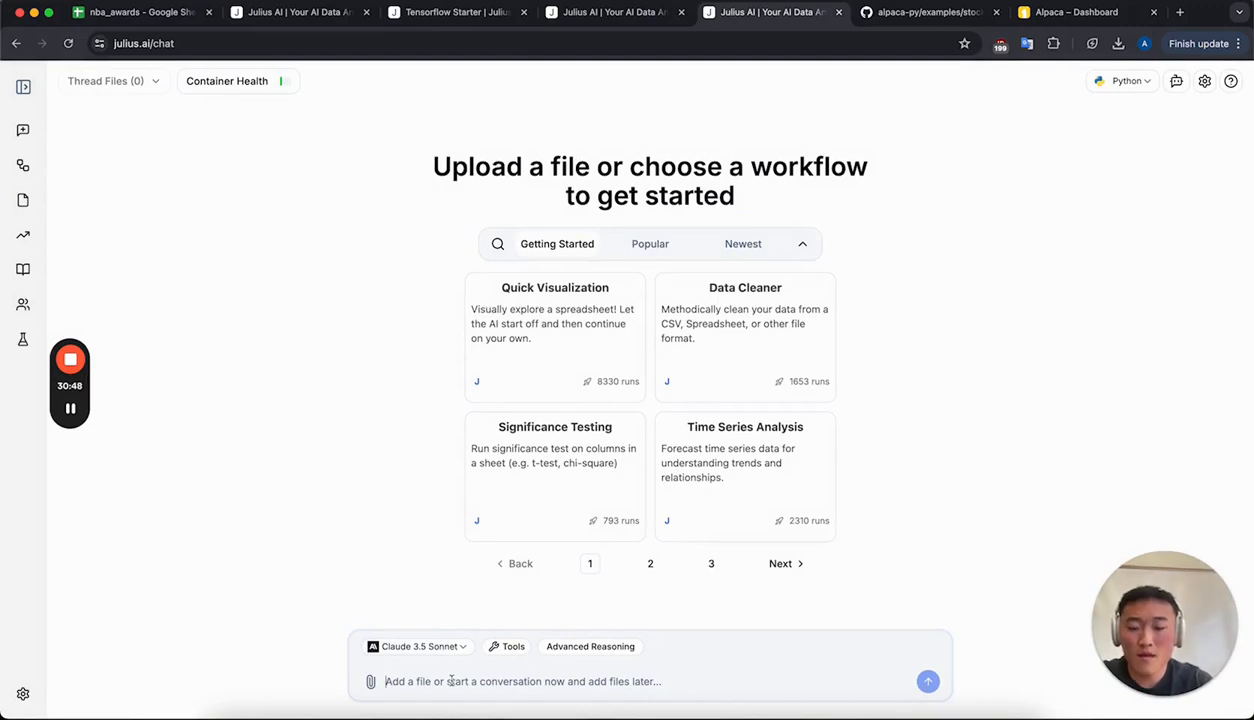
pyautogui.write('use')
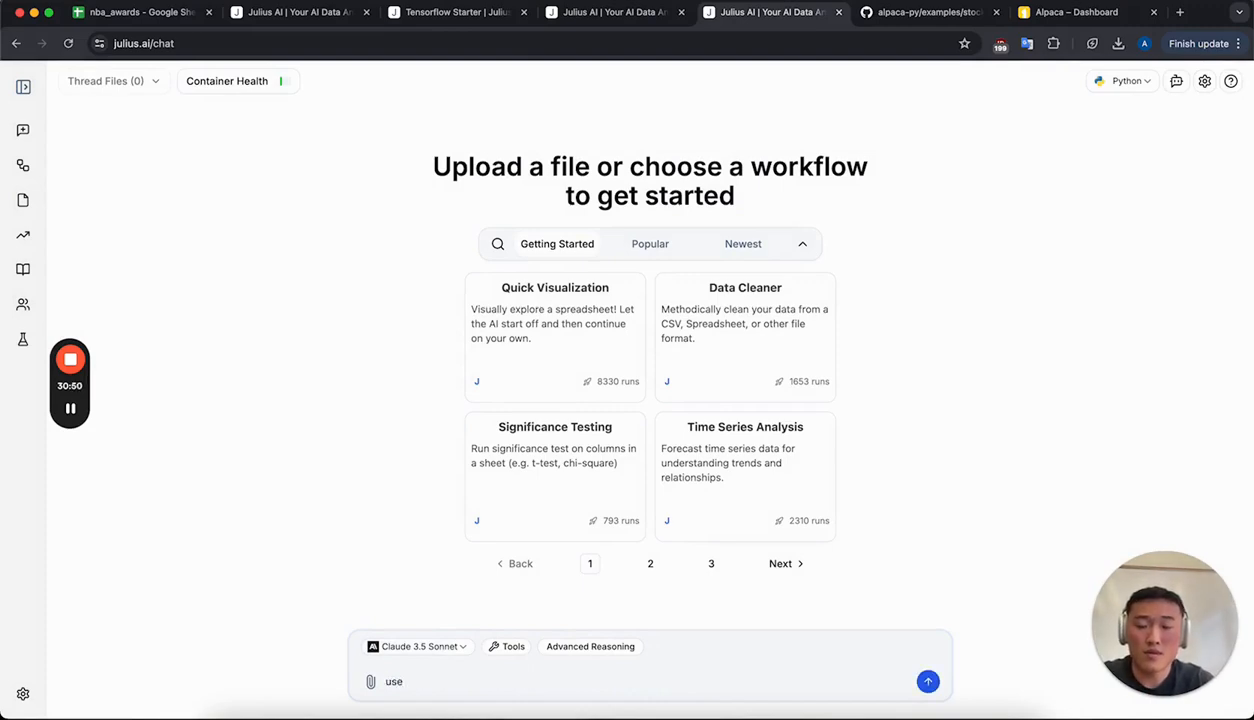
pyautogui.write(' my pape')
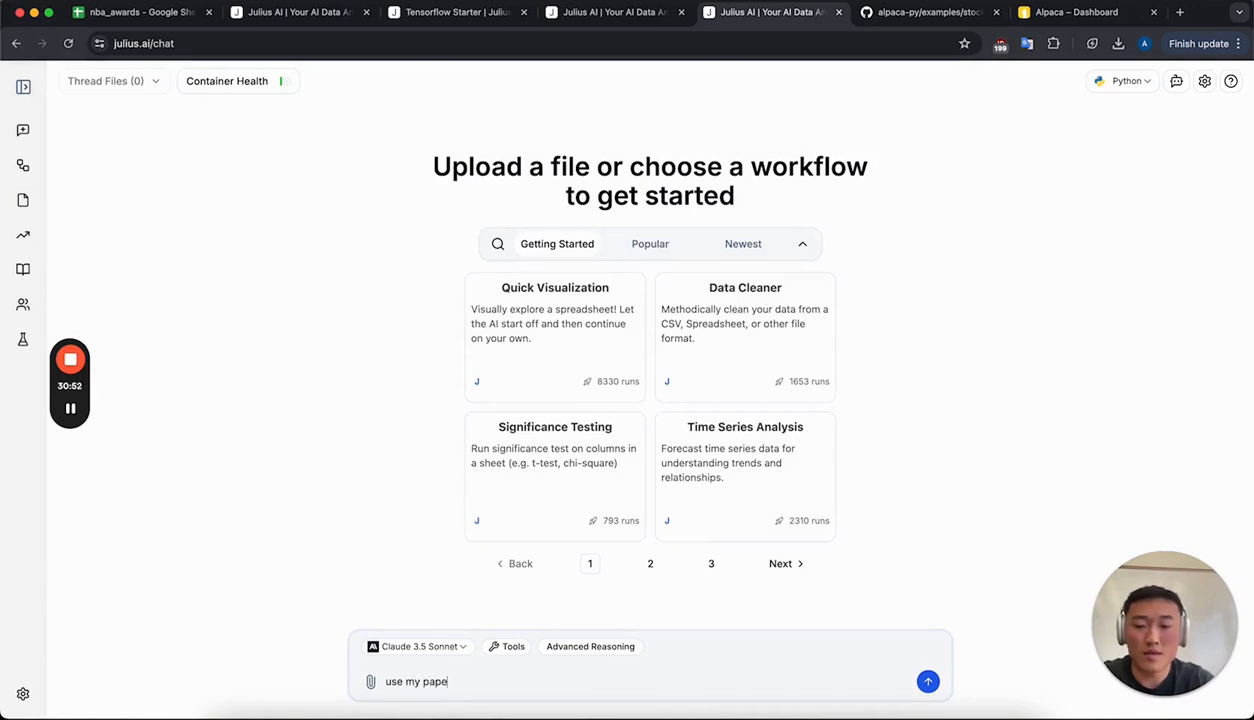
pyautogui.write('r trading alpa')
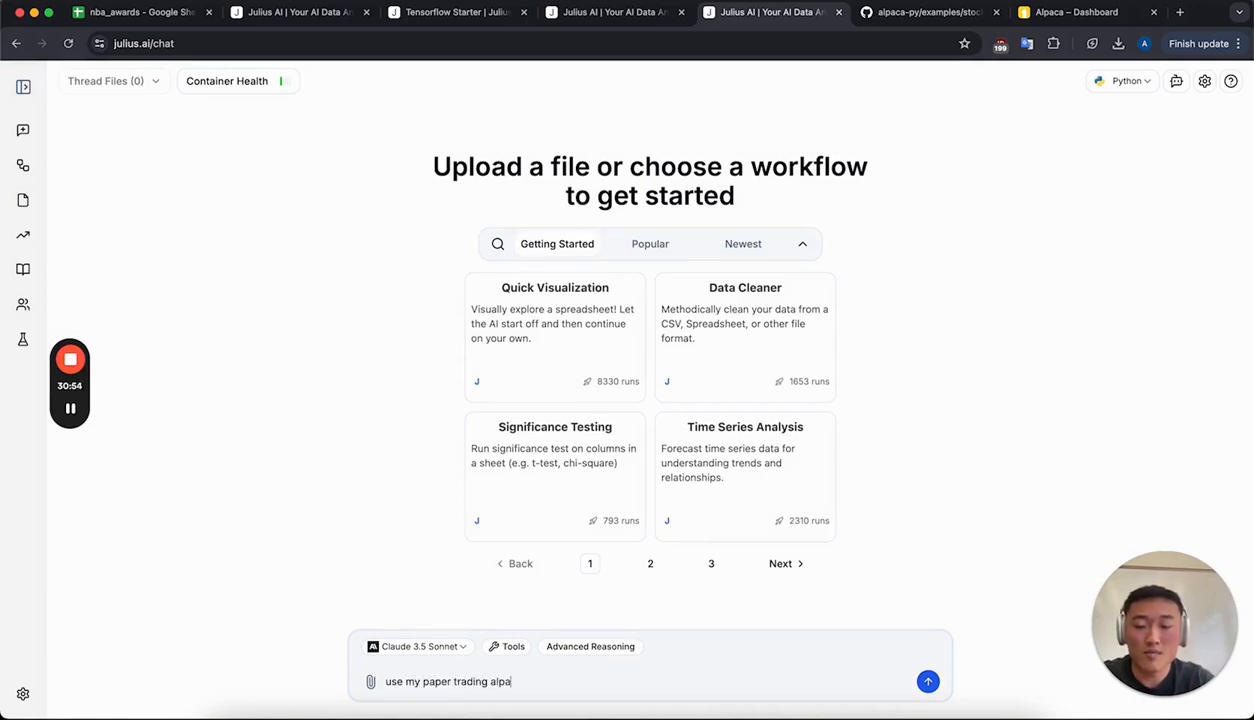
pyautogui.write('ca account to')
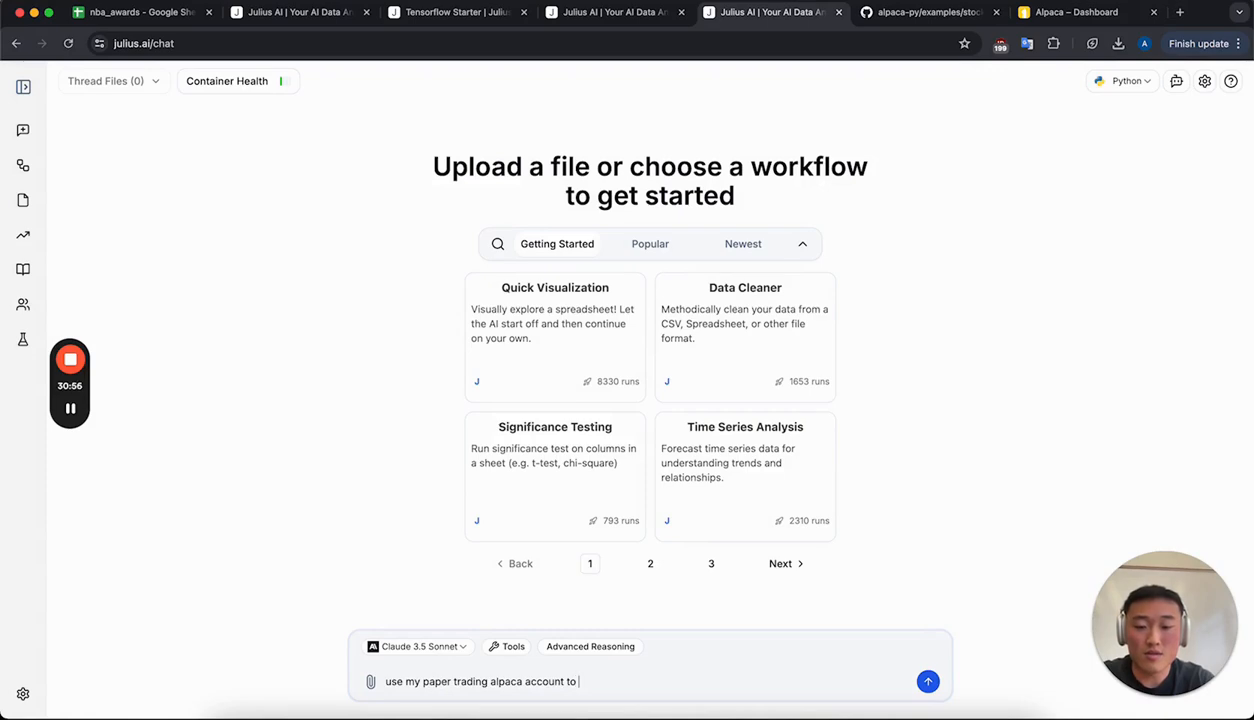
pyautogui.write(' get the')
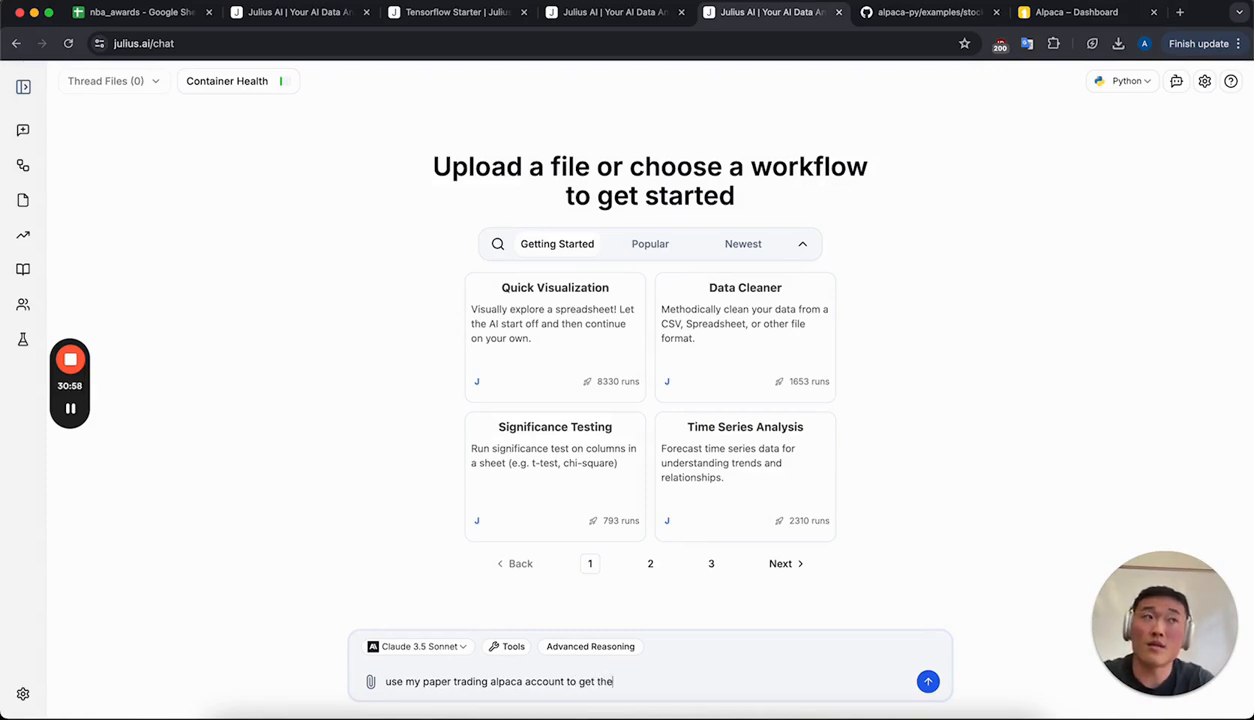
pyautogui.write(' price for TSLA')
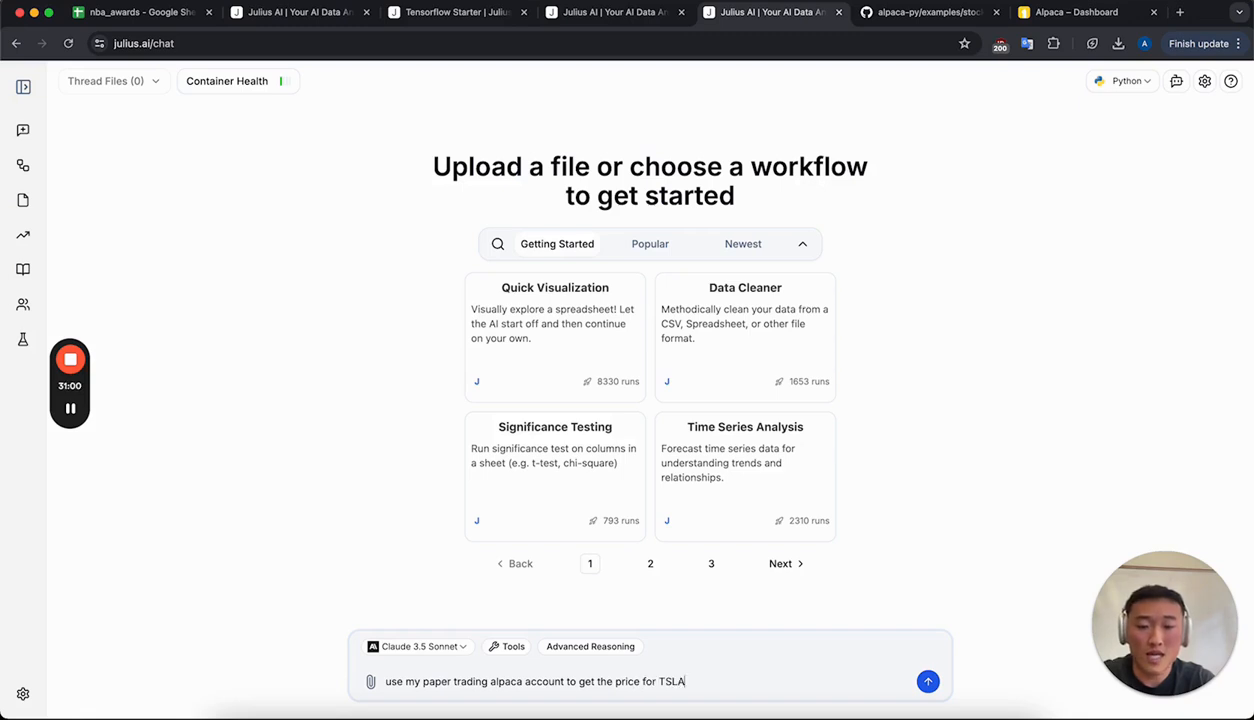
pyautogui.write(' and AAPL')
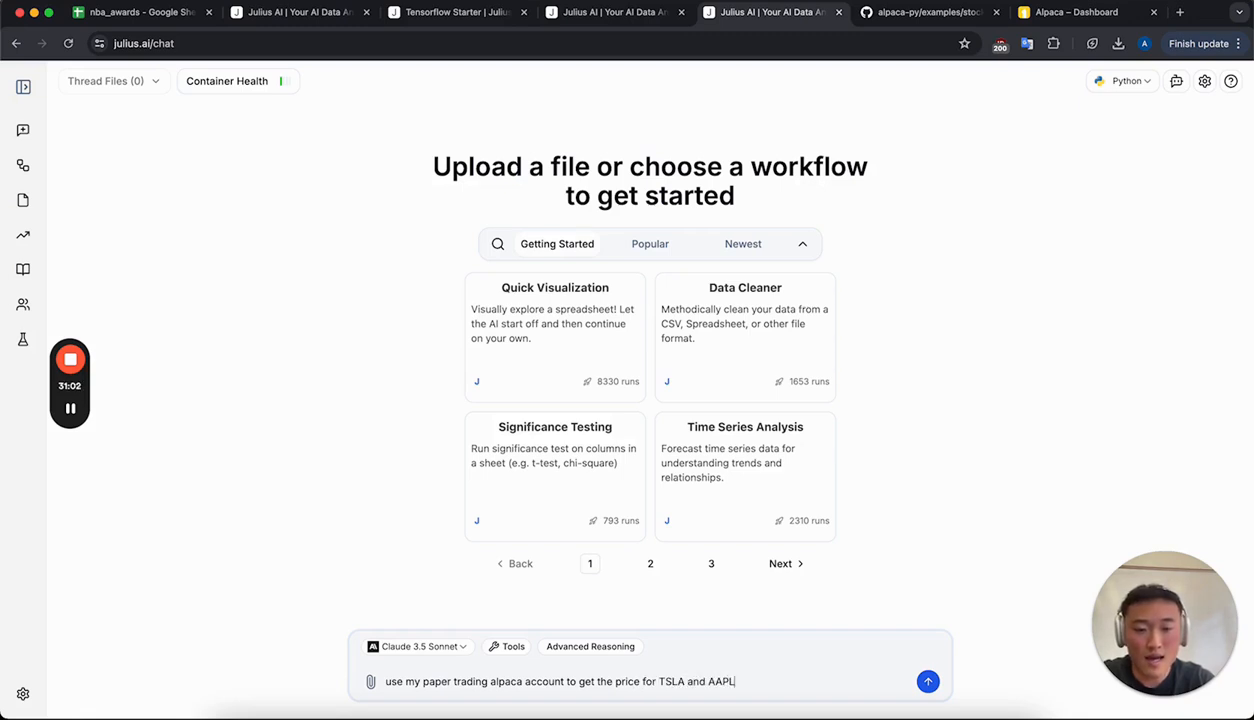
pyautogui.press('Return')
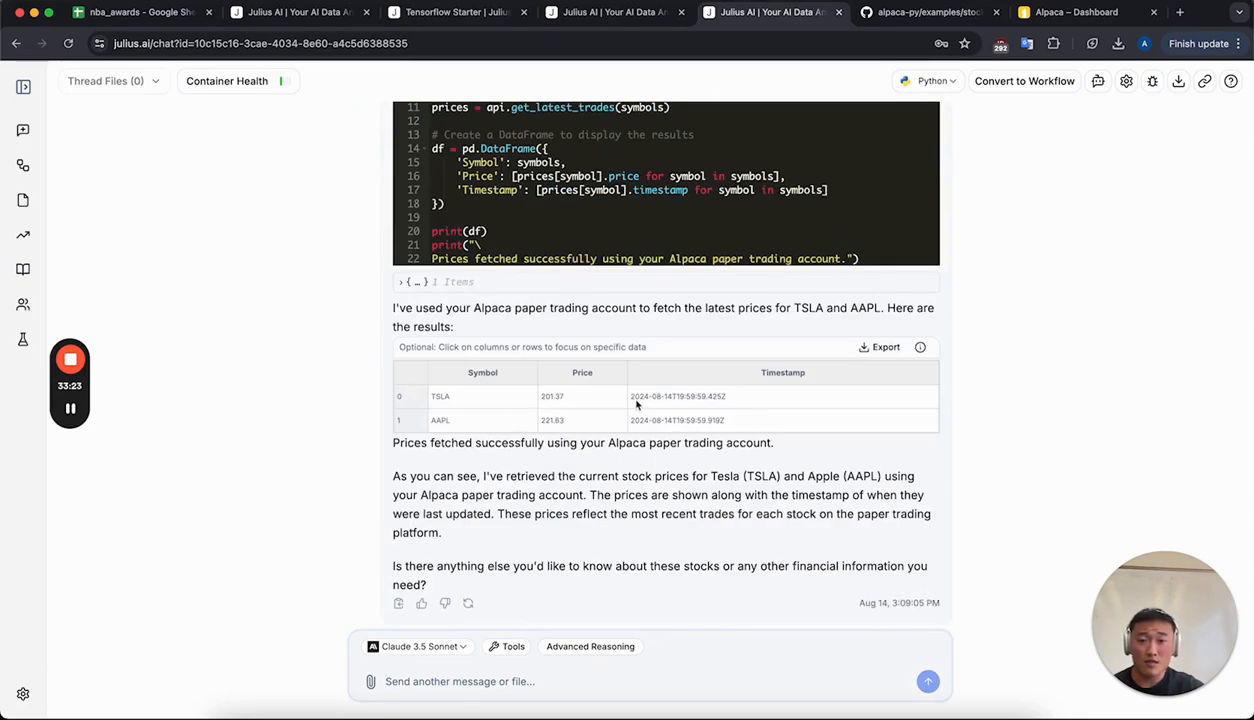
# Switch to the Alpaca paper trading dashboard, reload it, and check the portfolio, top positions and recent orders
pyautogui.click(503, 680)
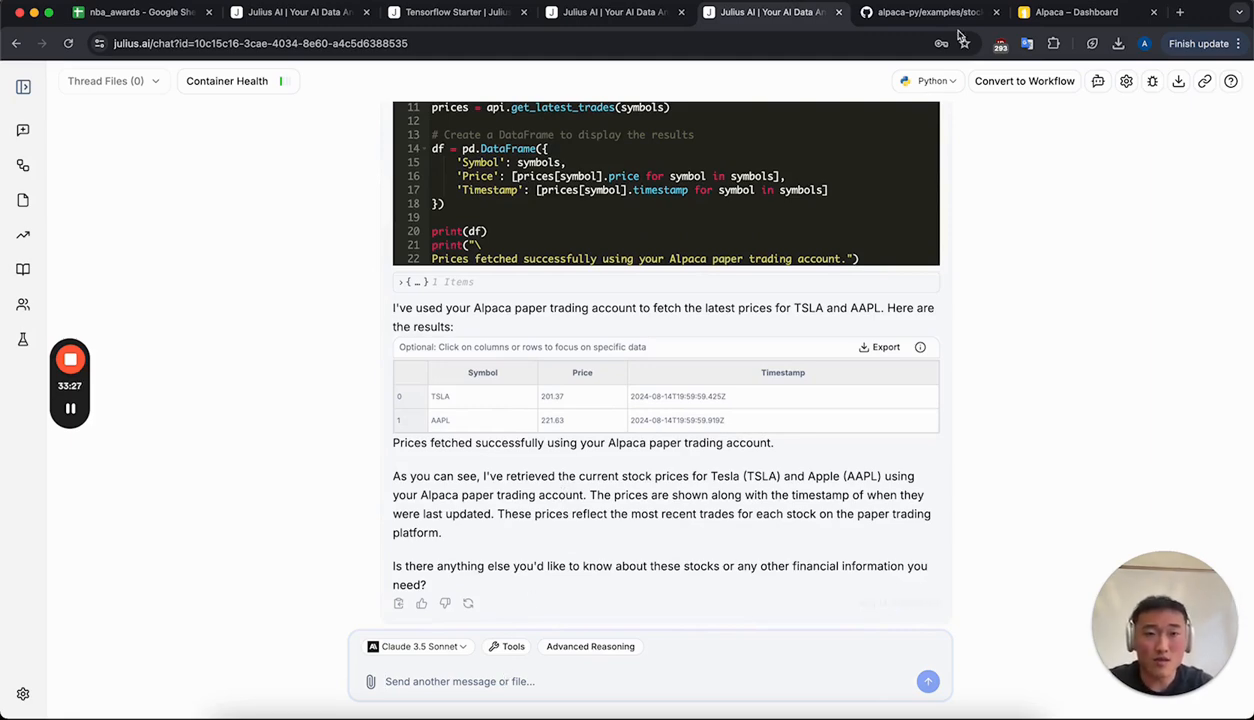
pyautogui.click(1084, 13)
pyautogui.scroll(5, 697, 162)
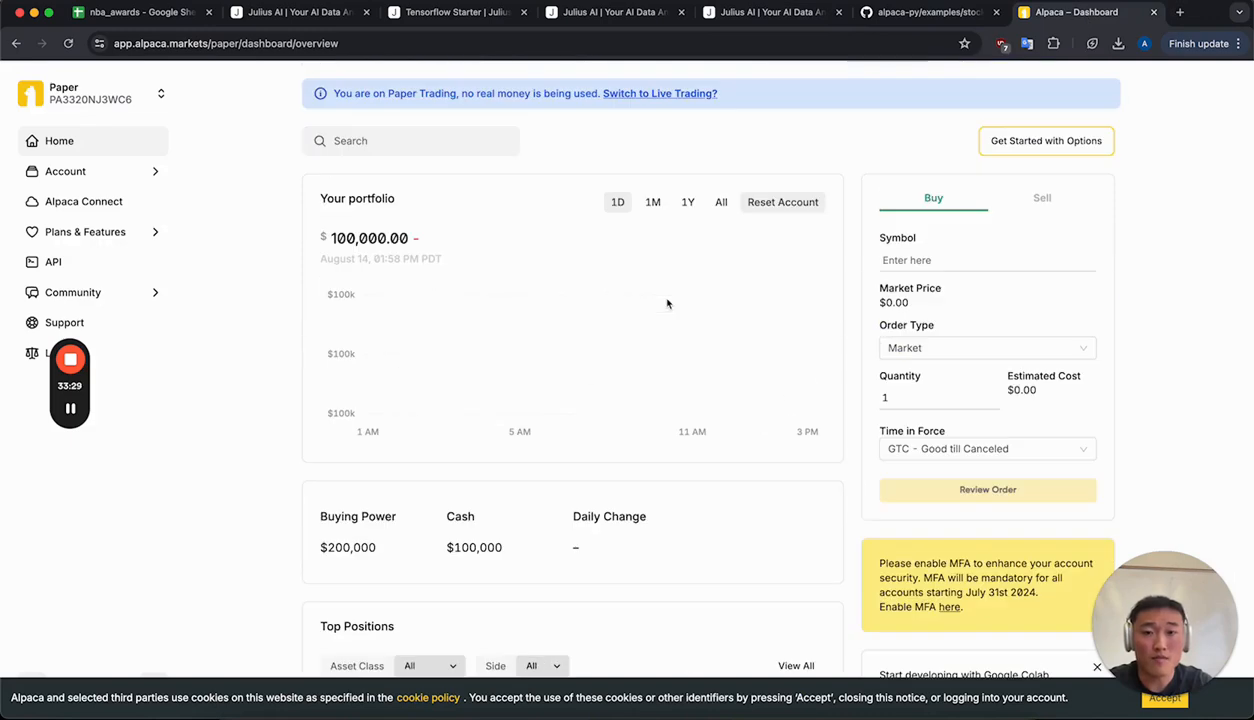
pyautogui.click(591, 46)
pyautogui.press('Return')
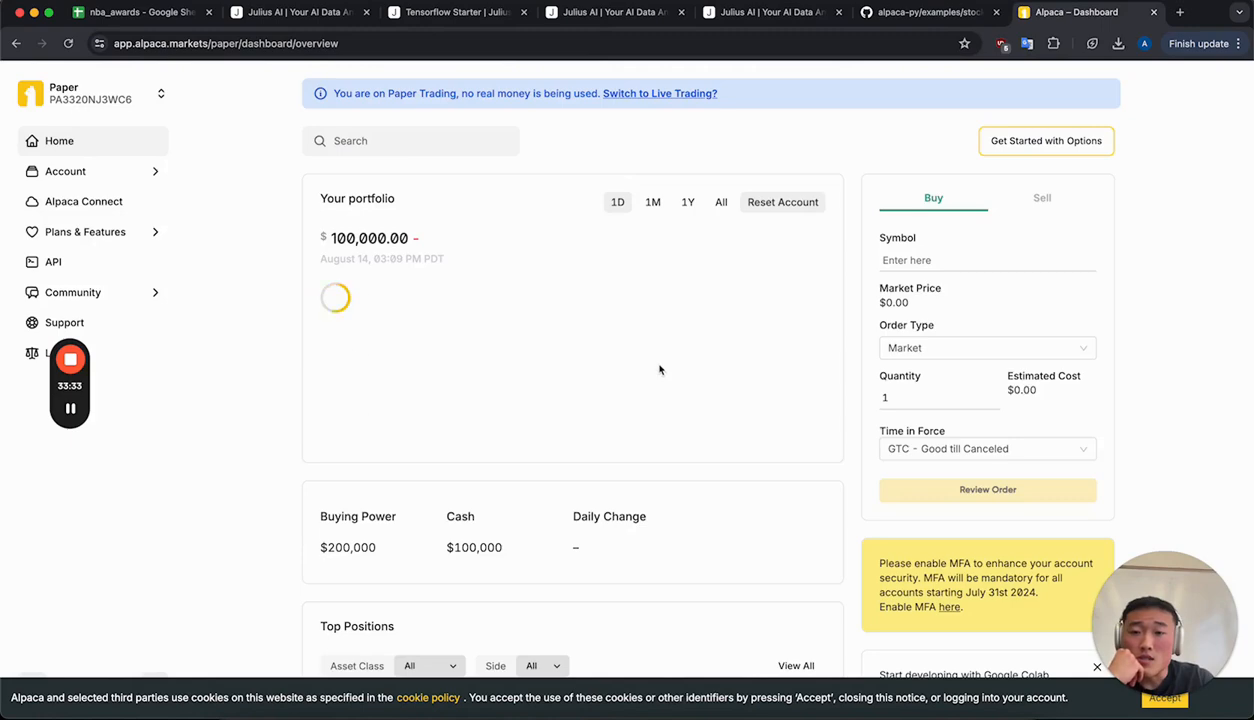
pyautogui.scroll(-1, 659, 370)
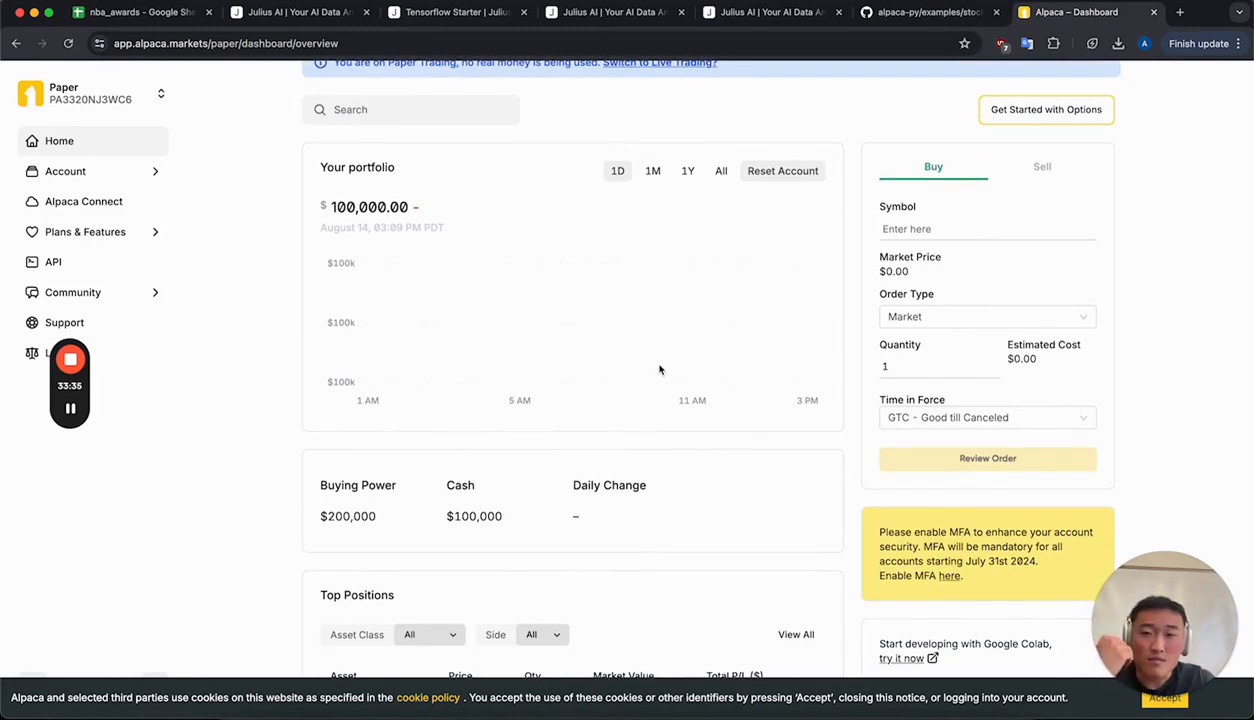
pyautogui.scroll(-7, 659, 370)
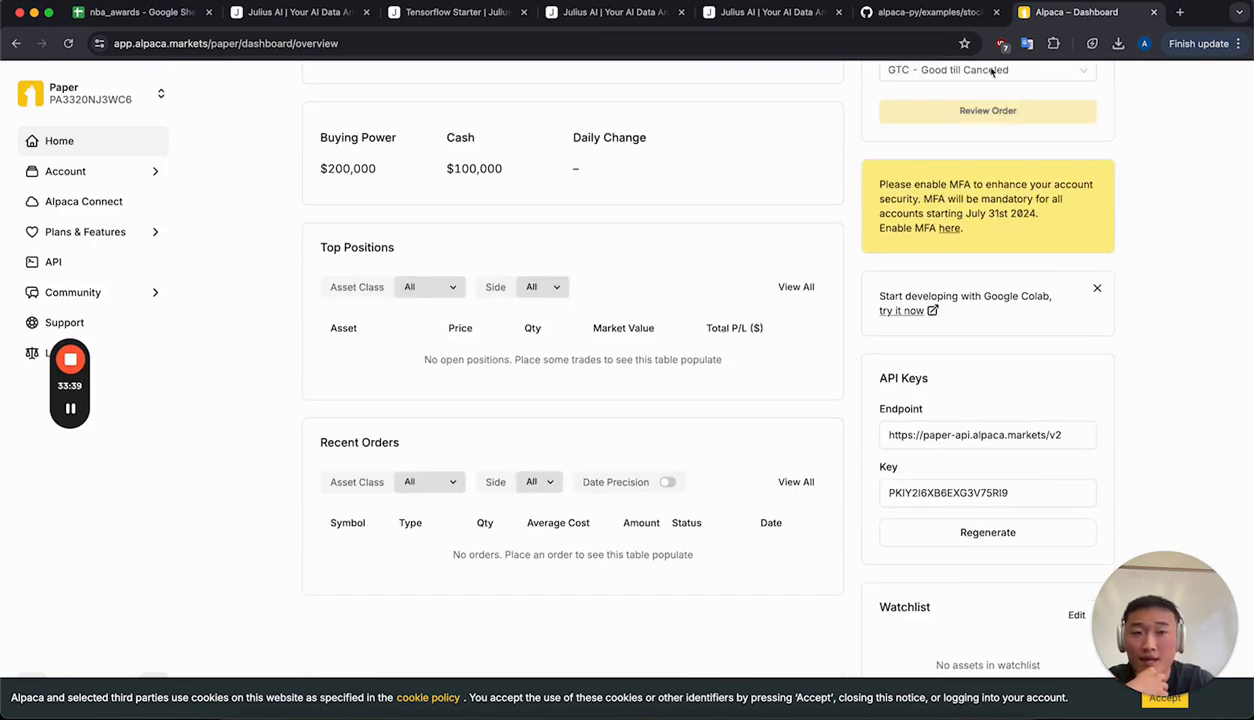
# Return to the Julius stock price thread and submit the prompt "buy 10 shares of TSLA, 5 shares of AAPL"
pyautogui.click(730, 20)
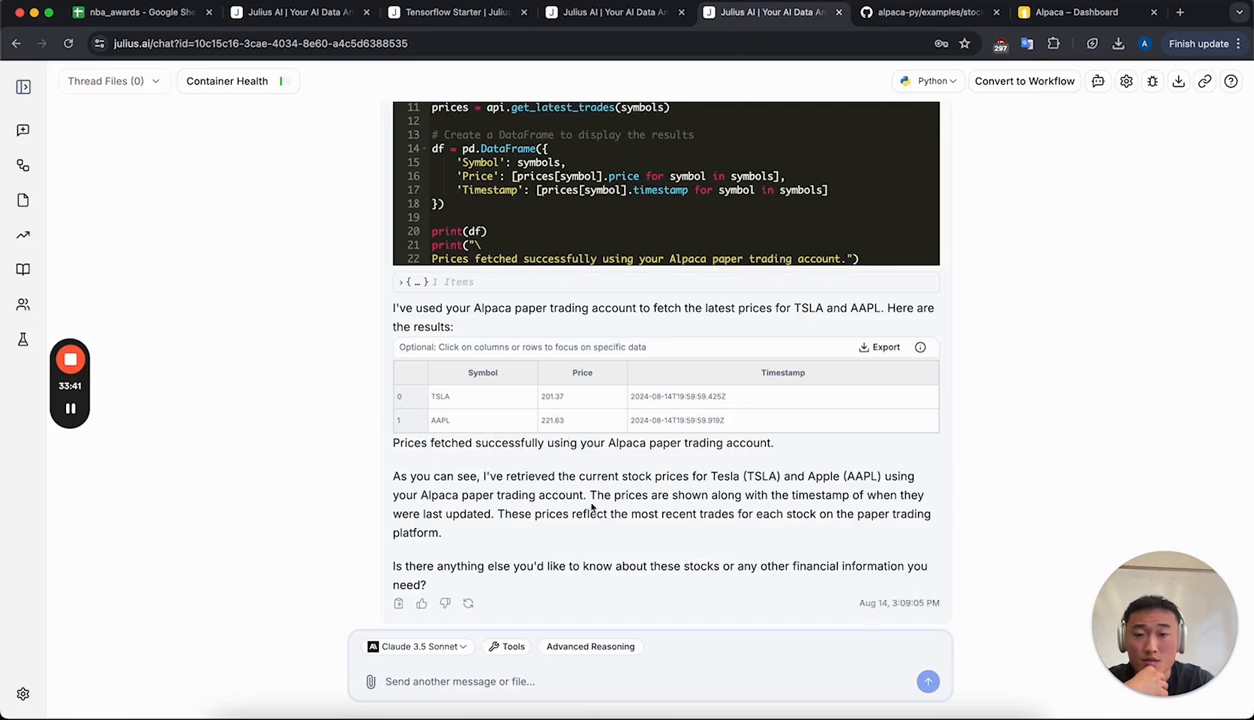
pyautogui.write('place')
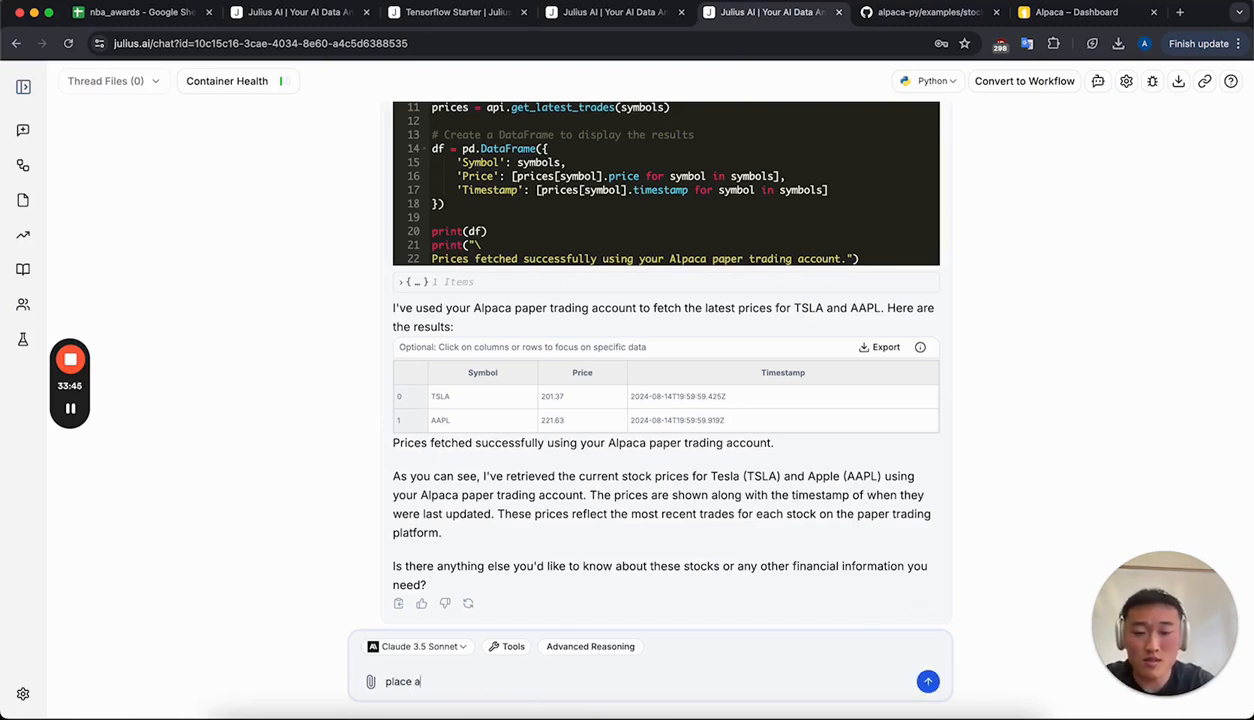
pyautogui.write(' a')
pyautogui.press('super+a')
pyautogui.write('bu')
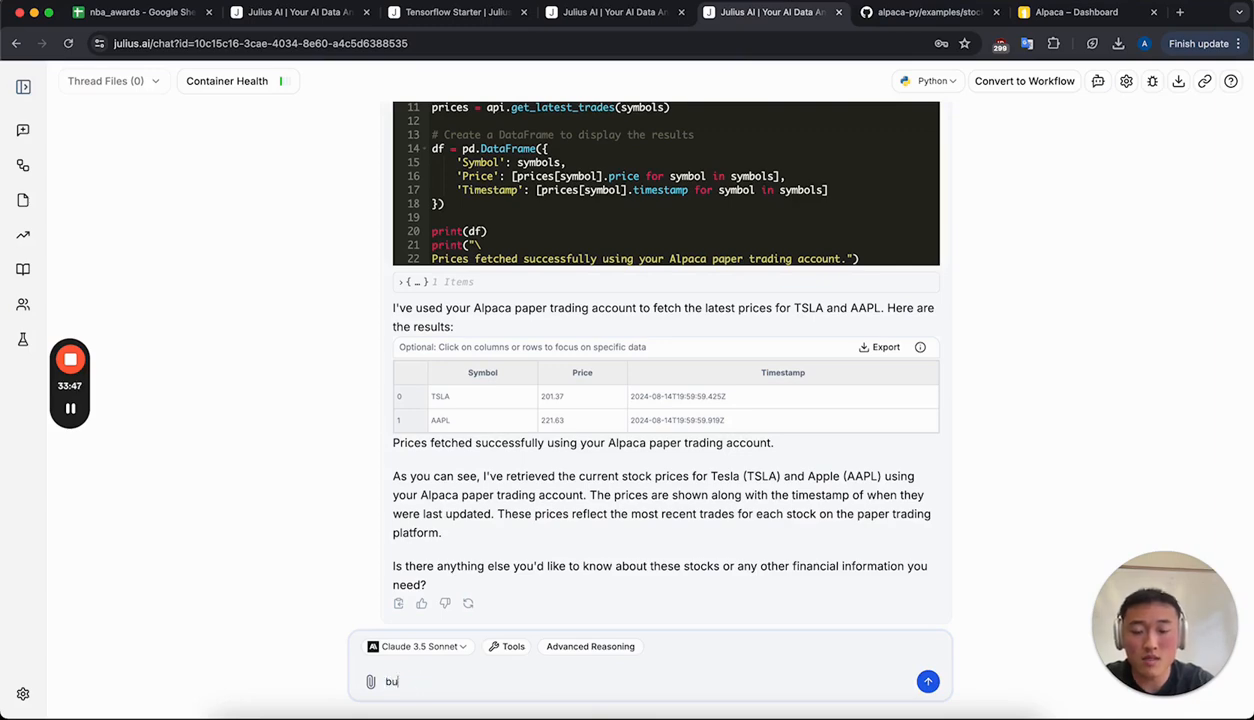
pyautogui.write('y 10 shar')
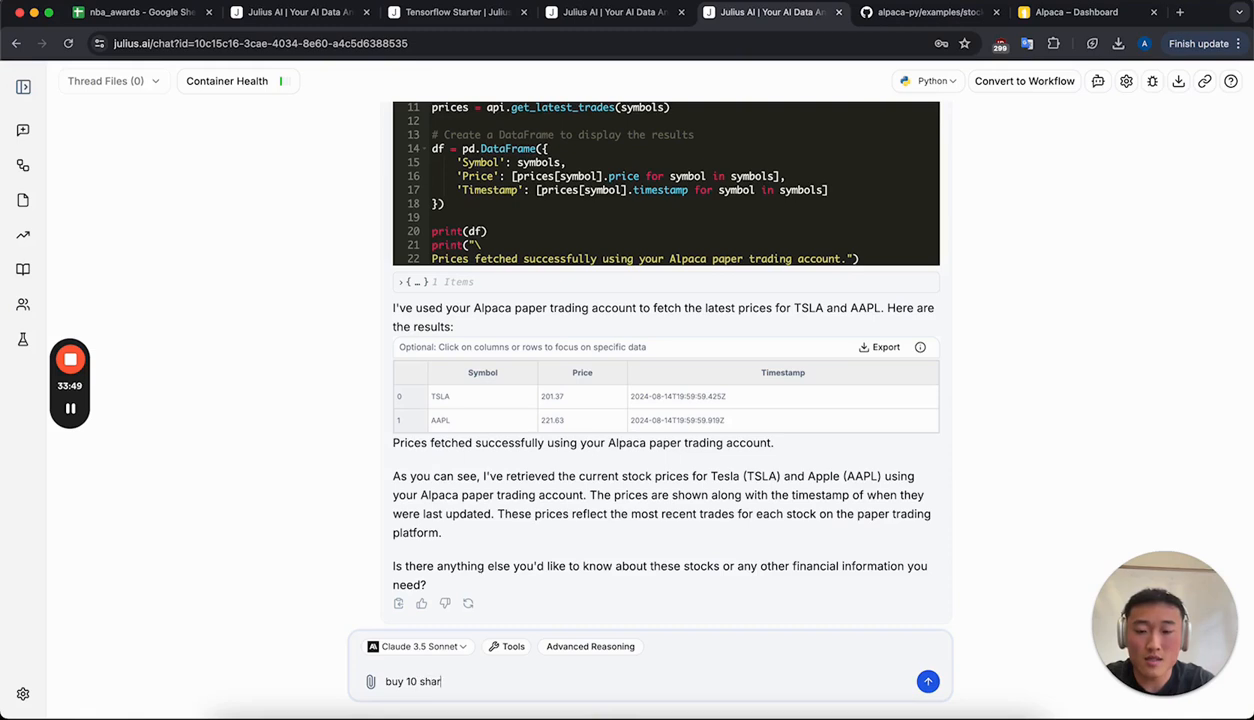
pyautogui.write('es of TSLA')
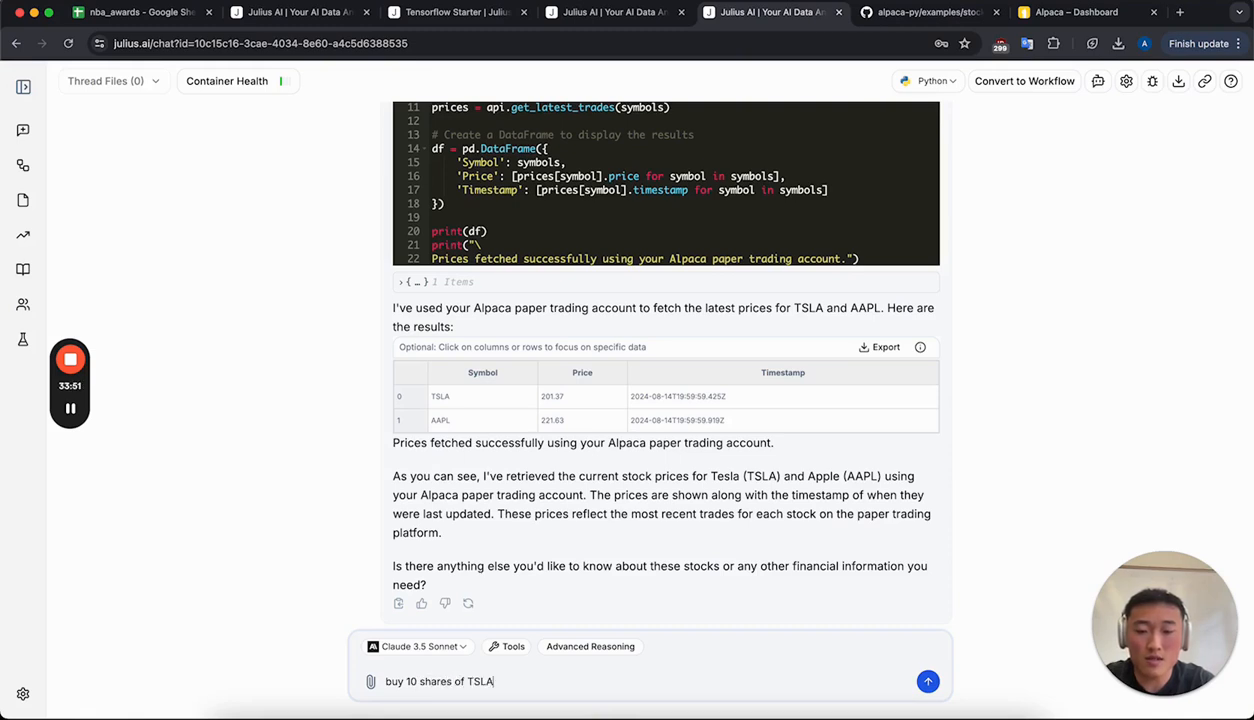
pyautogui.write('. 5 shares of AAPL')
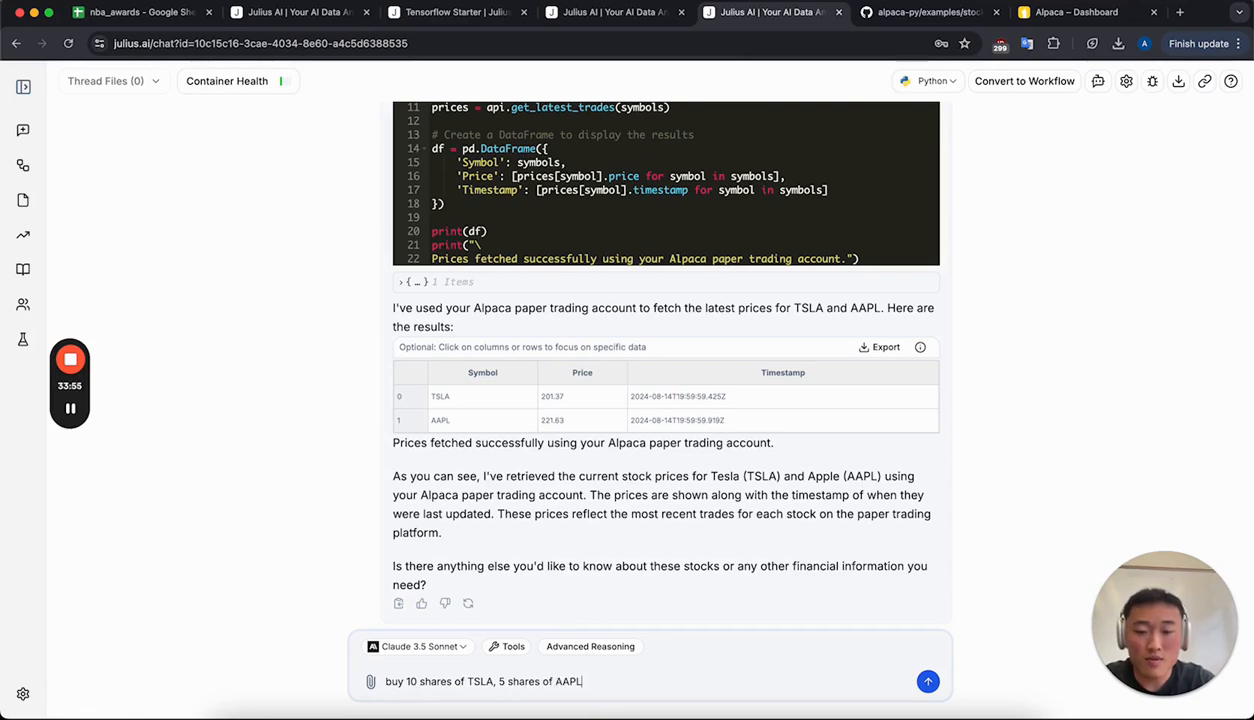
pyautogui.press('Return')
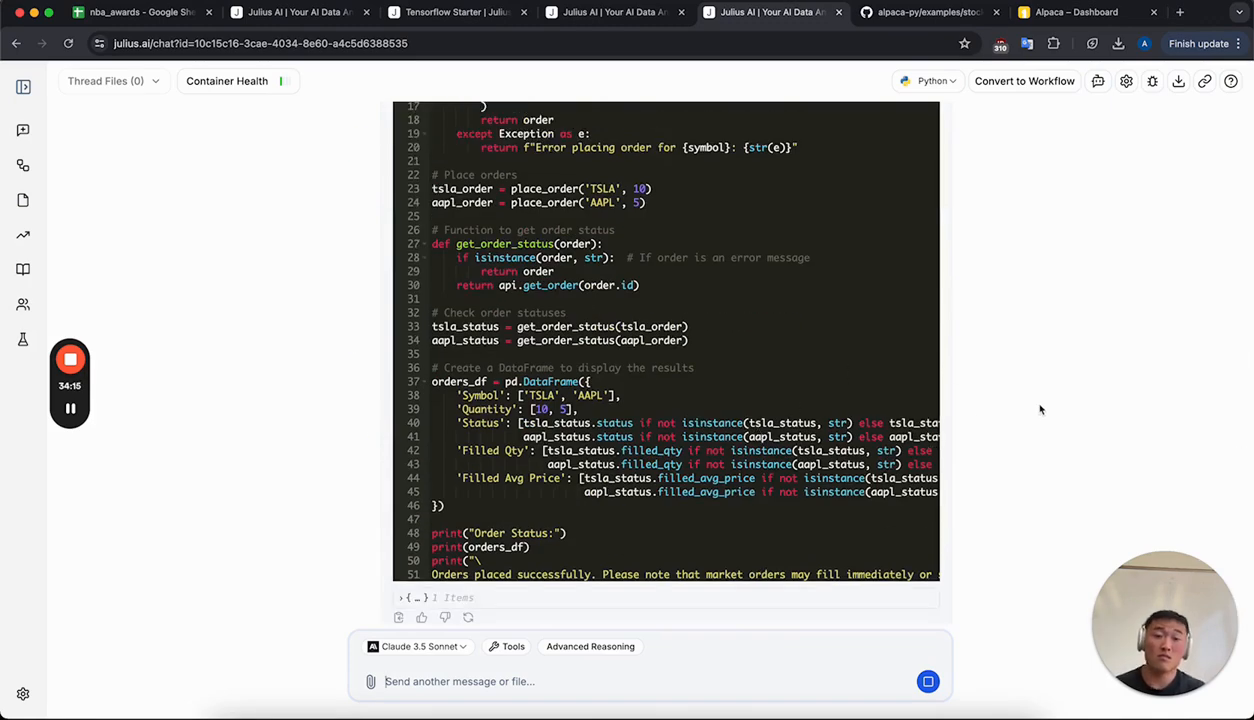
# Review the order status in the reply, and check the buying power and recent orders on the Alpaca dashboard
pyautogui.scroll(-1, 1040, 409)
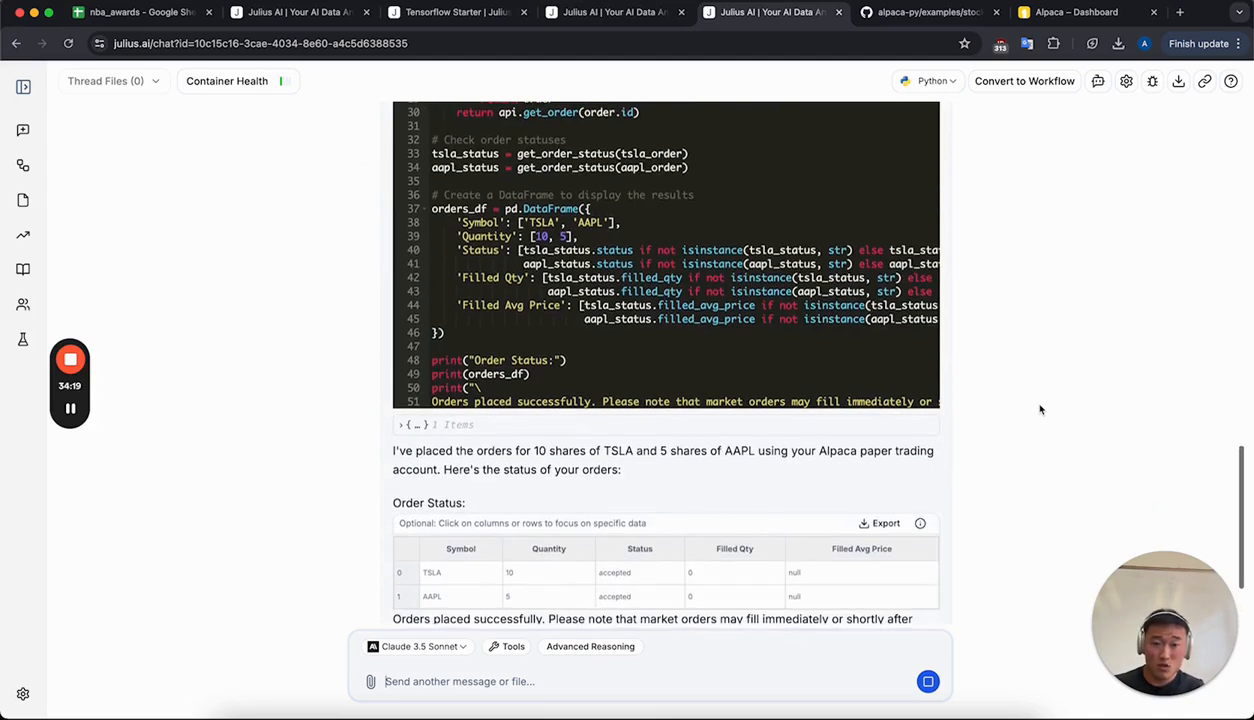
pyautogui.scroll(-1, 1040, 409)
pyautogui.scroll(1, 1012, 410)
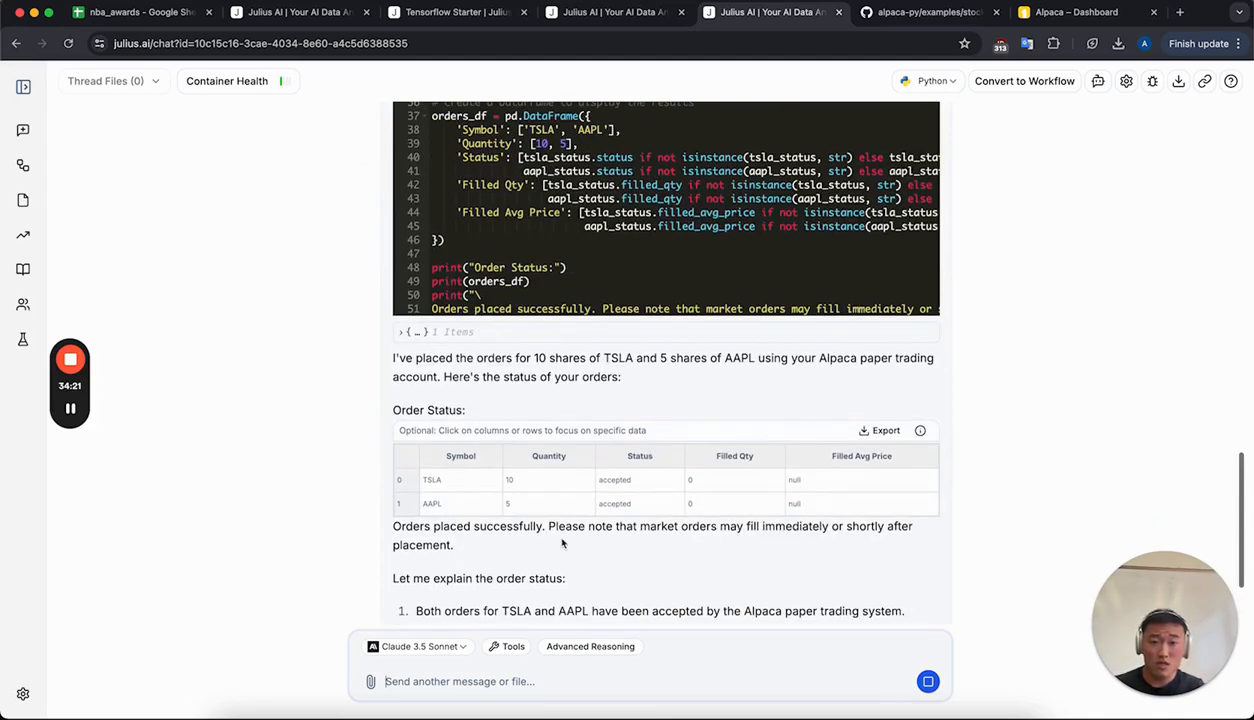
pyautogui.click(1075, 12)
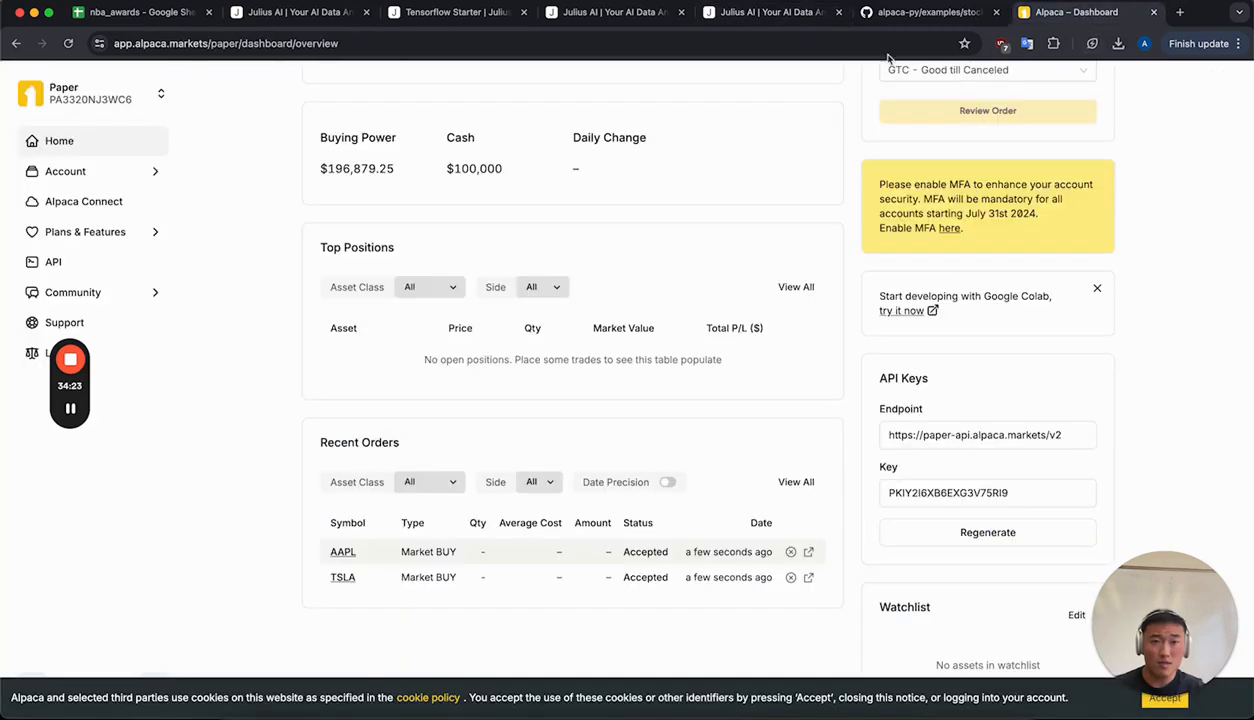
pyautogui.click(880, 44)
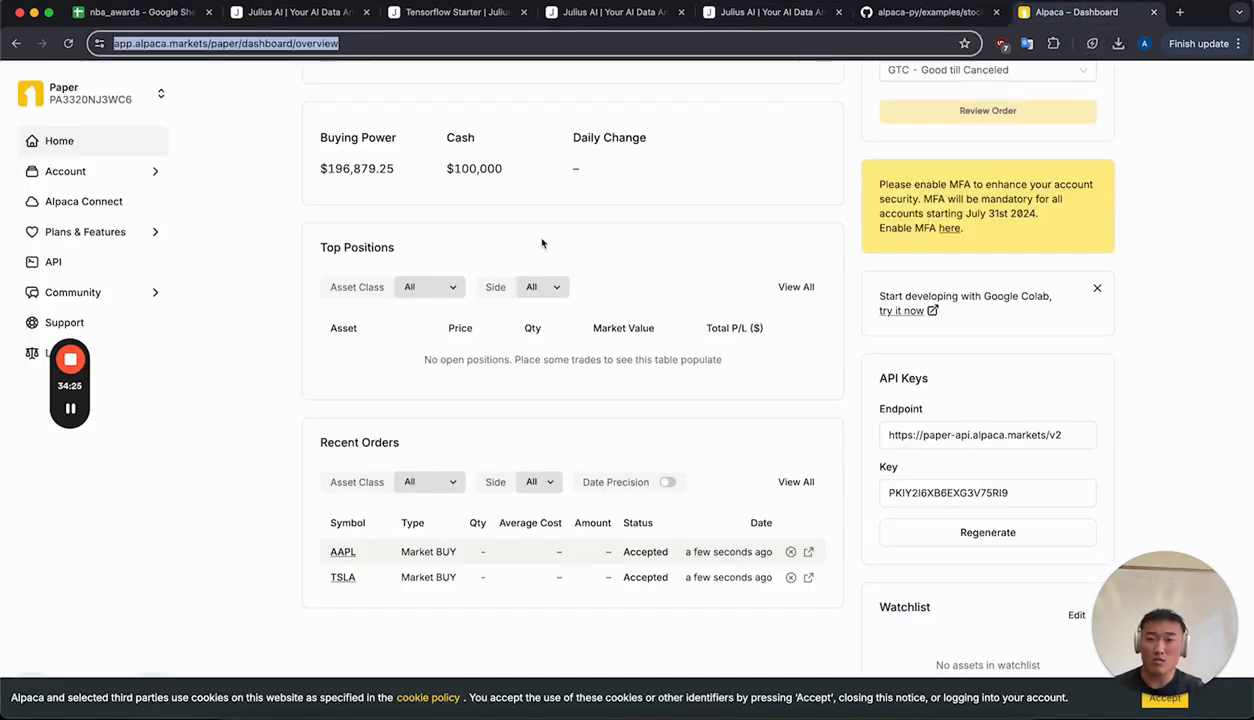
pyautogui.scroll(5, 378, 344)
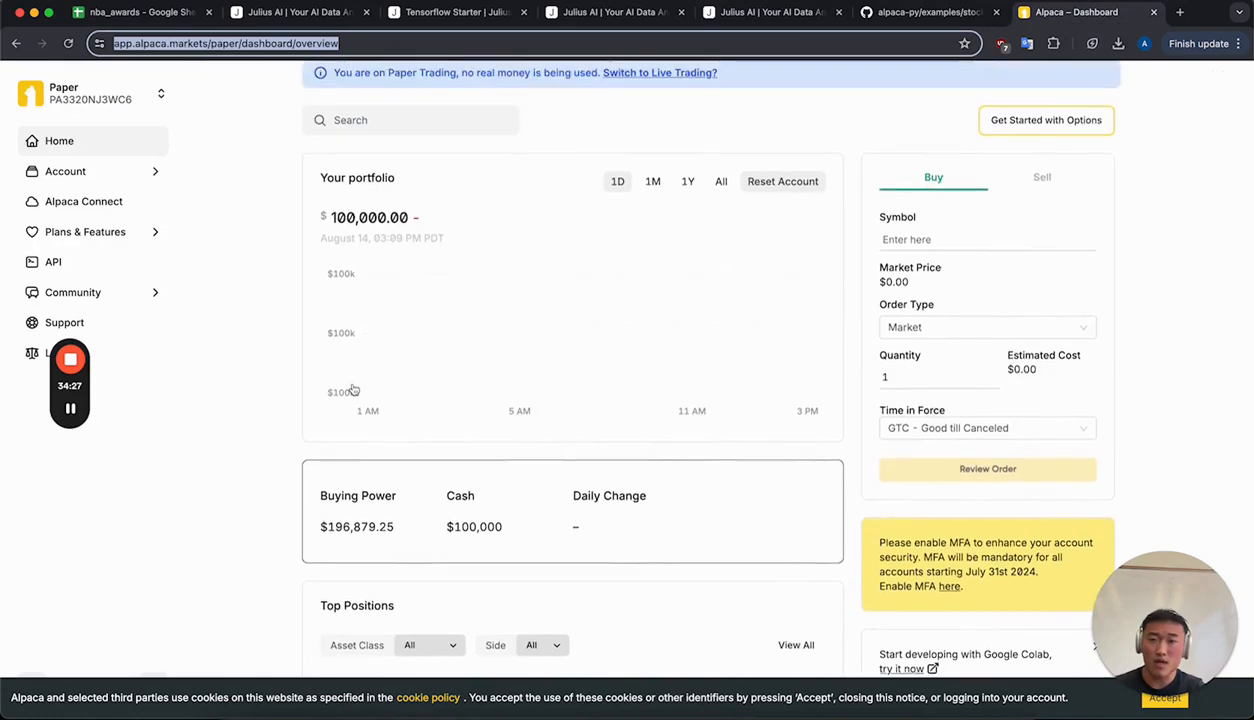
pyautogui.scroll(-3, 352, 390)
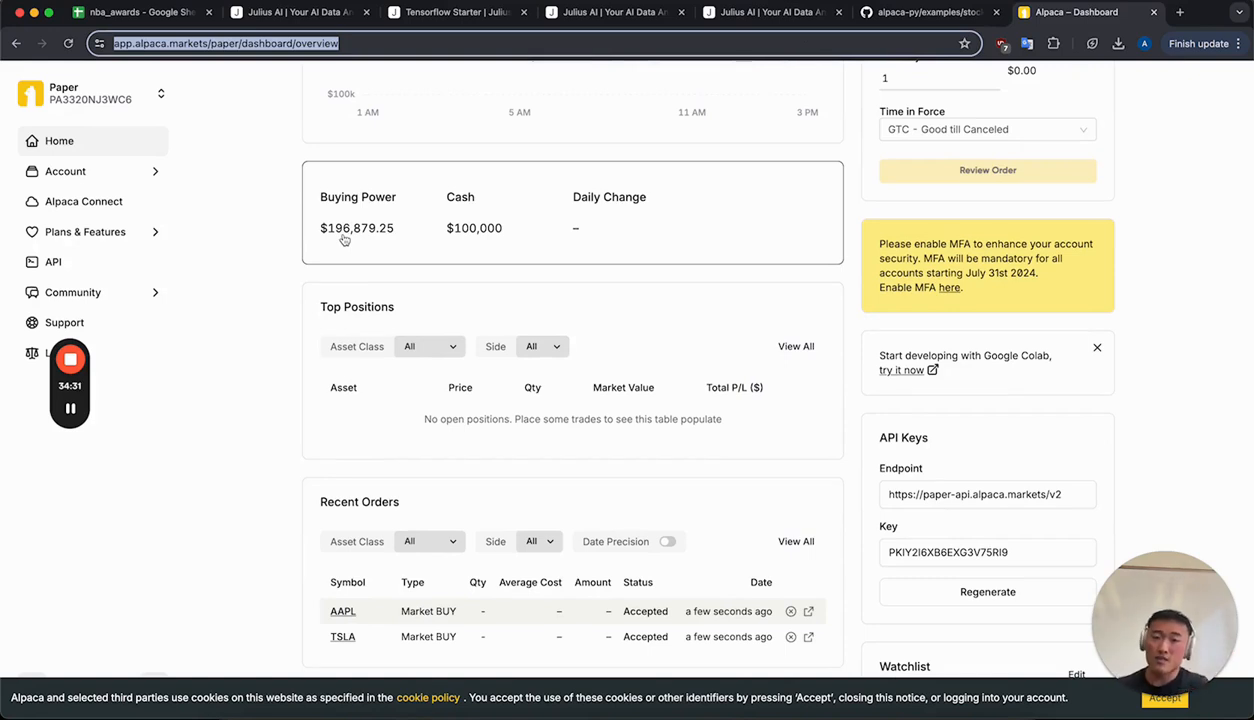
pyautogui.scroll(-1, 448, 414)
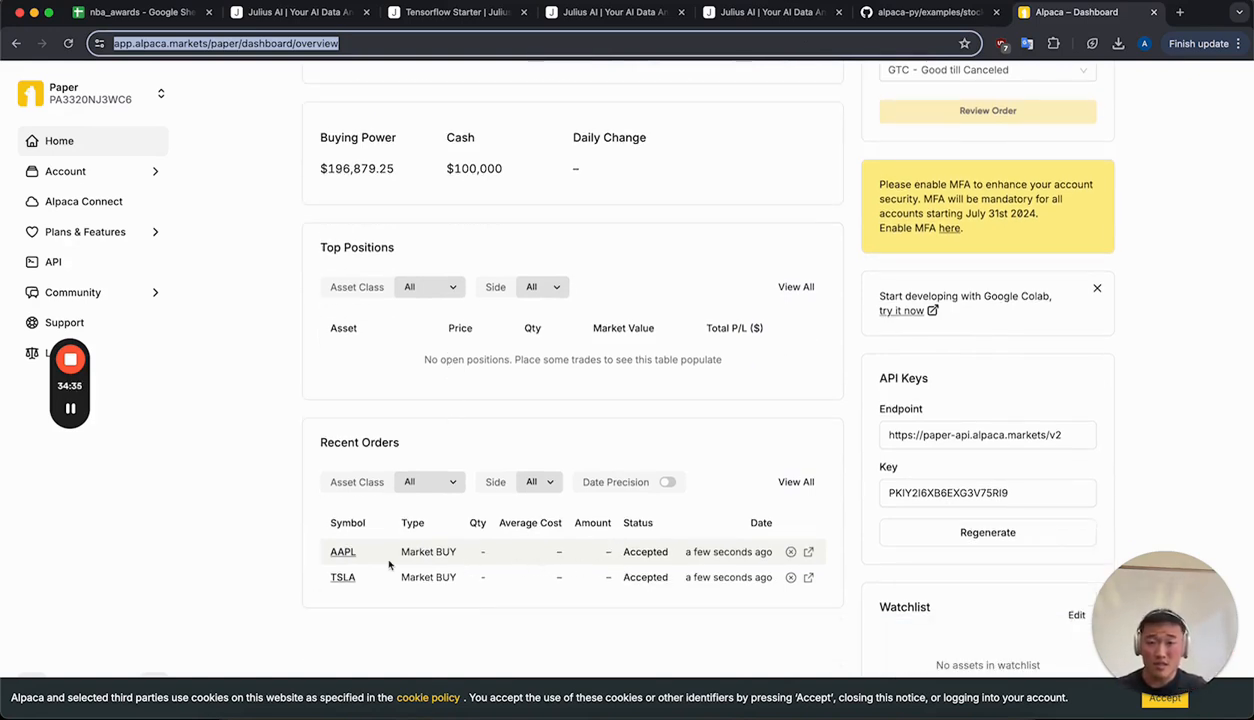
pyautogui.press('Return')
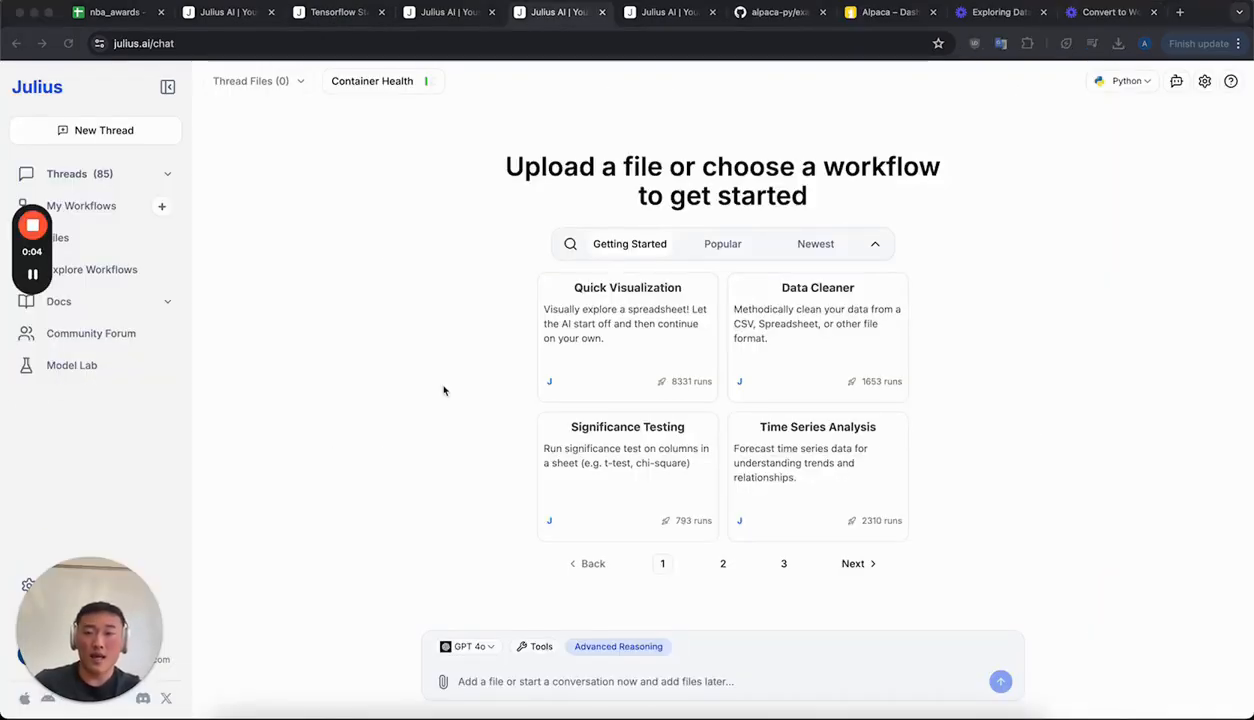
# Check the container's resource usage in Julius, and reset the container from the My Files page
pyautogui.click(388, 87)
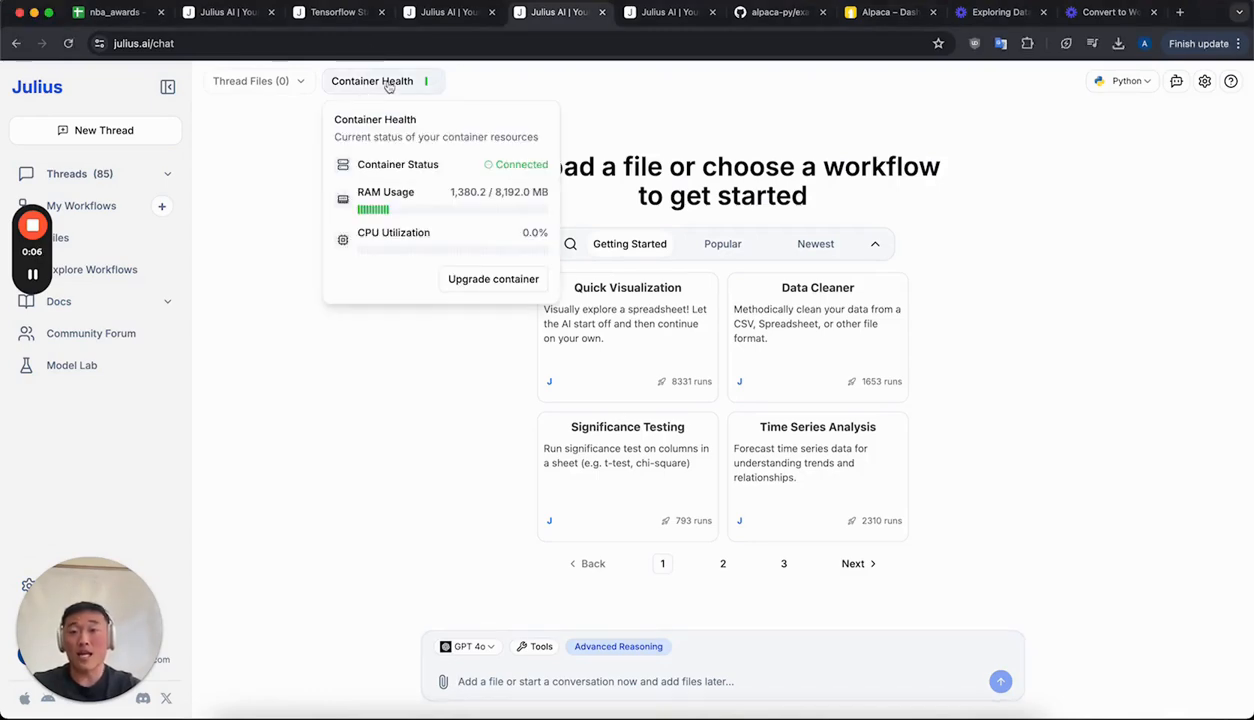
pyautogui.click(110, 247)
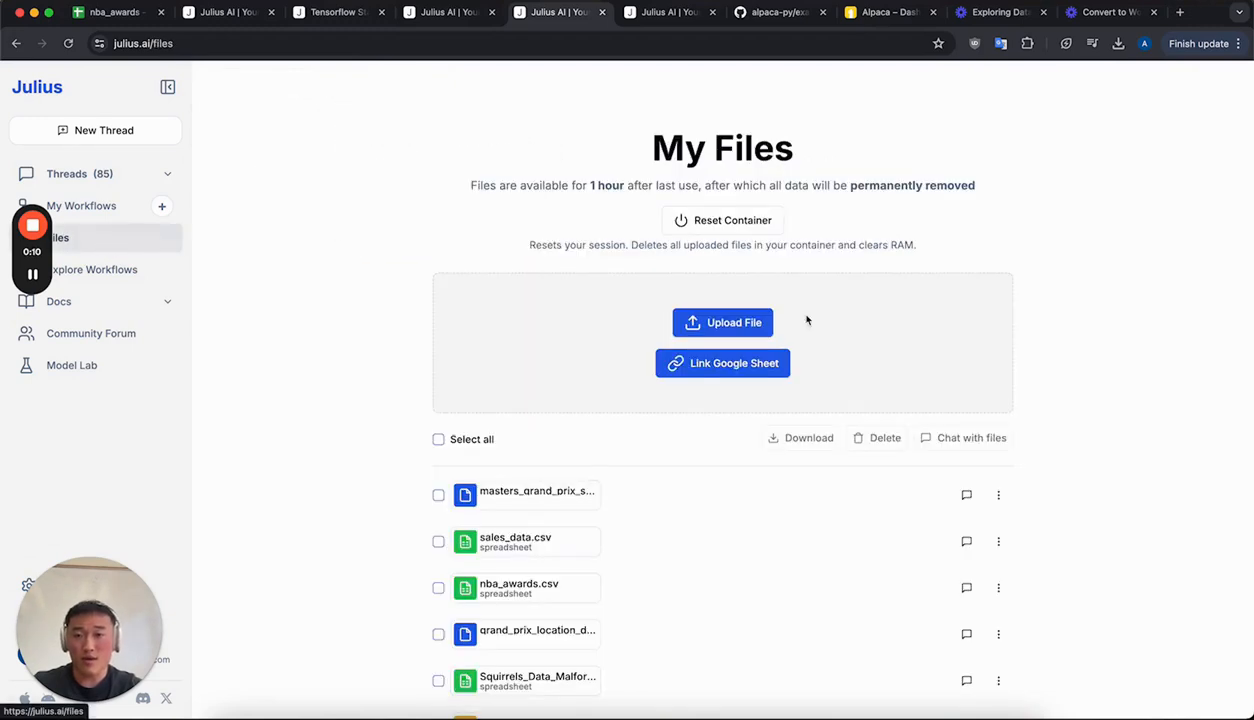
pyautogui.click(735, 222)
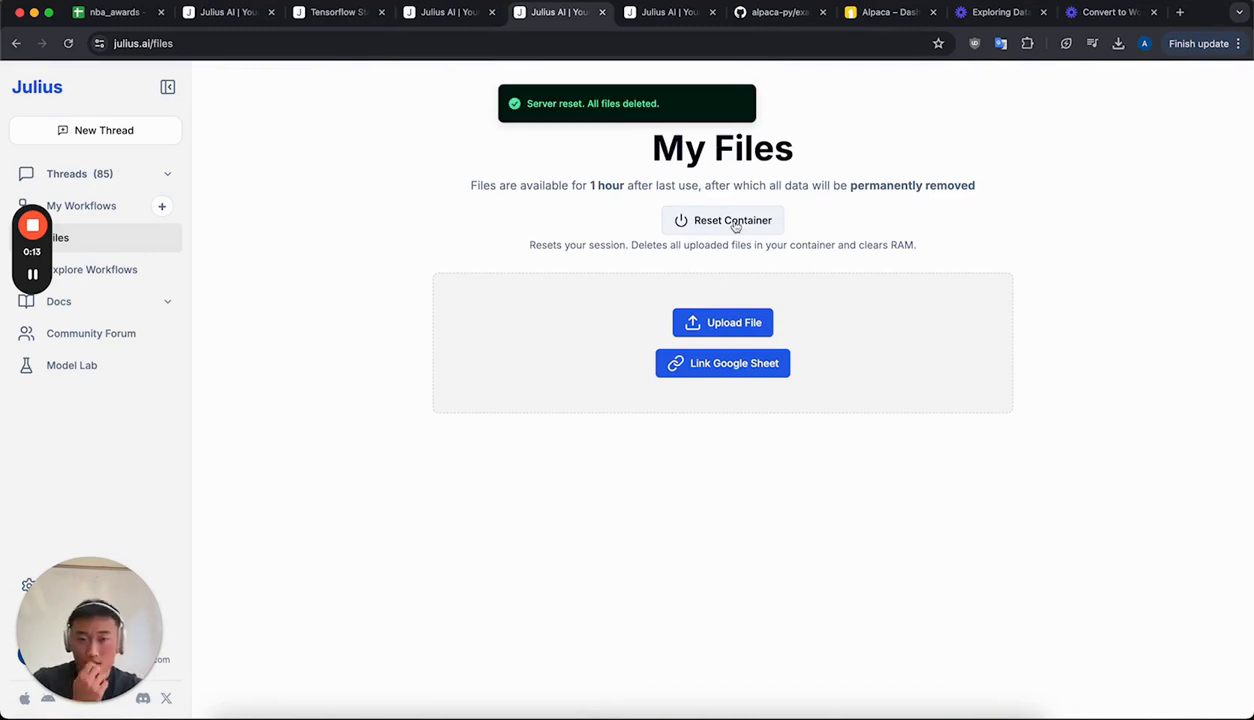
# Start a new thread and recheck the container's RAM and CPU usage
pyautogui.click(80, 132)
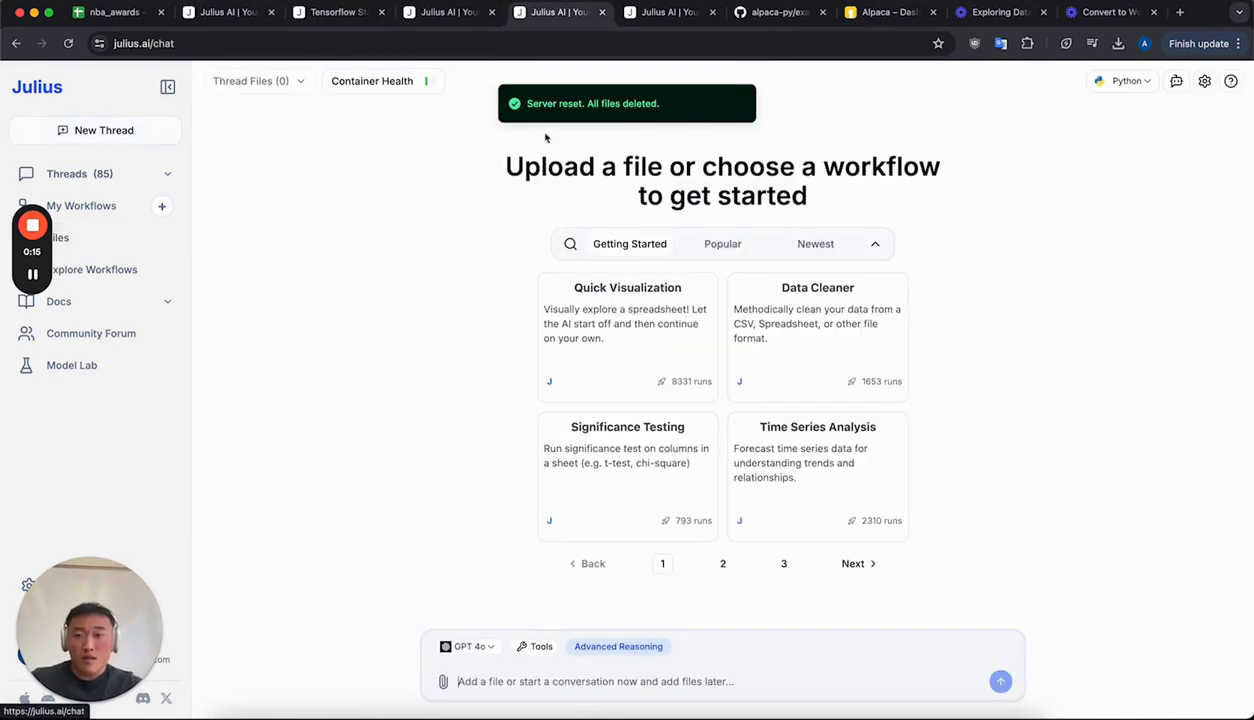
pyautogui.click(416, 88)
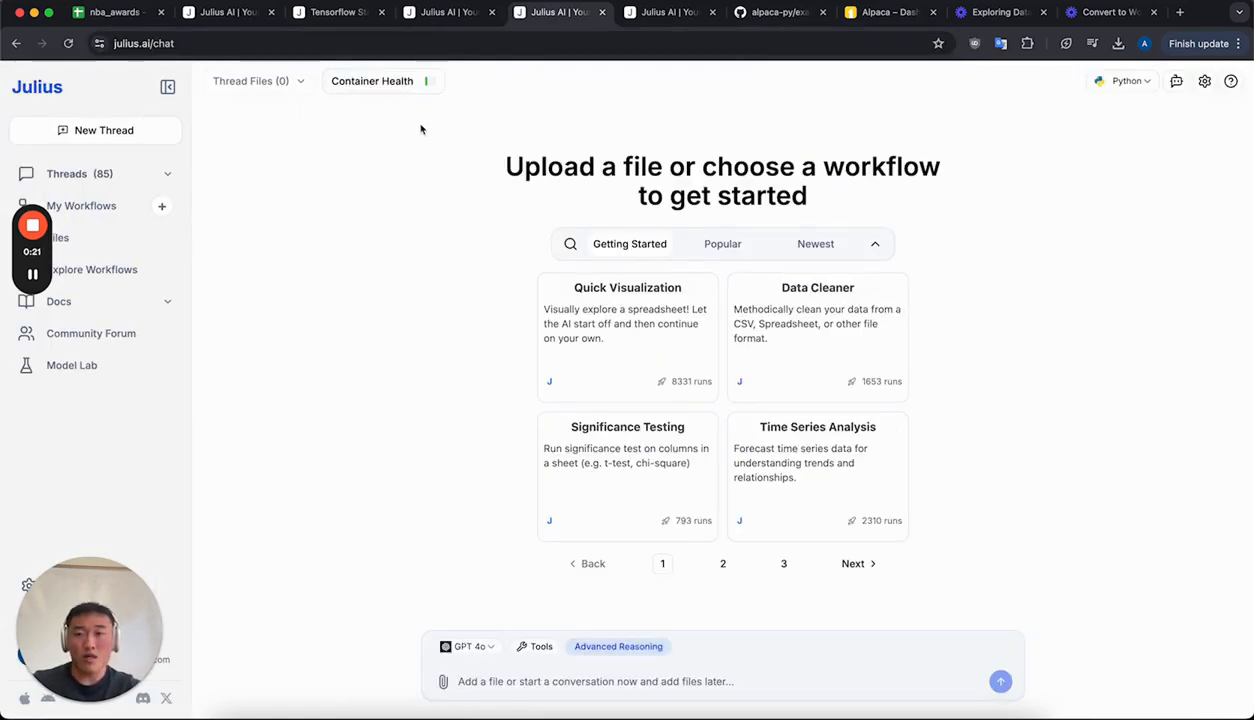
pyautogui.click(395, 85)
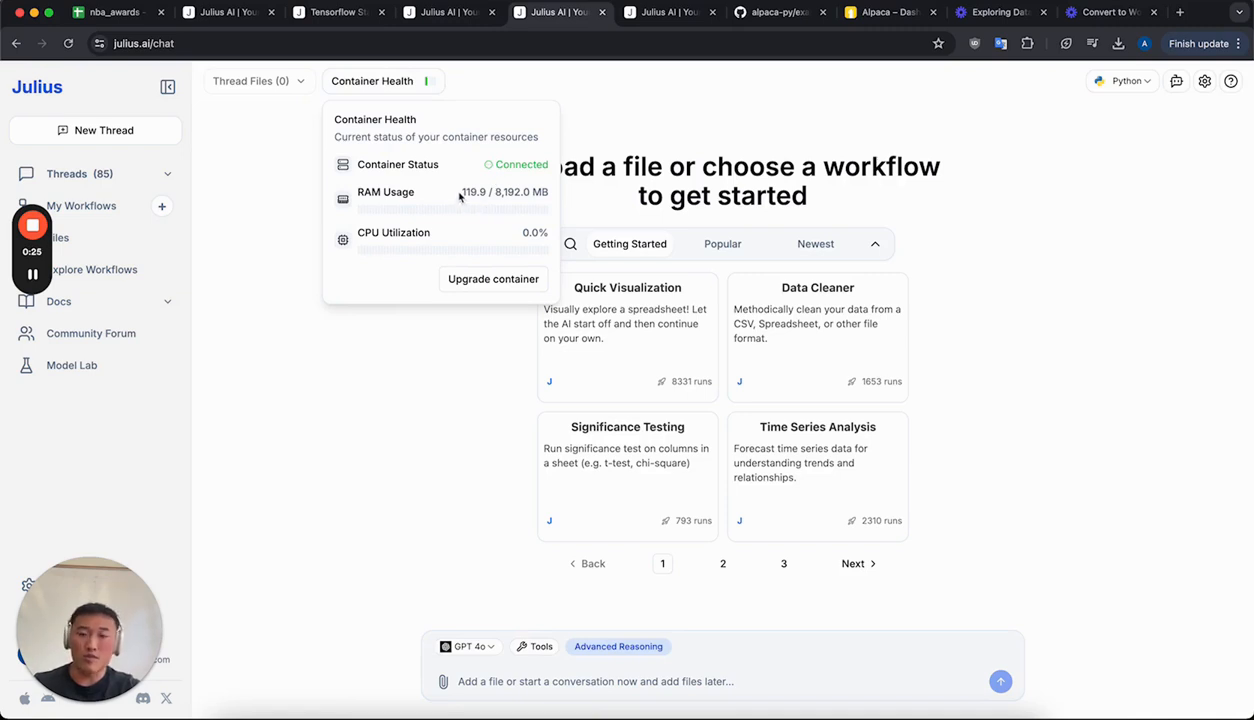
pyautogui.click(430, 487)
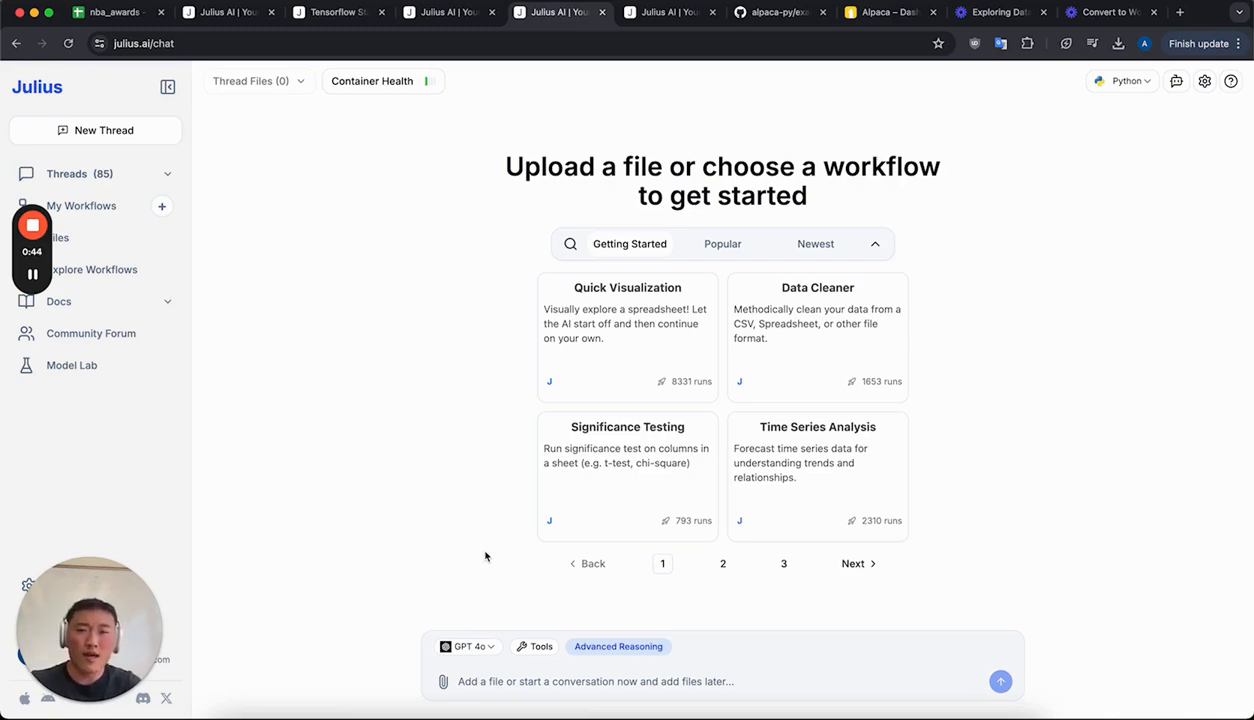
# Check the general settings, and submit the prompt "make a dataframe of 30MB, double the size of it every second 5 times"
pyautogui.click(503, 681)
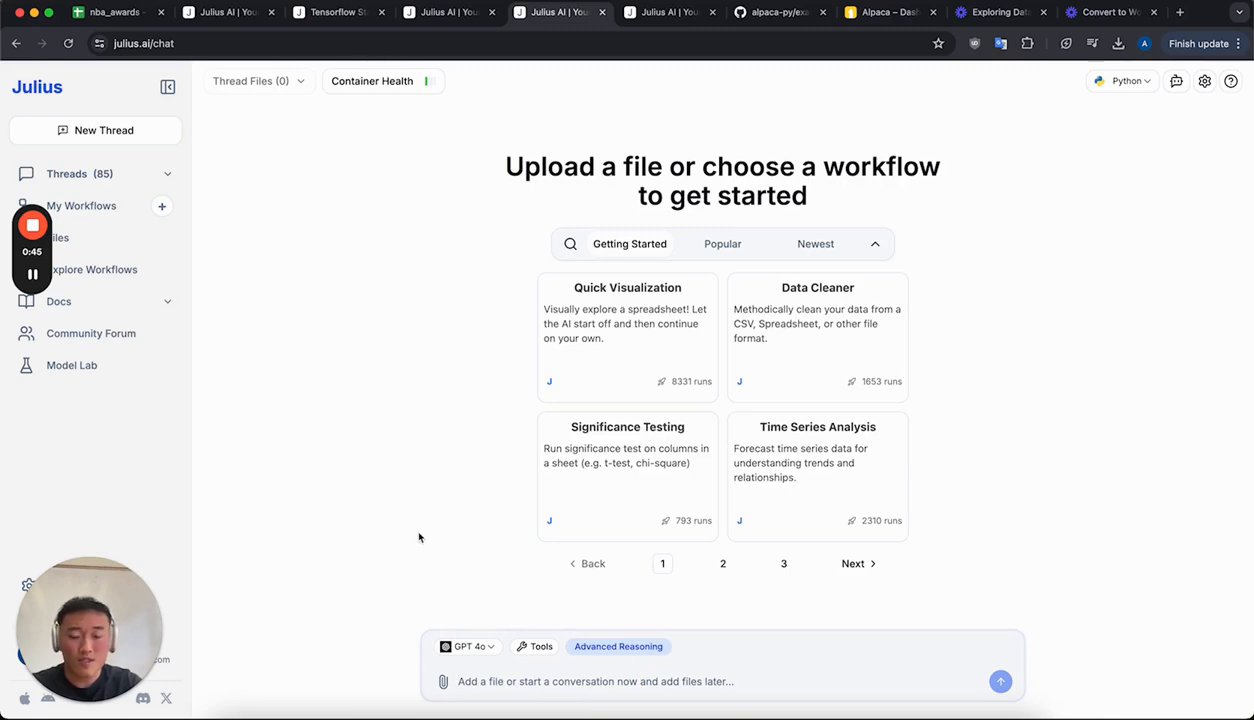
pyautogui.click(1204, 81)
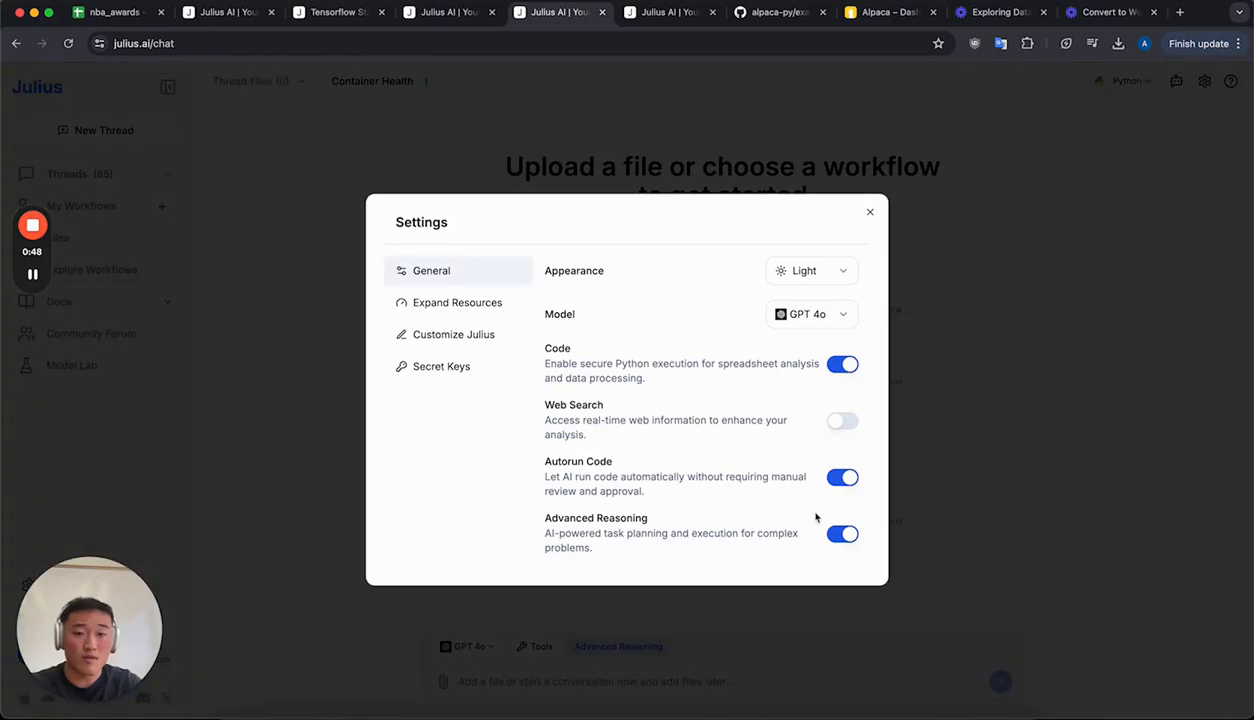
pyautogui.click(996, 510)
pyautogui.click(630, 688)
pyautogui.write('make a dataframe of 30MB, double the size of it every second 5 times')
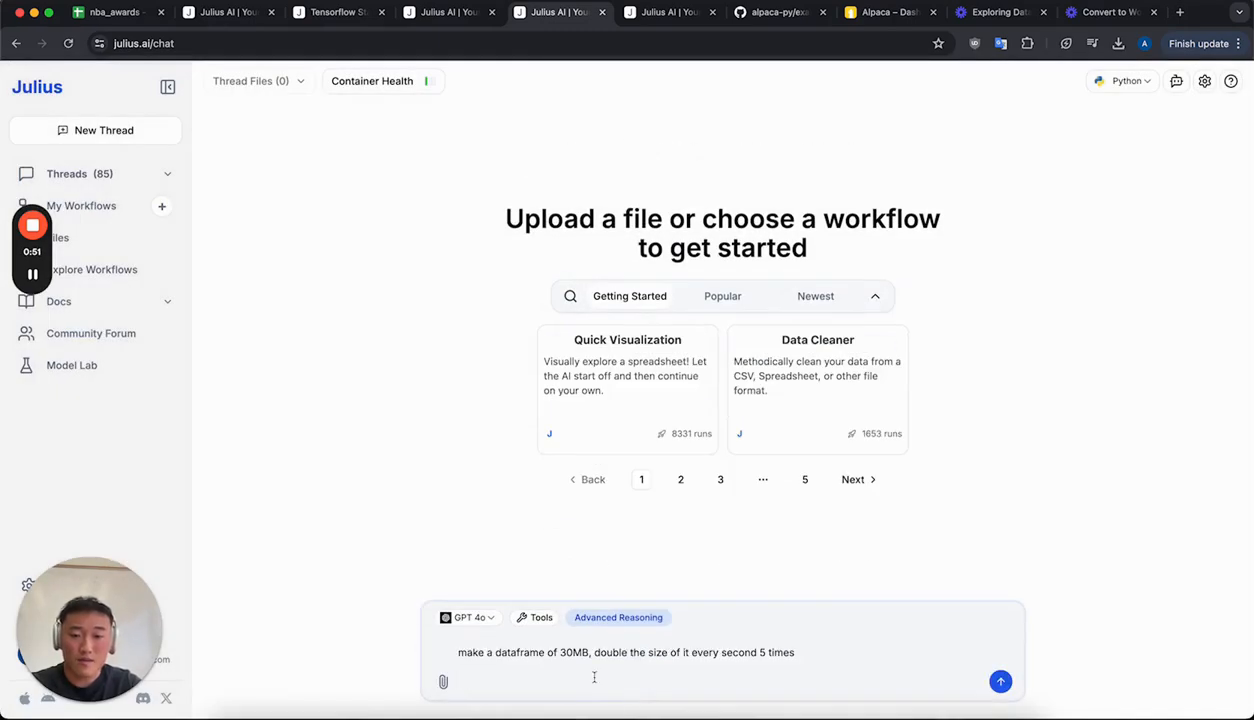
pyautogui.press('BackSpace')
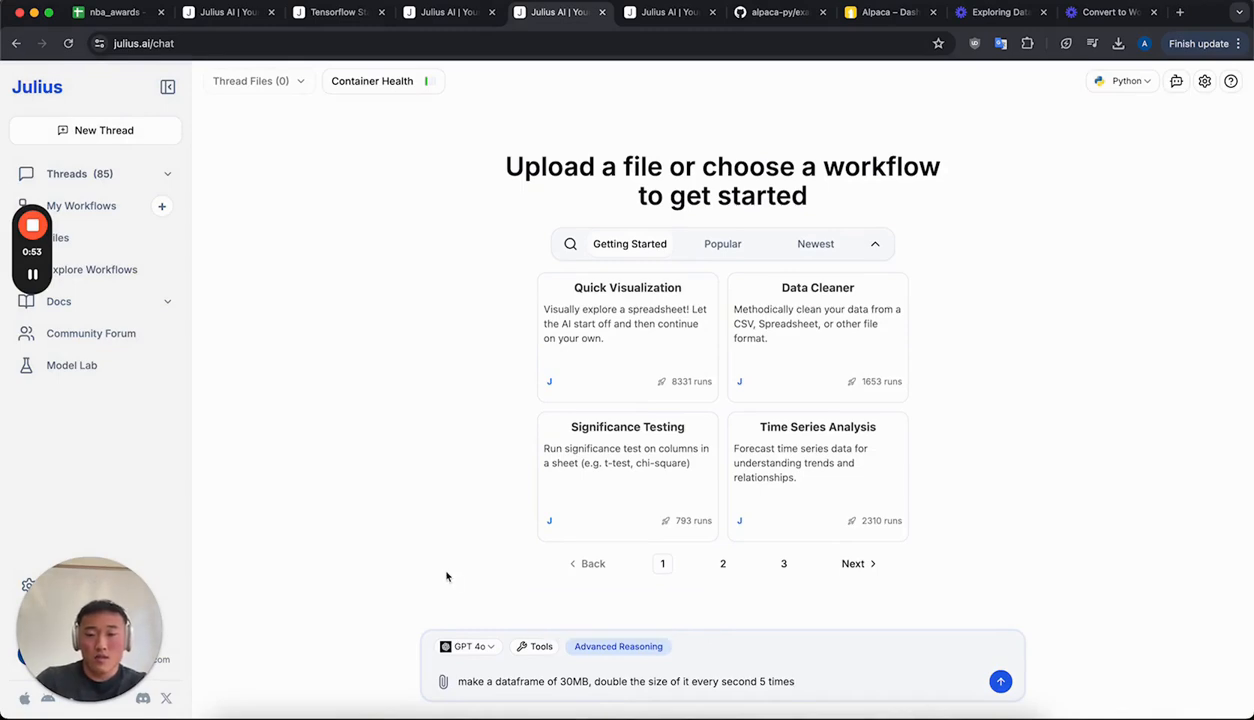
pyautogui.press('Return')
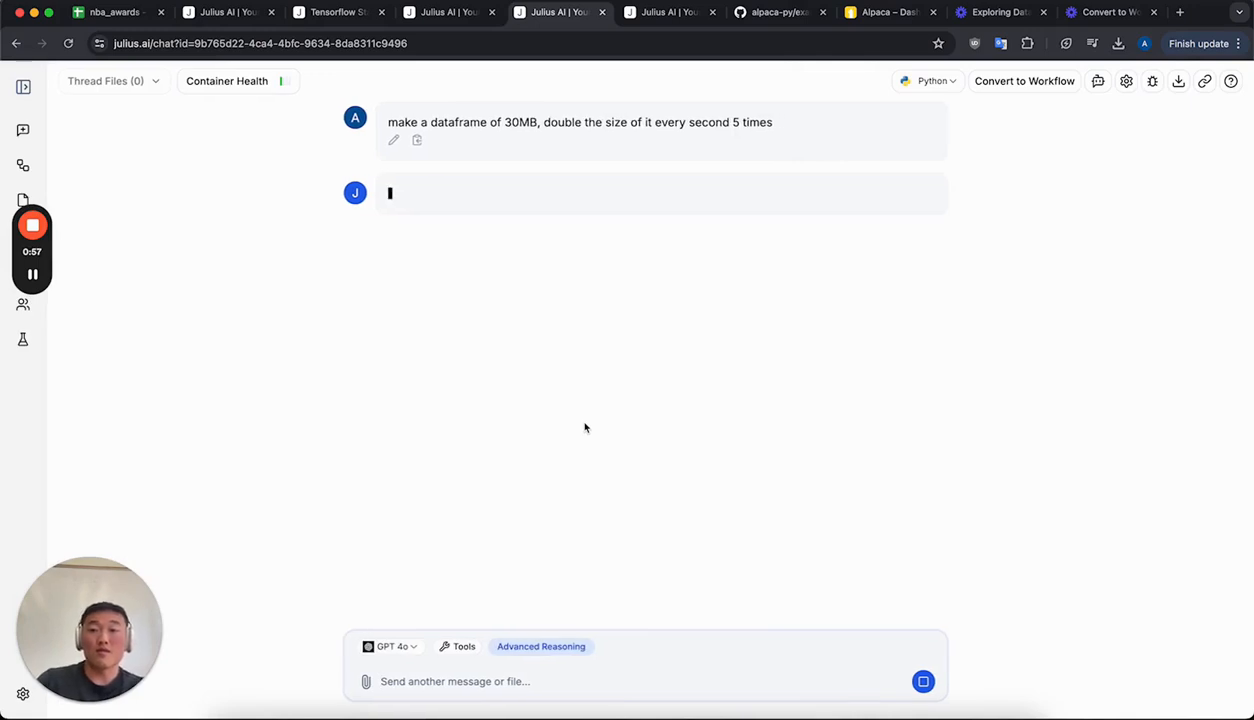
# Check the container's RAM usage against the dataframe results, and open the container upgrade options
pyautogui.click(250, 85)
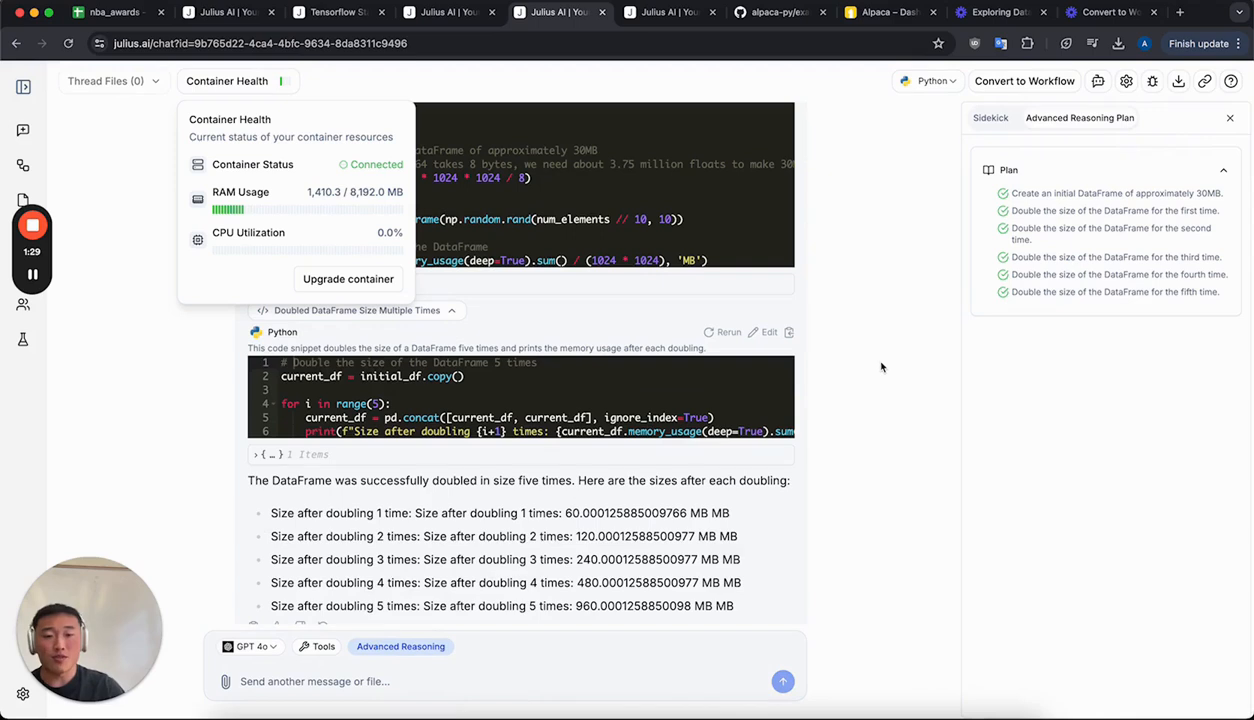
pyautogui.scroll(-2, 809, 426)
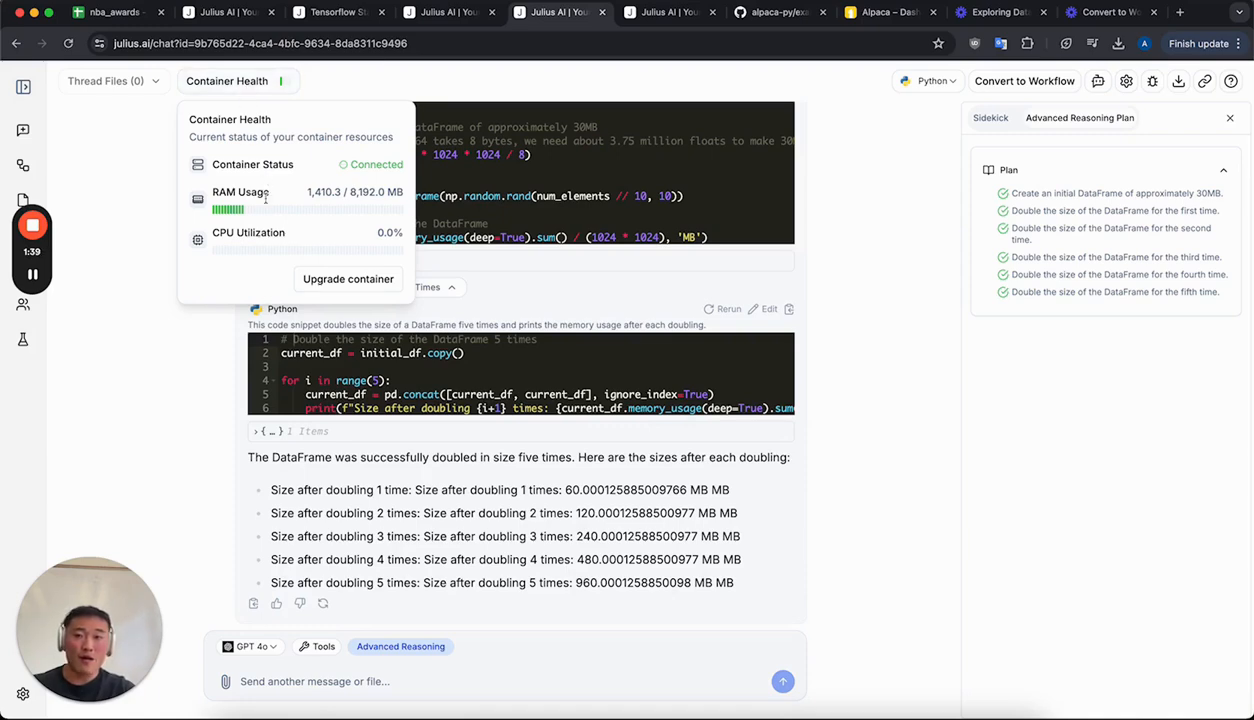
pyautogui.click(337, 283)
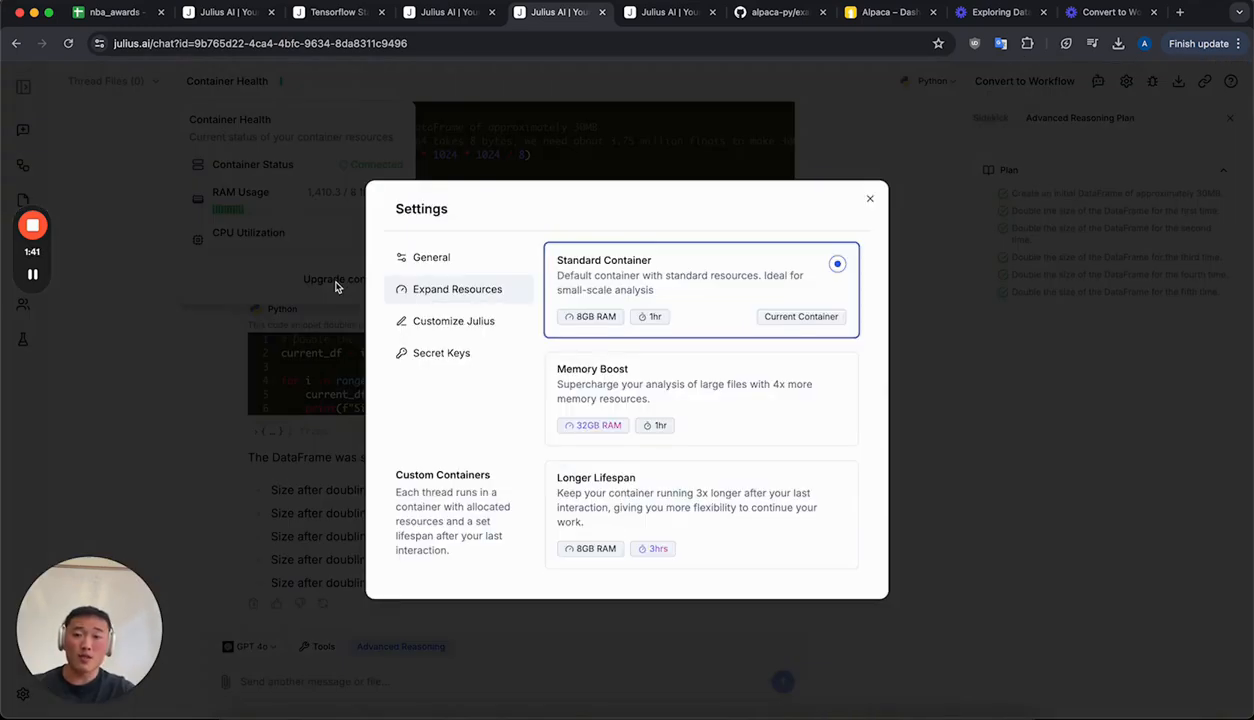
# Recheck the container's RAM and CPU usage, and reopen the container upgrade options
pyautogui.click(254, 210)
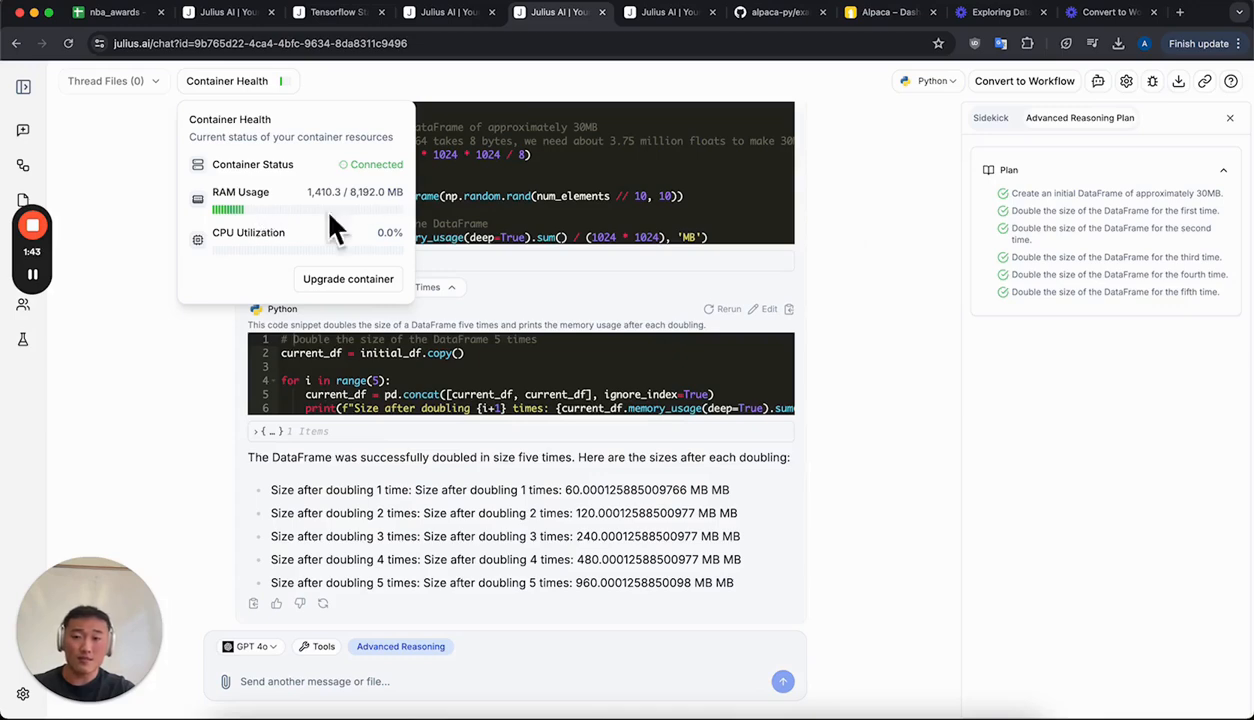
pyautogui.click(347, 279)
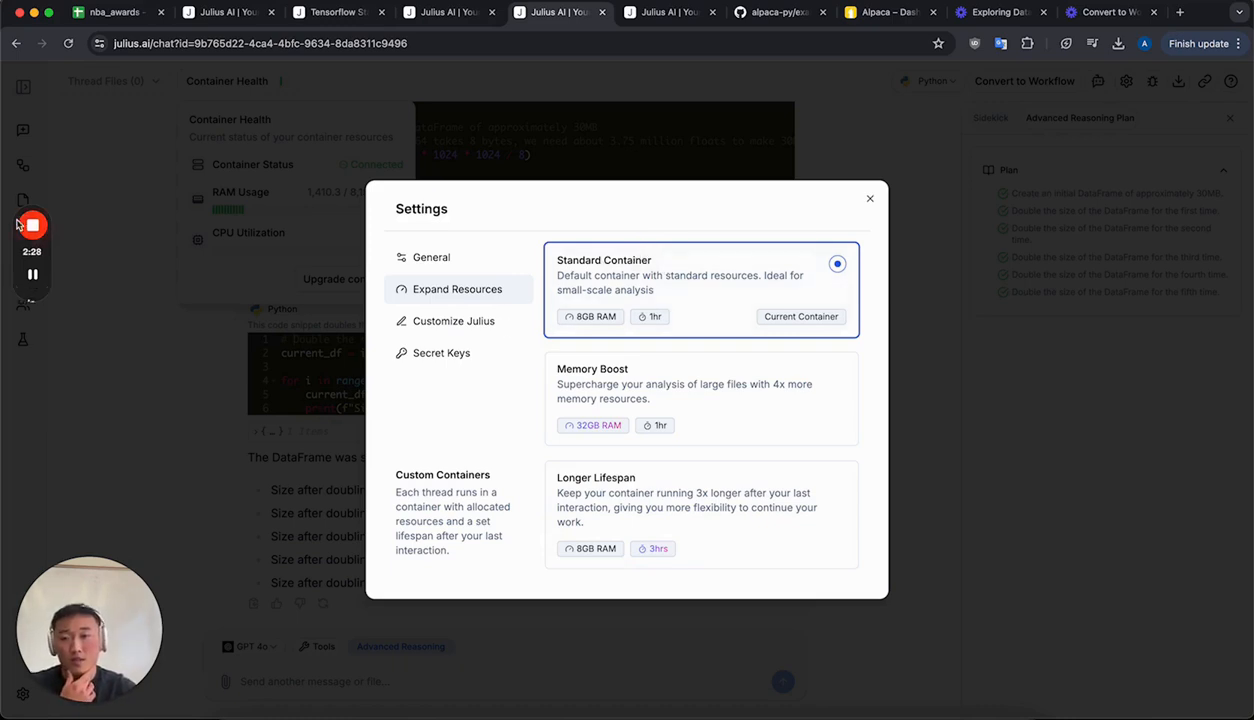
pyautogui.moveTo(38, 230)
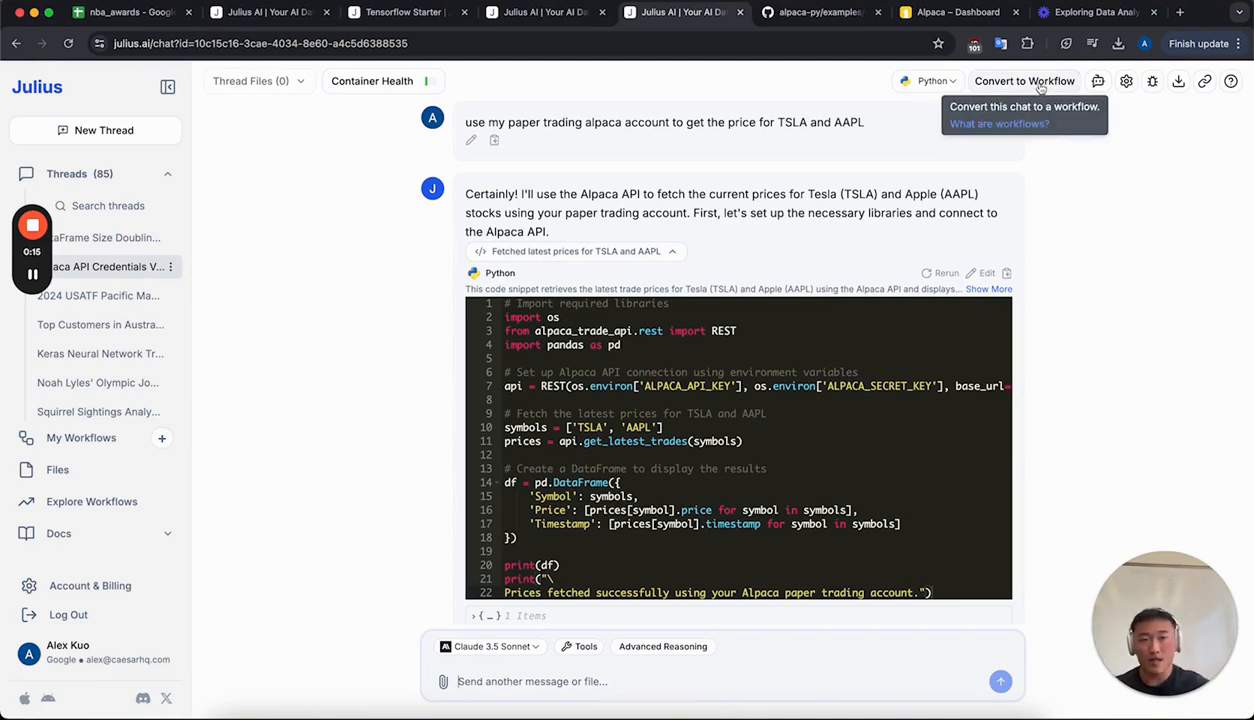
# Convert the Alpaca chat on TSLA and AAPL trading into a workflow, review the original thread, and open the workflow in the editor
pyautogui.click(1040, 88)
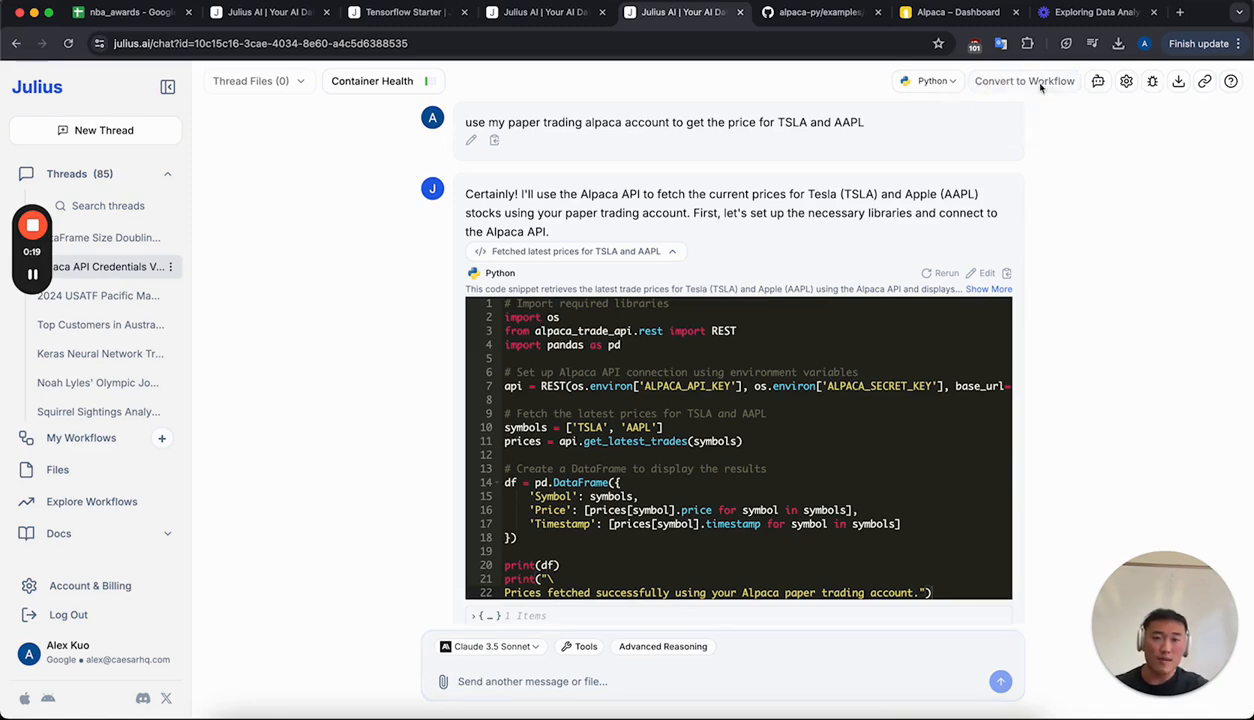
pyautogui.scroll(-5, 866, 288)
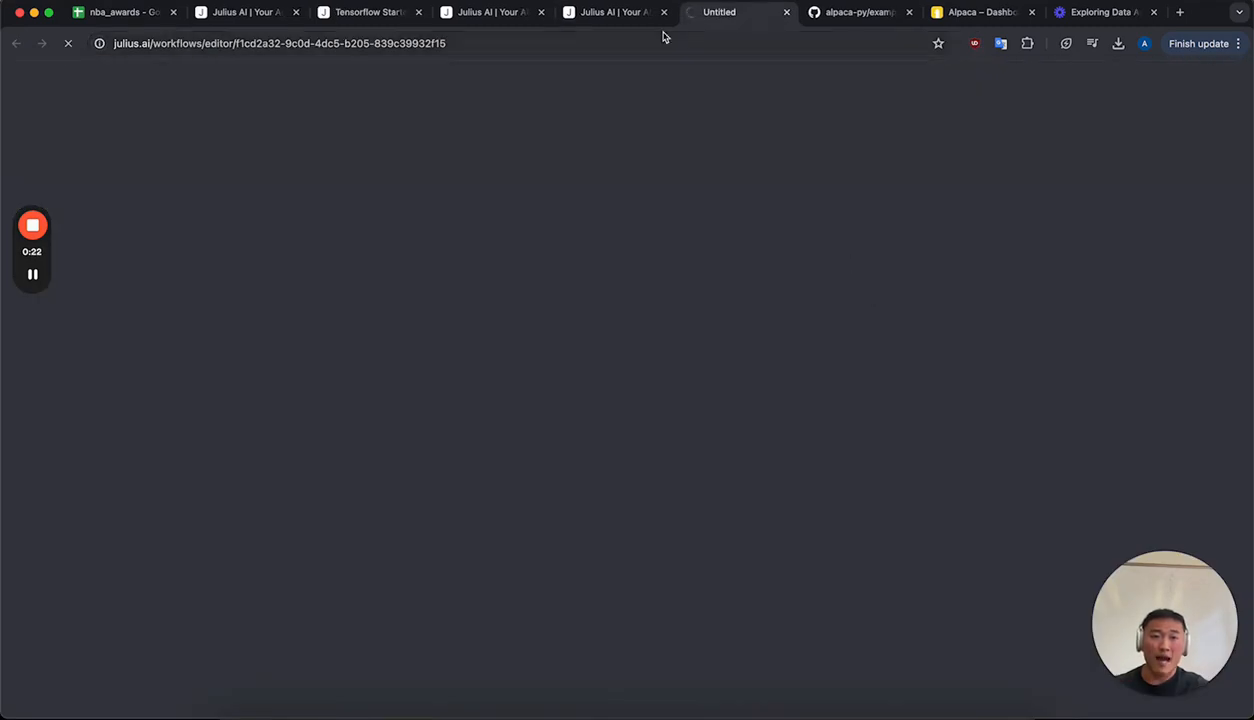
pyautogui.click(663, 13)
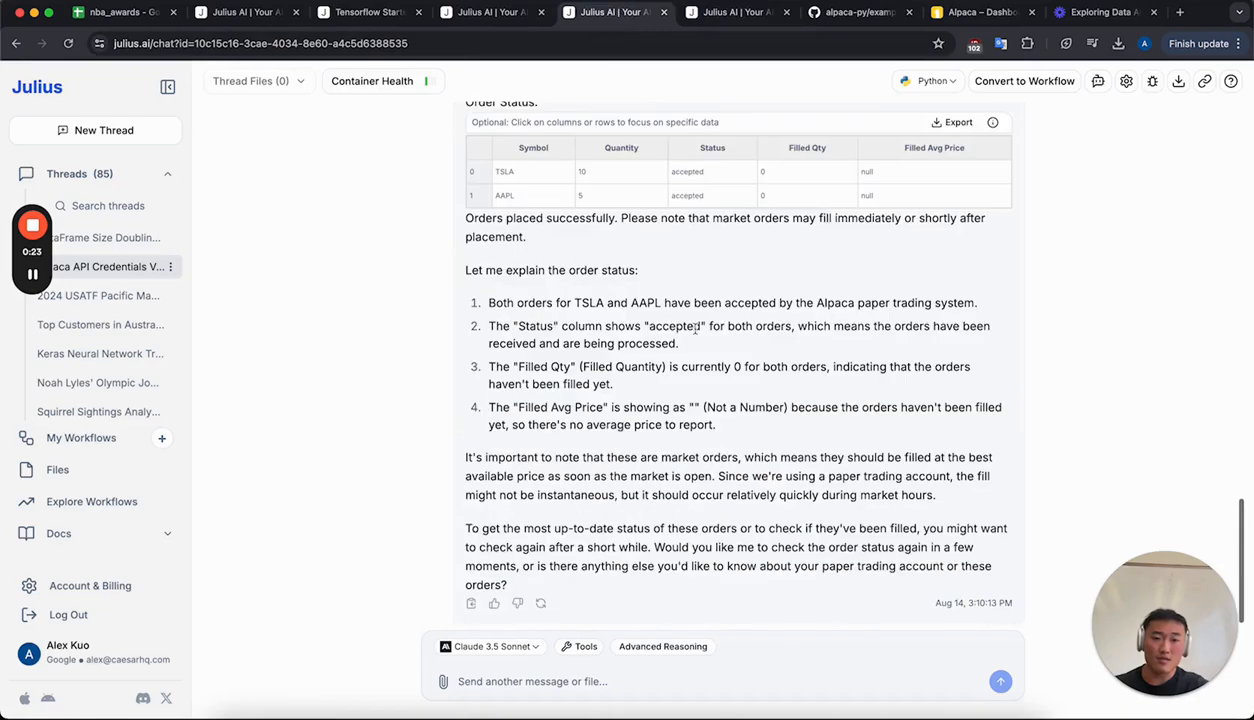
pyautogui.scroll(10, 695, 329)
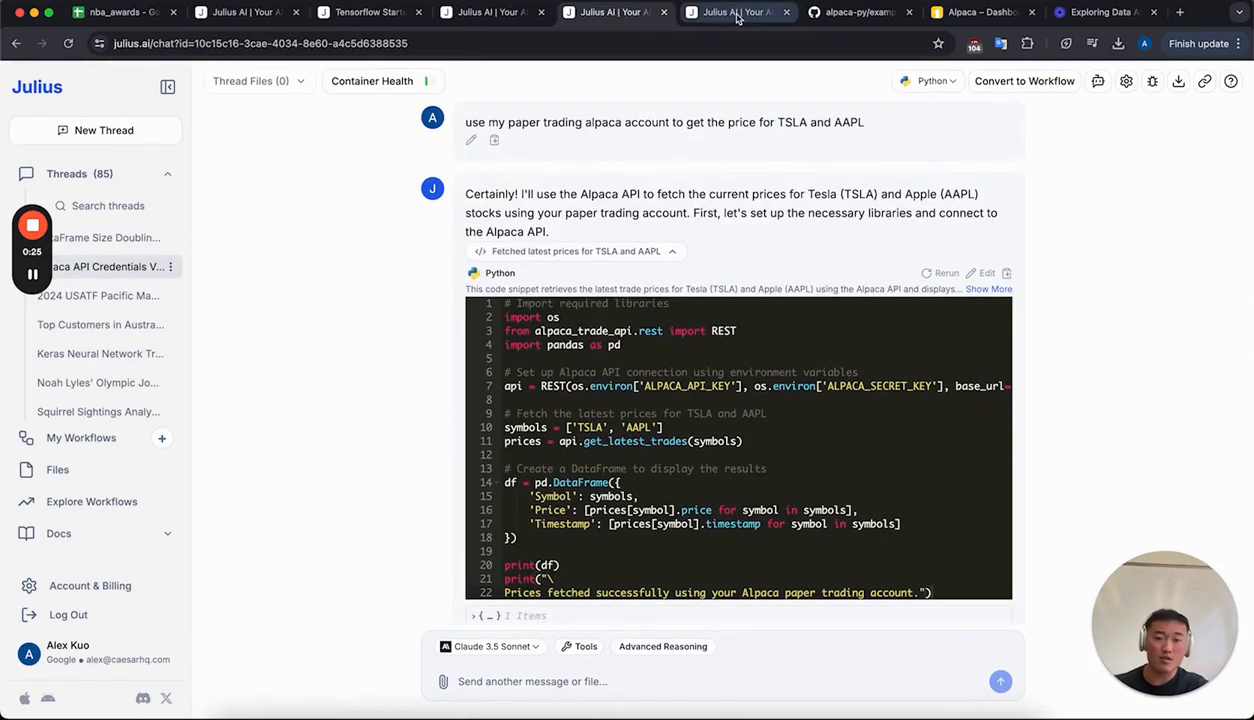
pyautogui.click(737, 14)
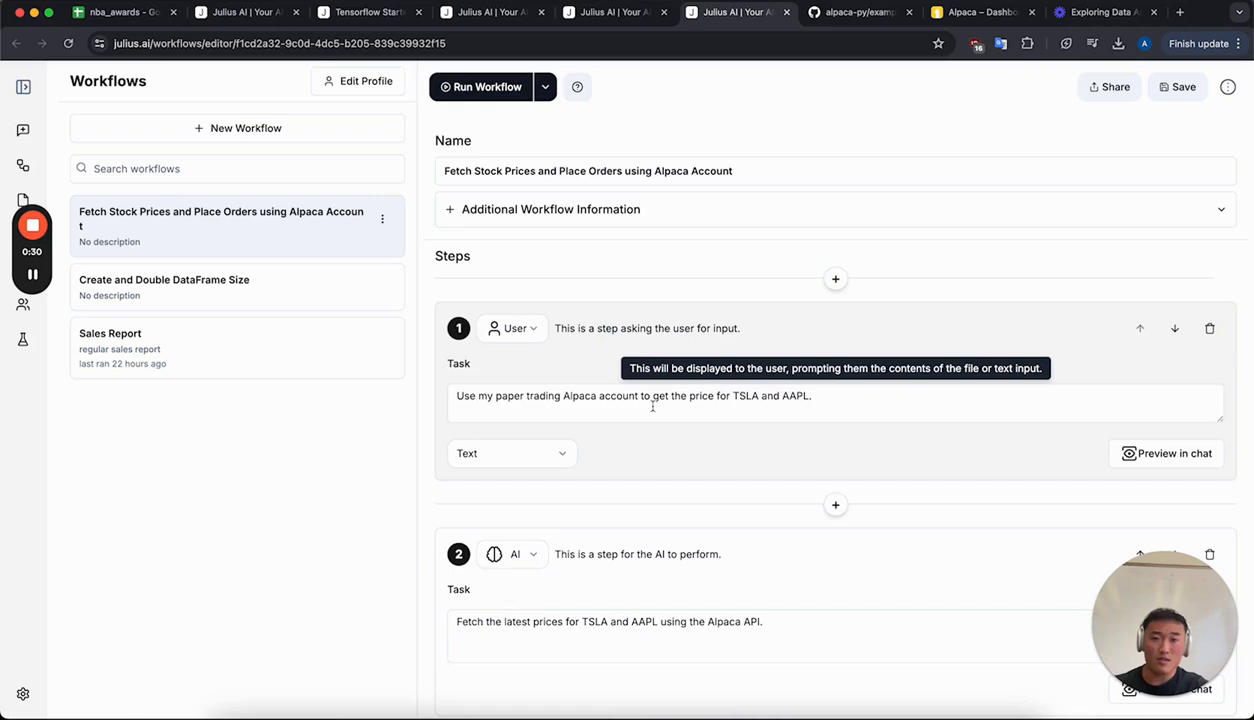
# Review the user and AI steps of the workflow "Fetch Stock Prices and Place Orders using Alpaca Account"
pyautogui.scroll(-4, 652, 405)
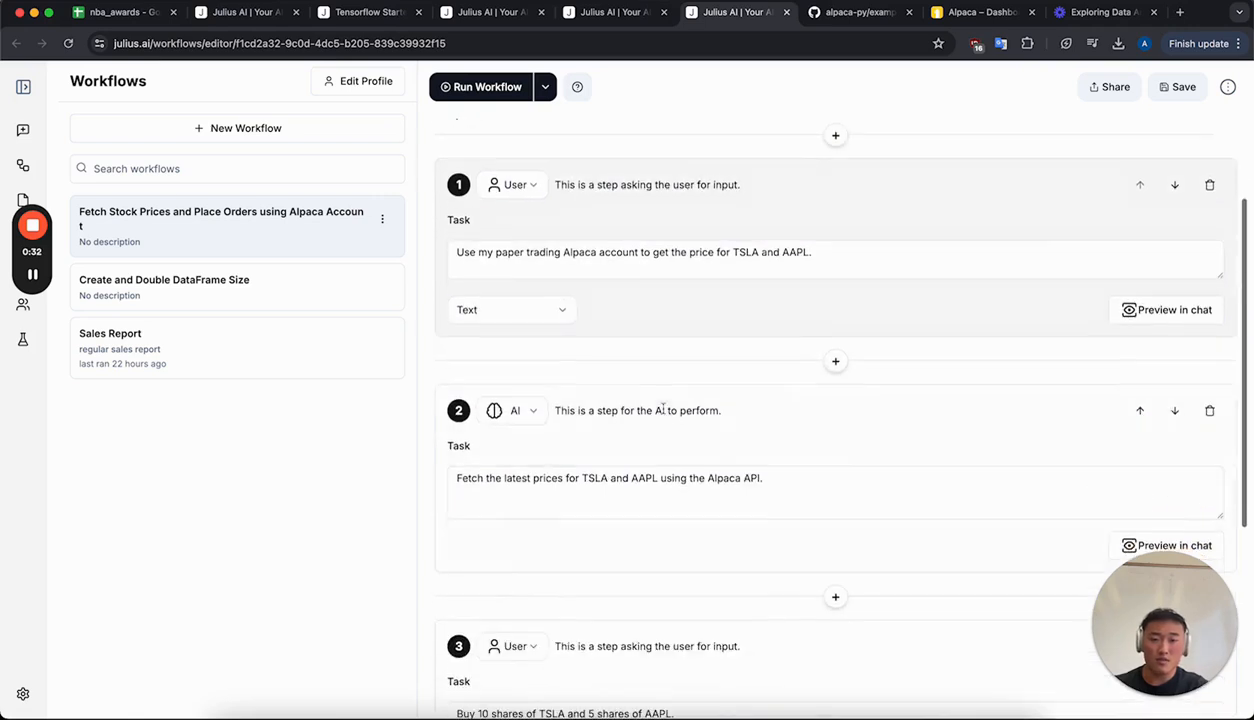
pyautogui.scroll(-2, 663, 497)
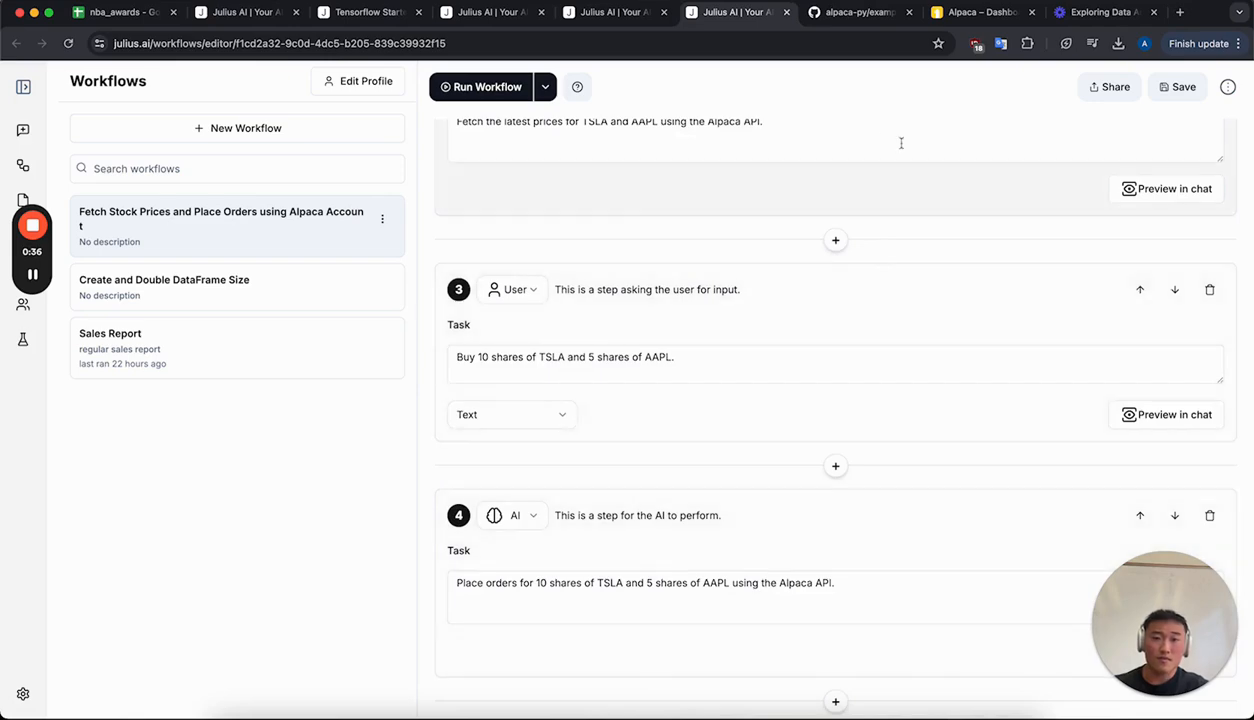
pyautogui.scroll(6, 858, 263)
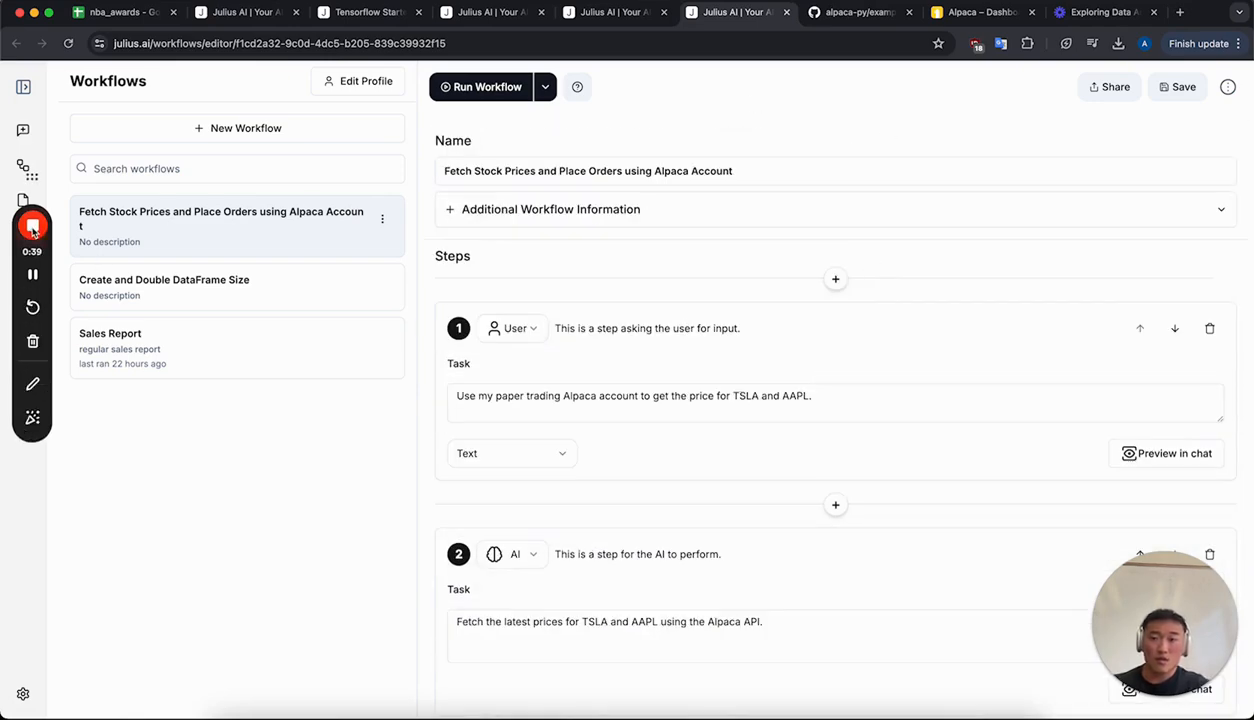
pyautogui.click(33, 226)
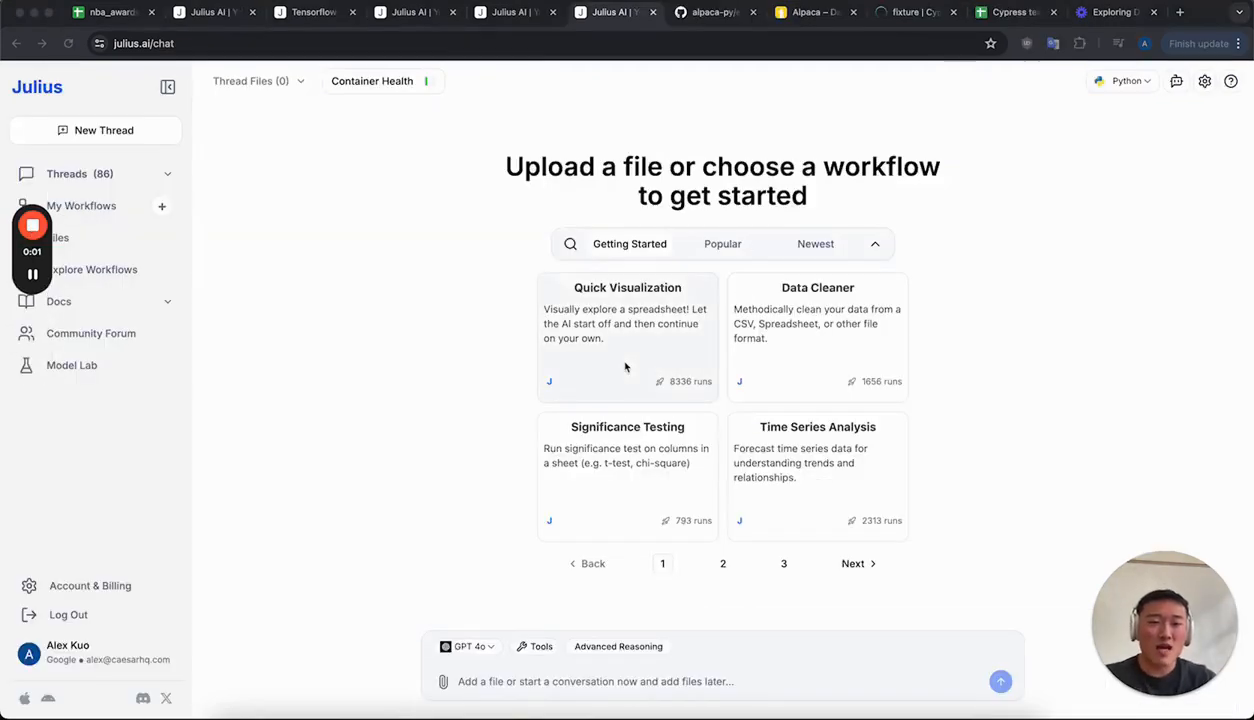